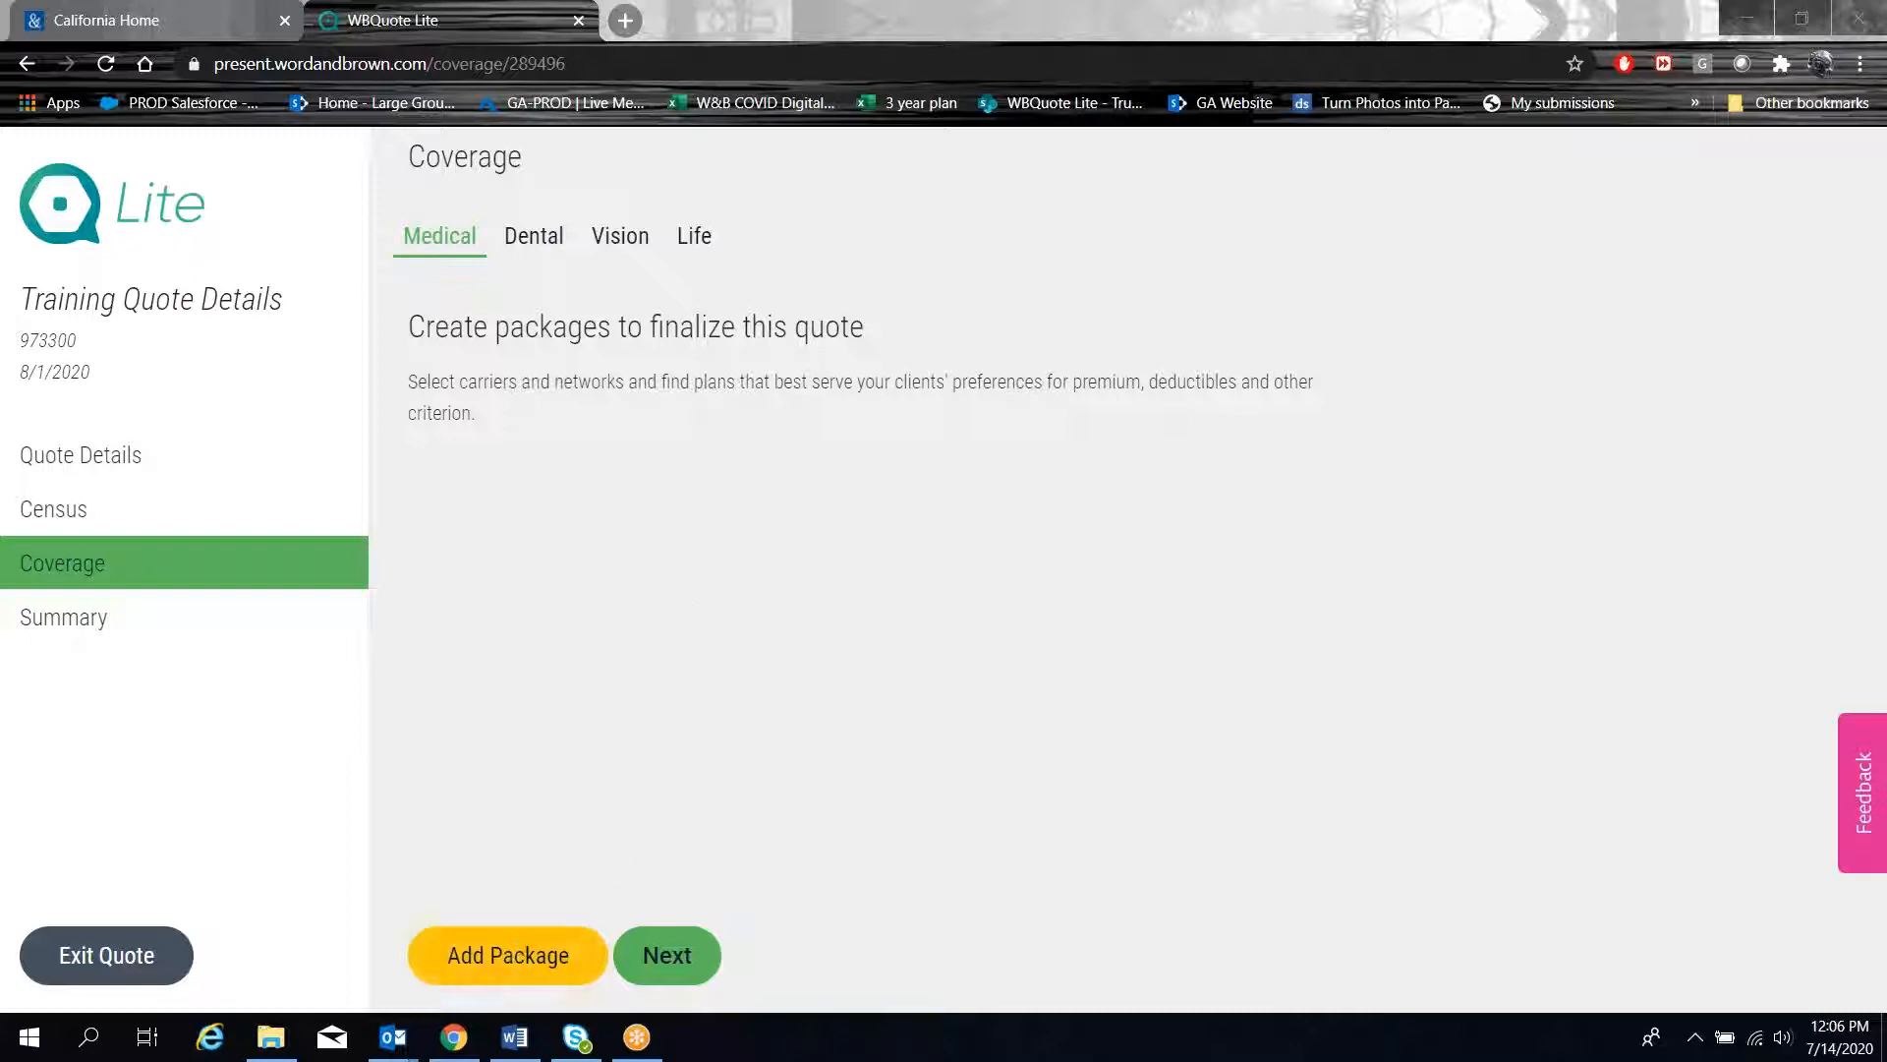
- Look through the Dental and Vision coverage sections and return to the Medical coverage section
left_click(534, 241)
left_click(630, 245)
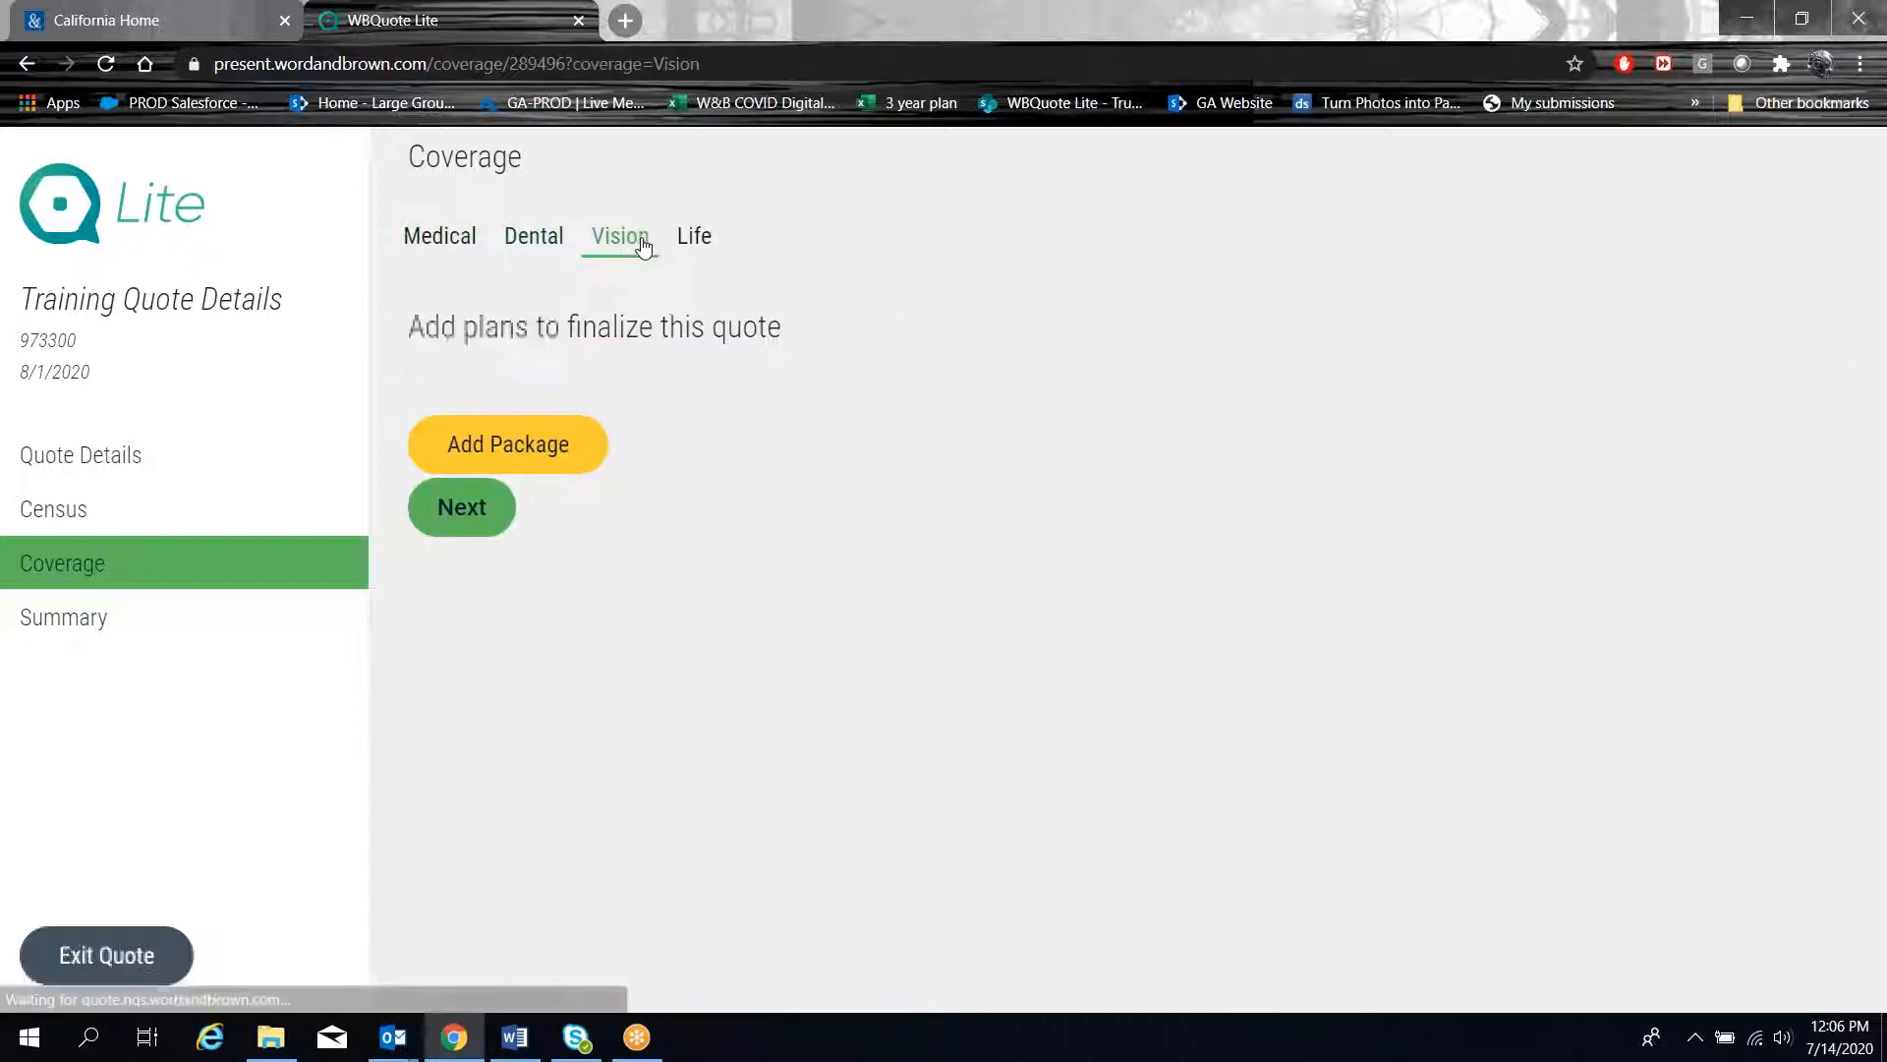
left_click(533, 238)
left_click(1288, 553)
left_click(1011, 669)
left_click(616, 248)
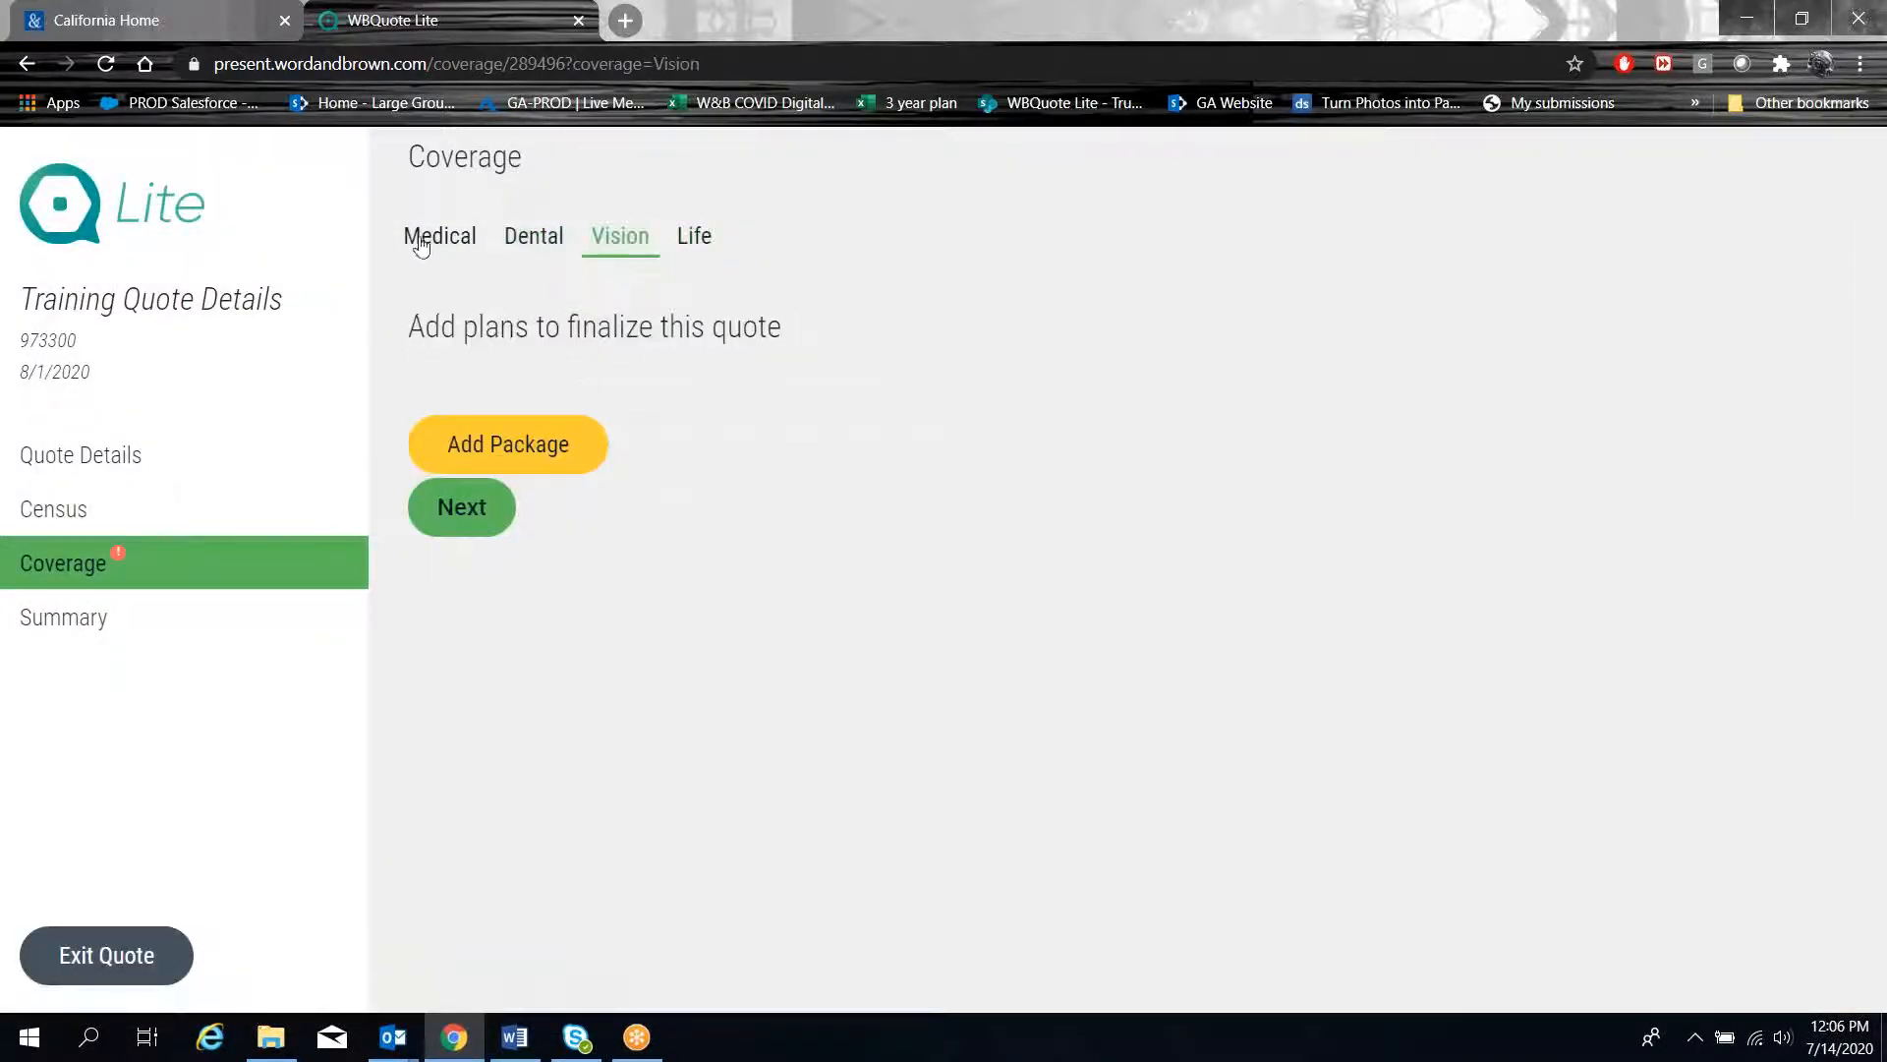
left_click(417, 238)
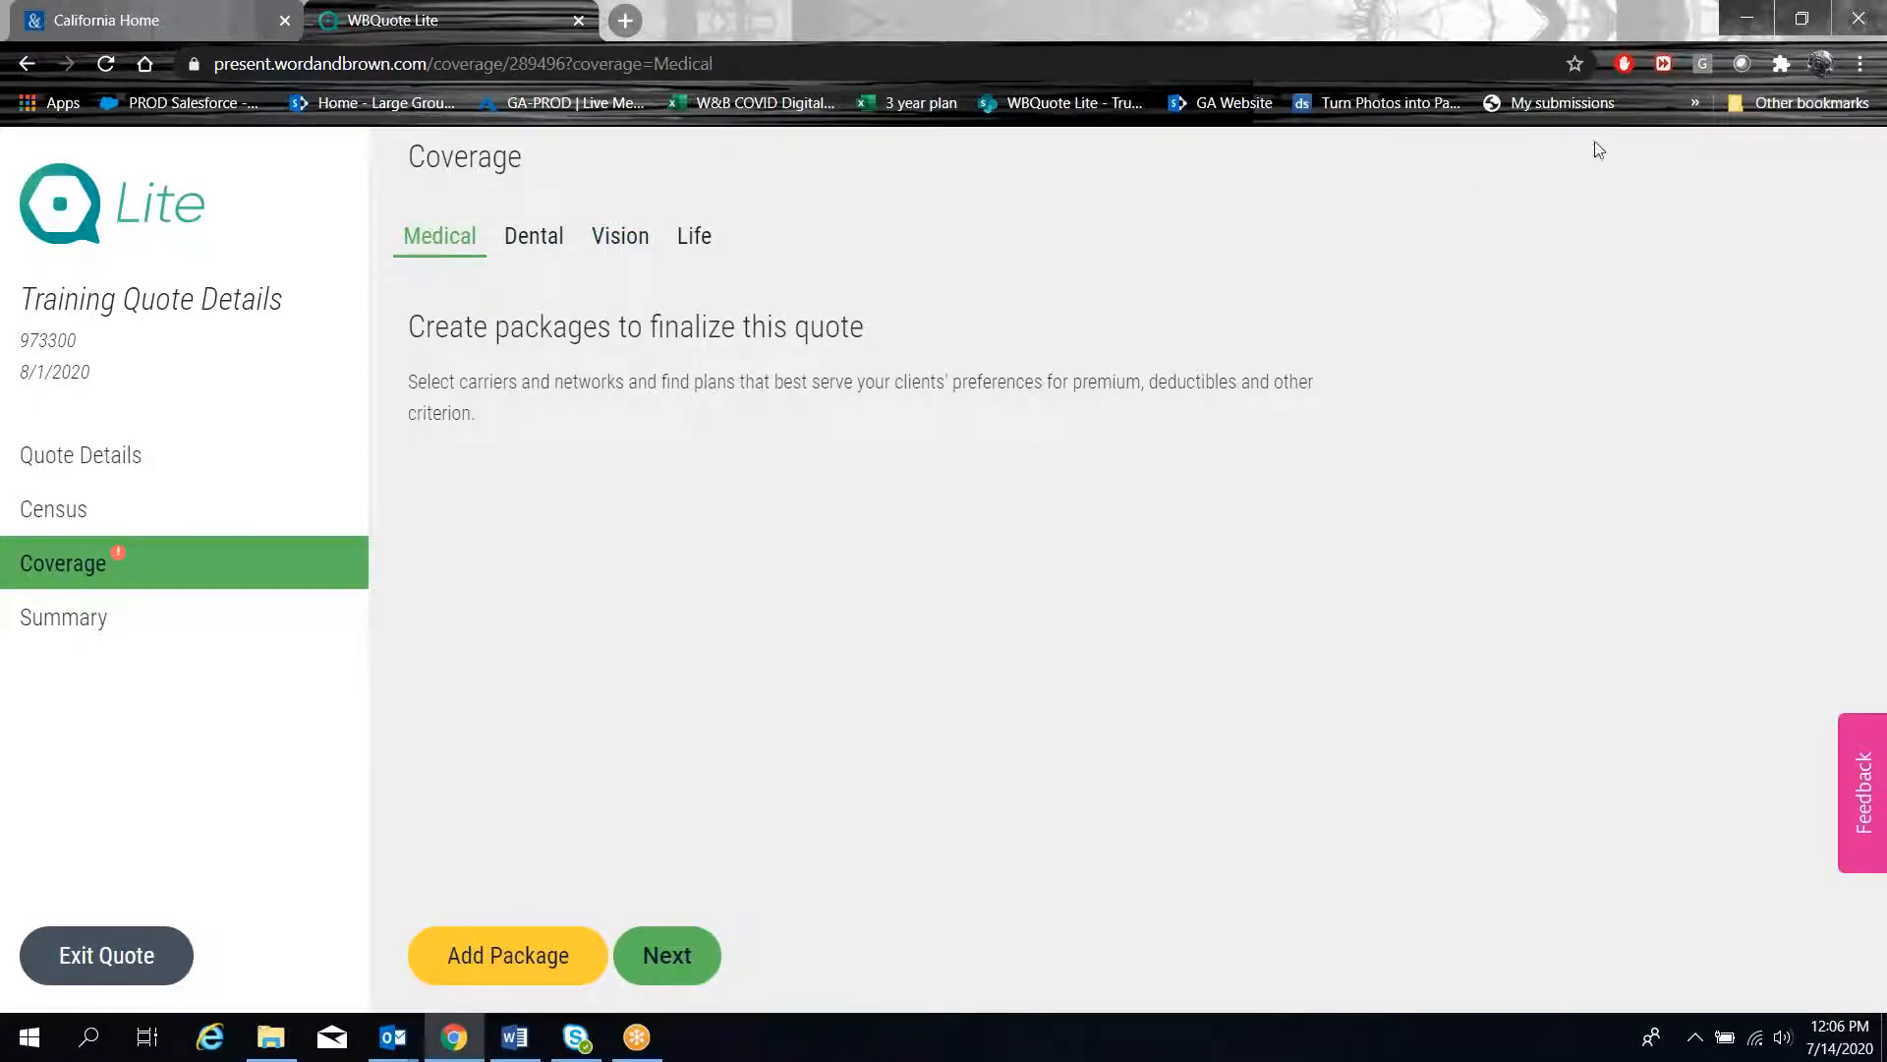
left_click(1854, 64)
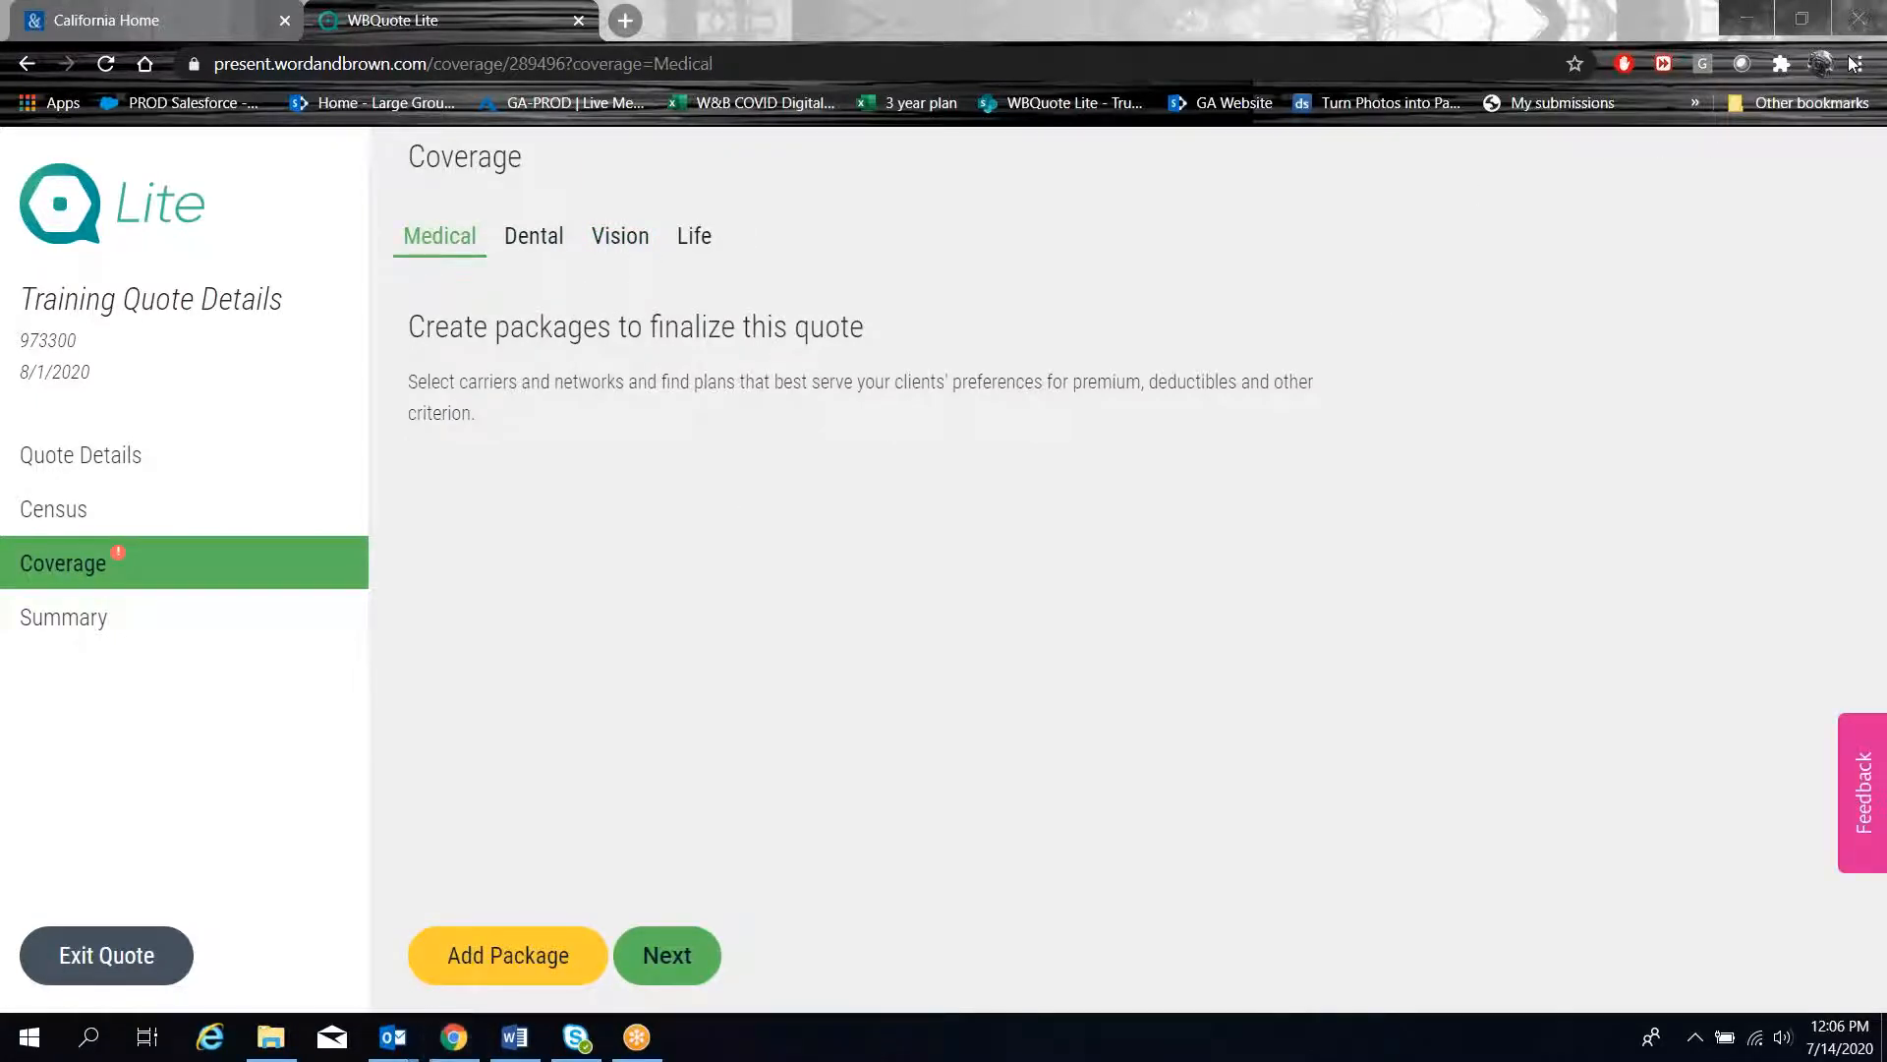
- Start a Current medical package with effective date 8/1/2019 and choose Health Net as its carrier
left_click(480, 968)
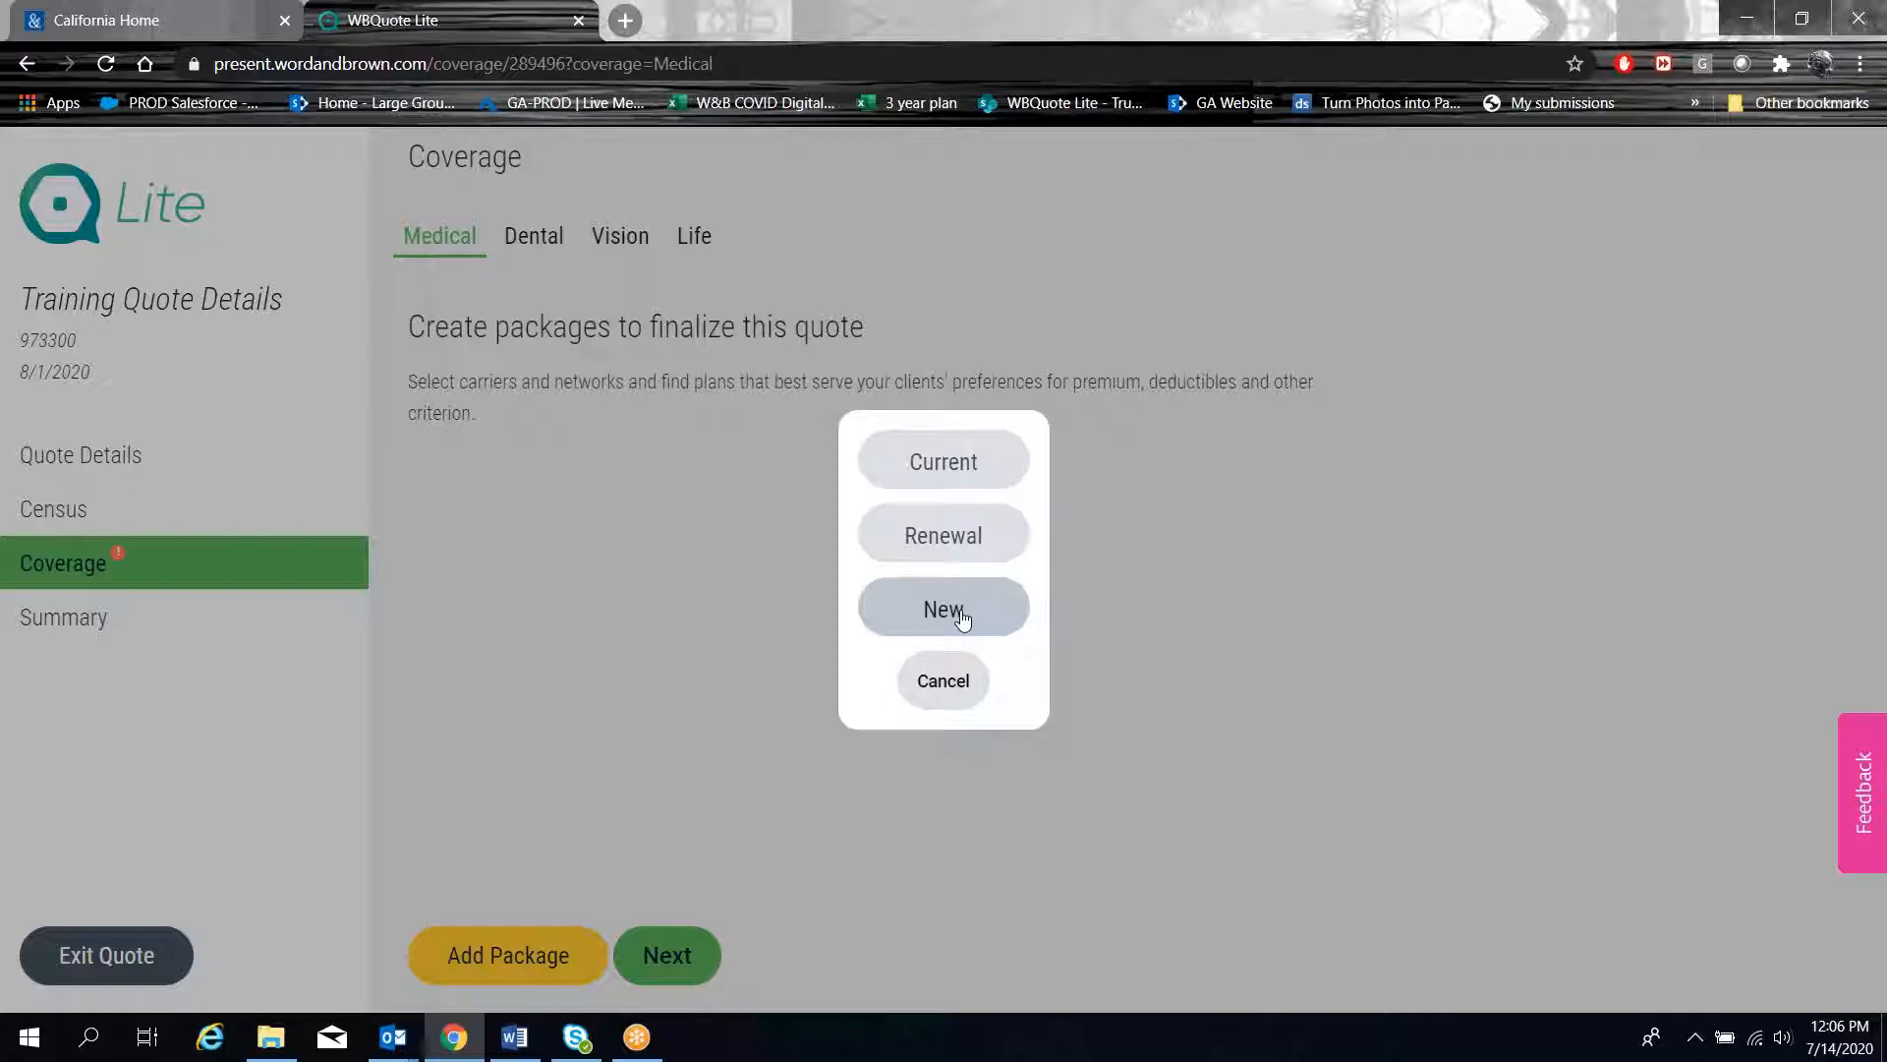
left_click(940, 464)
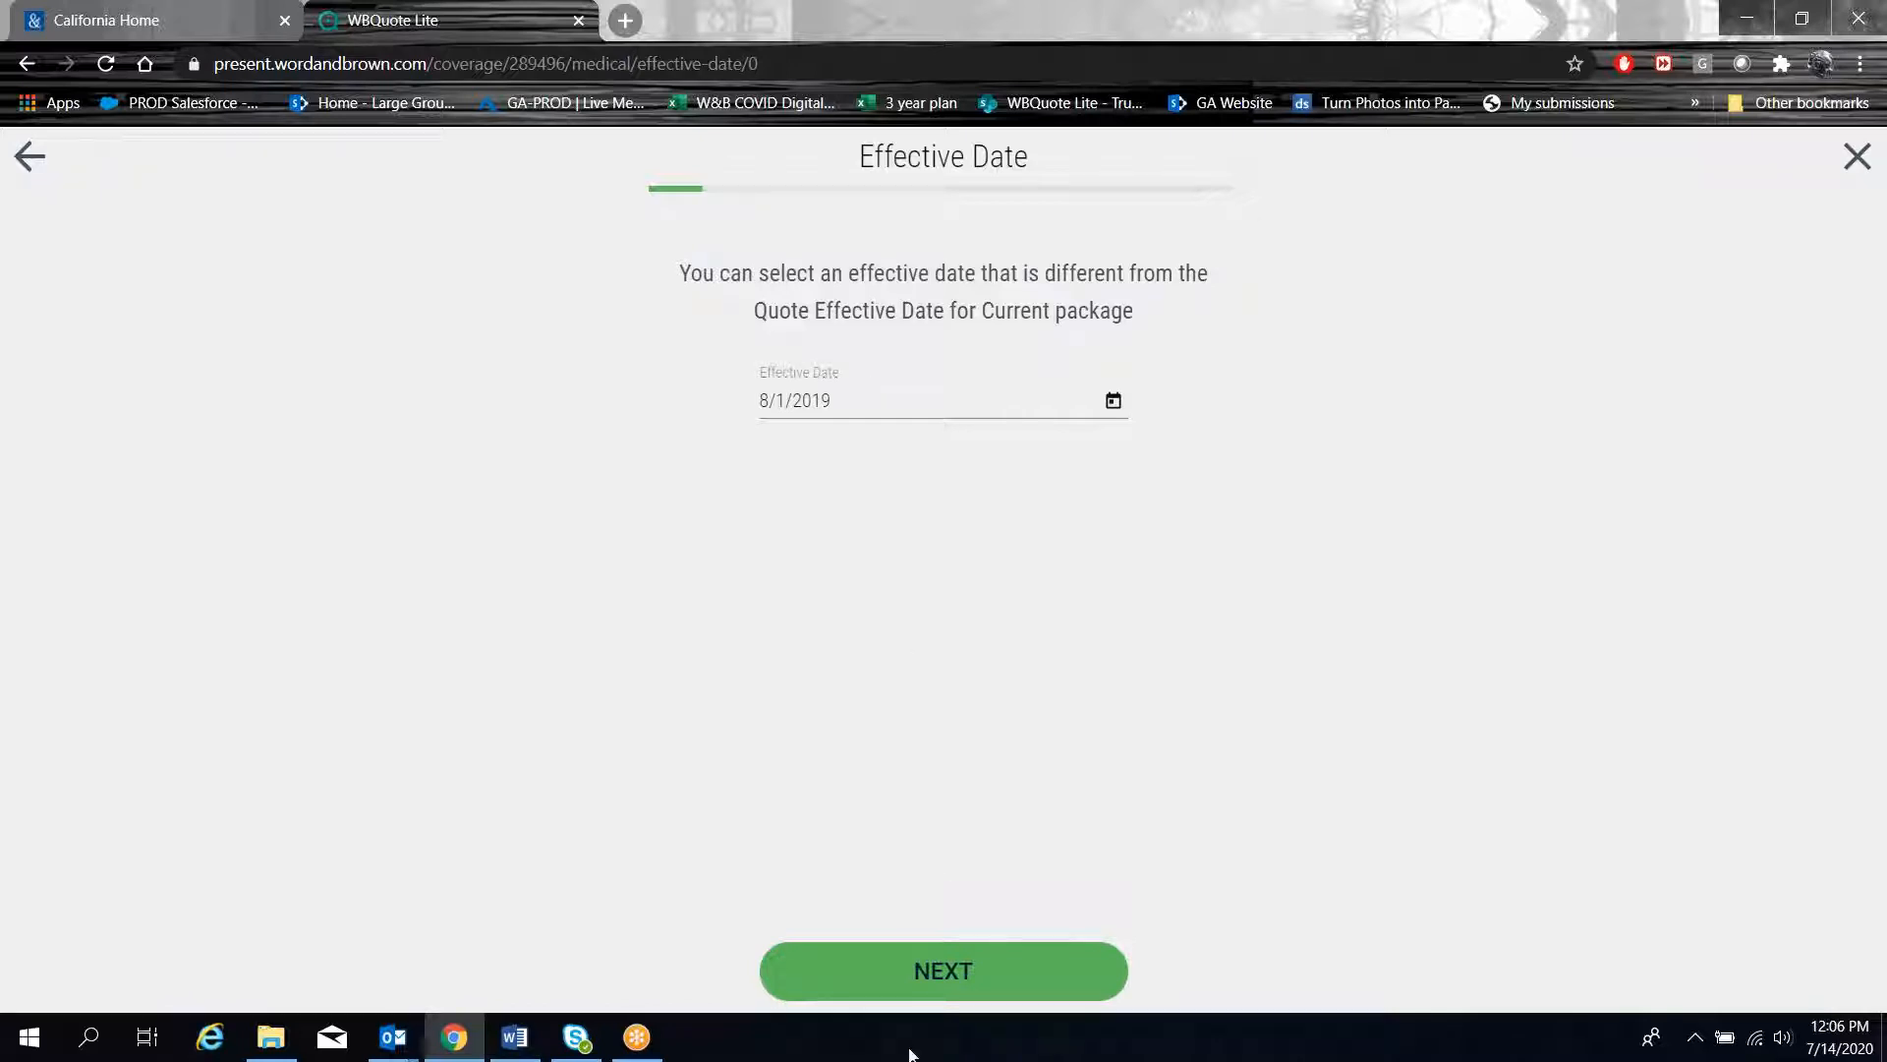
left_click(944, 972)
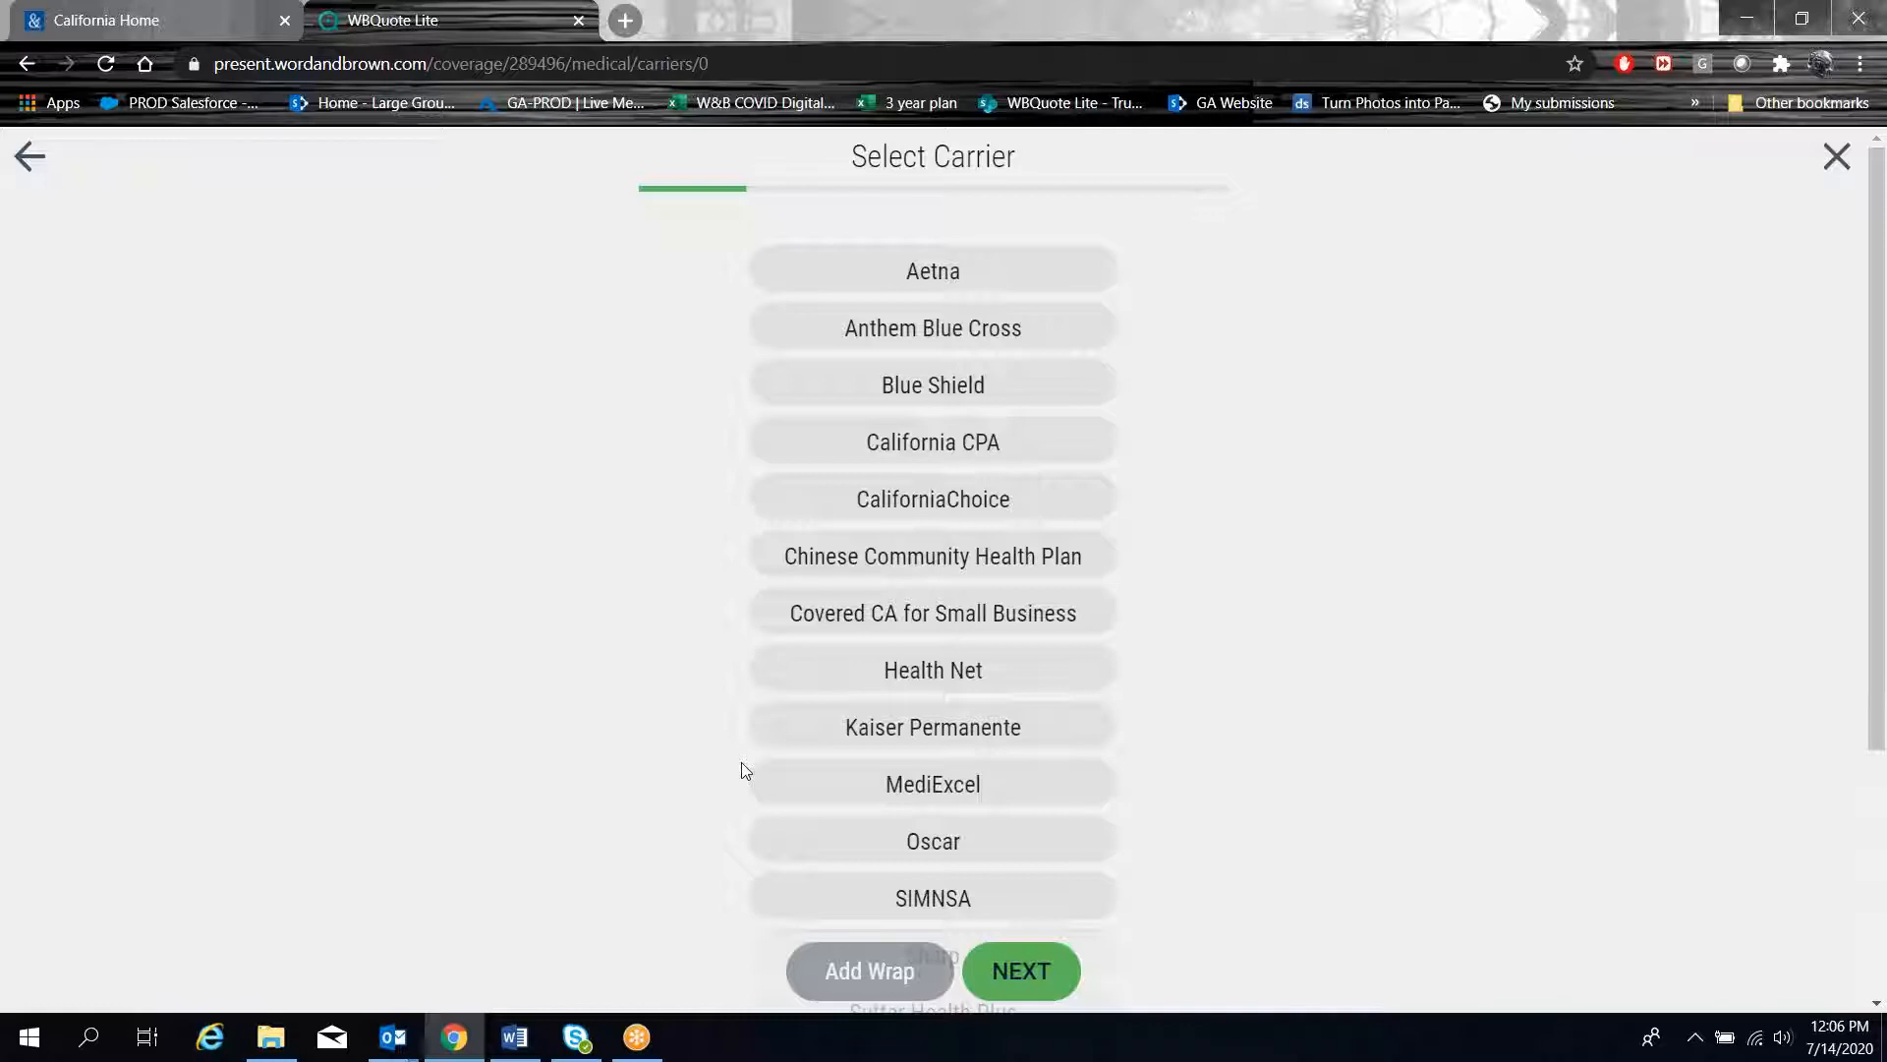
left_click(964, 667)
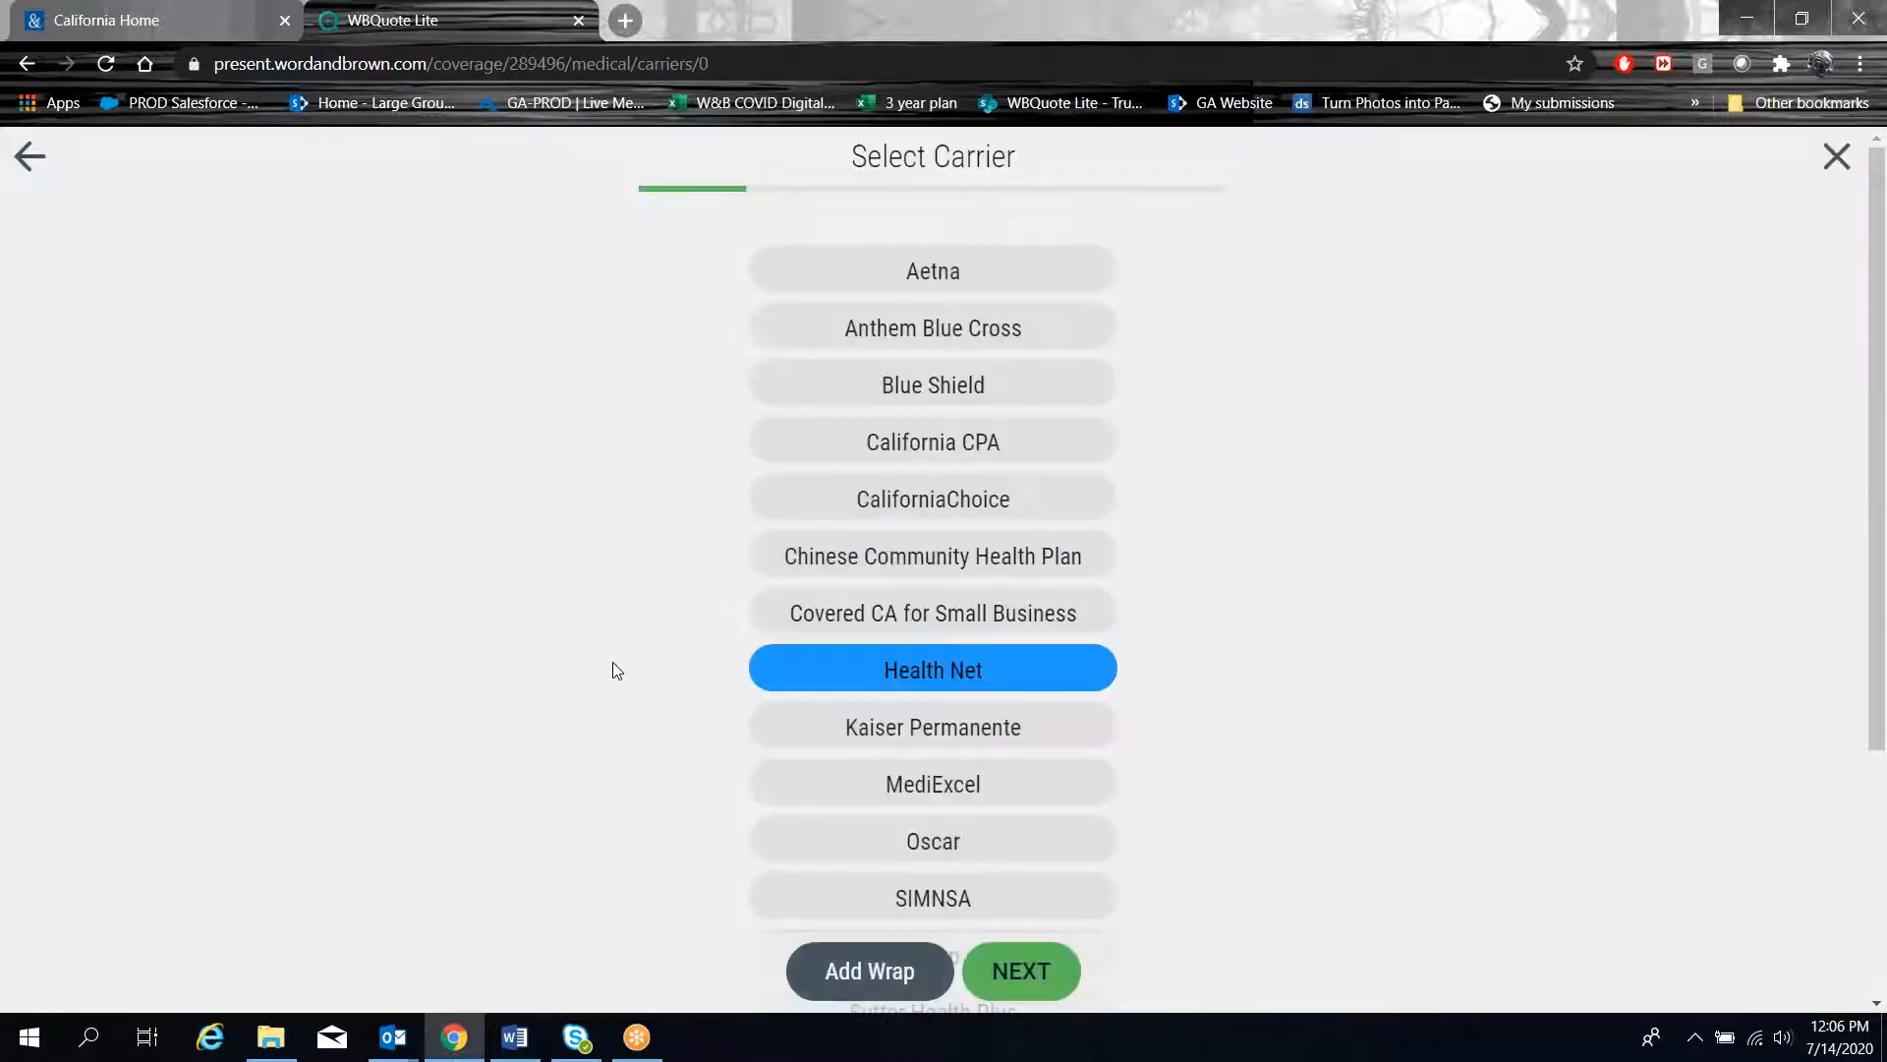
- Try adding Kaiser Permanente and Oscar as wrap carriers with Health Net, and clear both selections
scroll(612, 663, "down", 3)
left_click(869, 971)
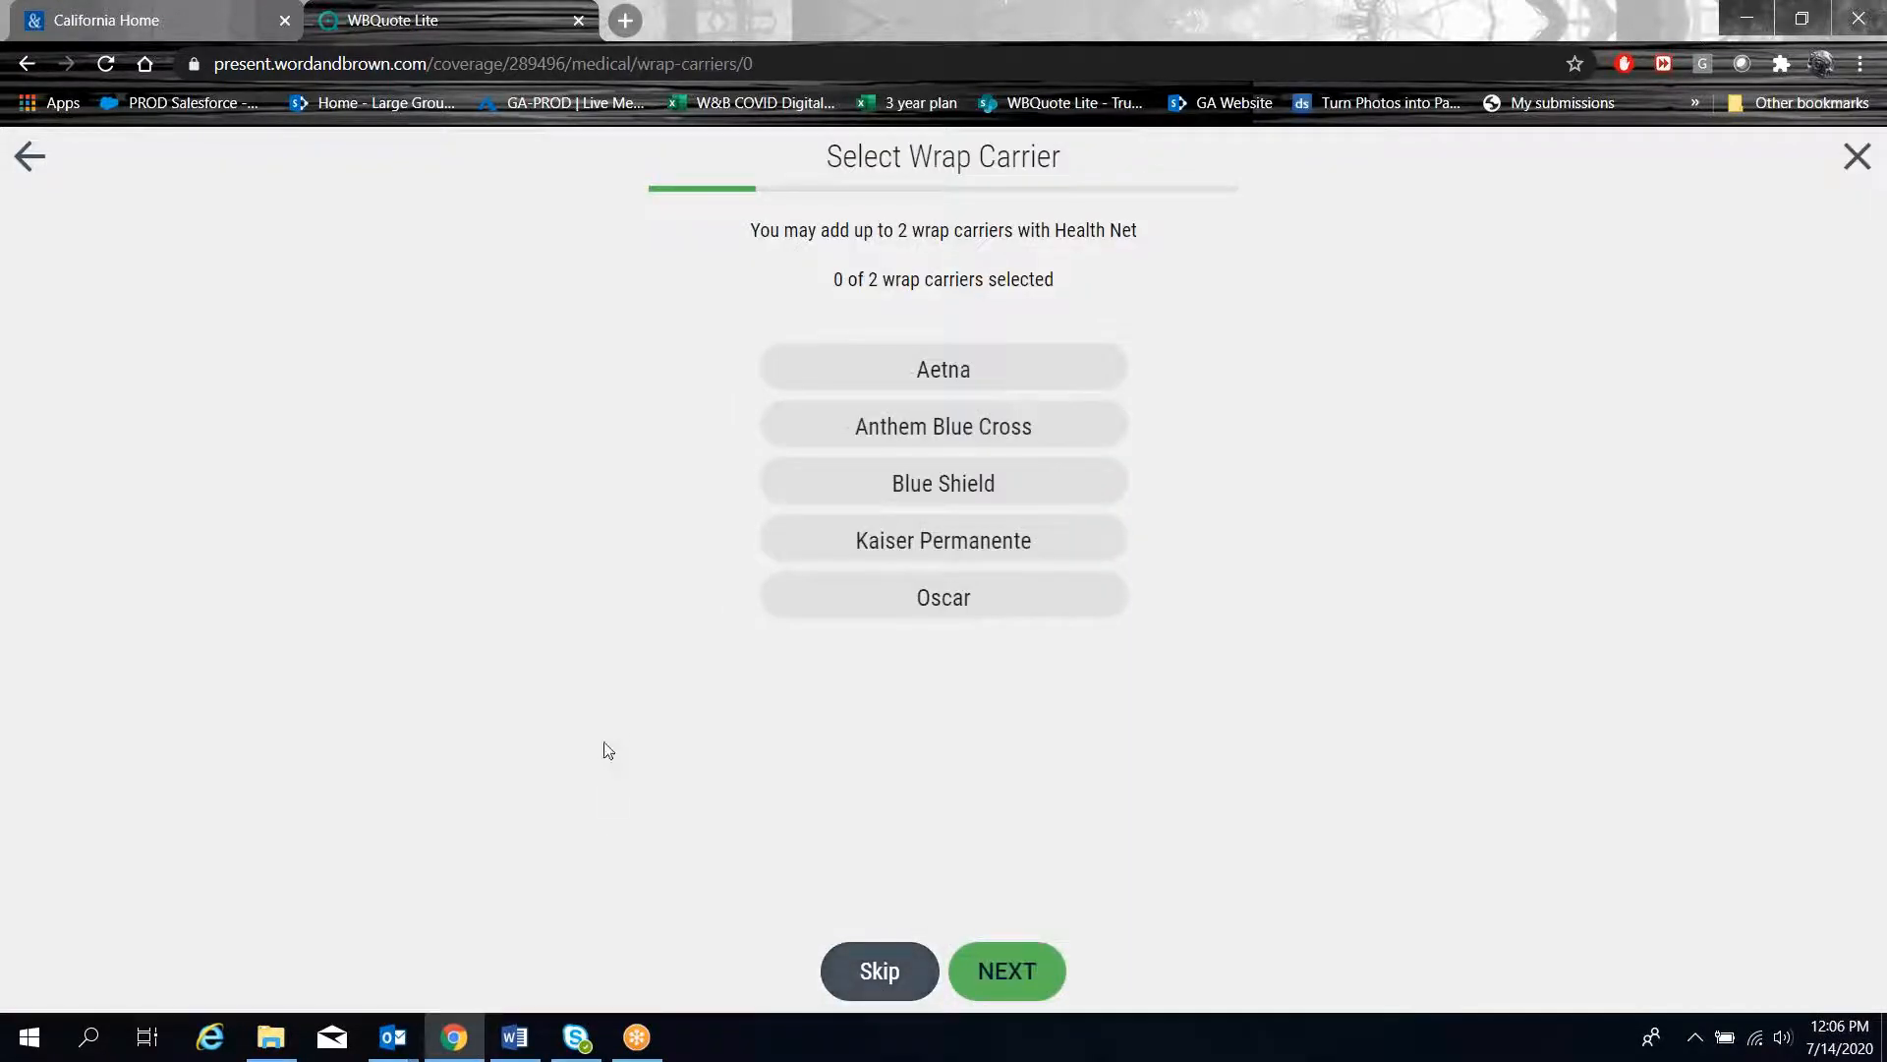
left_click(926, 552)
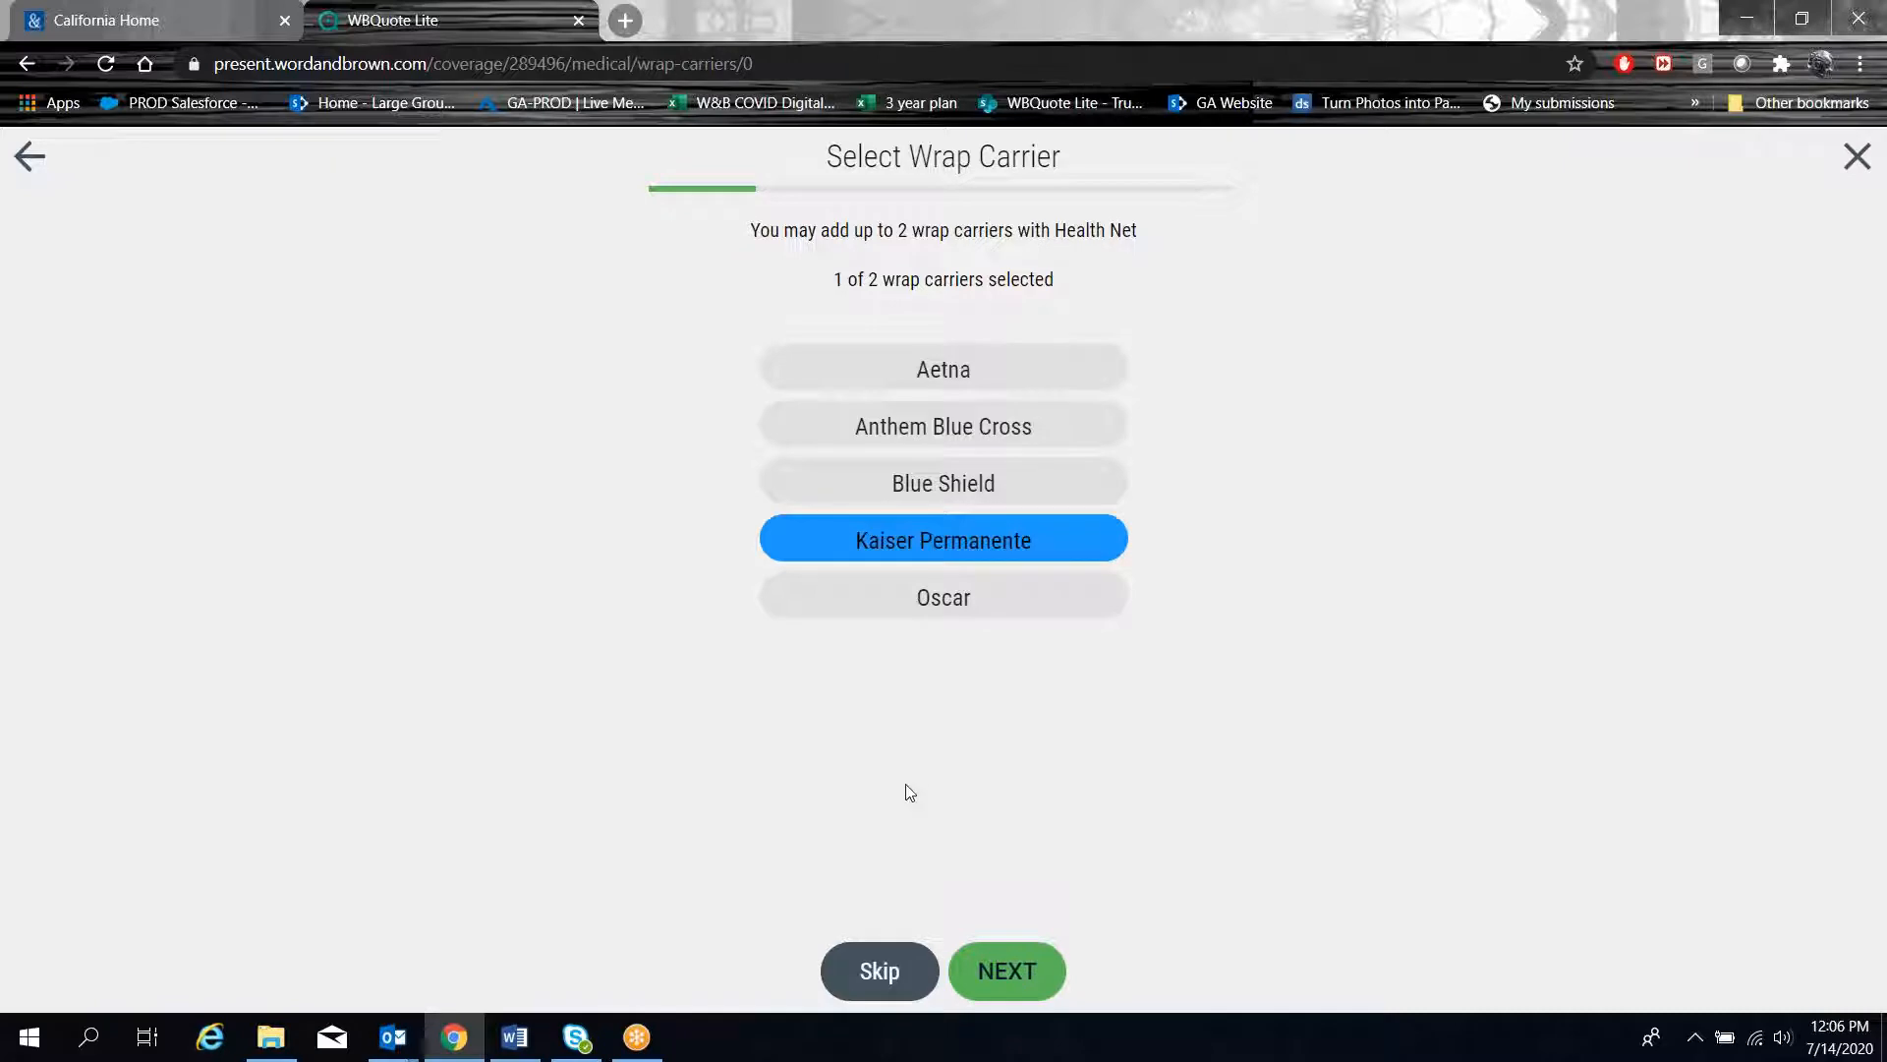
left_click(944, 616)
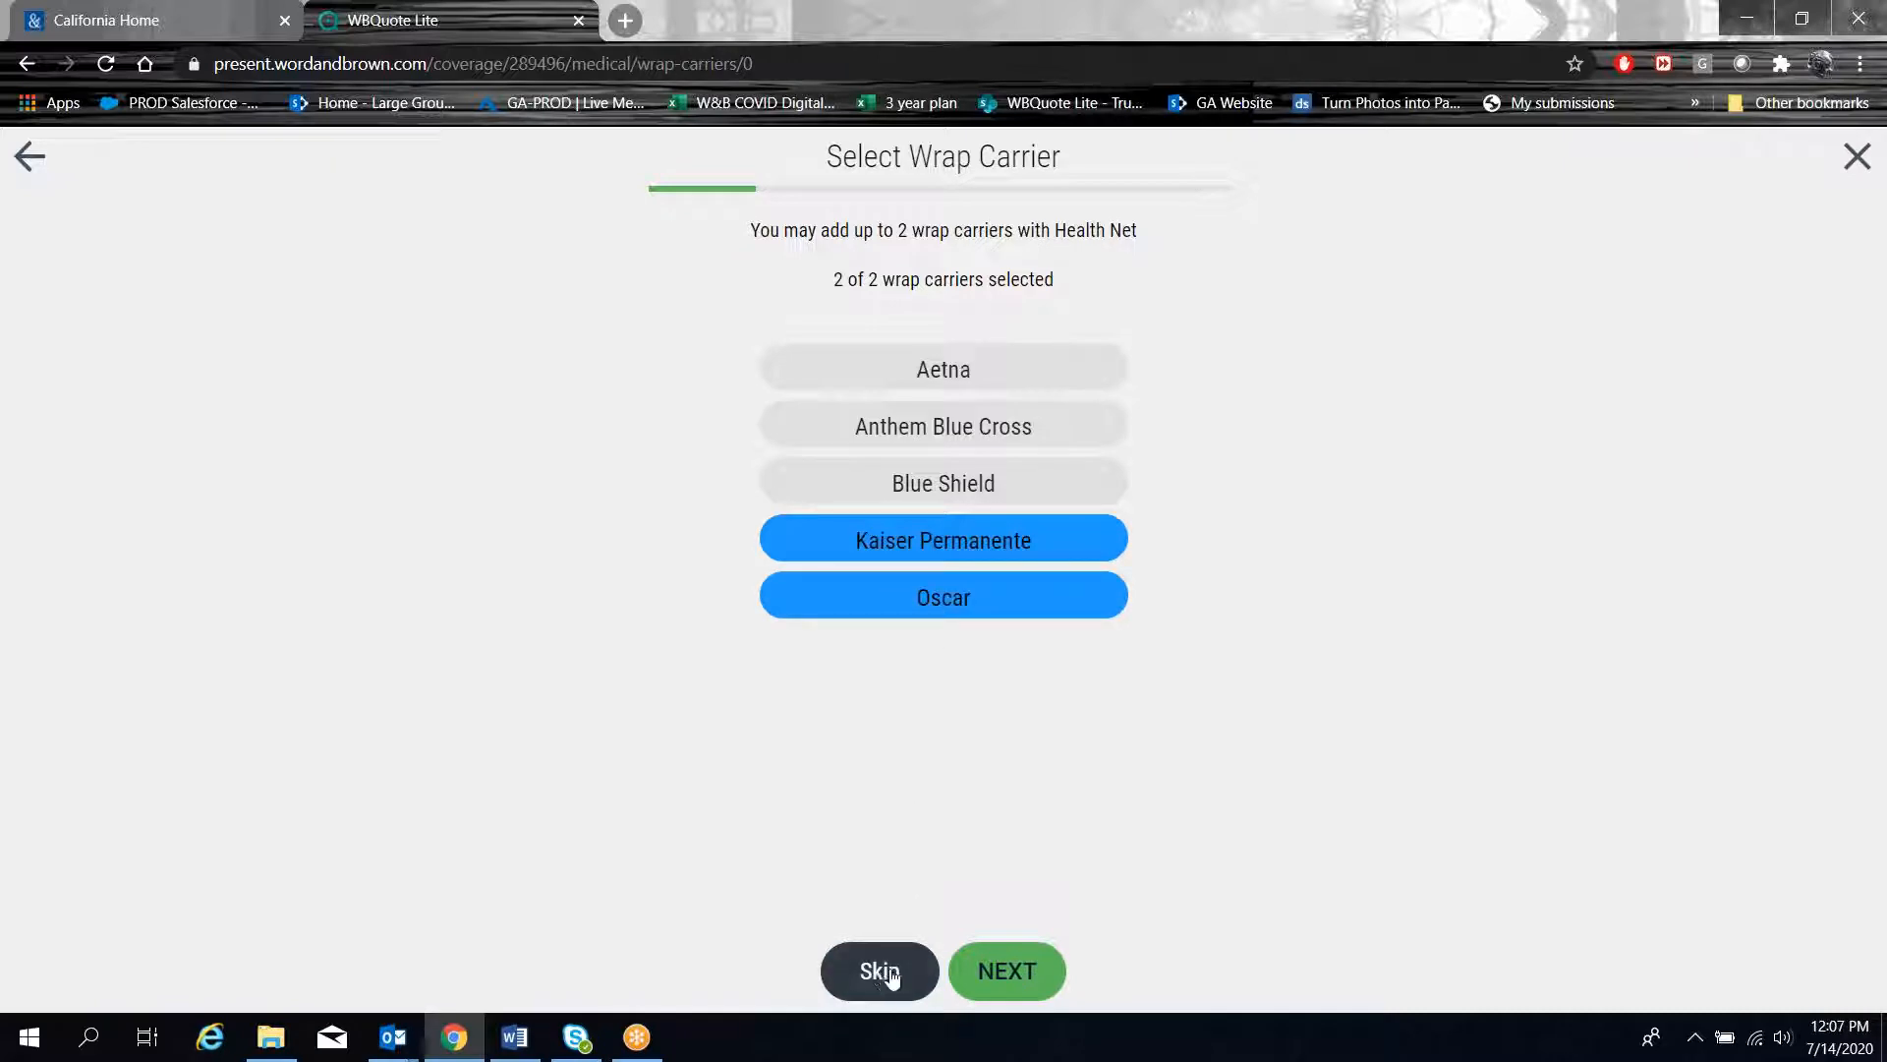
left_click(926, 546)
left_click(930, 594)
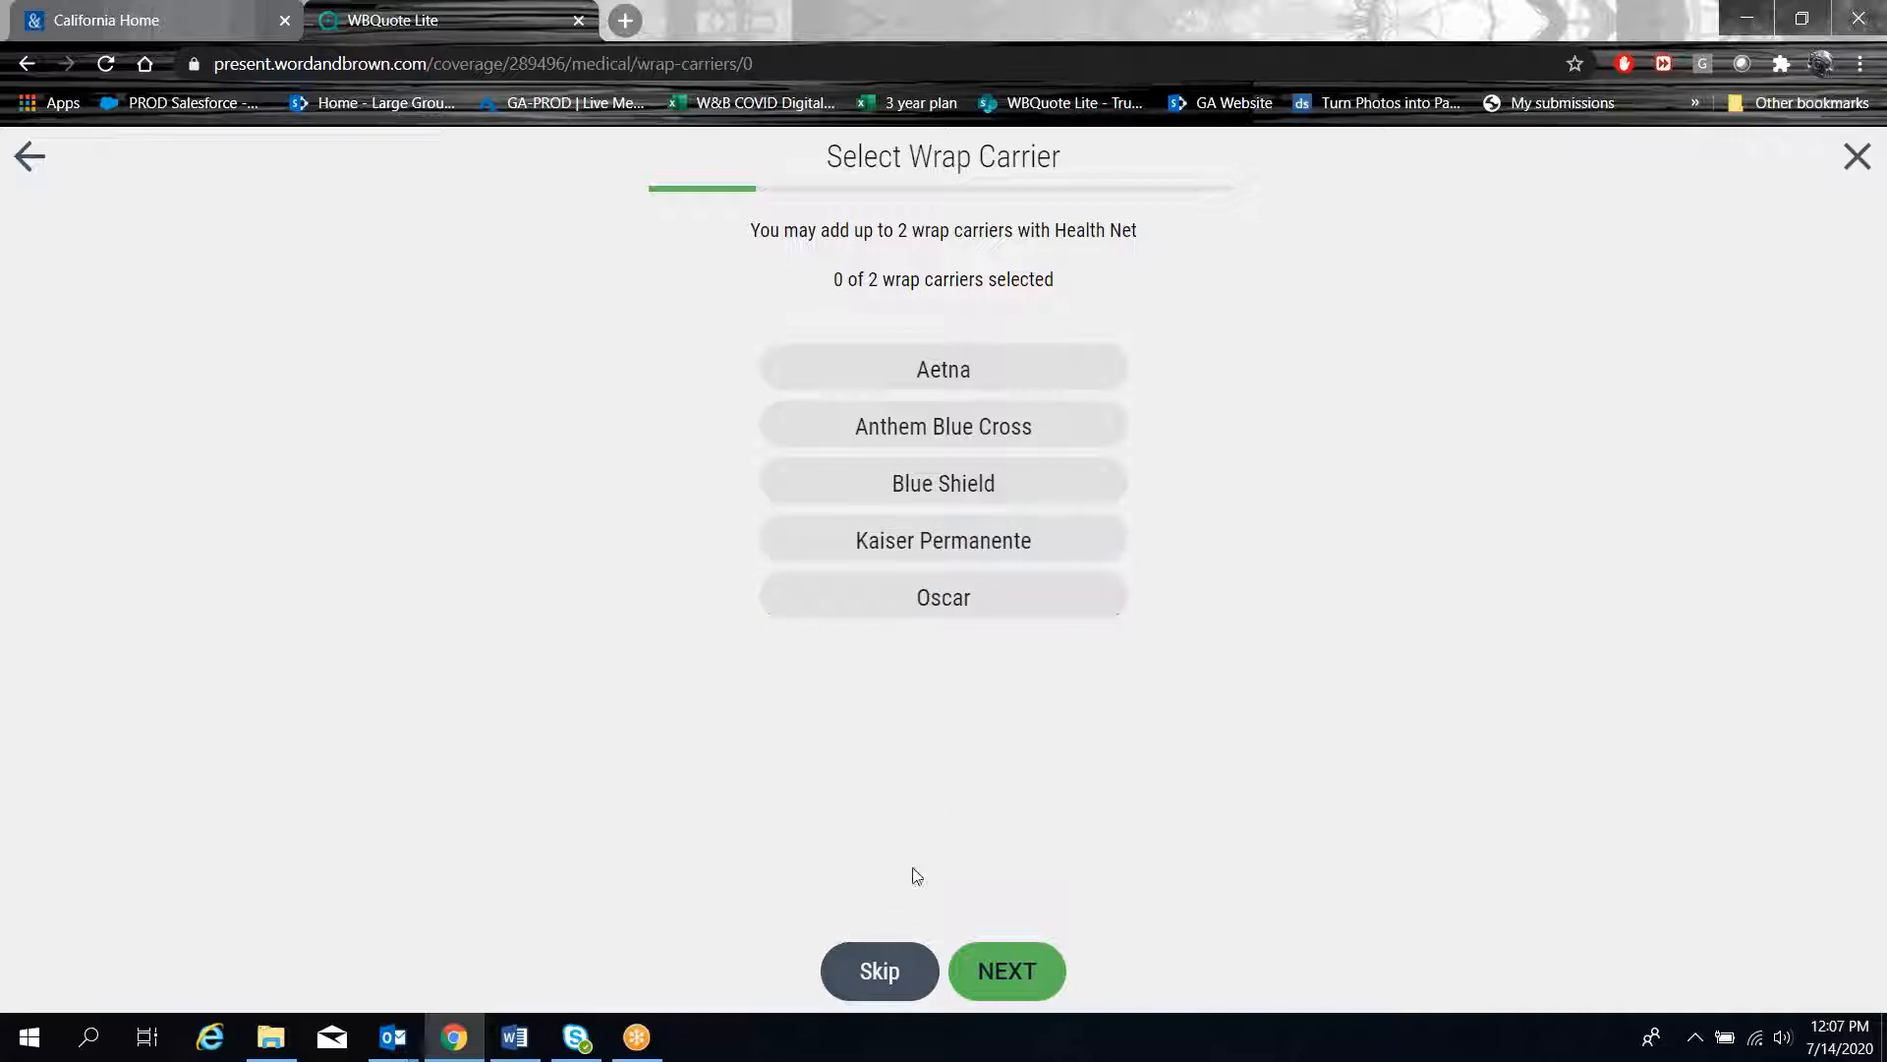
- Skip wrap carriers and exclude the CommunityCare HMO, Salud HMO y Mas and PureCare HSP networks from the package
left_click(879, 972)
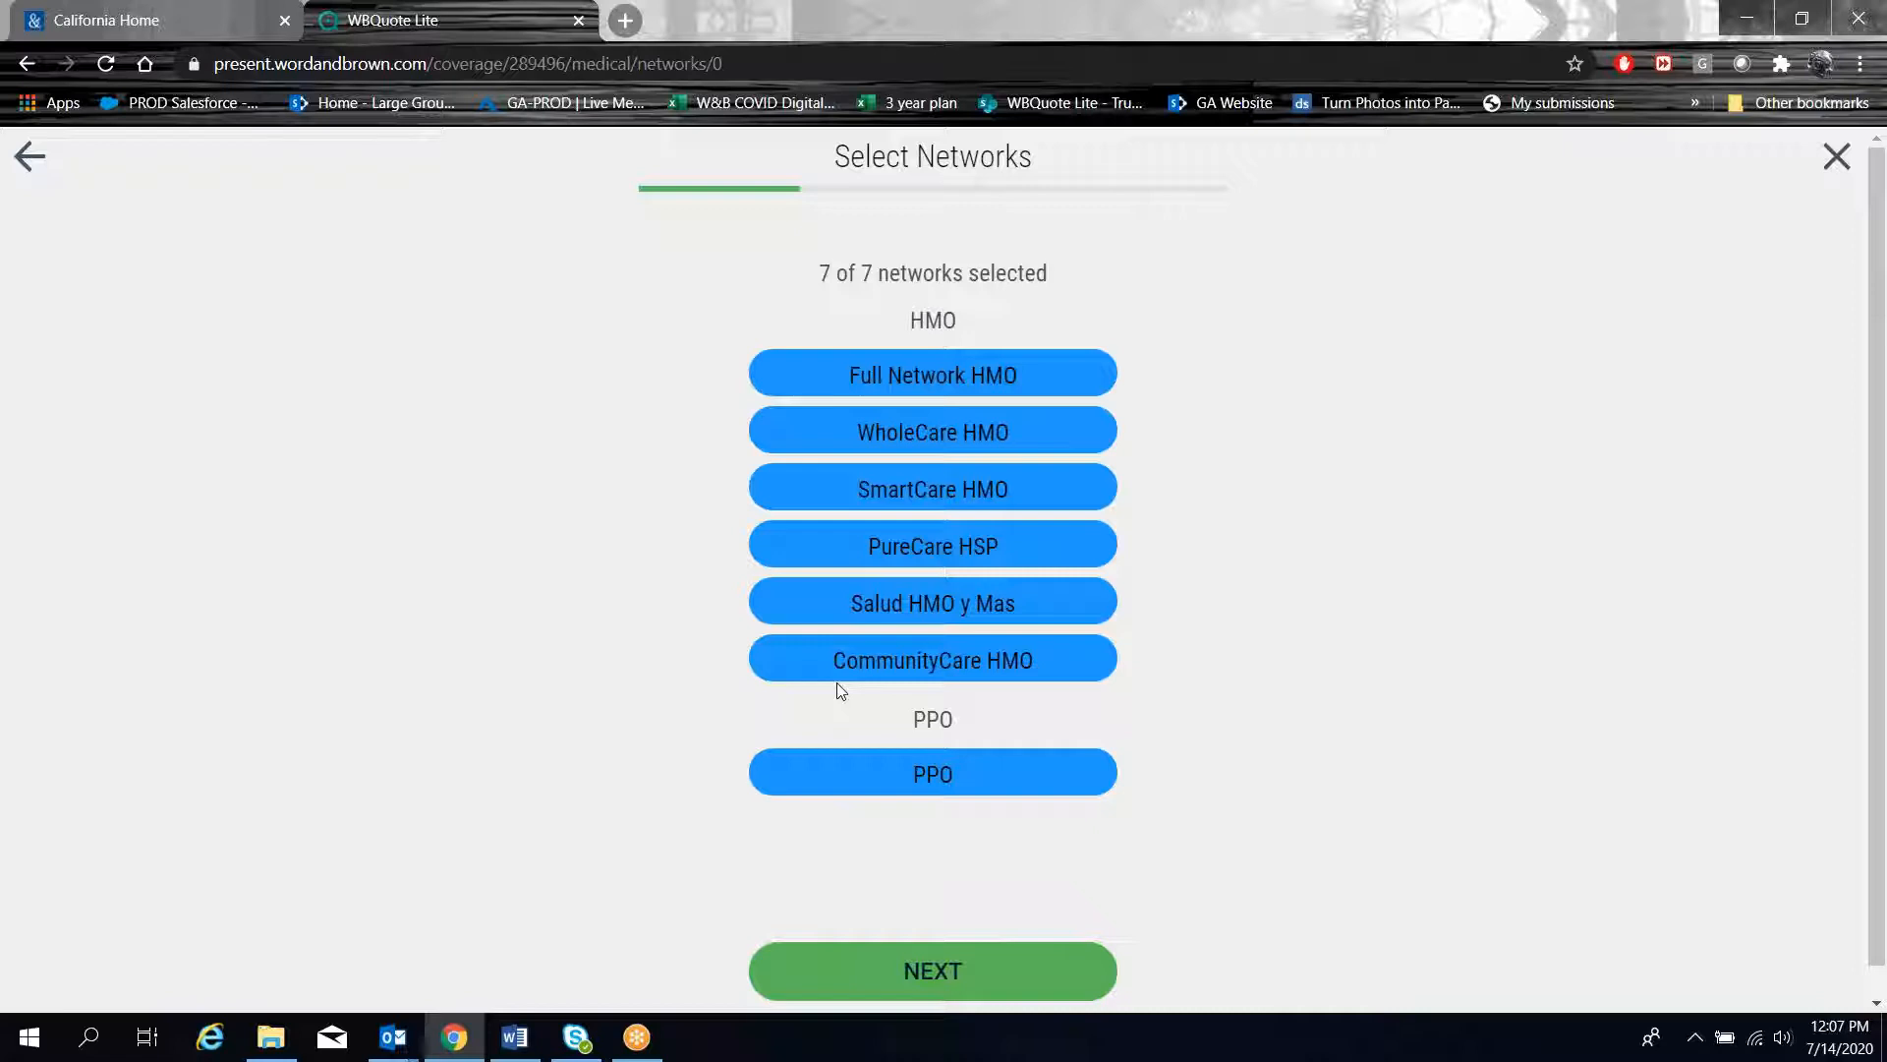
left_click(921, 663)
left_click(919, 603)
left_click(928, 548)
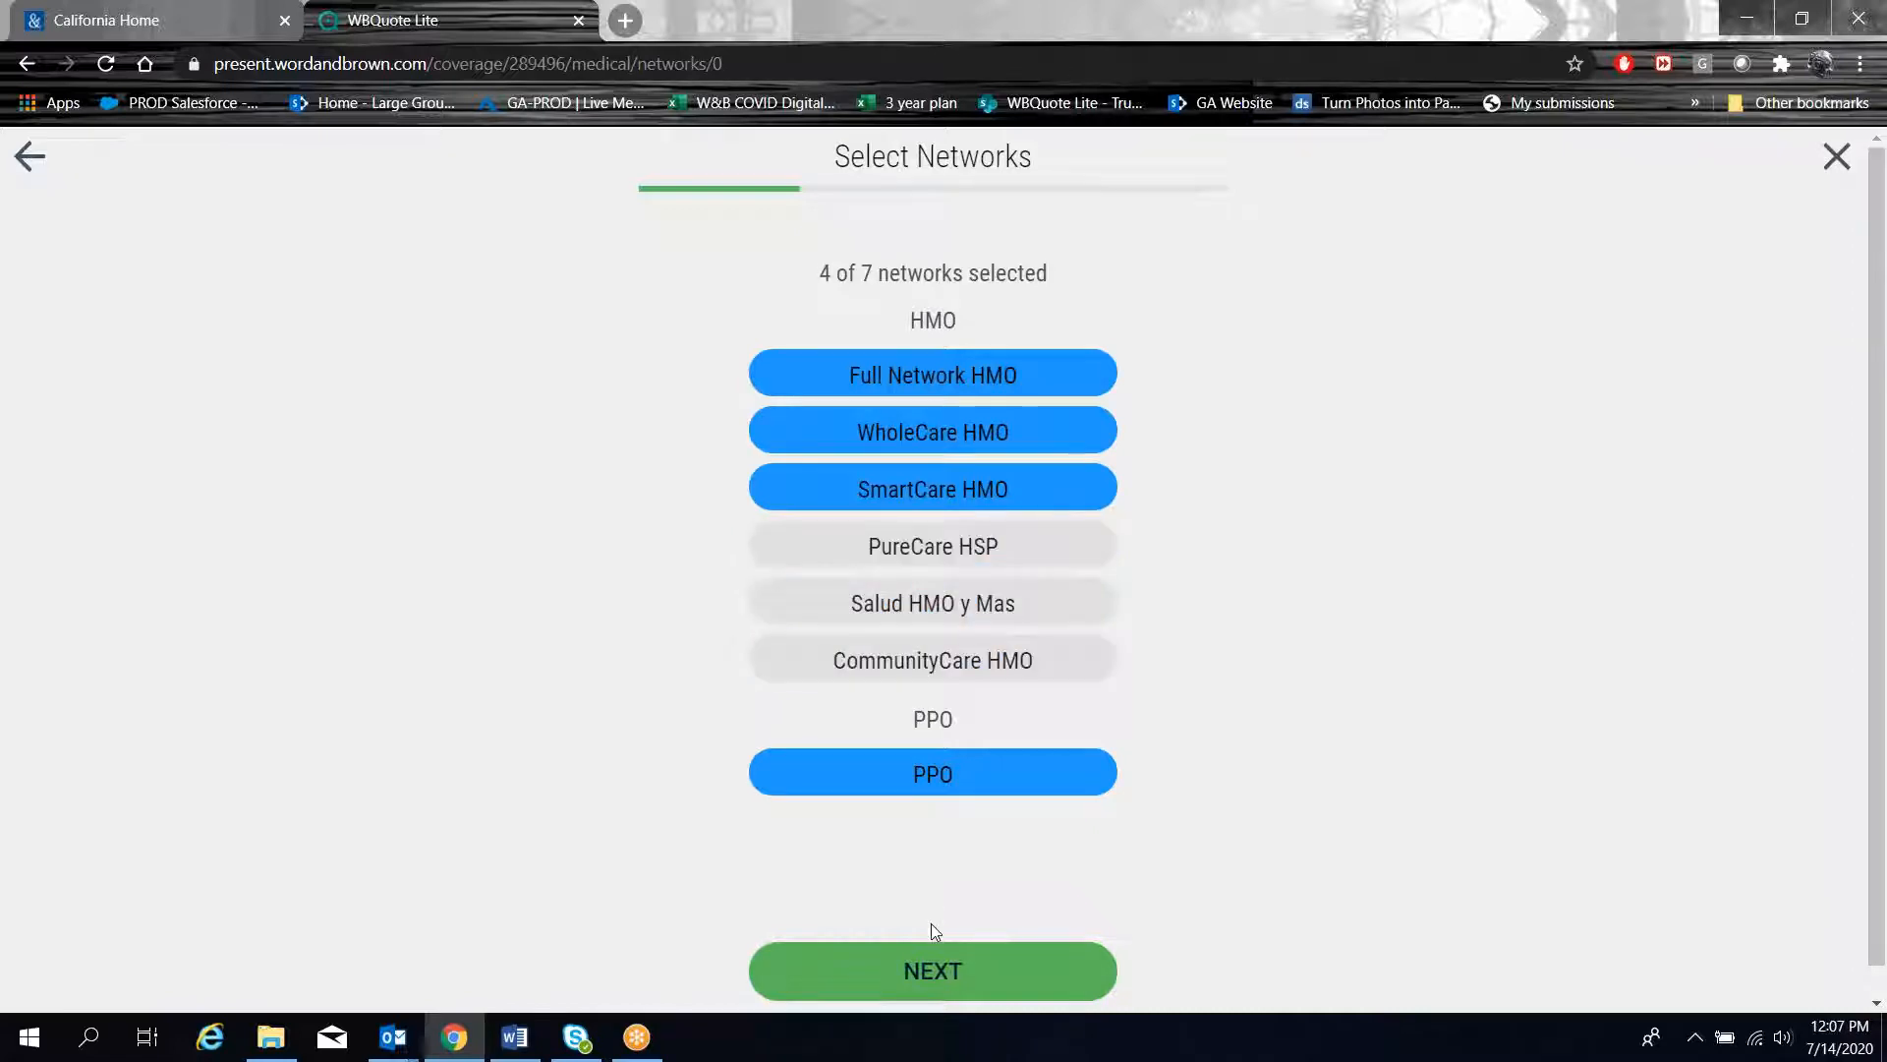
left_click(940, 979)
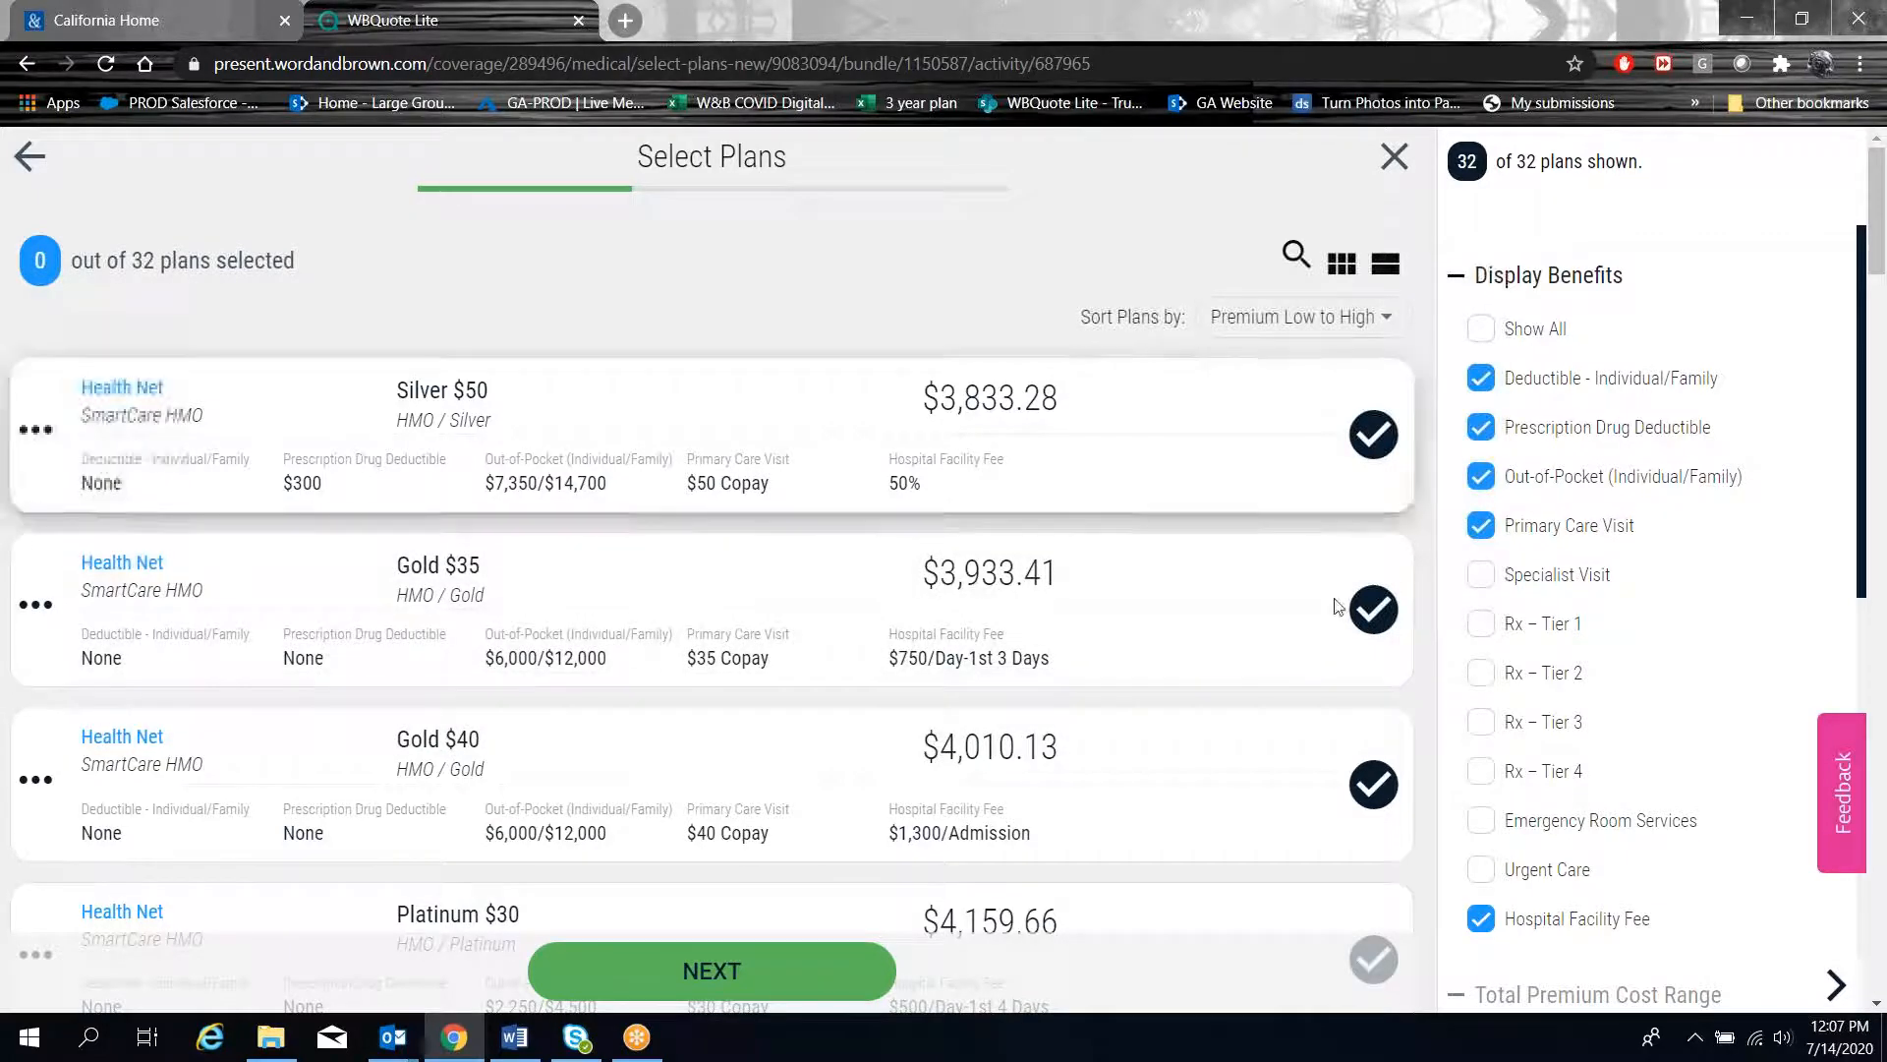
- Select the Brnz 60 HDHP 5600 Alt PPO, Silver $50 WholeCare HMO and Silver 70 2000/55 Alt PPO plans for the package
scroll(1275, 562, "down", 8)
scroll(1275, 562, "down", 7)
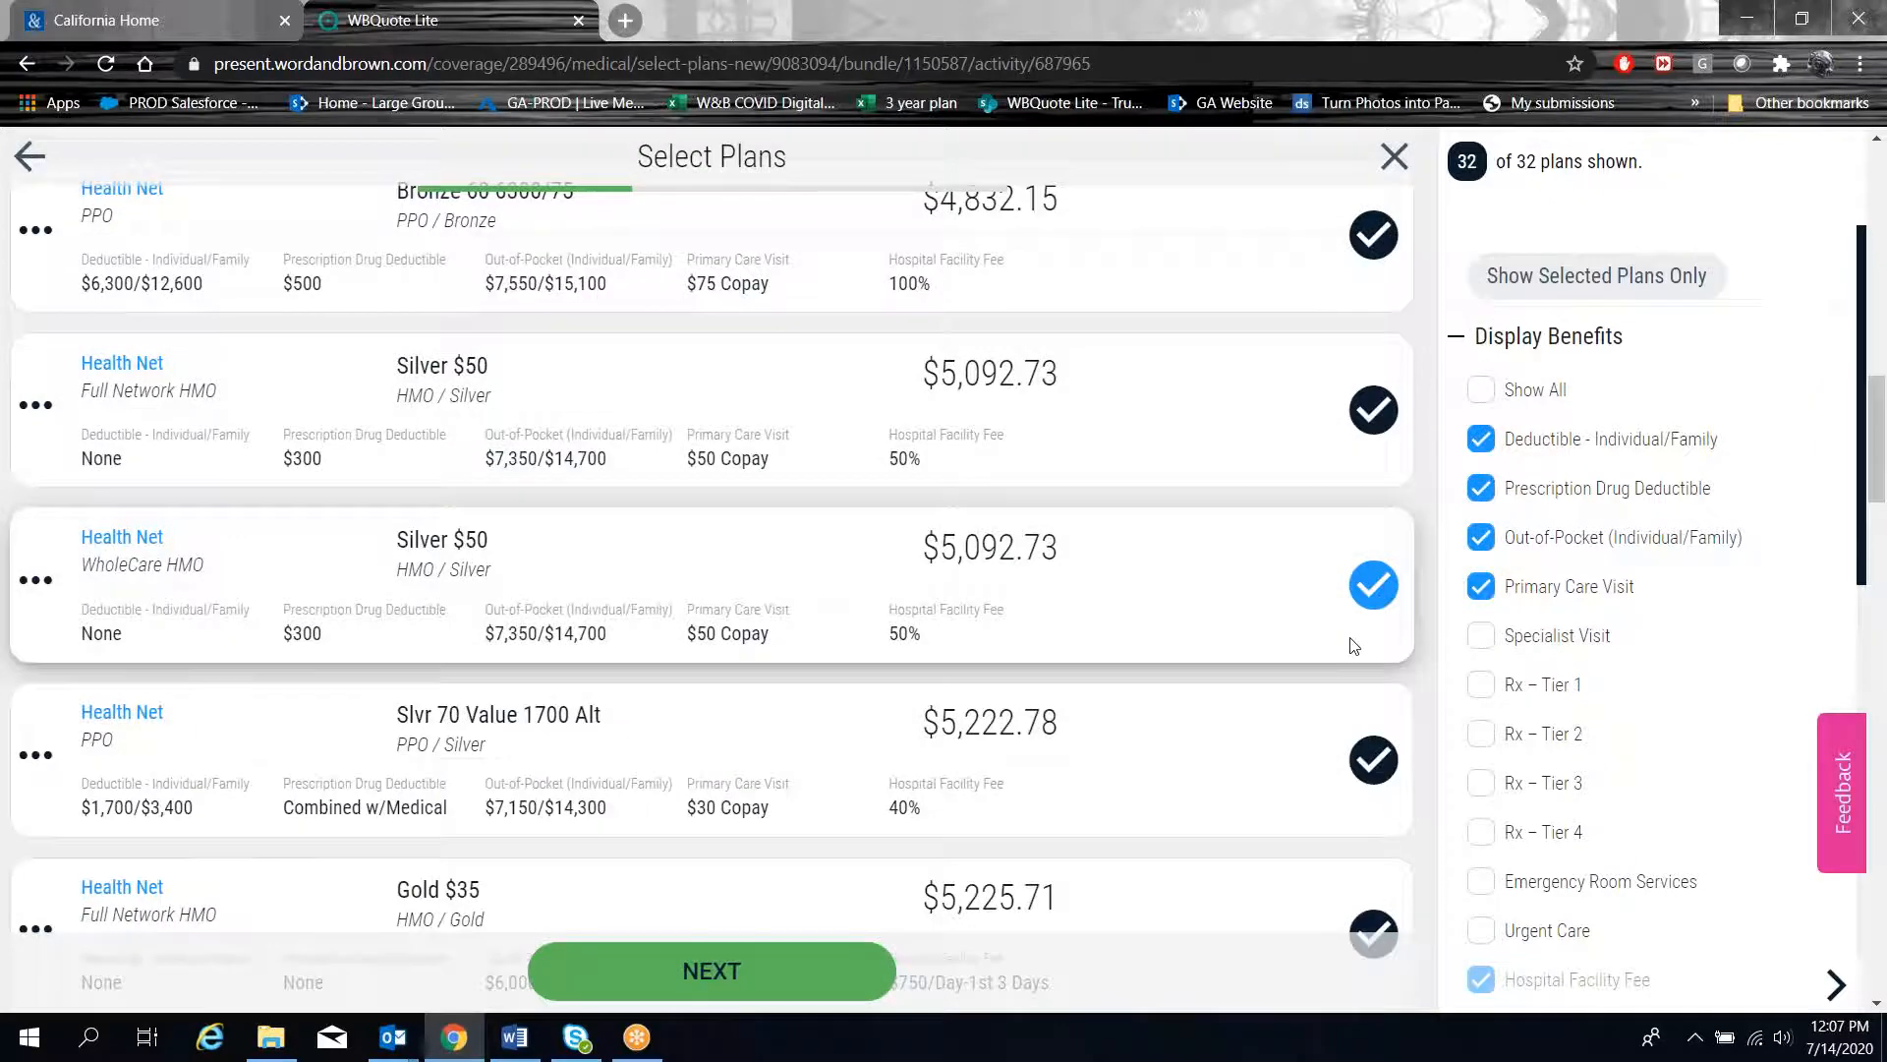
scroll(1352, 645, "down", 5)
scroll(1366, 634, "down", 7)
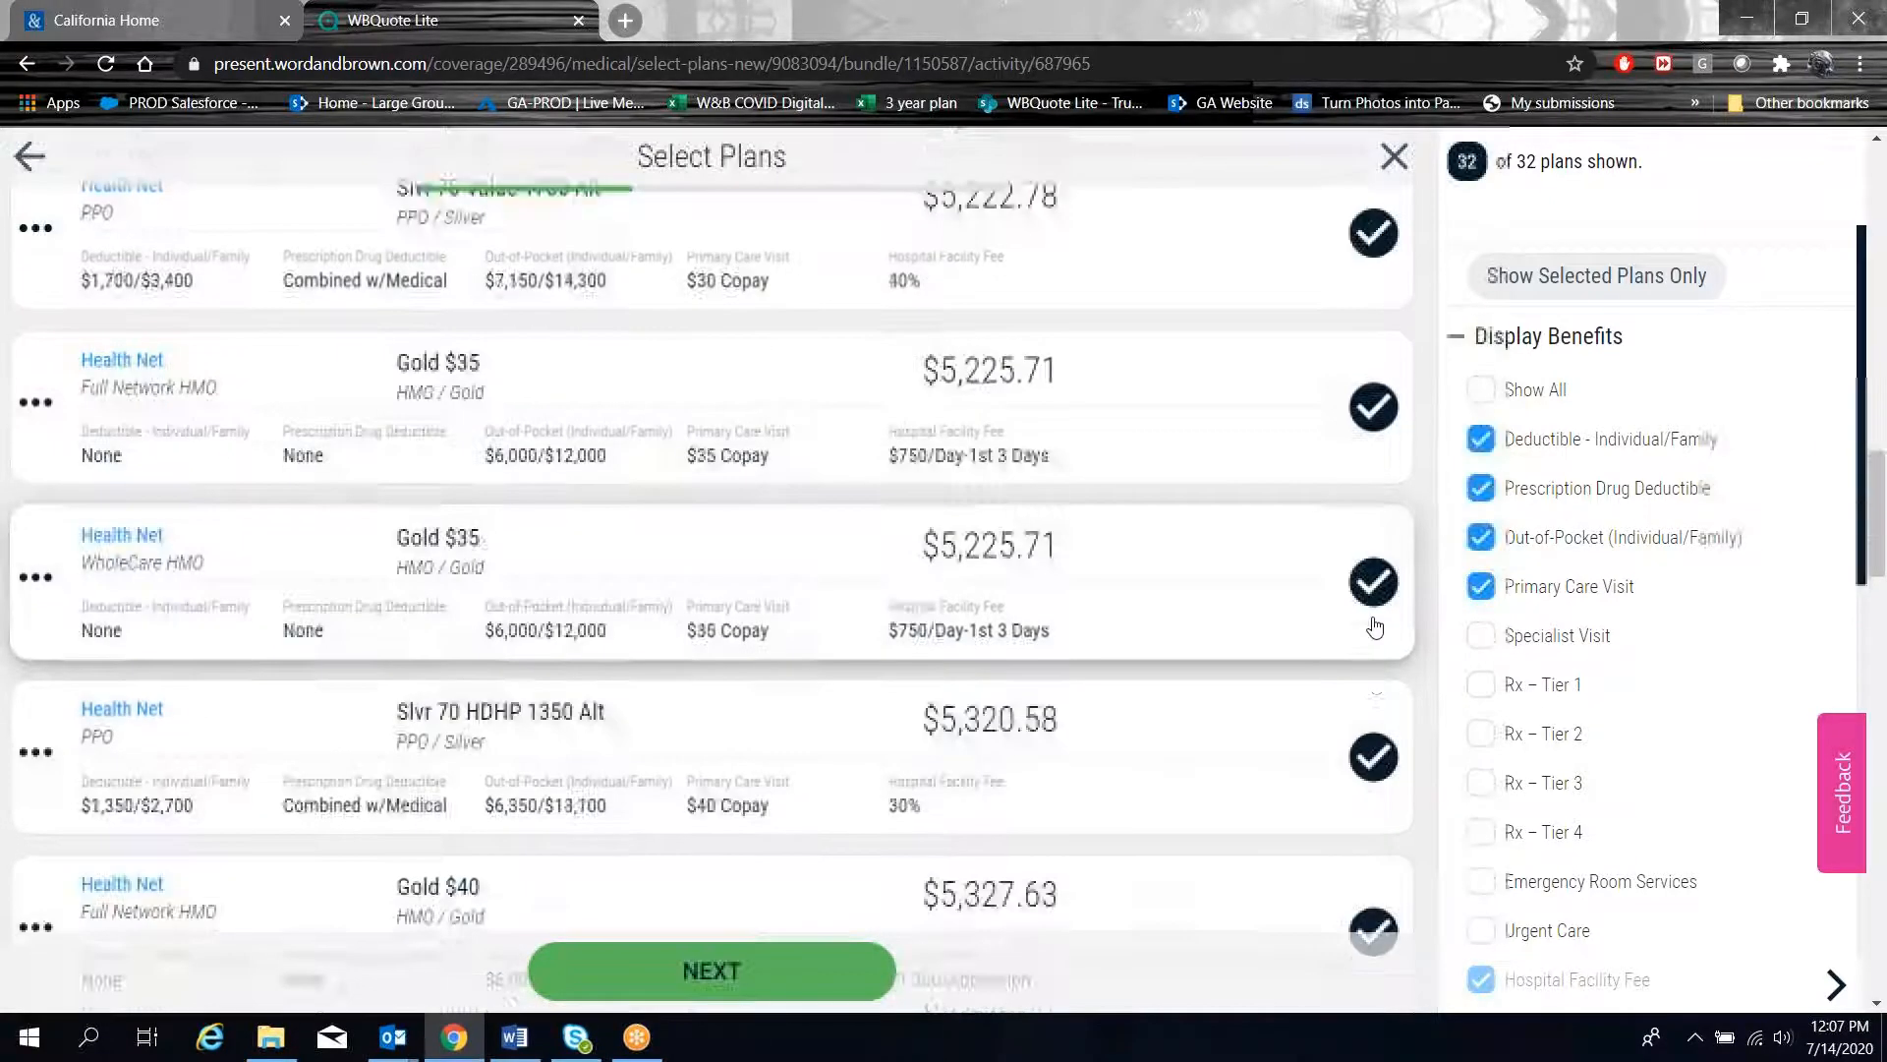
scroll(1376, 627, "down", 3)
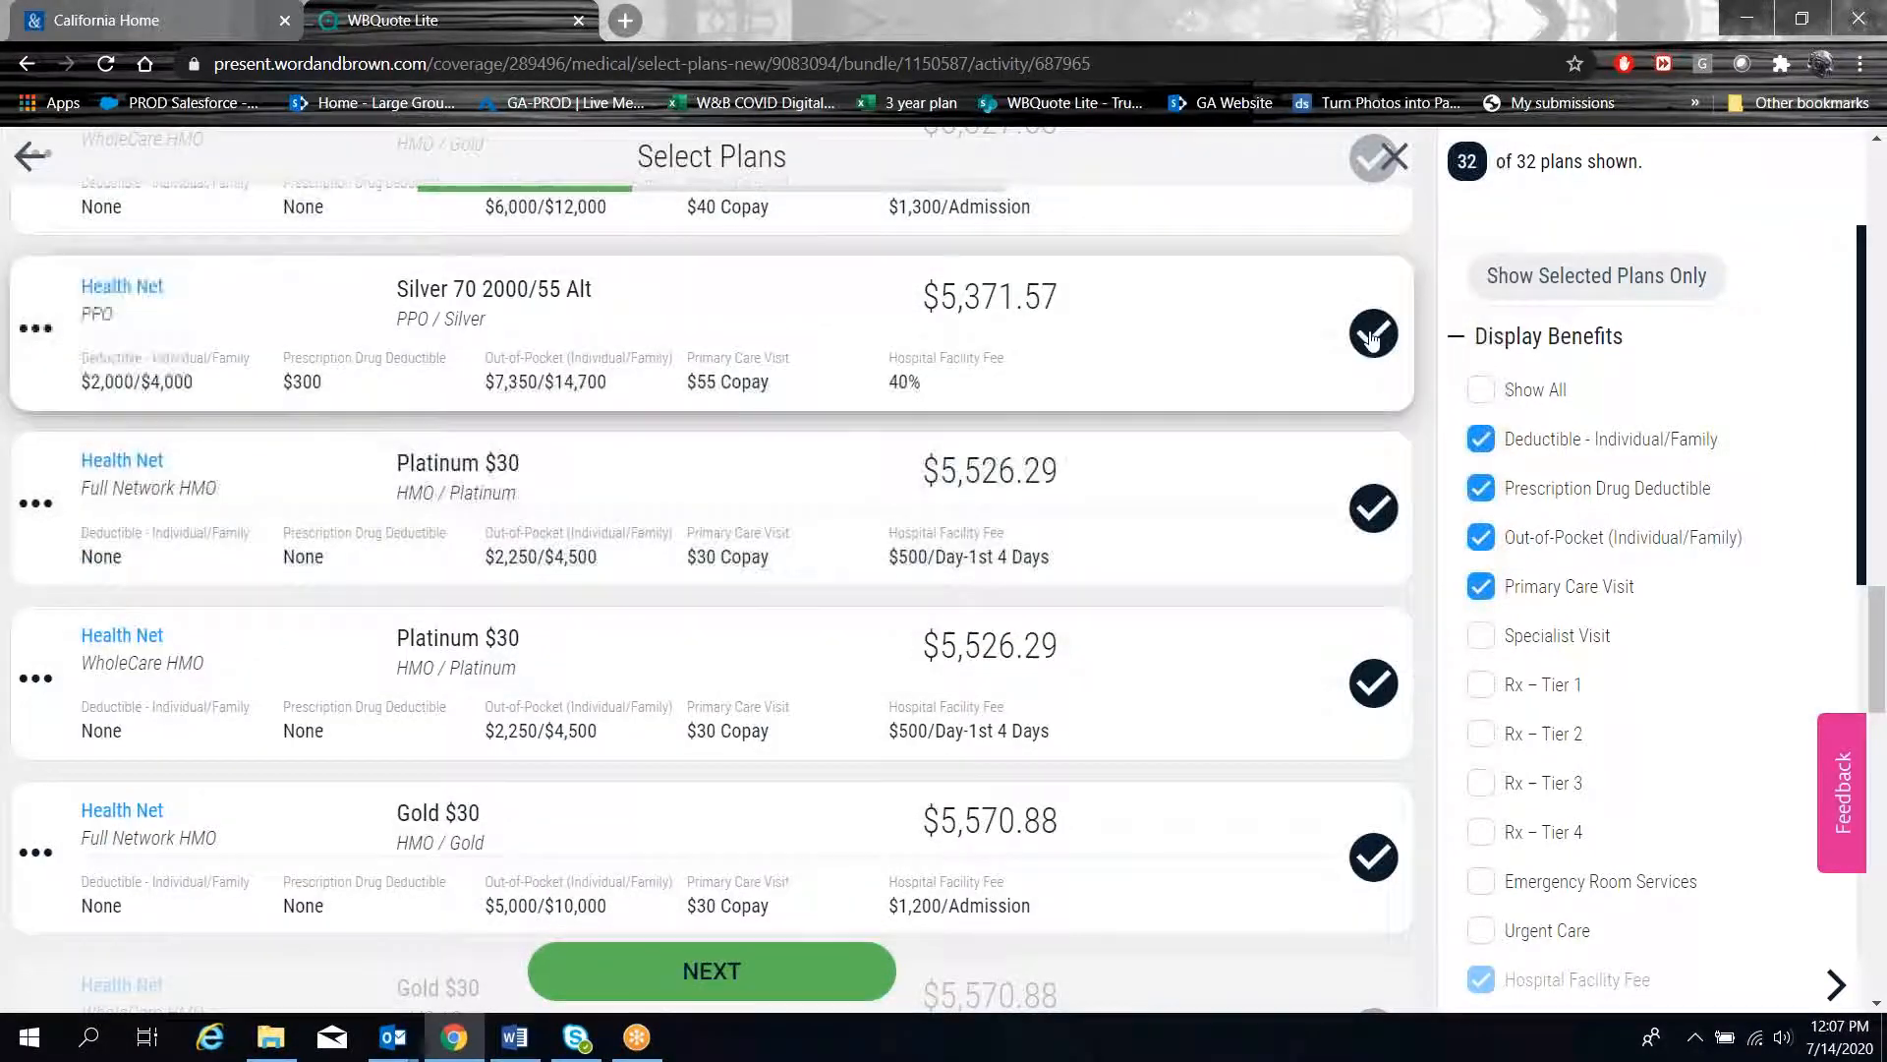
left_click(753, 978)
- Review the plan choices and premiums across all employee cards in the plan assignments
left_click_drag(1293, 408, 737, 408)
left_click_drag(1264, 463, 747, 442)
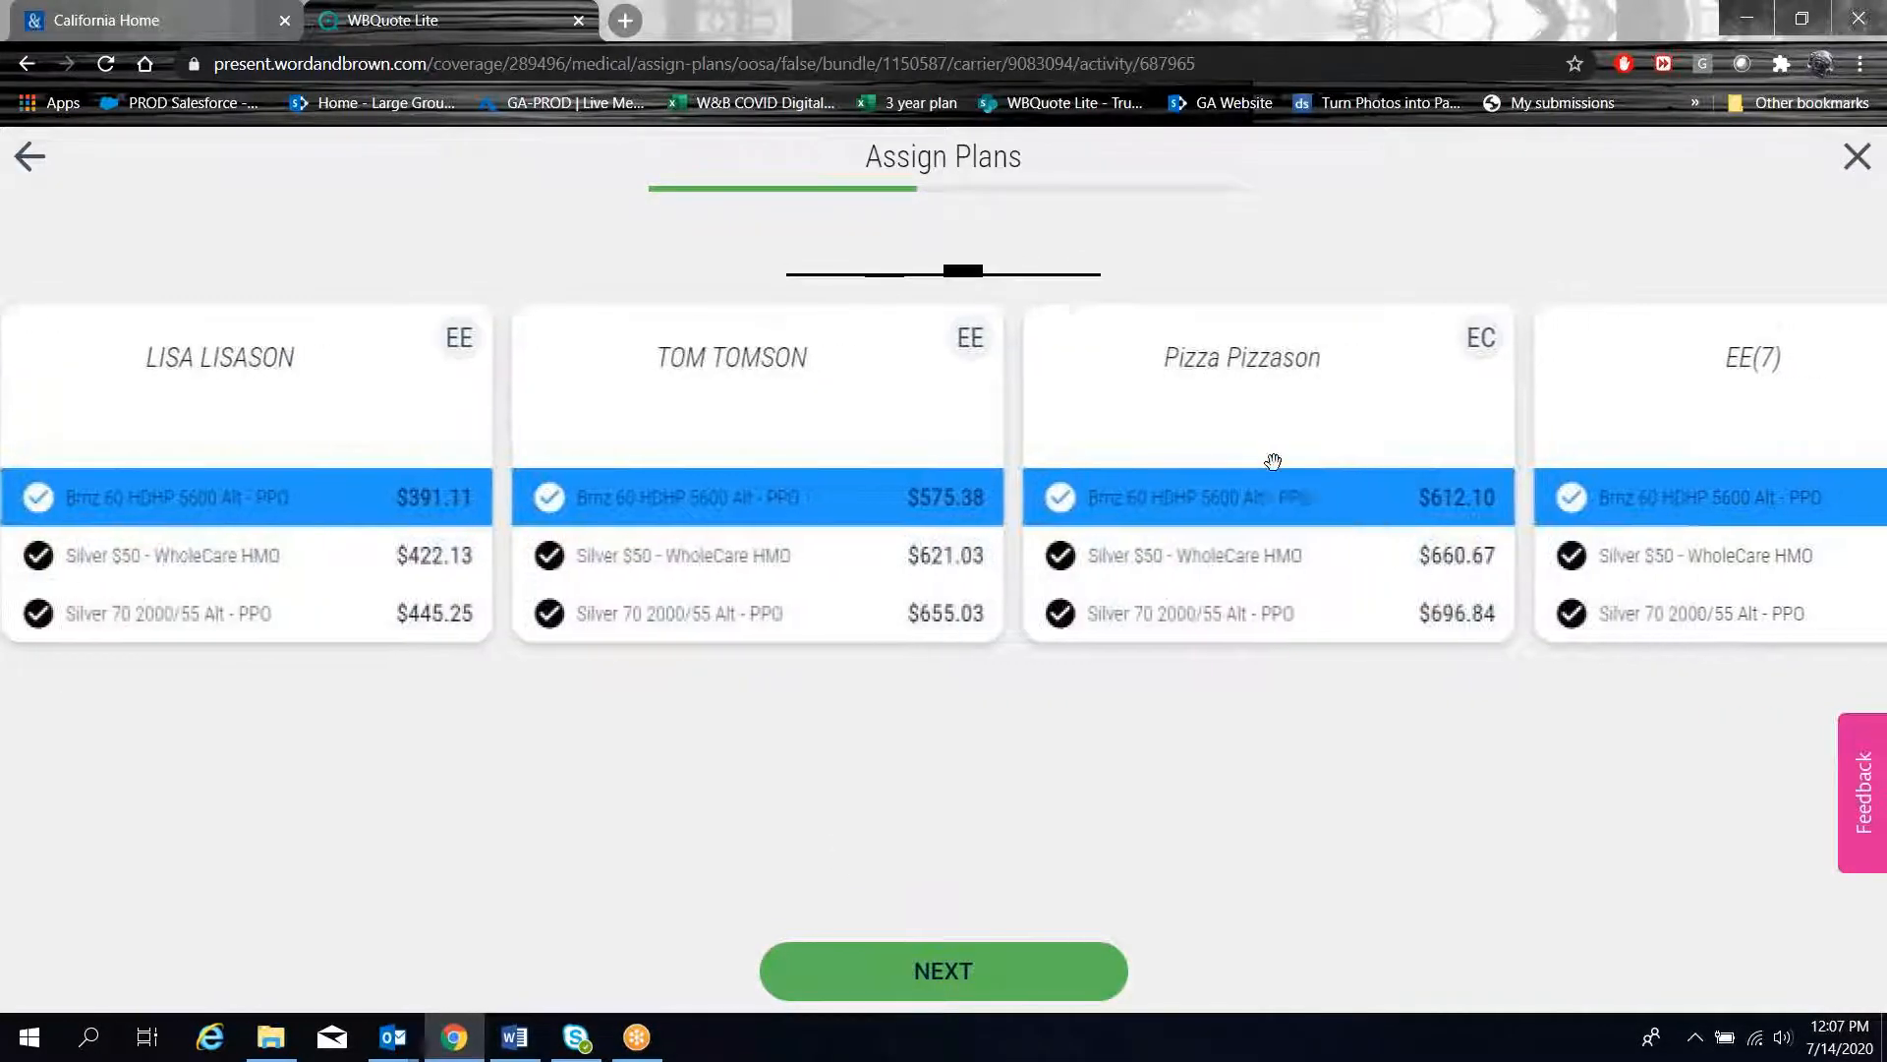
left_click_drag(1272, 459, 747, 443)
left_click_drag(135, 413, 1432, 370)
left_click_drag(698, 404, 1152, 411)
left_click_drag(865, 412, 1259, 393)
left_click_drag(786, 438, 1287, 362)
left_click_drag(738, 391, 1137, 358)
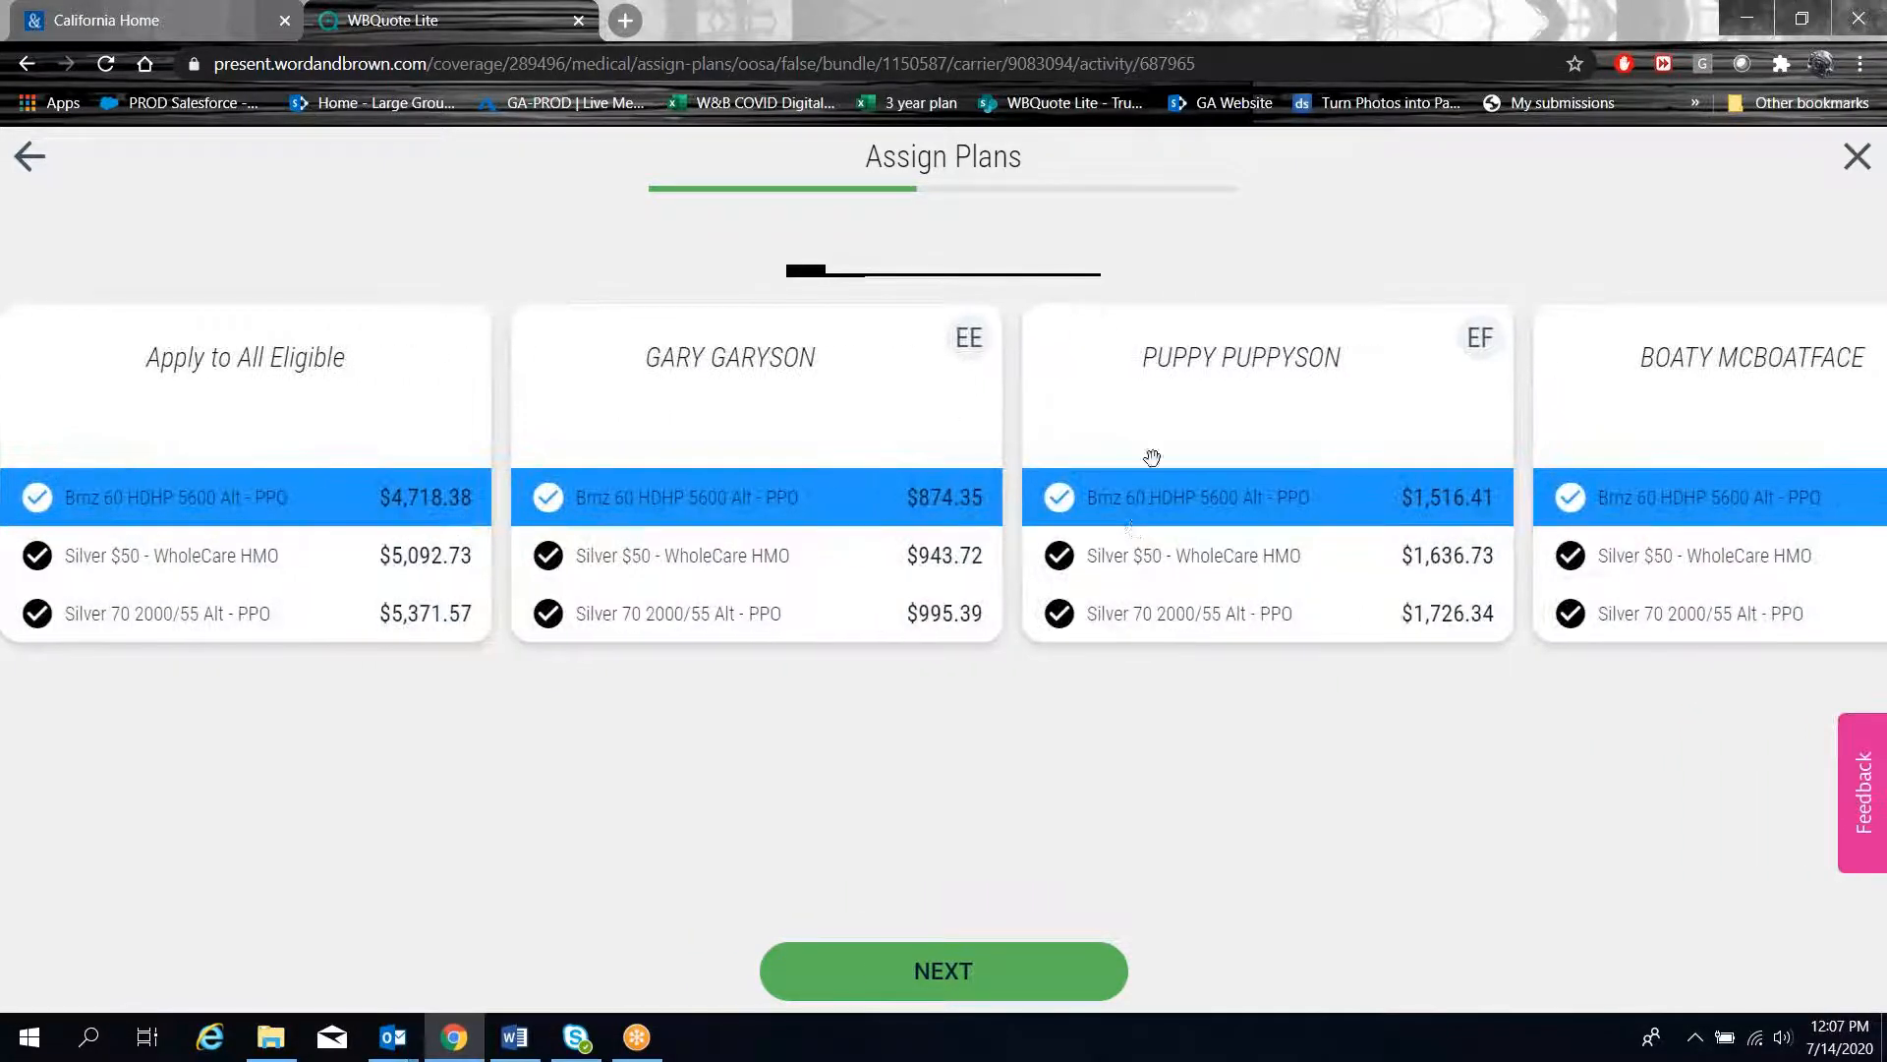
- Try Silver $50 - WholeCare HMO for the EF employee, restore Brnz 60 HDHP 5600 Alt - PPO, and accept the plan assignments
left_click(1060, 557)
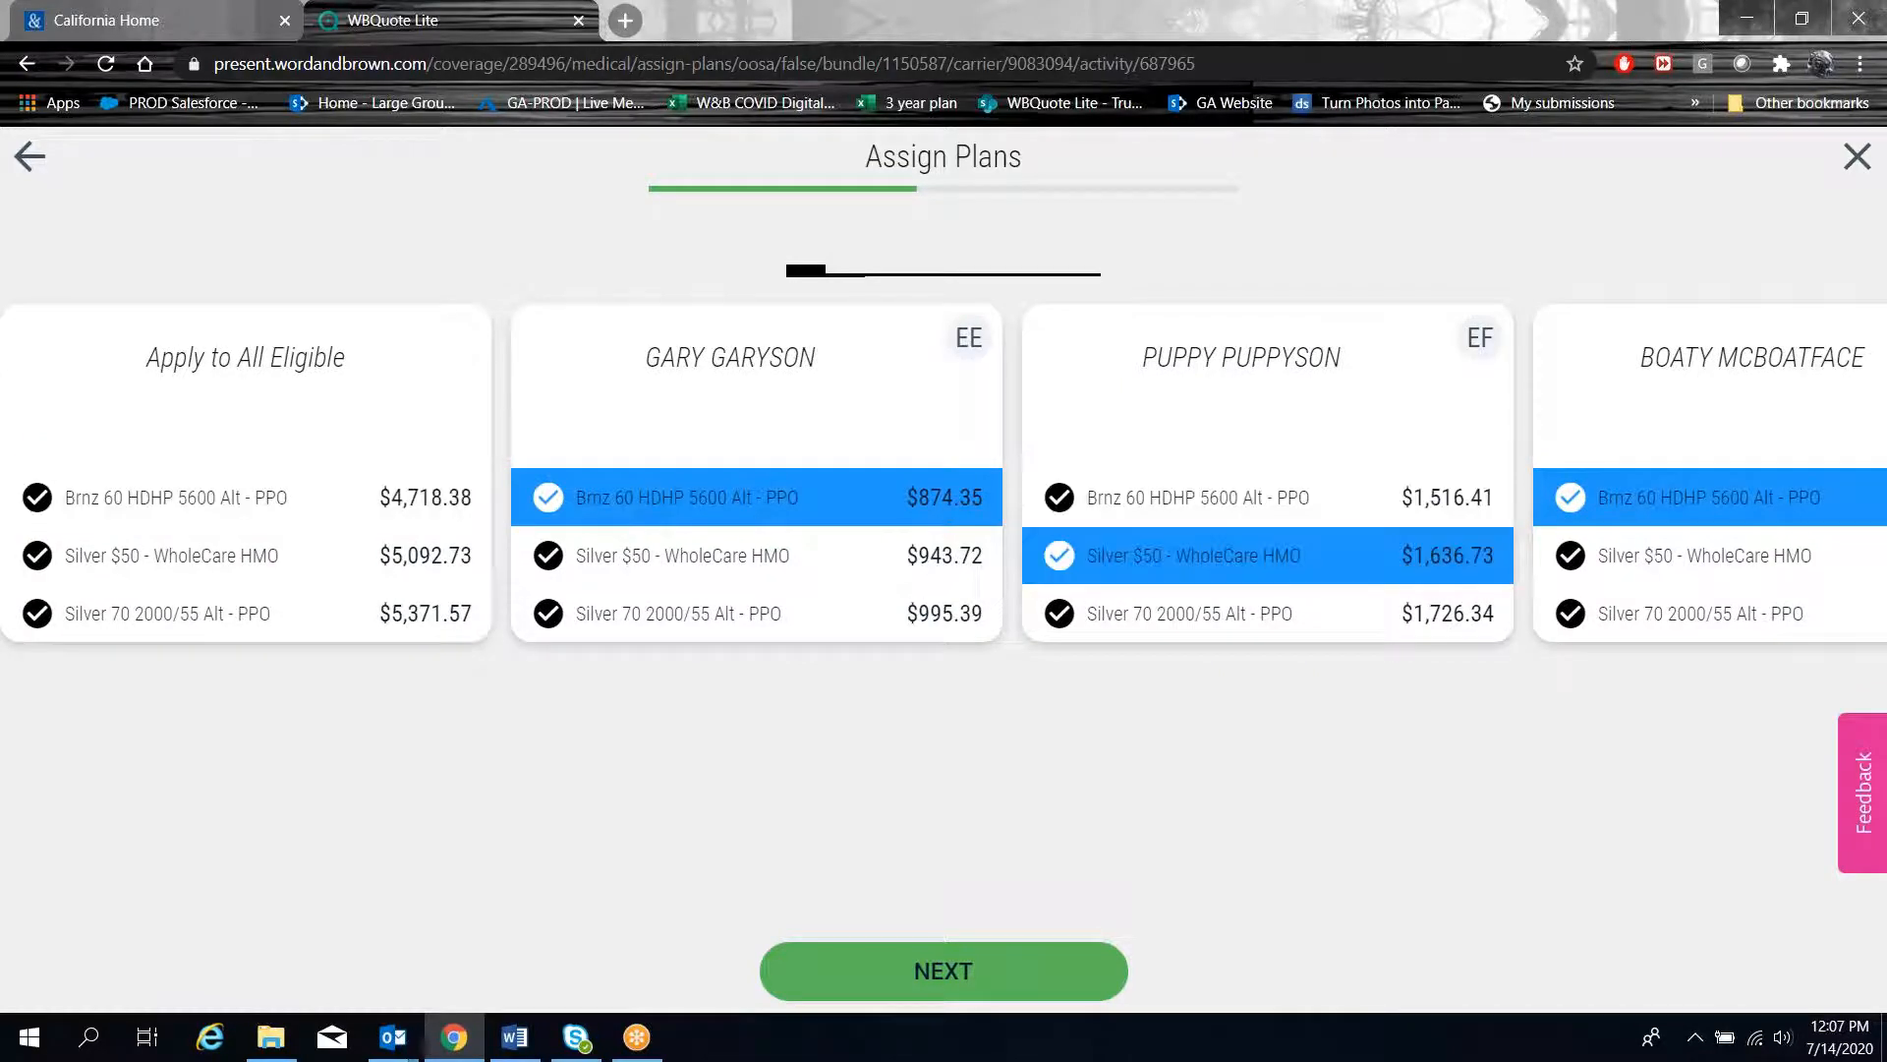
left_click(1059, 502)
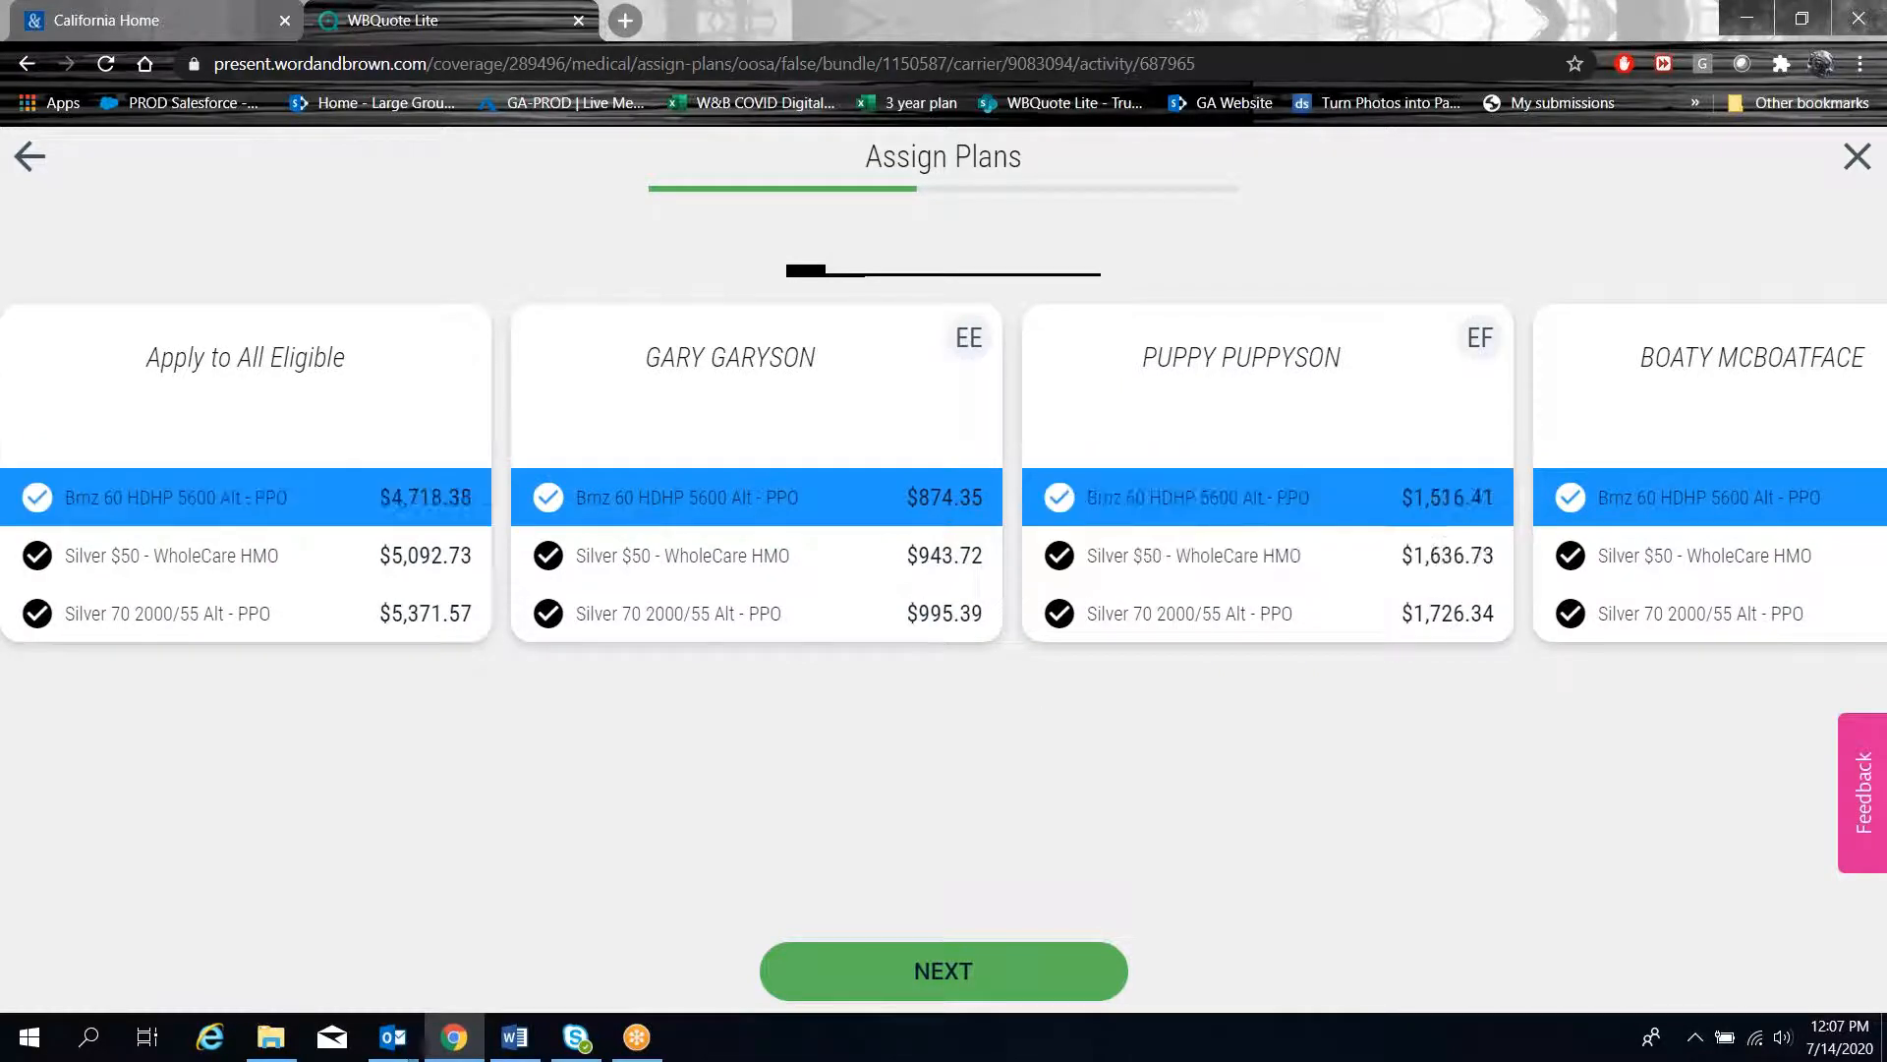
left_click(939, 980)
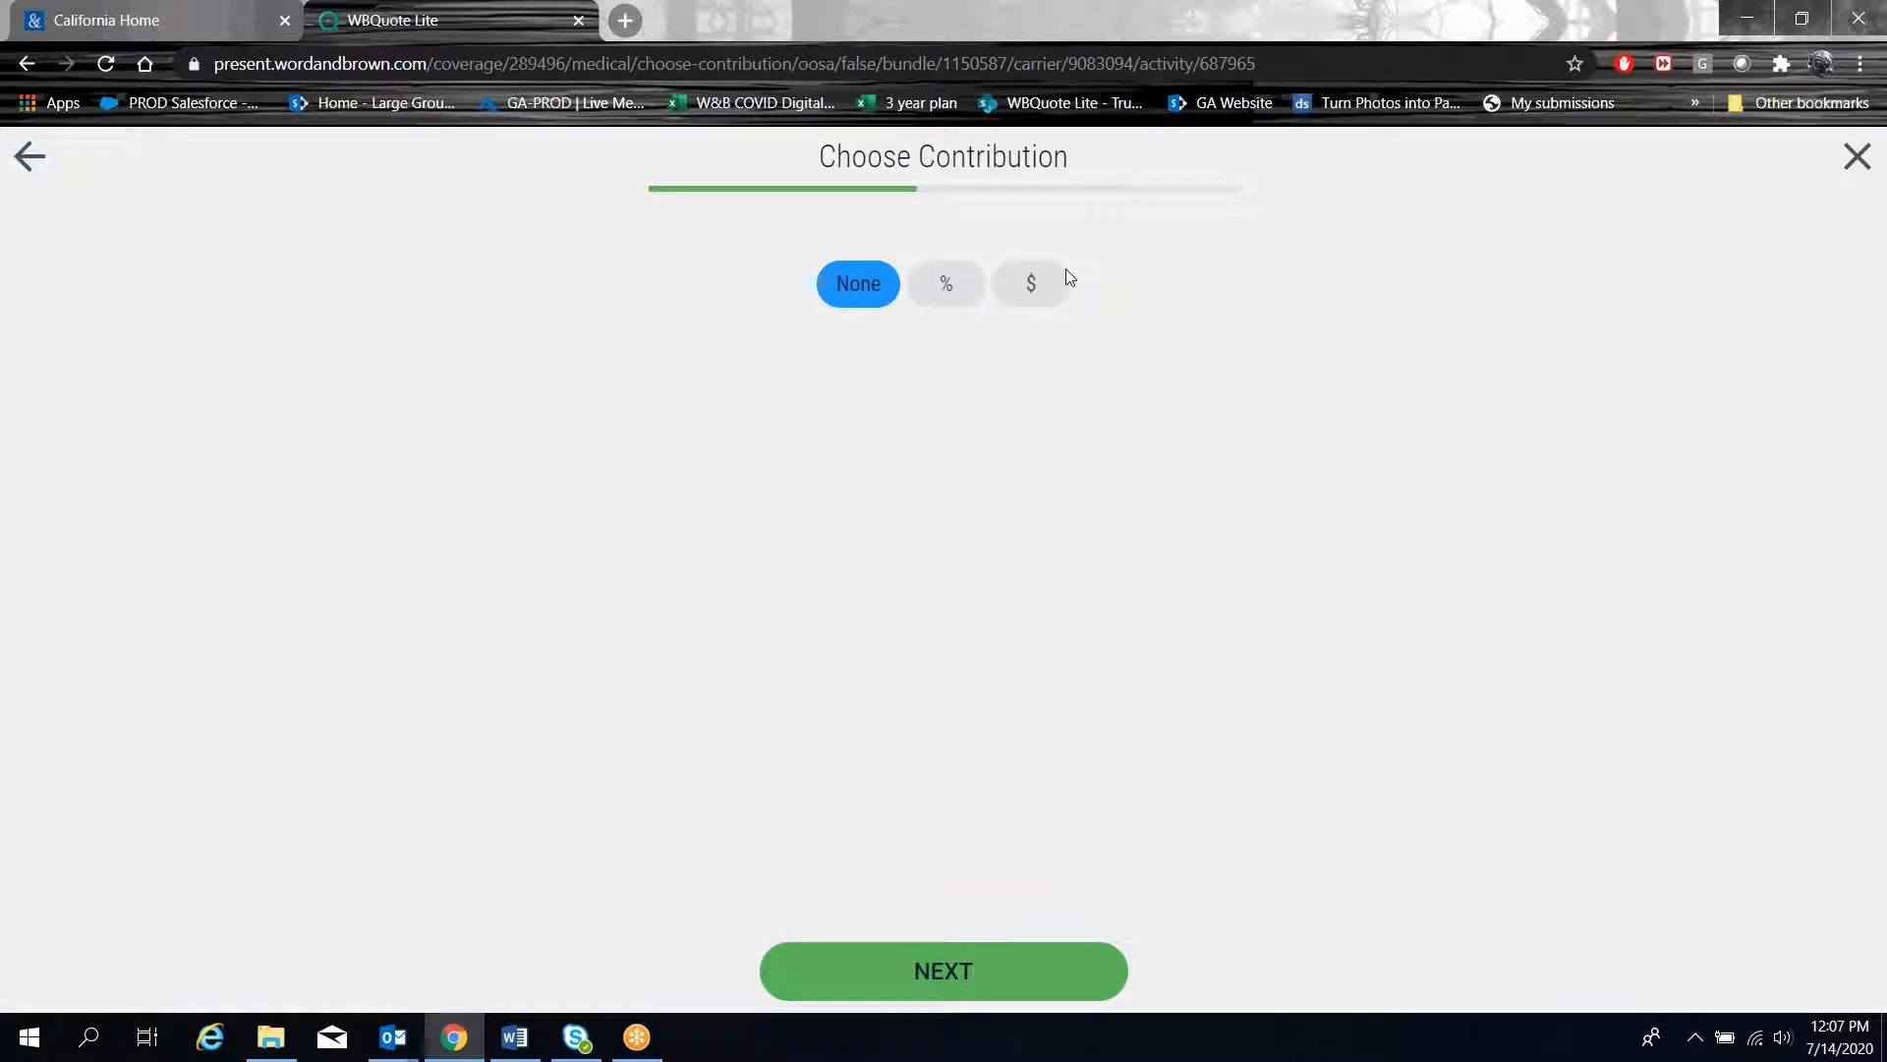
- Check the percentage contribution option, set the contribution back to None and finish the package
left_click(950, 298)
left_click(863, 283)
left_click(946, 973)
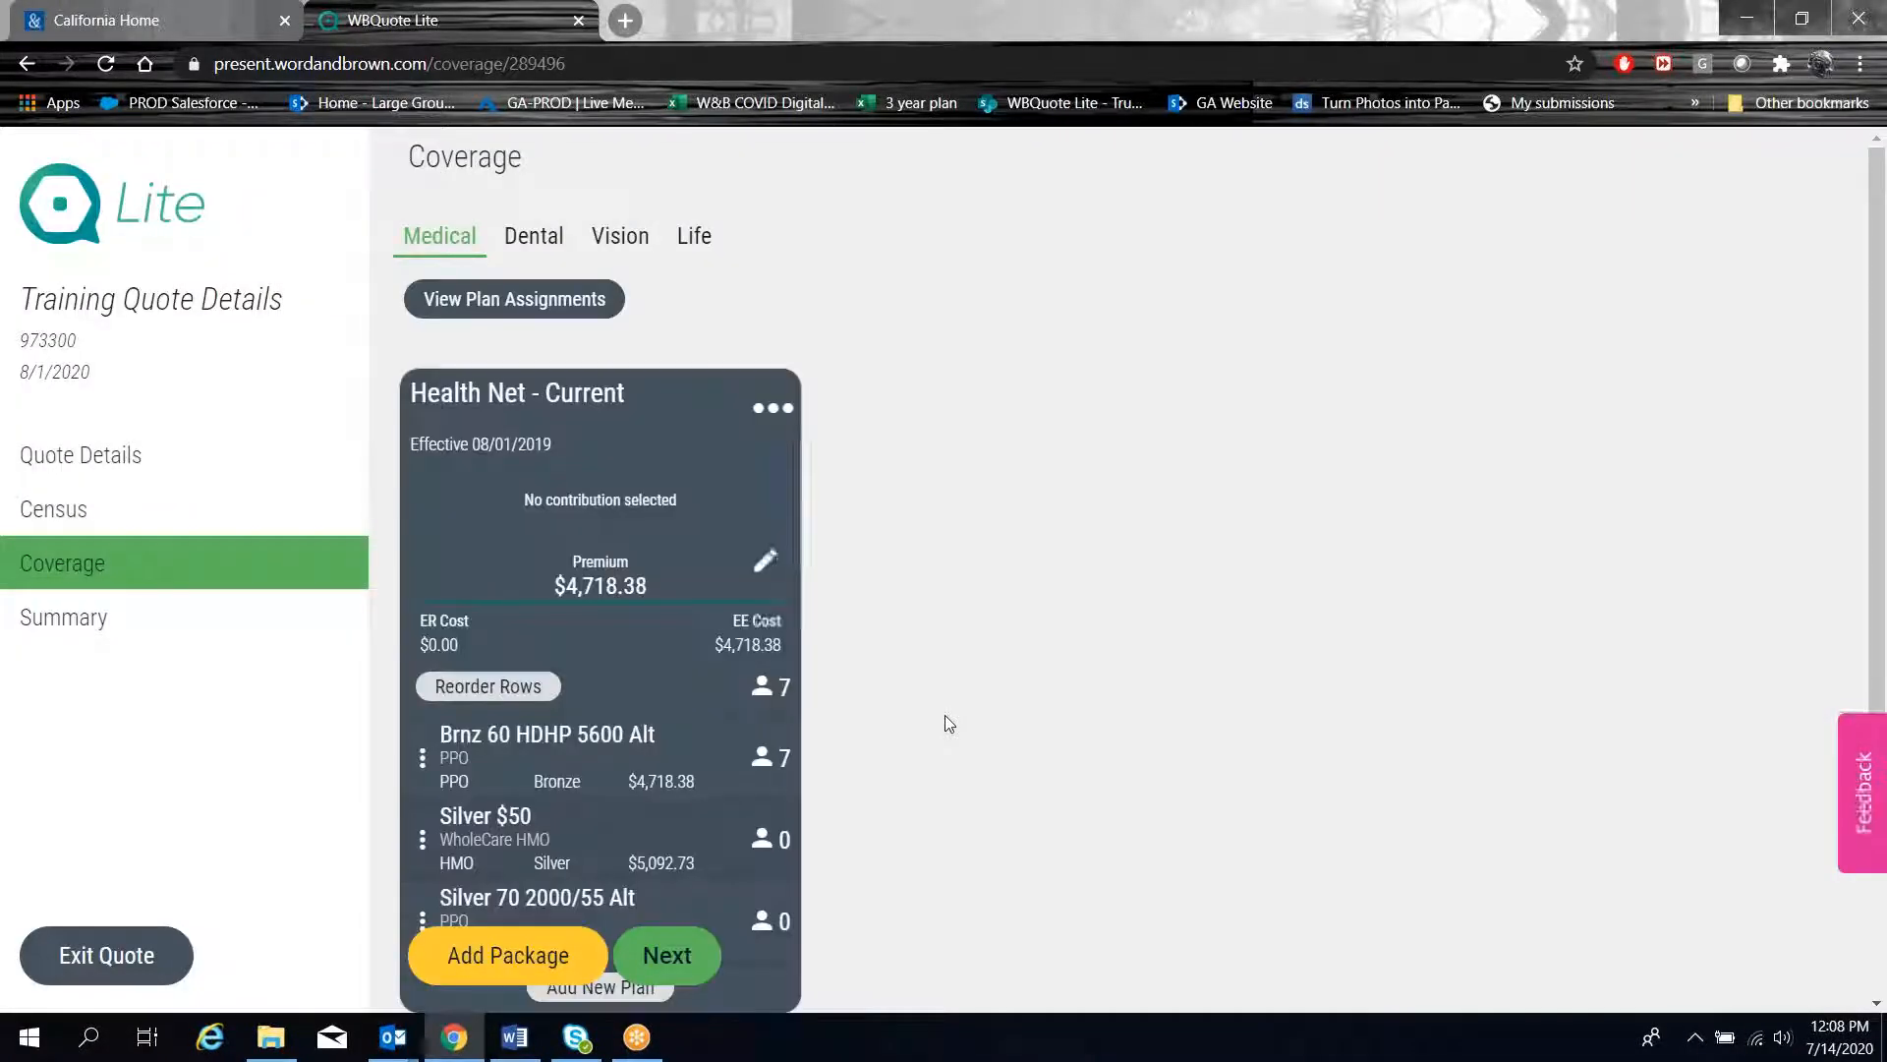
- Create a renewal package from the Health Net - Current package
scroll(945, 725, "down", 2)
scroll(945, 724, "up", 1)
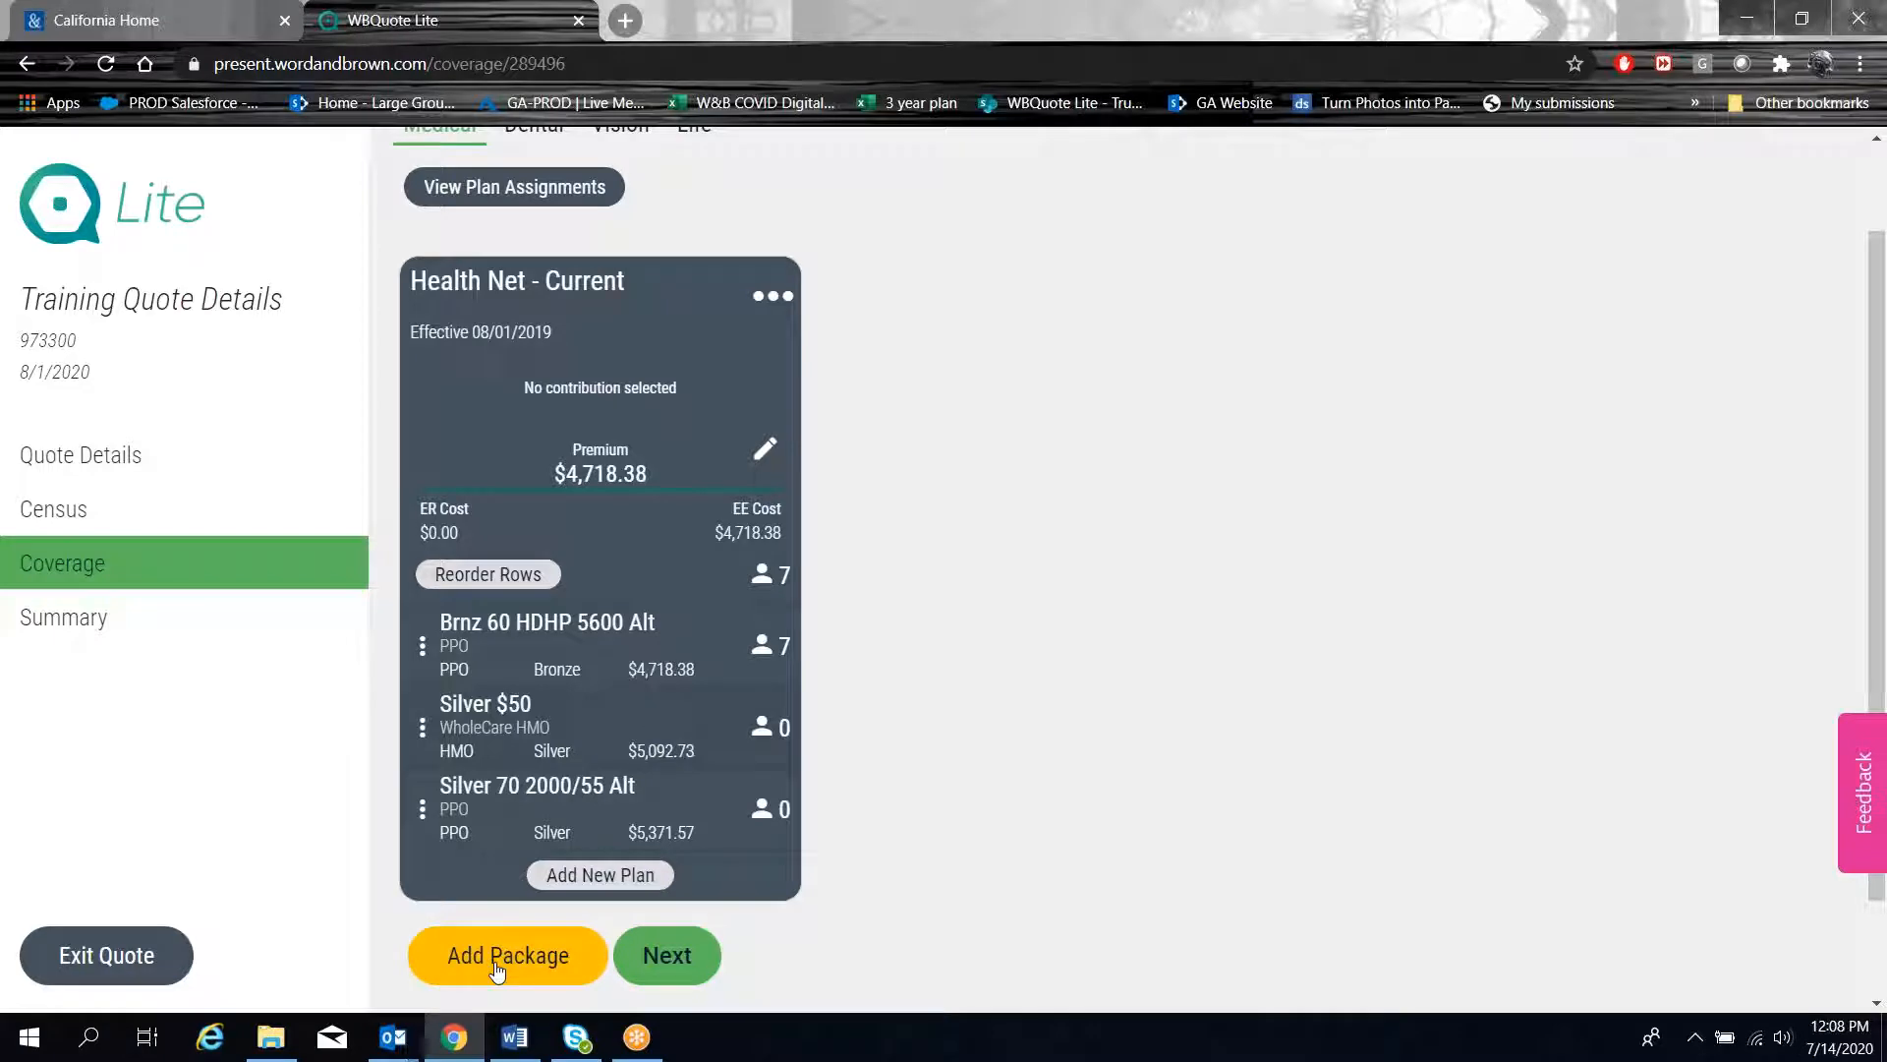
left_click(779, 307)
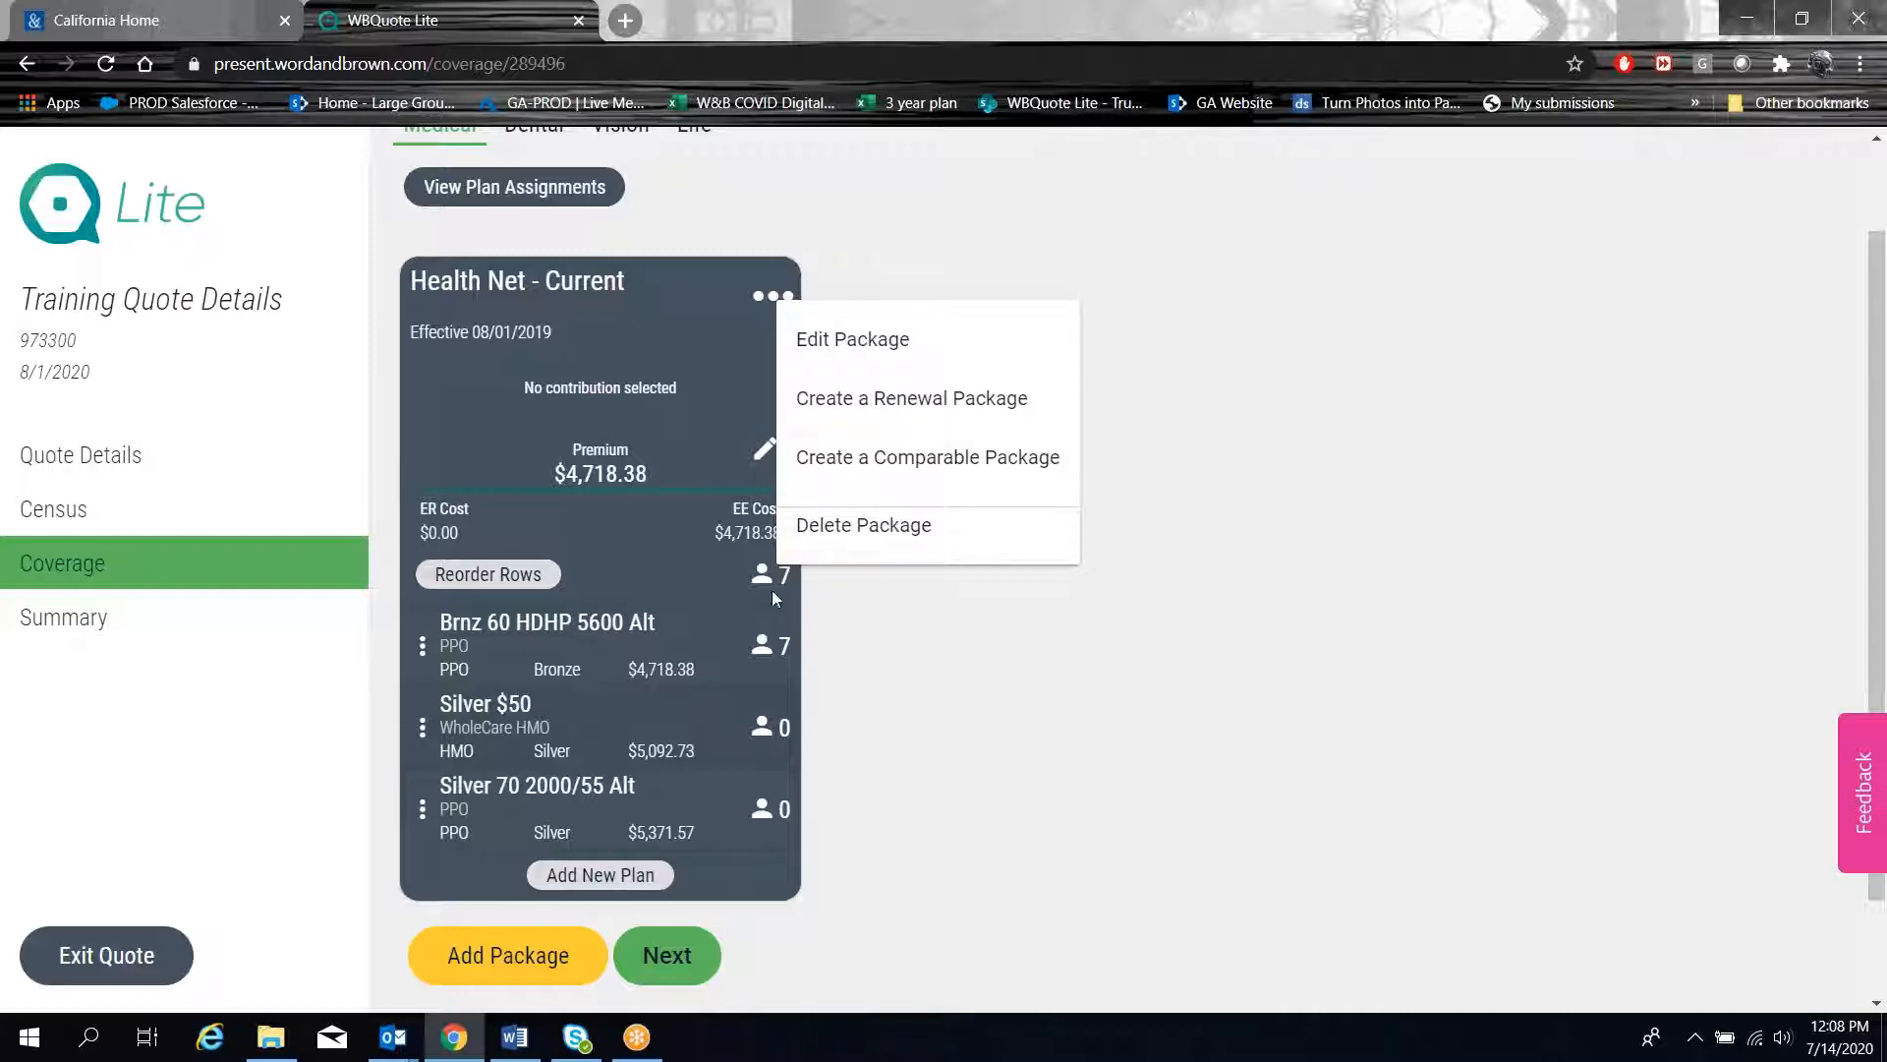
left_click(936, 401)
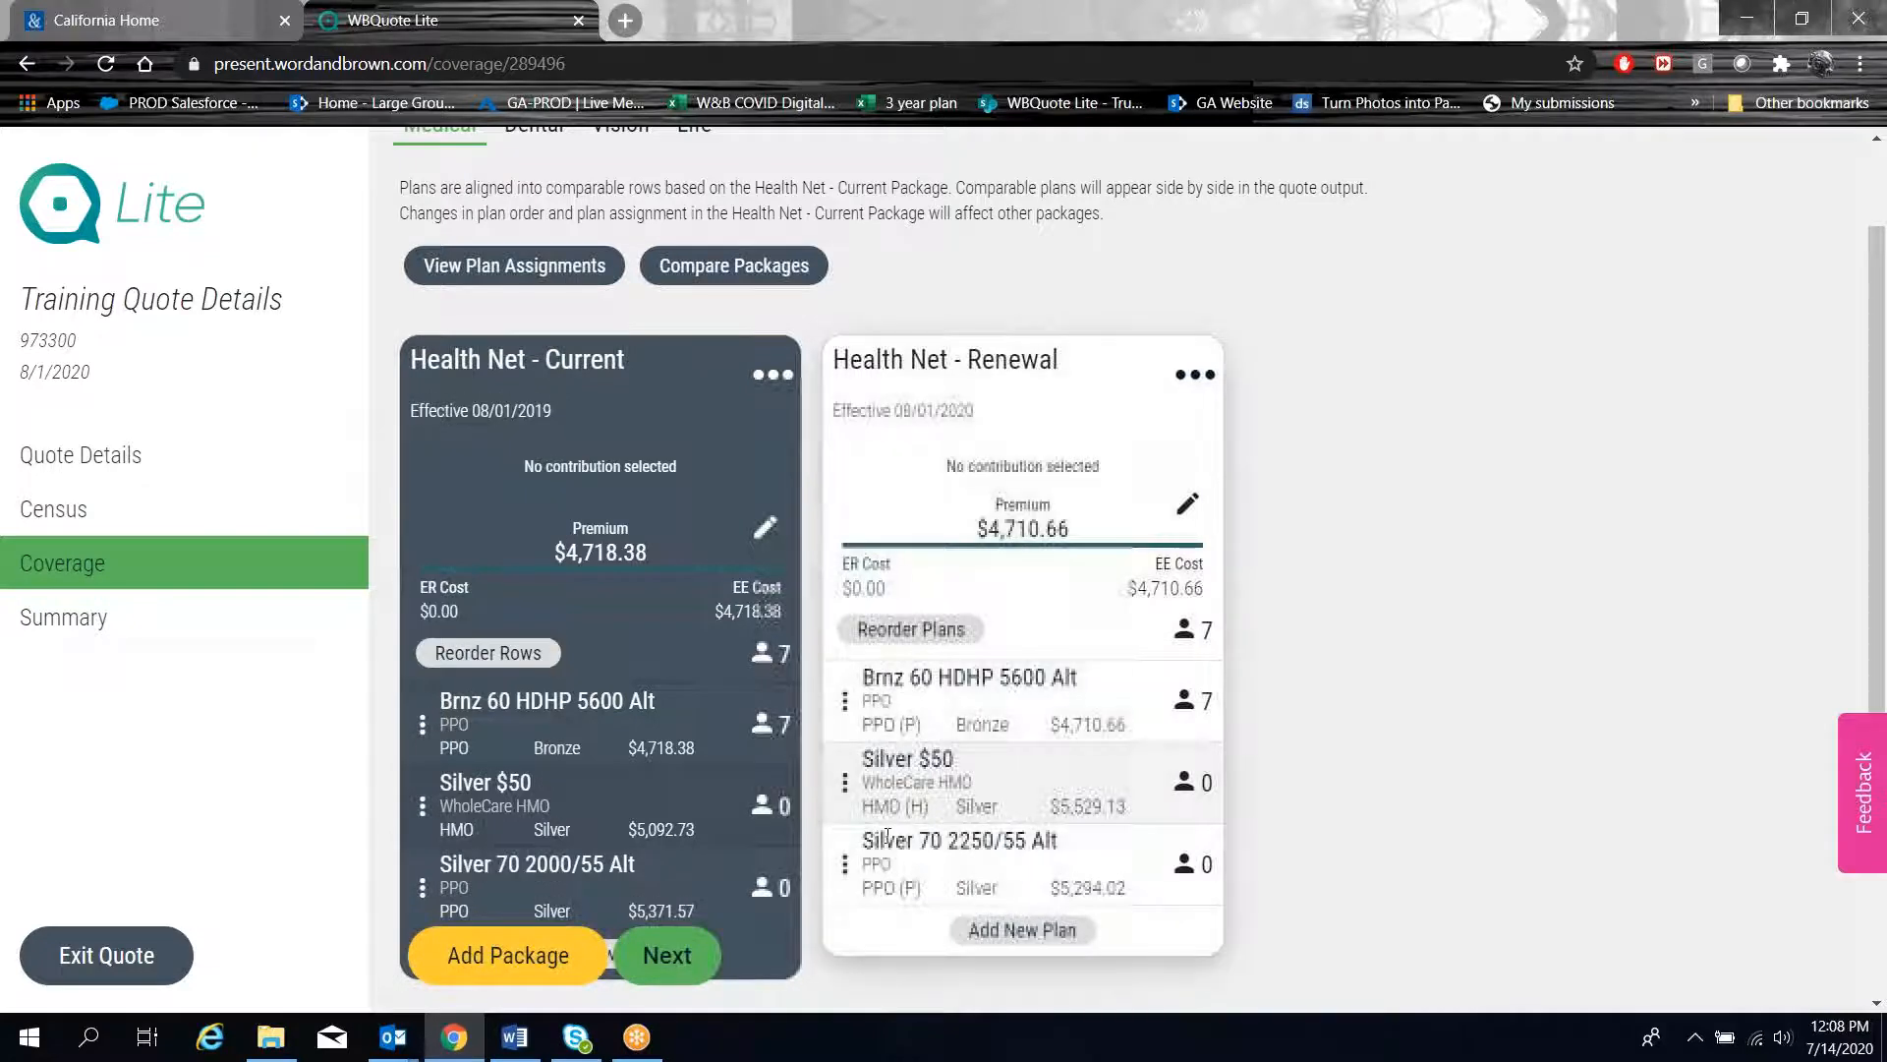
- Compare the plans and premiums of the Health Net Current and Renewal packages
scroll(888, 834, "down", 2)
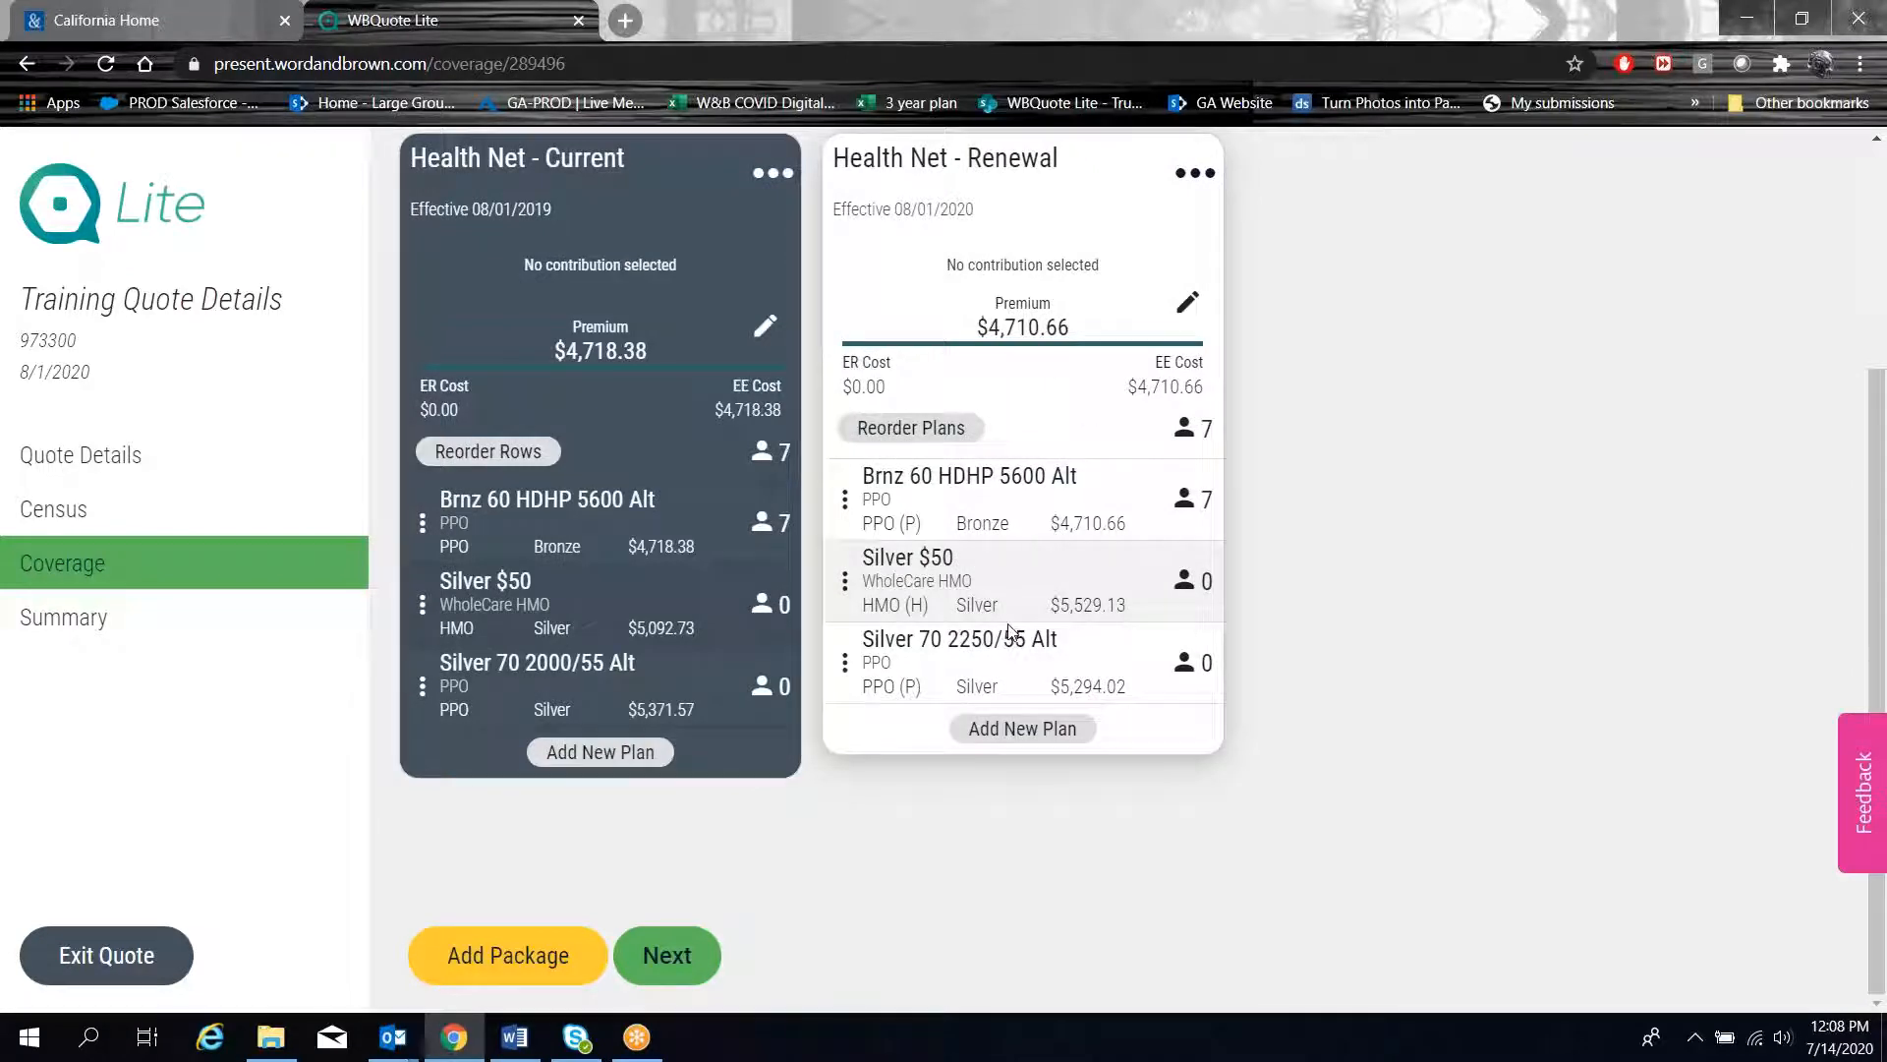
scroll(1000, 637, "up", 3)
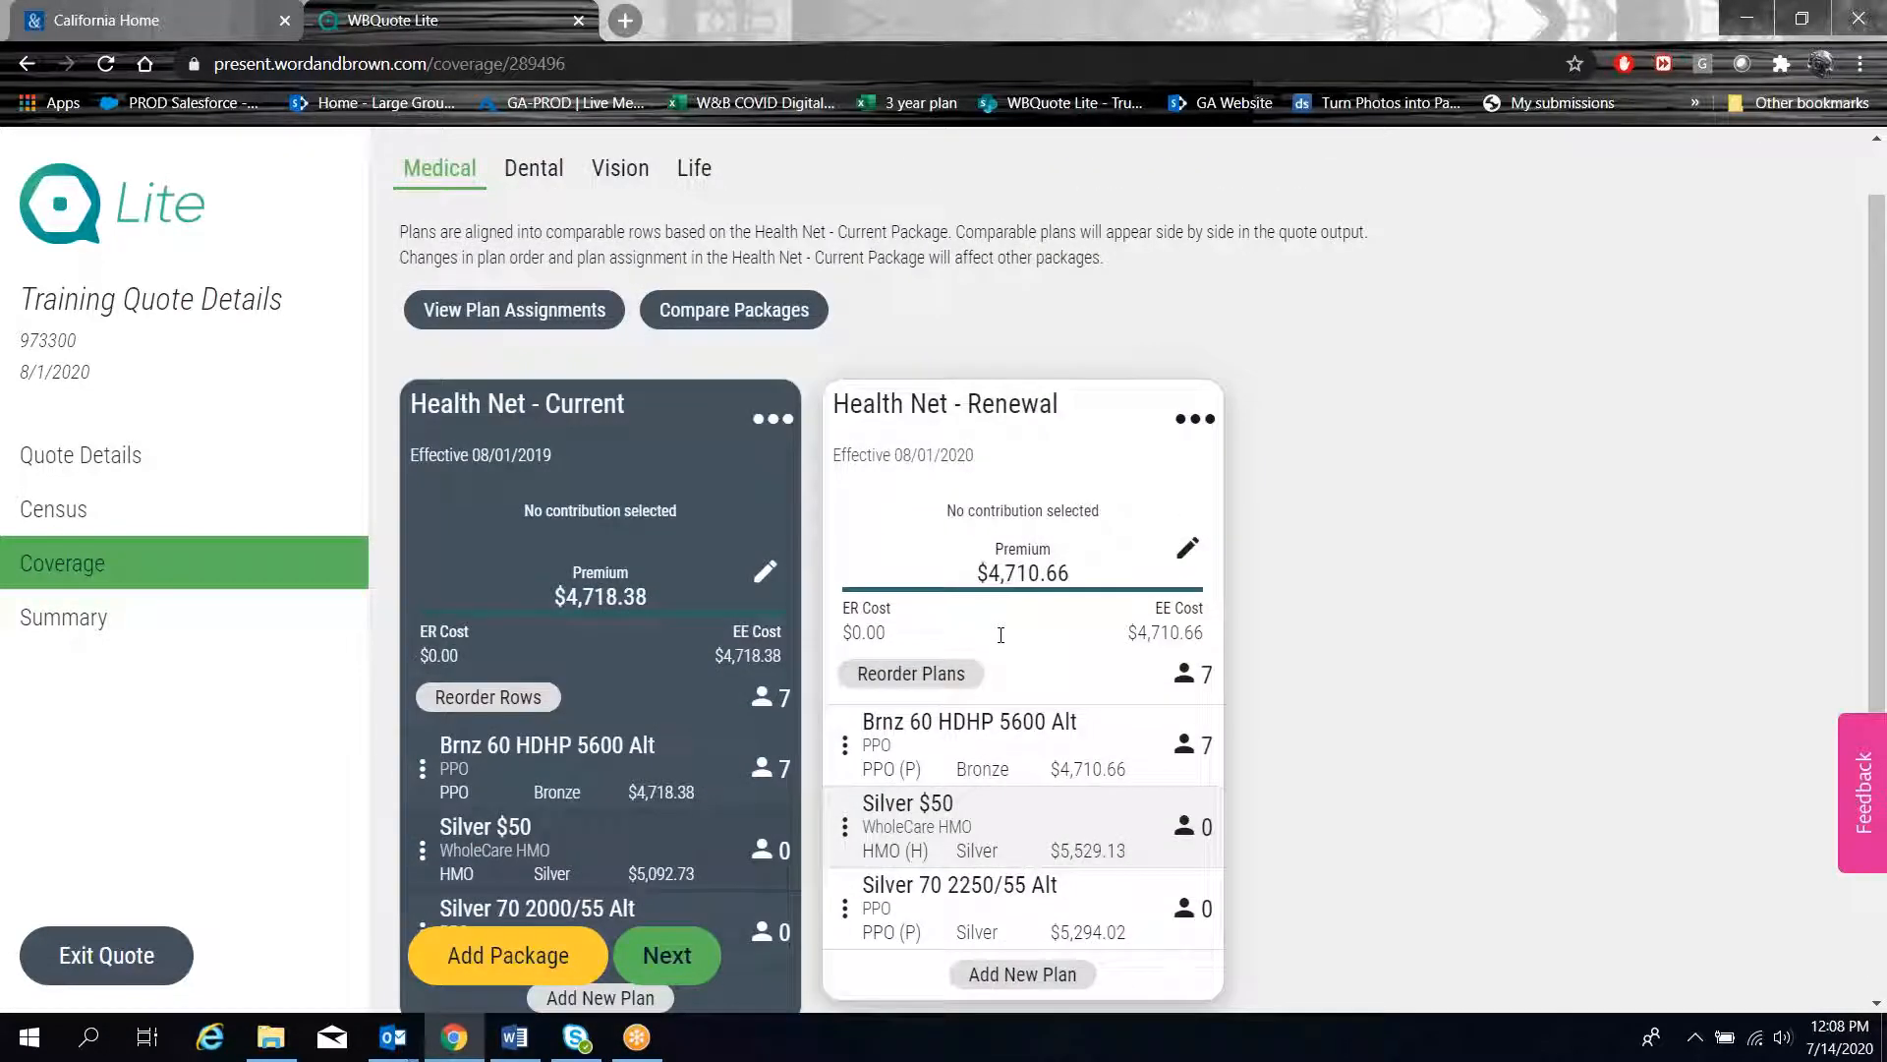
scroll(1000, 634, "down", 3)
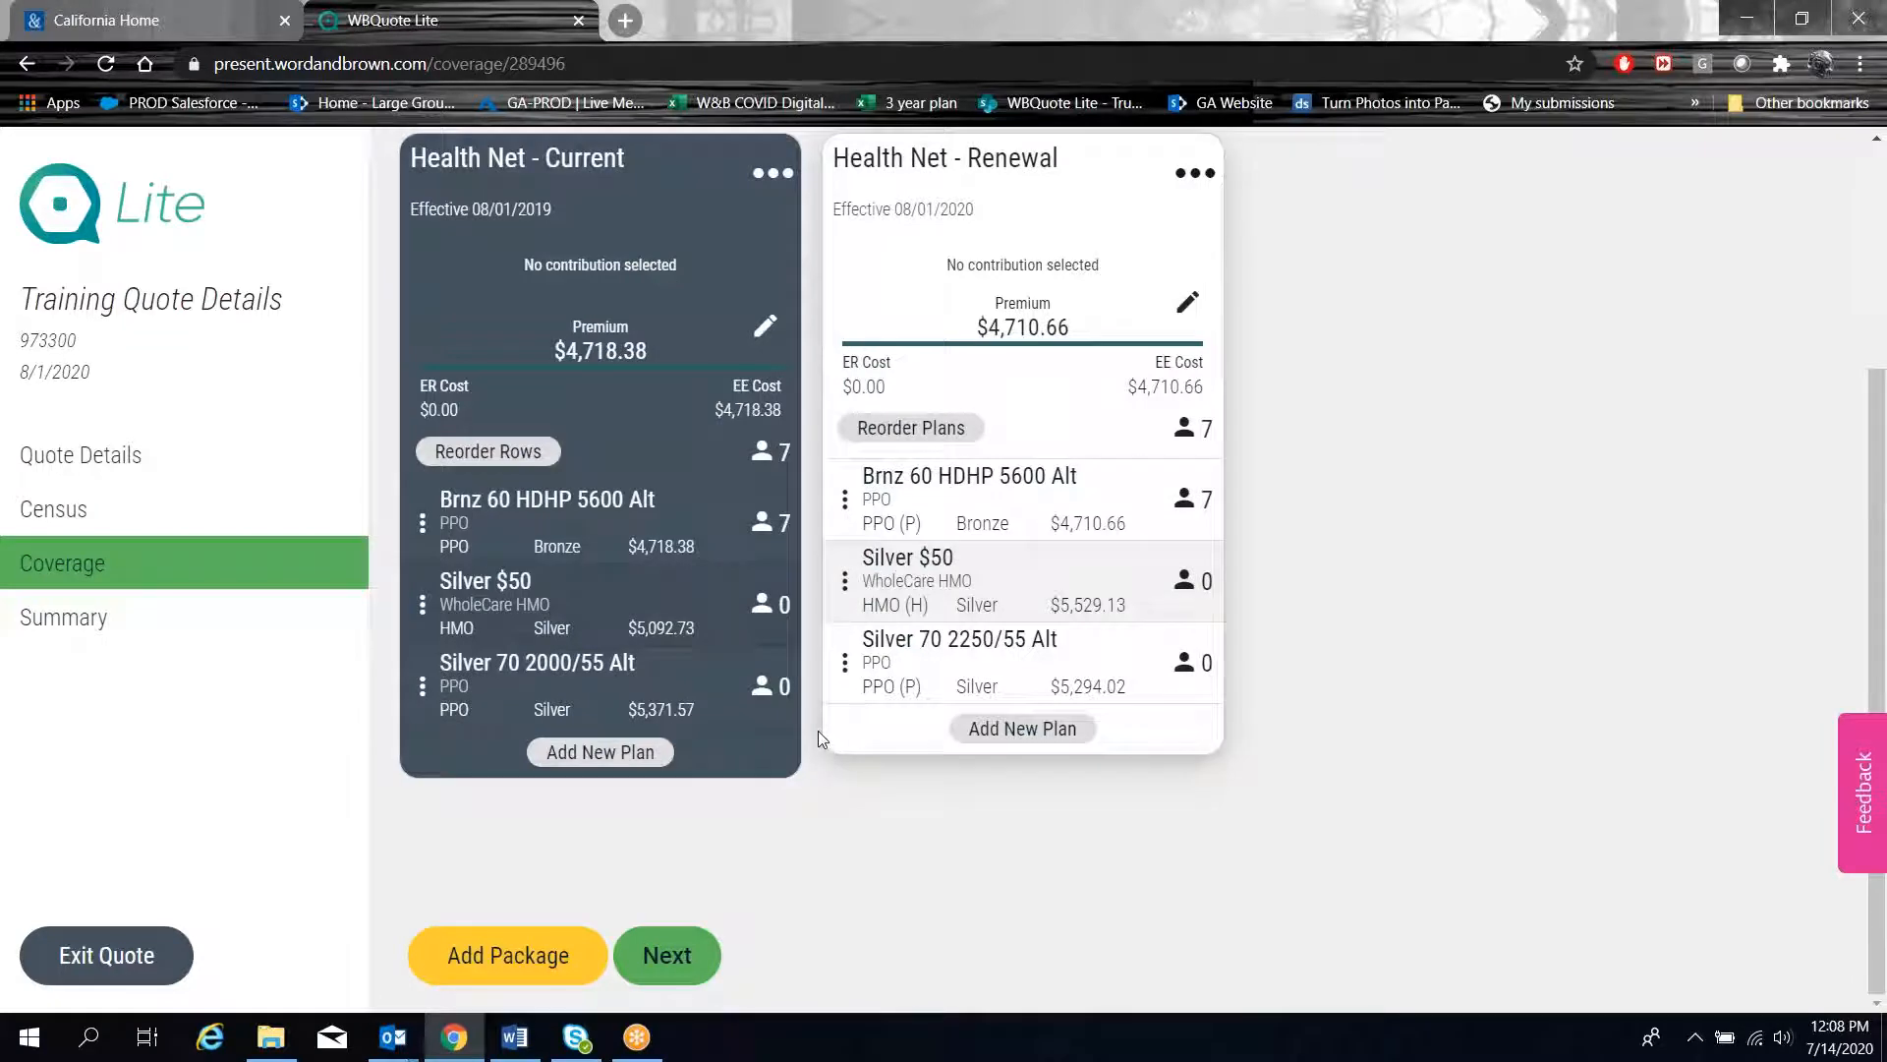
scroll(818, 729, "up", 1)
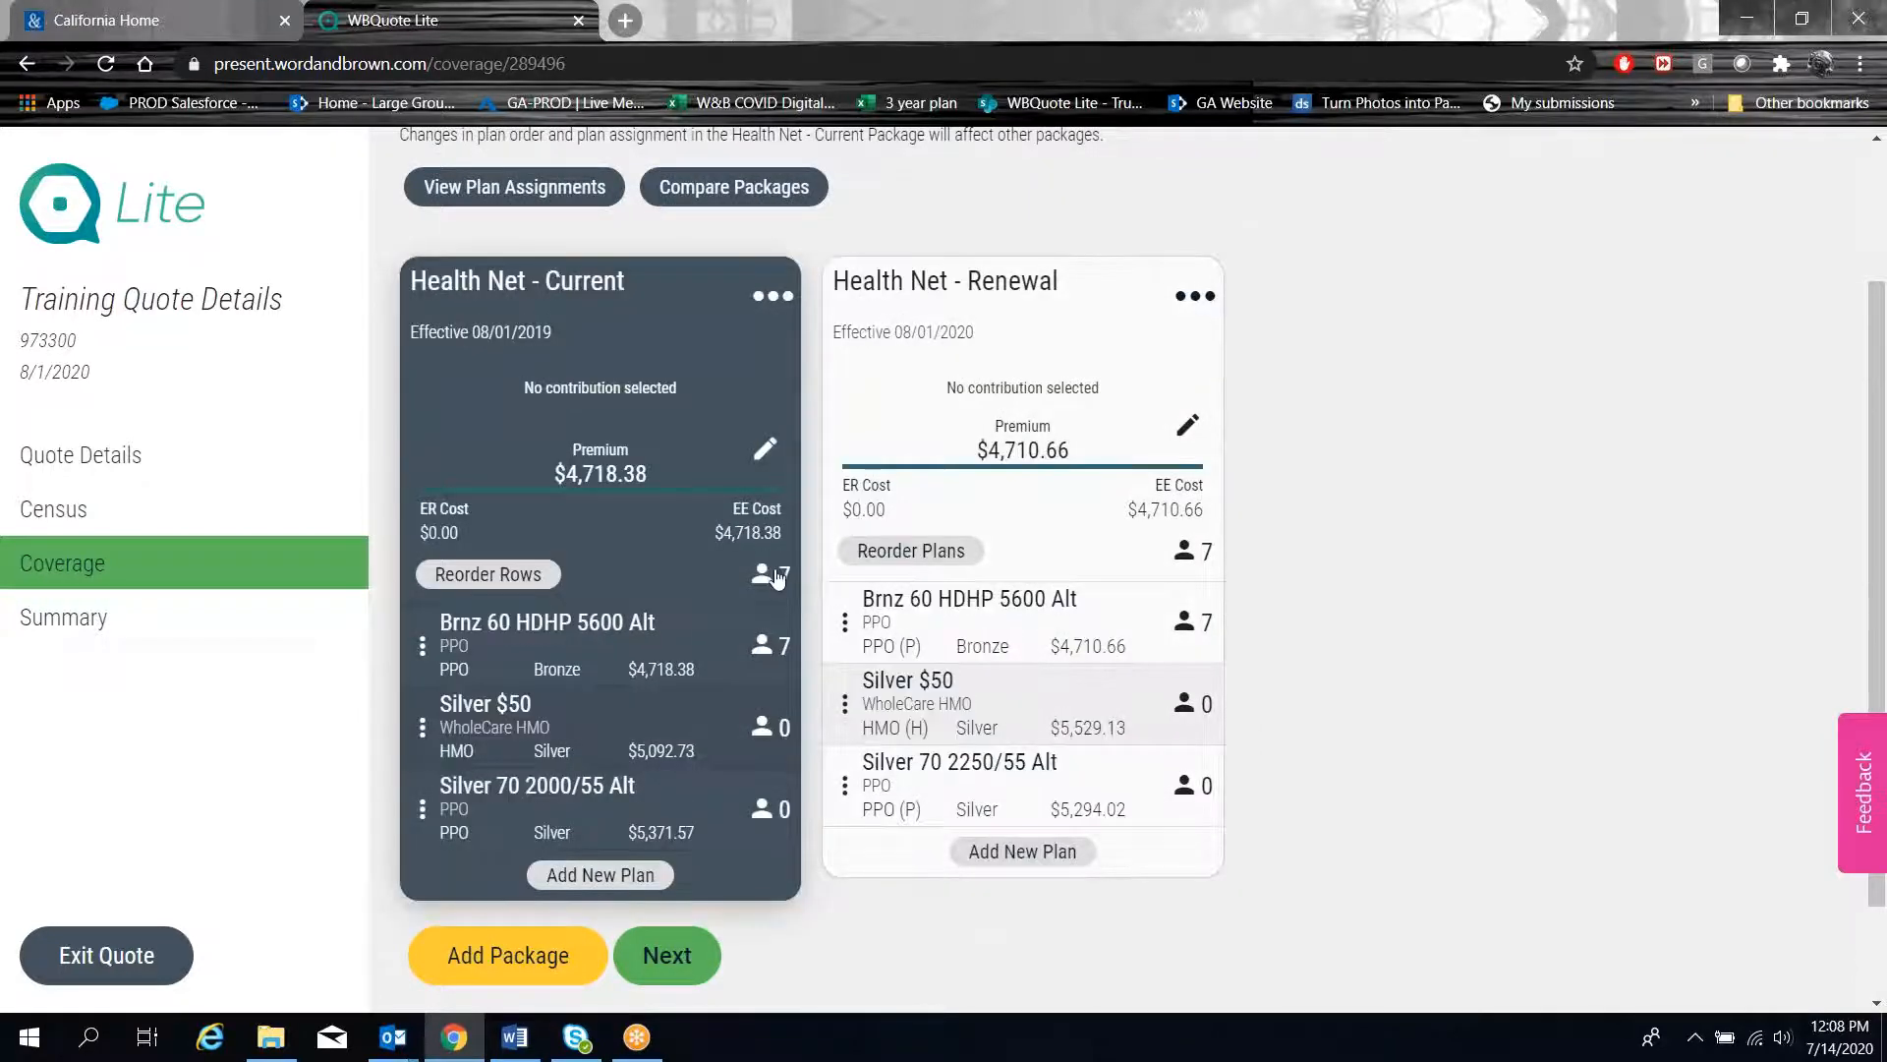
- View the Health Net - Current package's plan assignments and contribution settings, closing each without changes
left_click(776, 577)
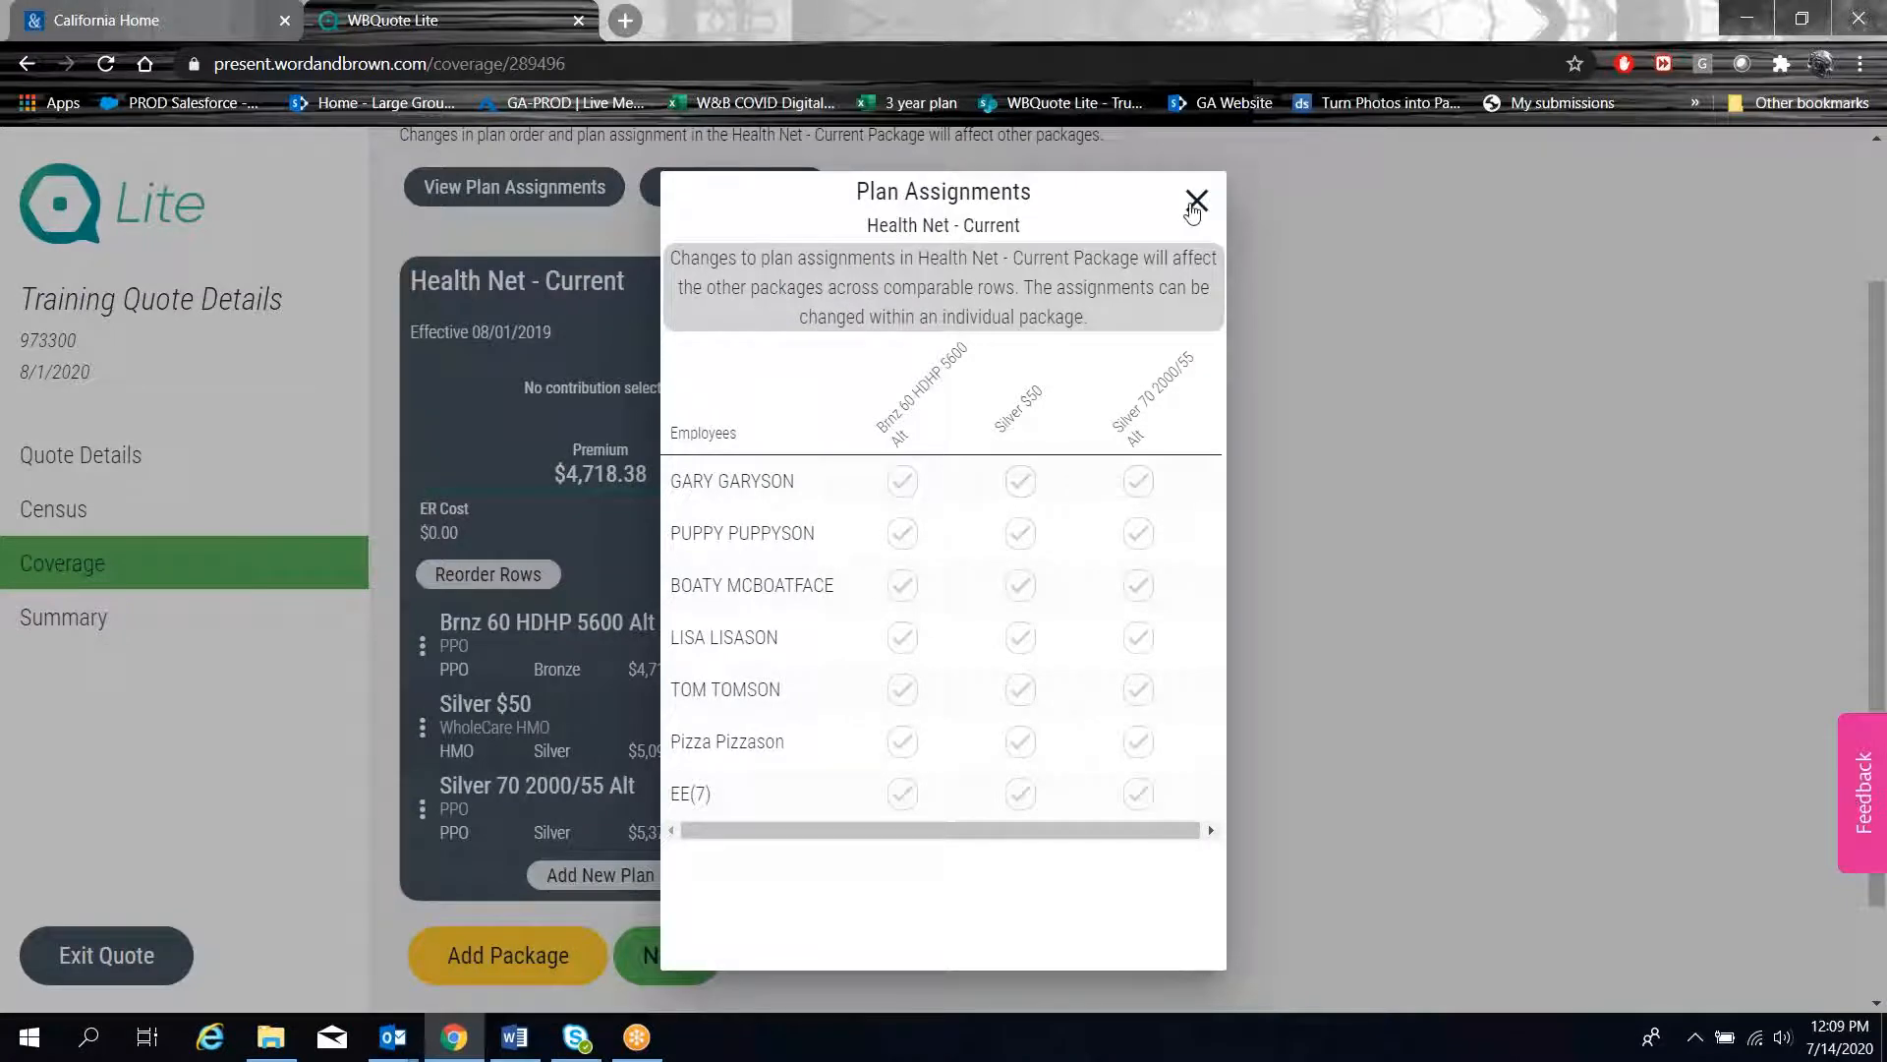
left_click(1194, 203)
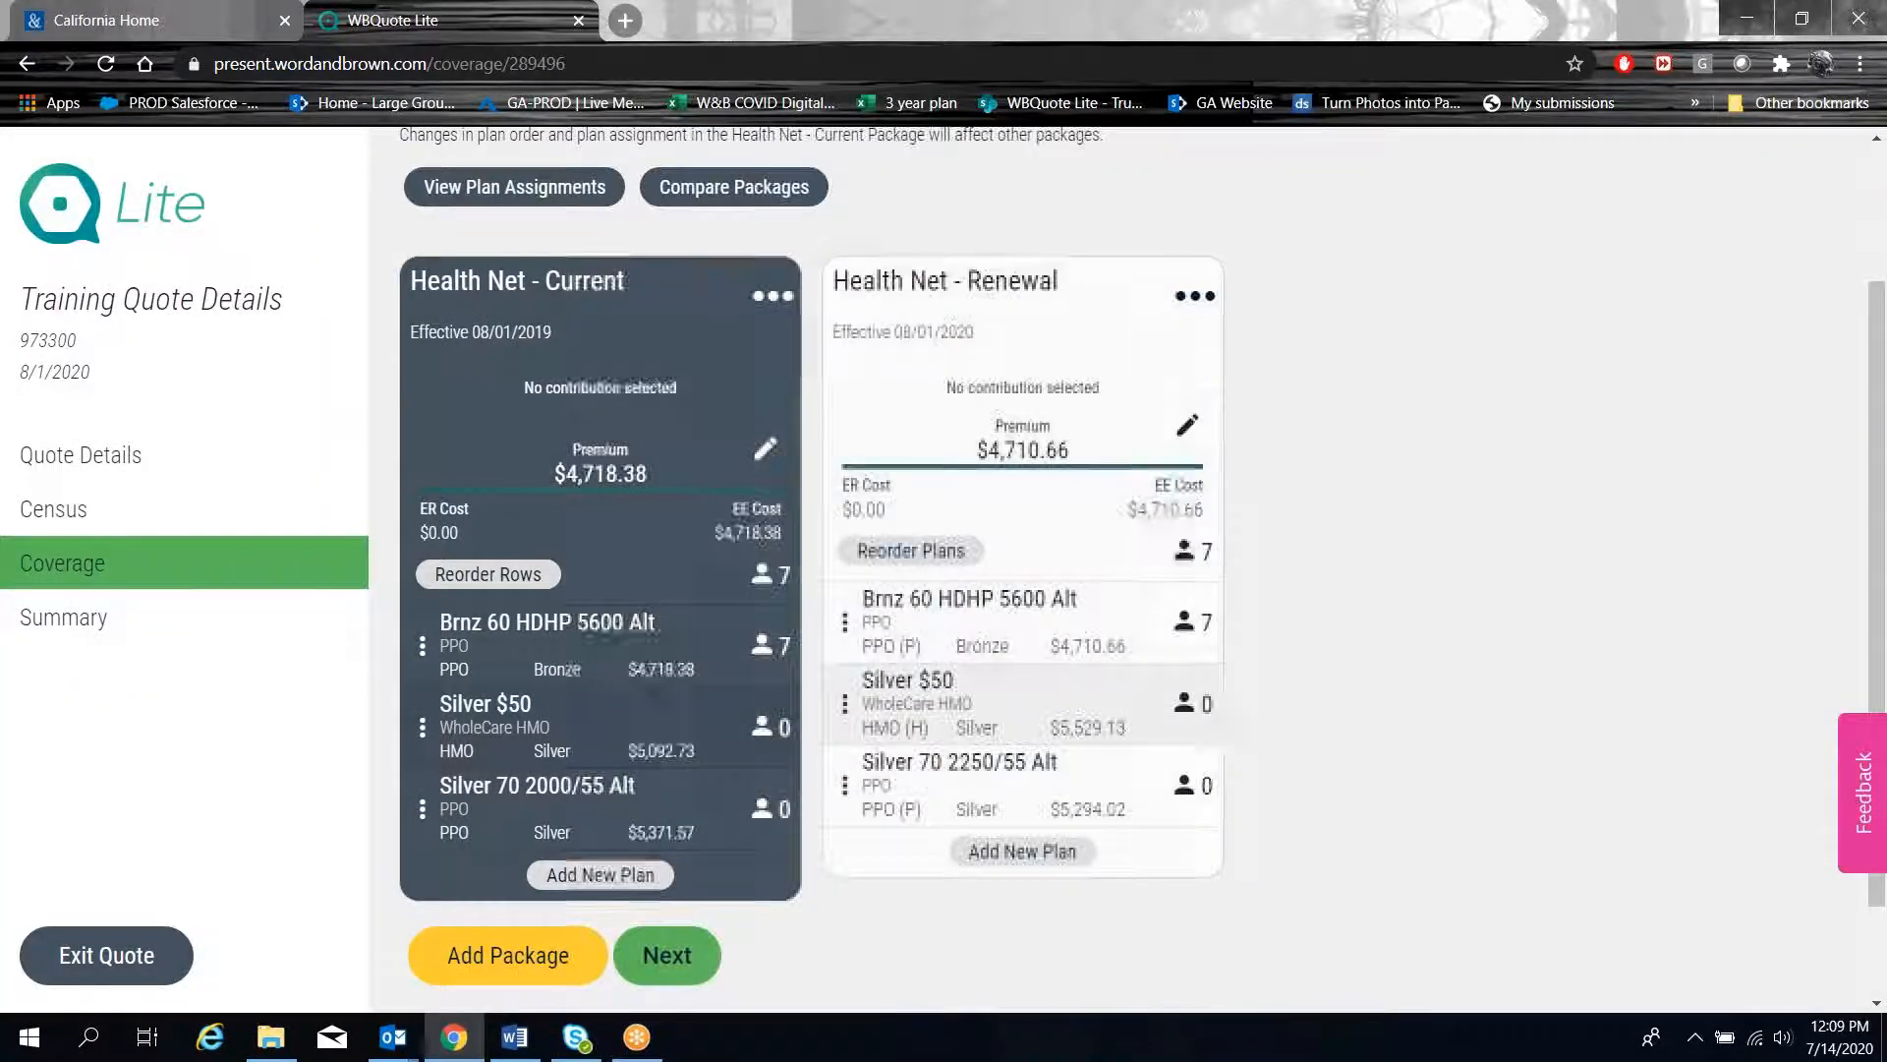
left_click(775, 450)
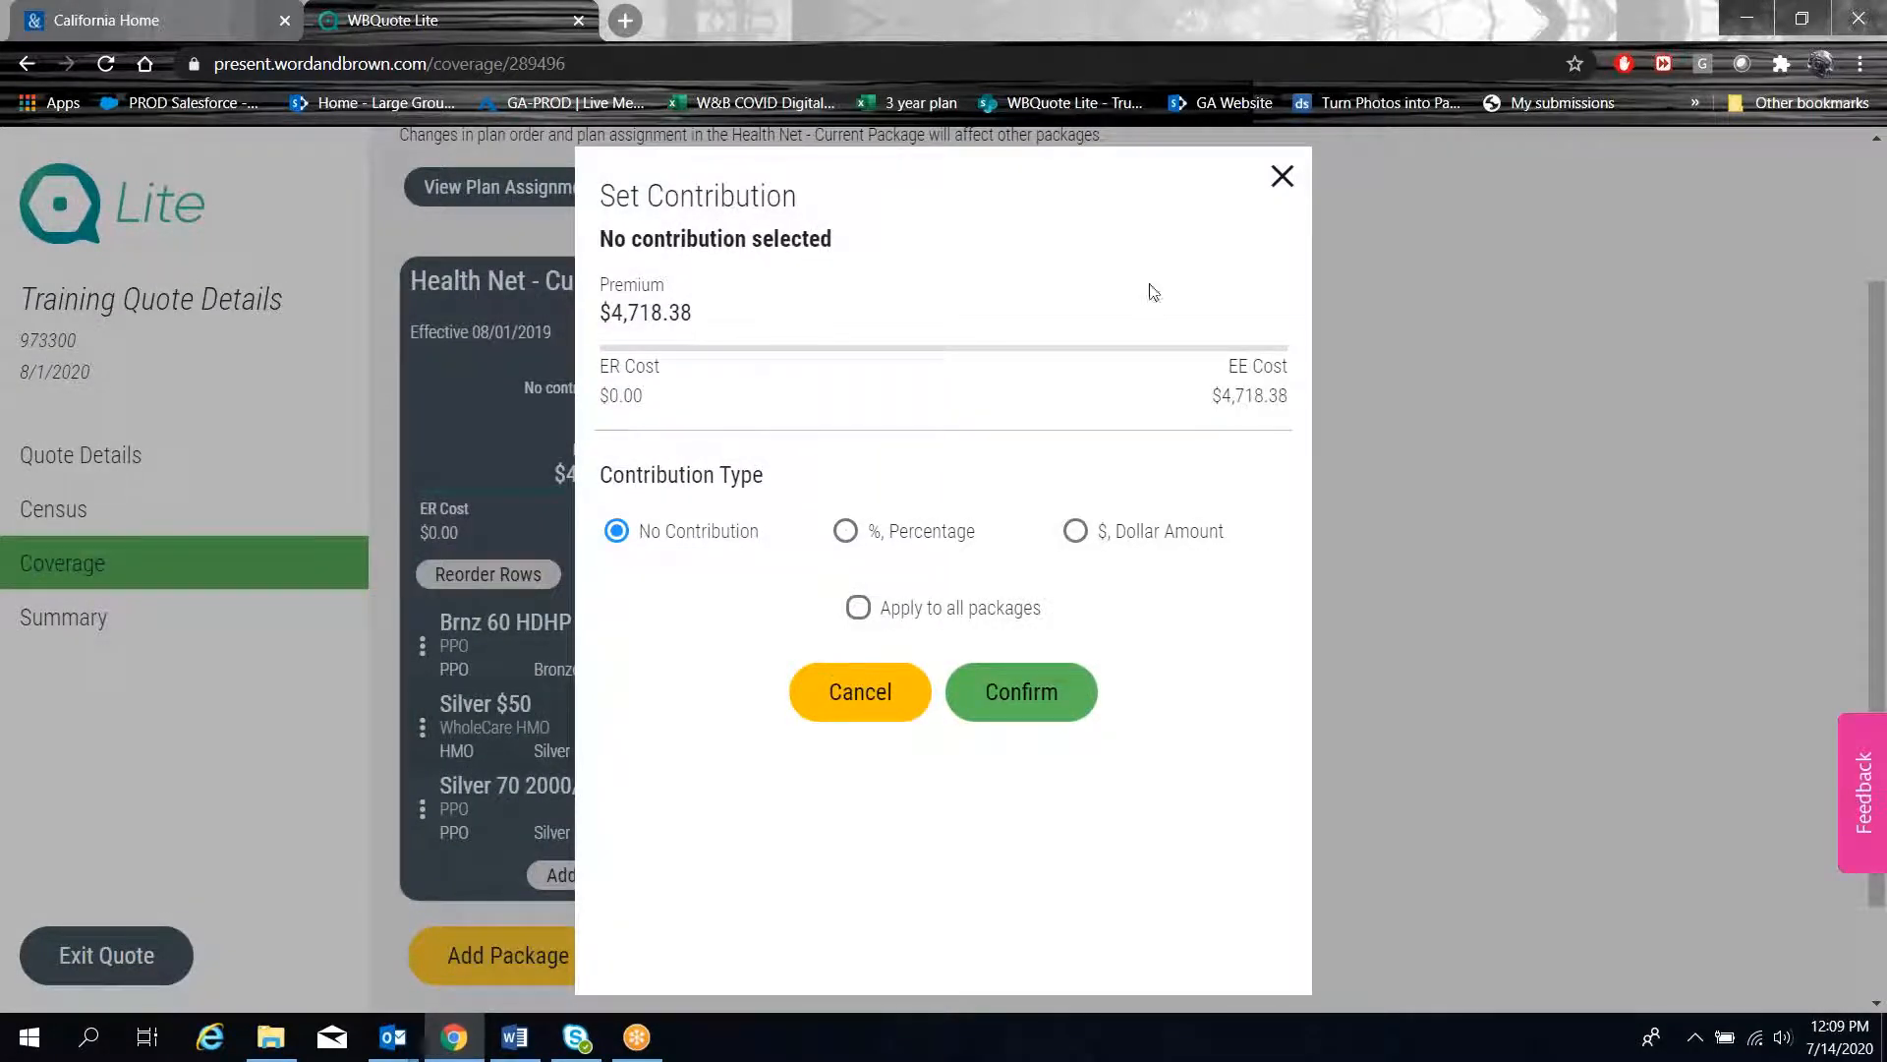
left_click(1283, 177)
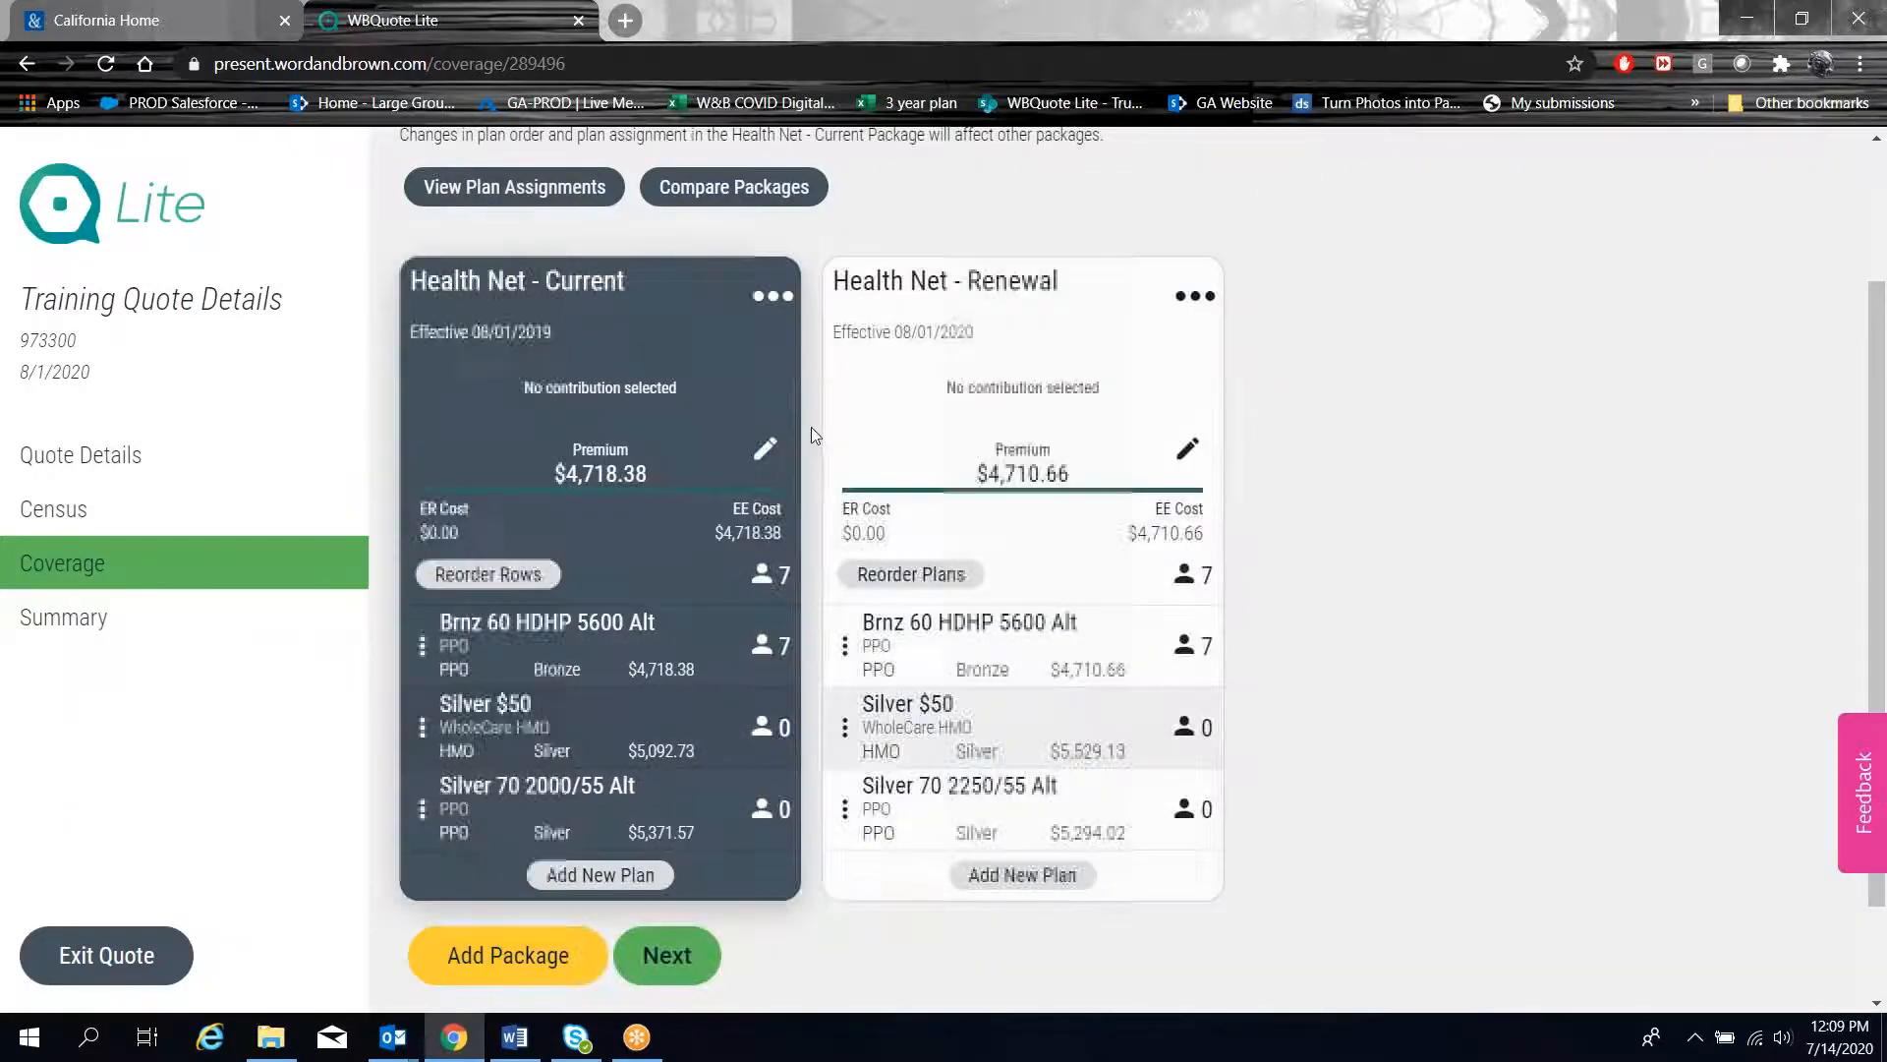
- Generate comparable Aetna and Blue Shield packages from the Health Net - Current package
left_click(774, 294)
left_click(850, 385)
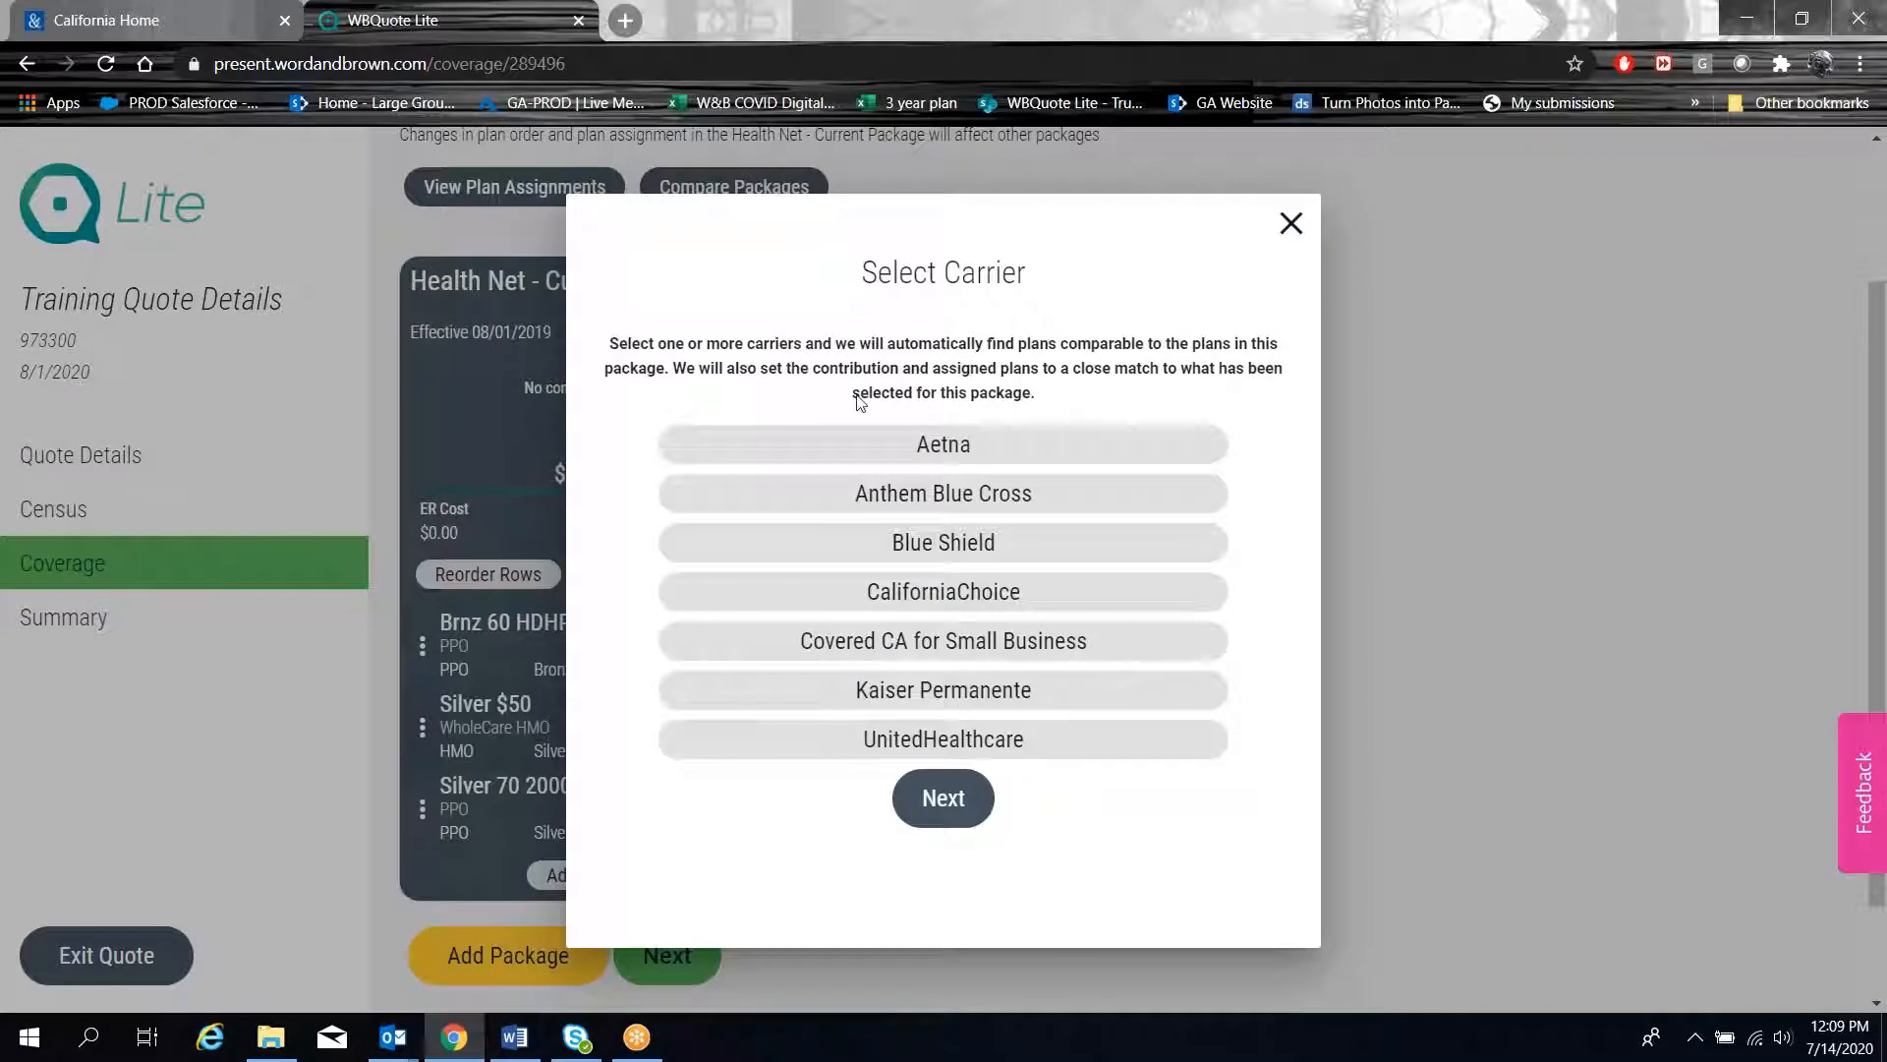
left_click(948, 452)
left_click(945, 543)
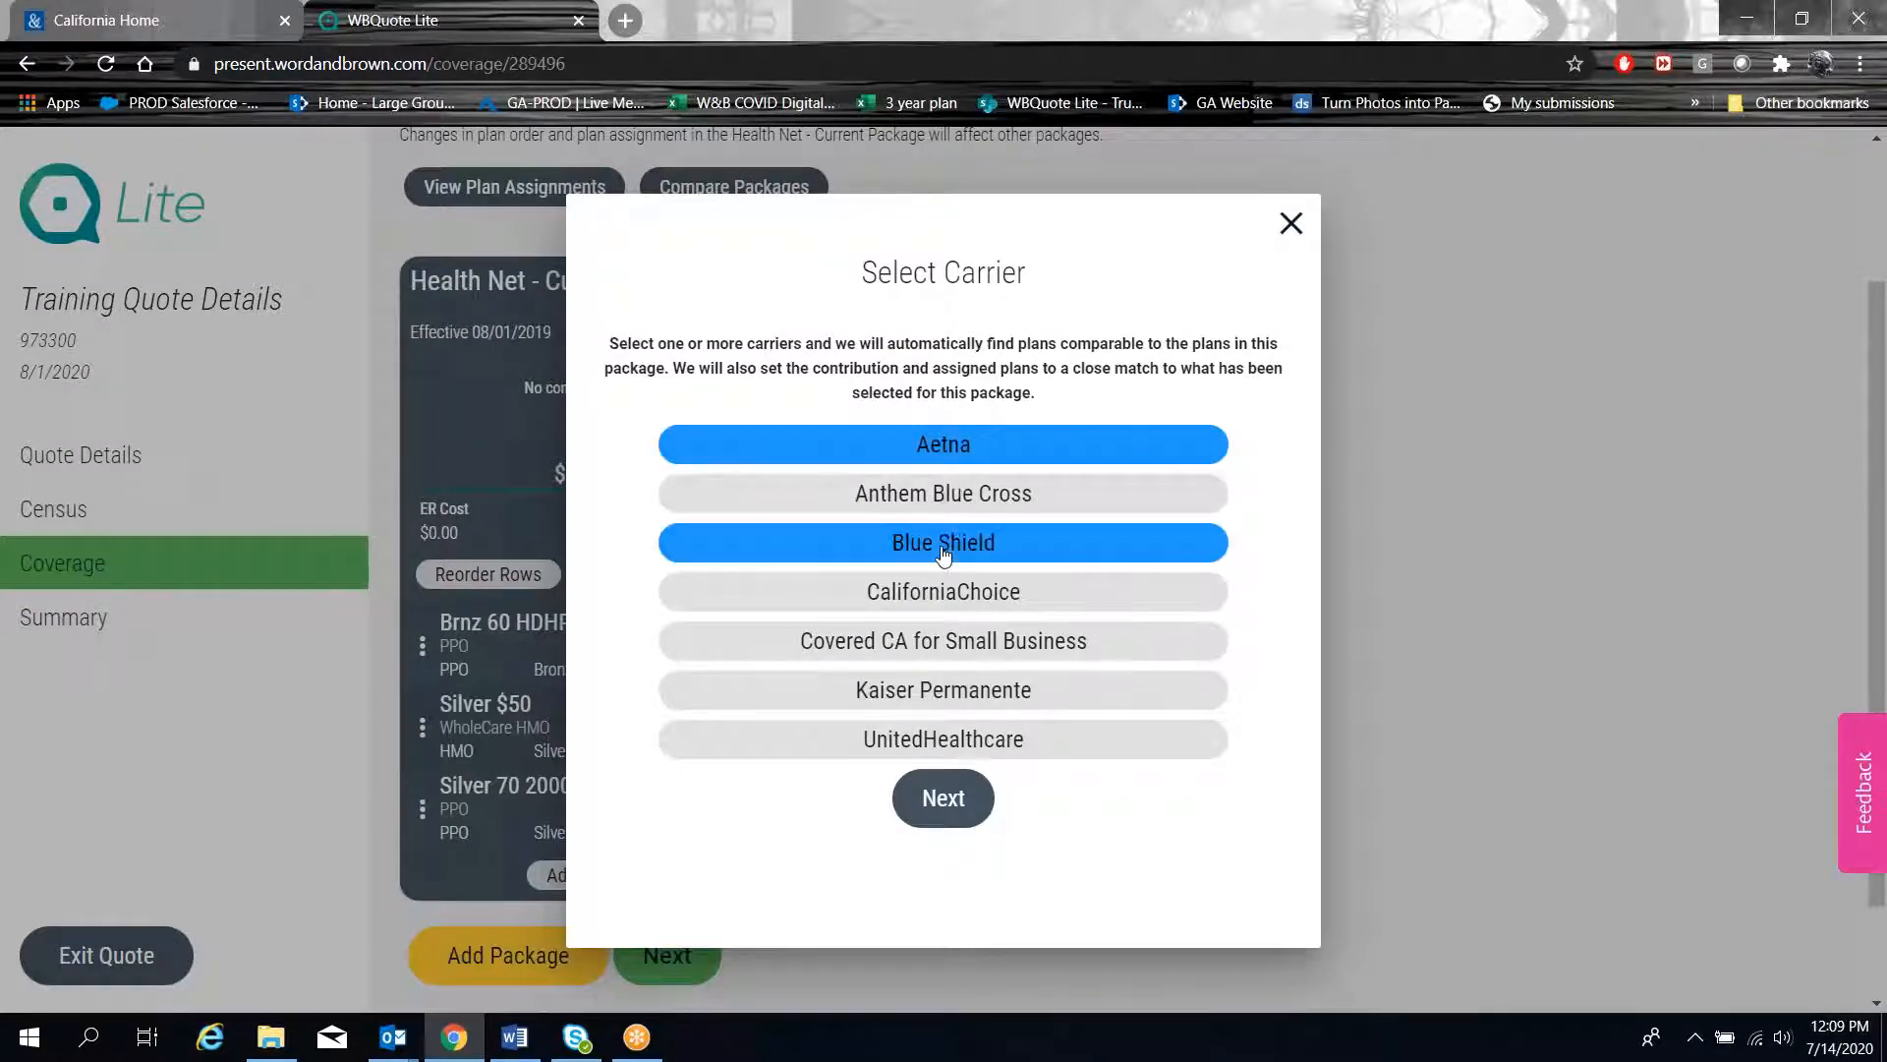
left_click(952, 815)
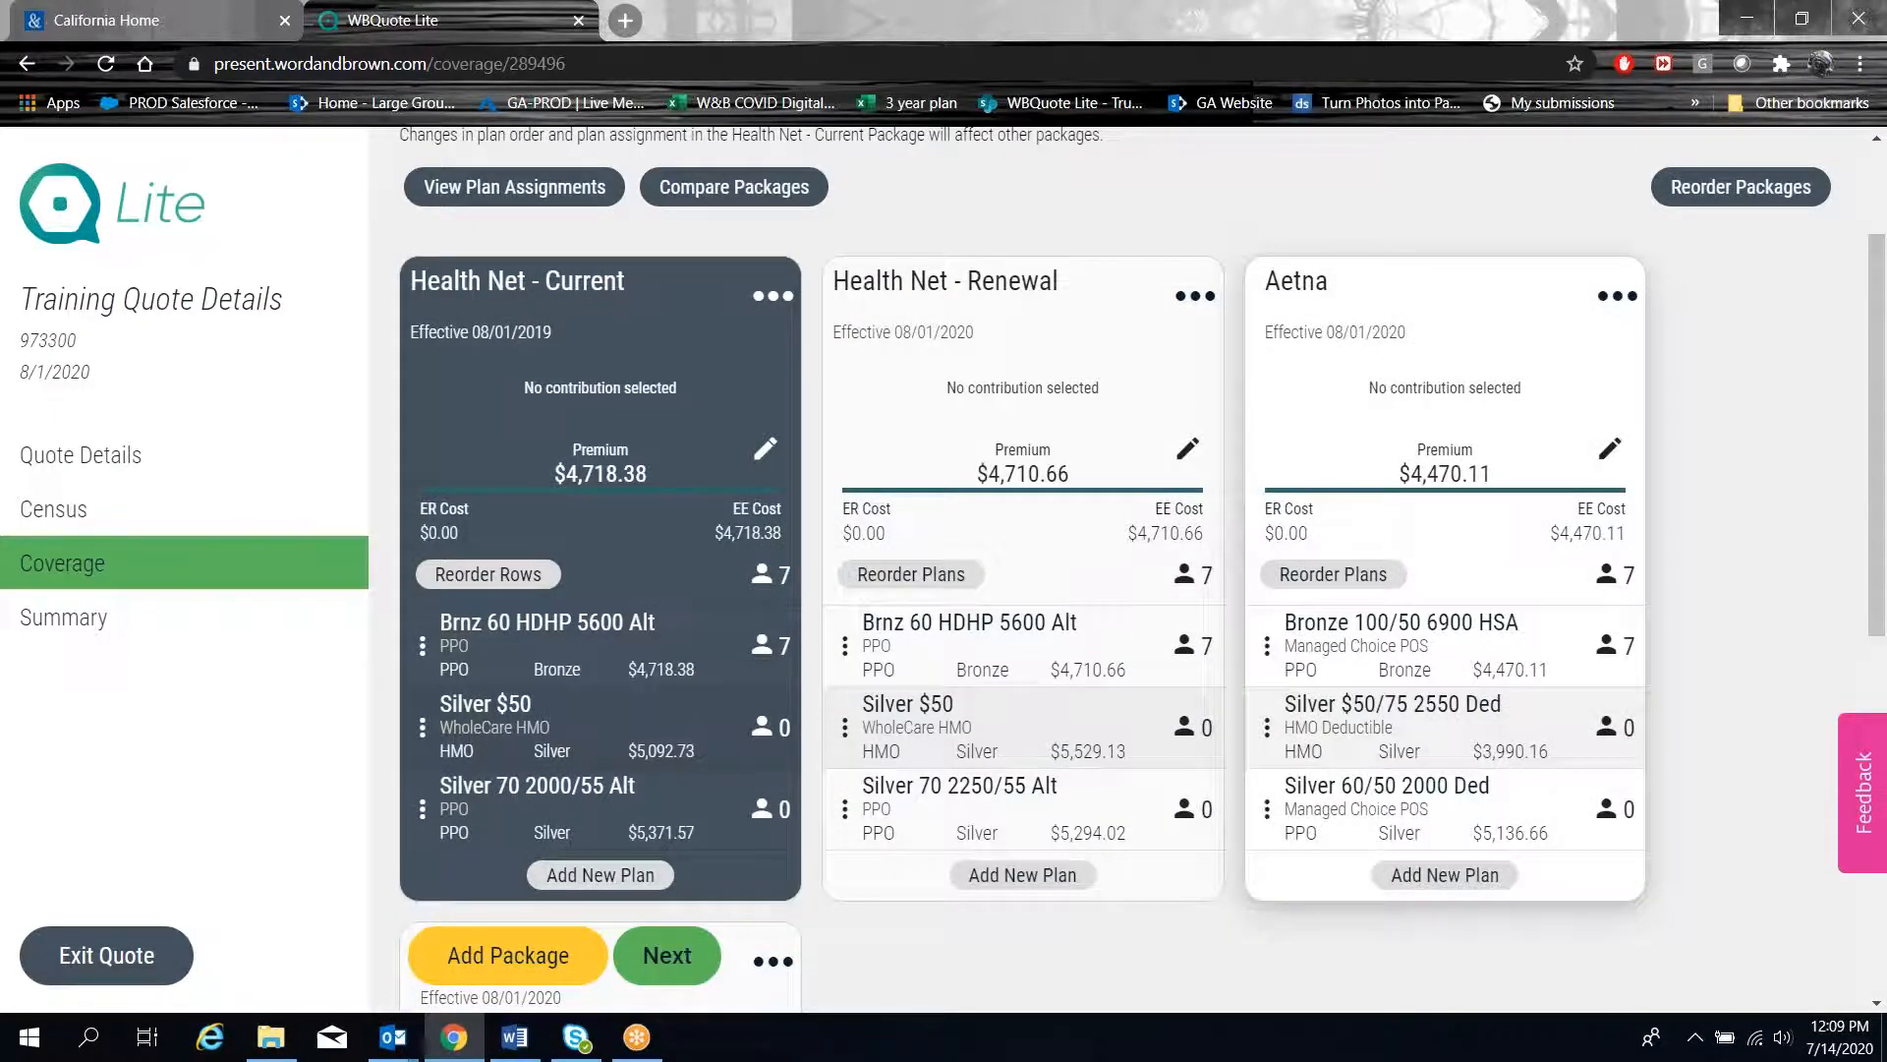
- Try moving the Blue Shield package ahead of Aetna, restore the original order and finish reordering
scroll(1221, 676, "down", 7)
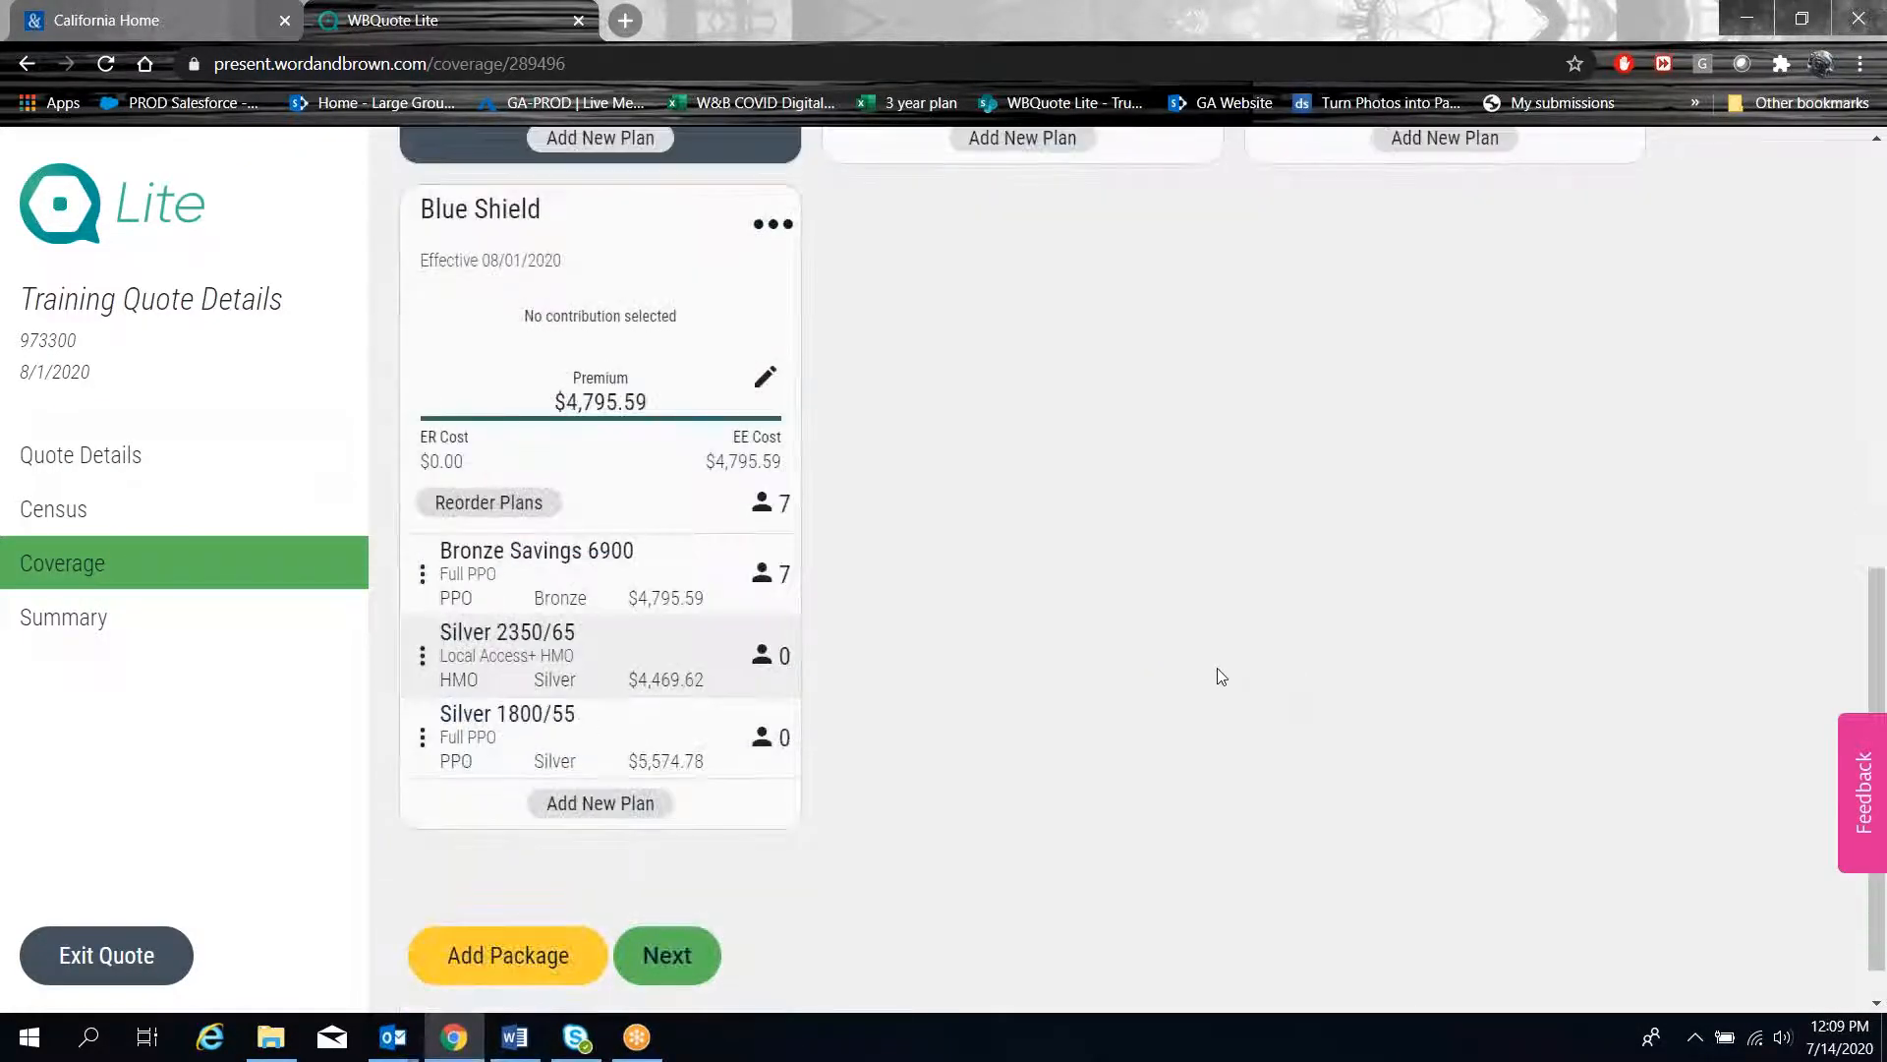
scroll(1221, 676, "up", 7)
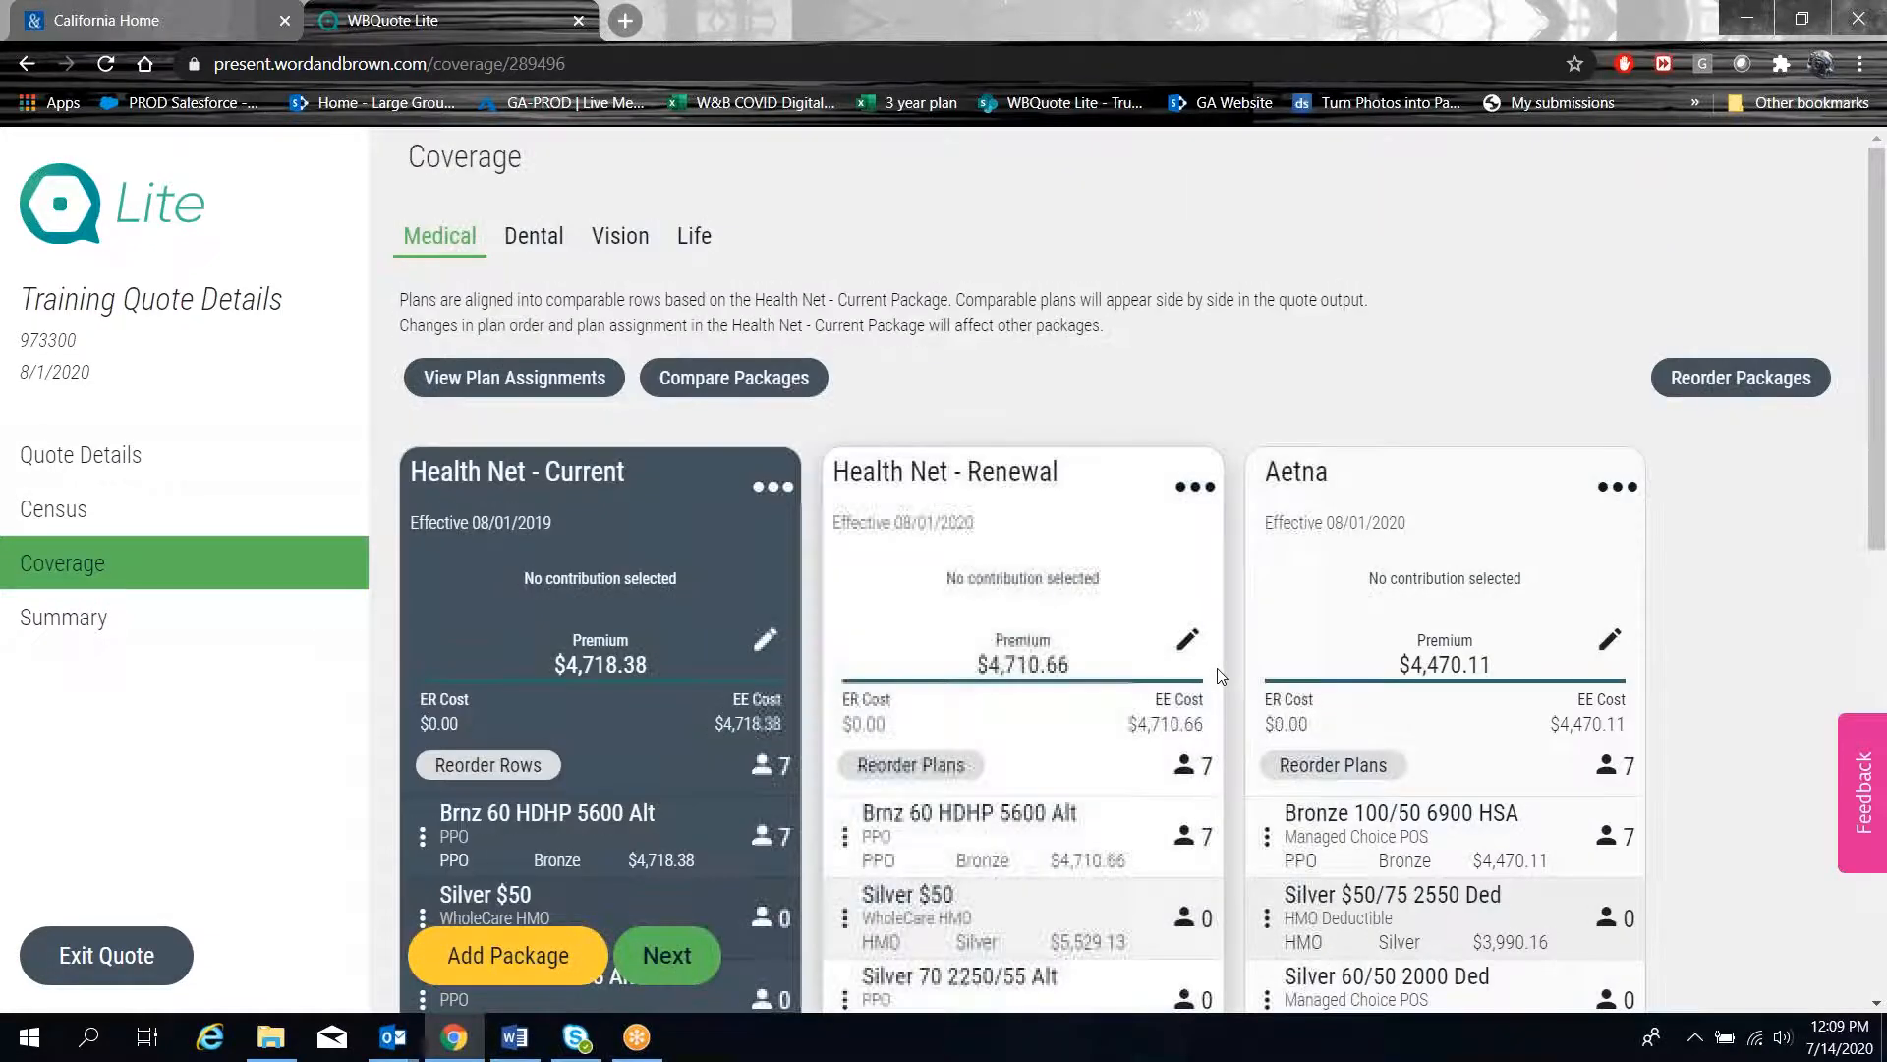
scroll(1217, 675, "down", 3)
scroll(1217, 675, "up", 3)
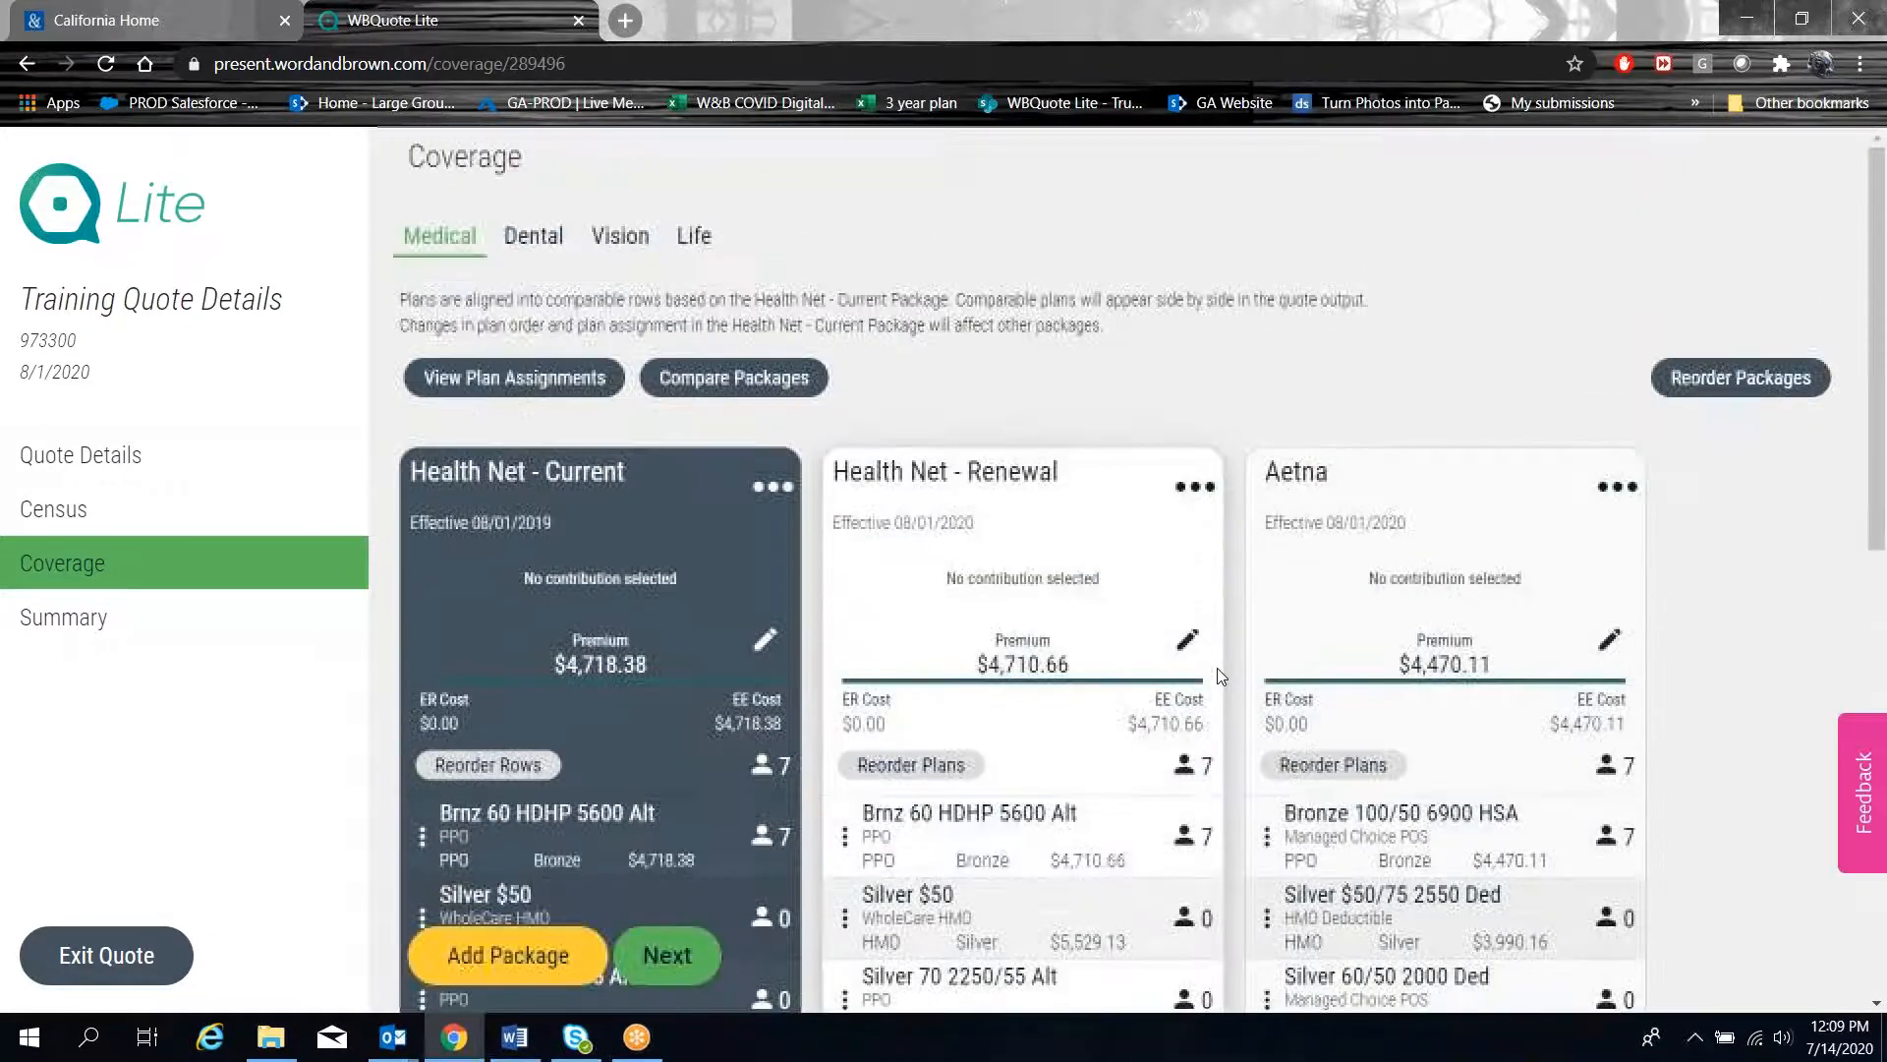
scroll(1216, 675, "down", 1)
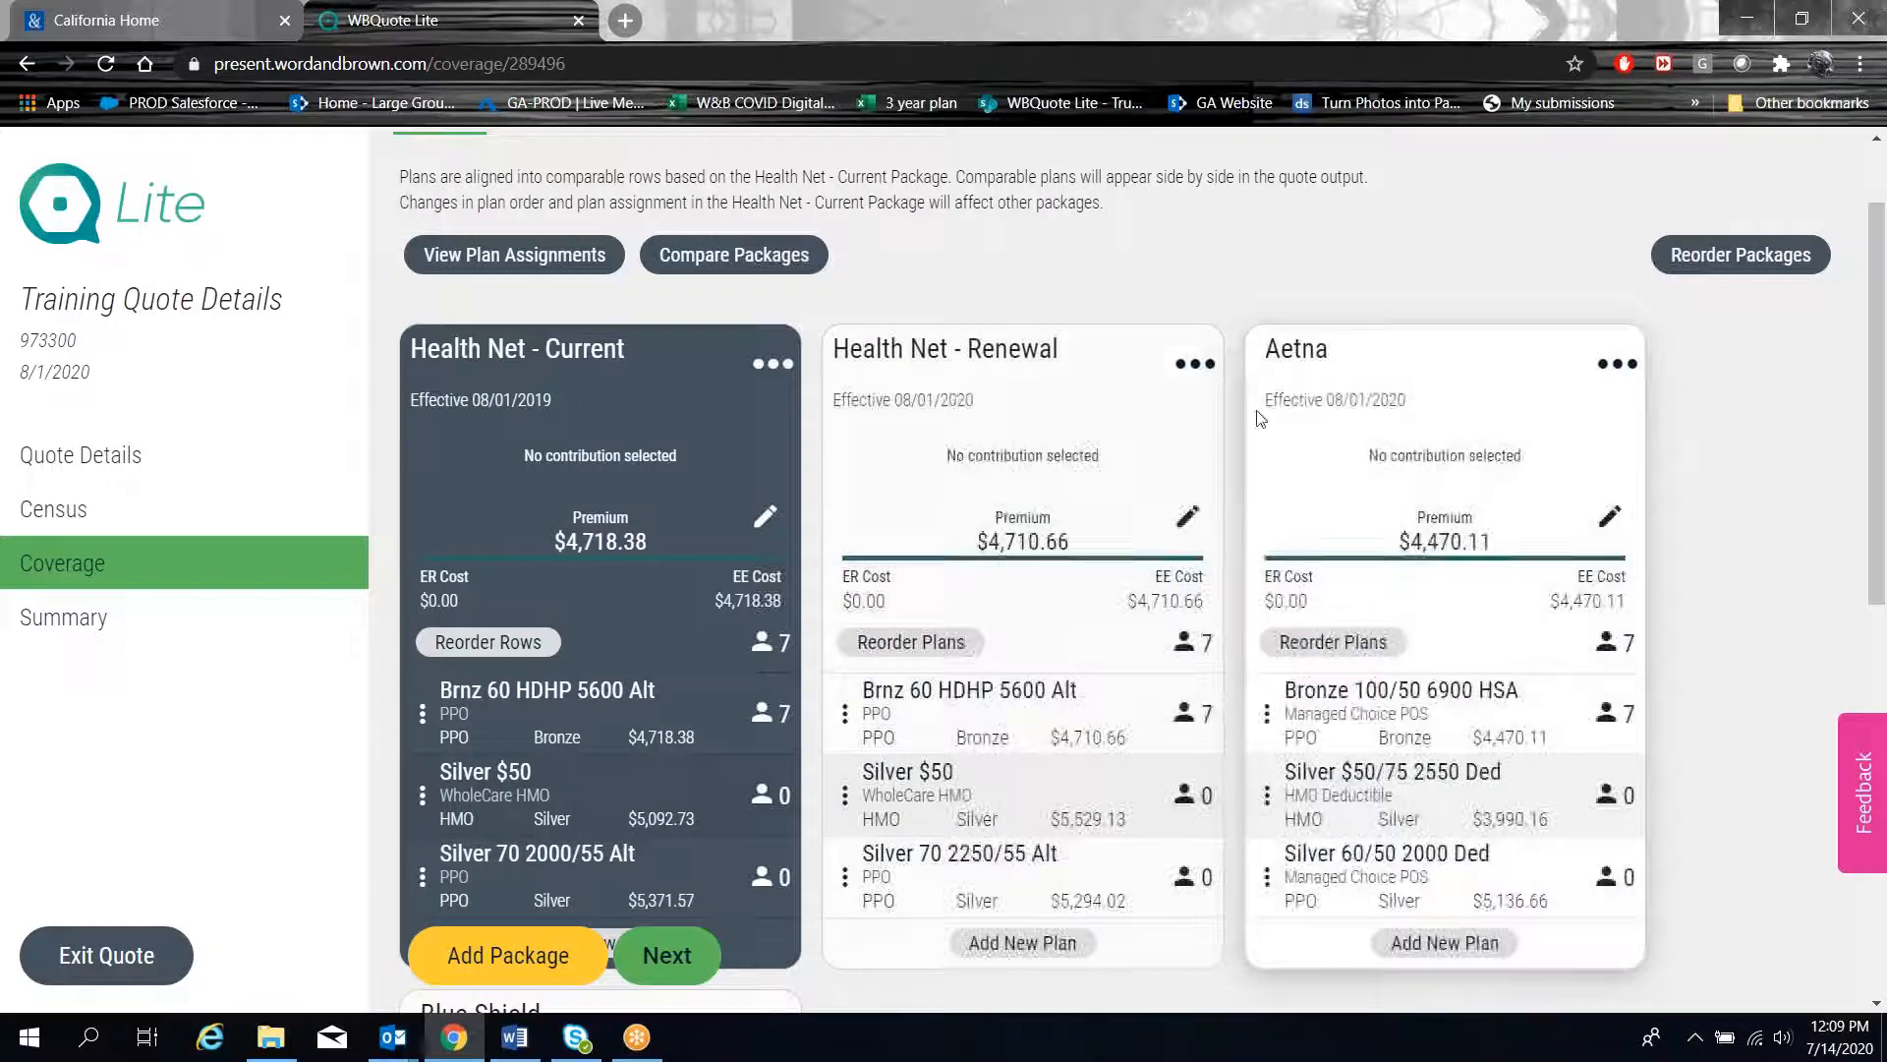
left_click(1734, 261)
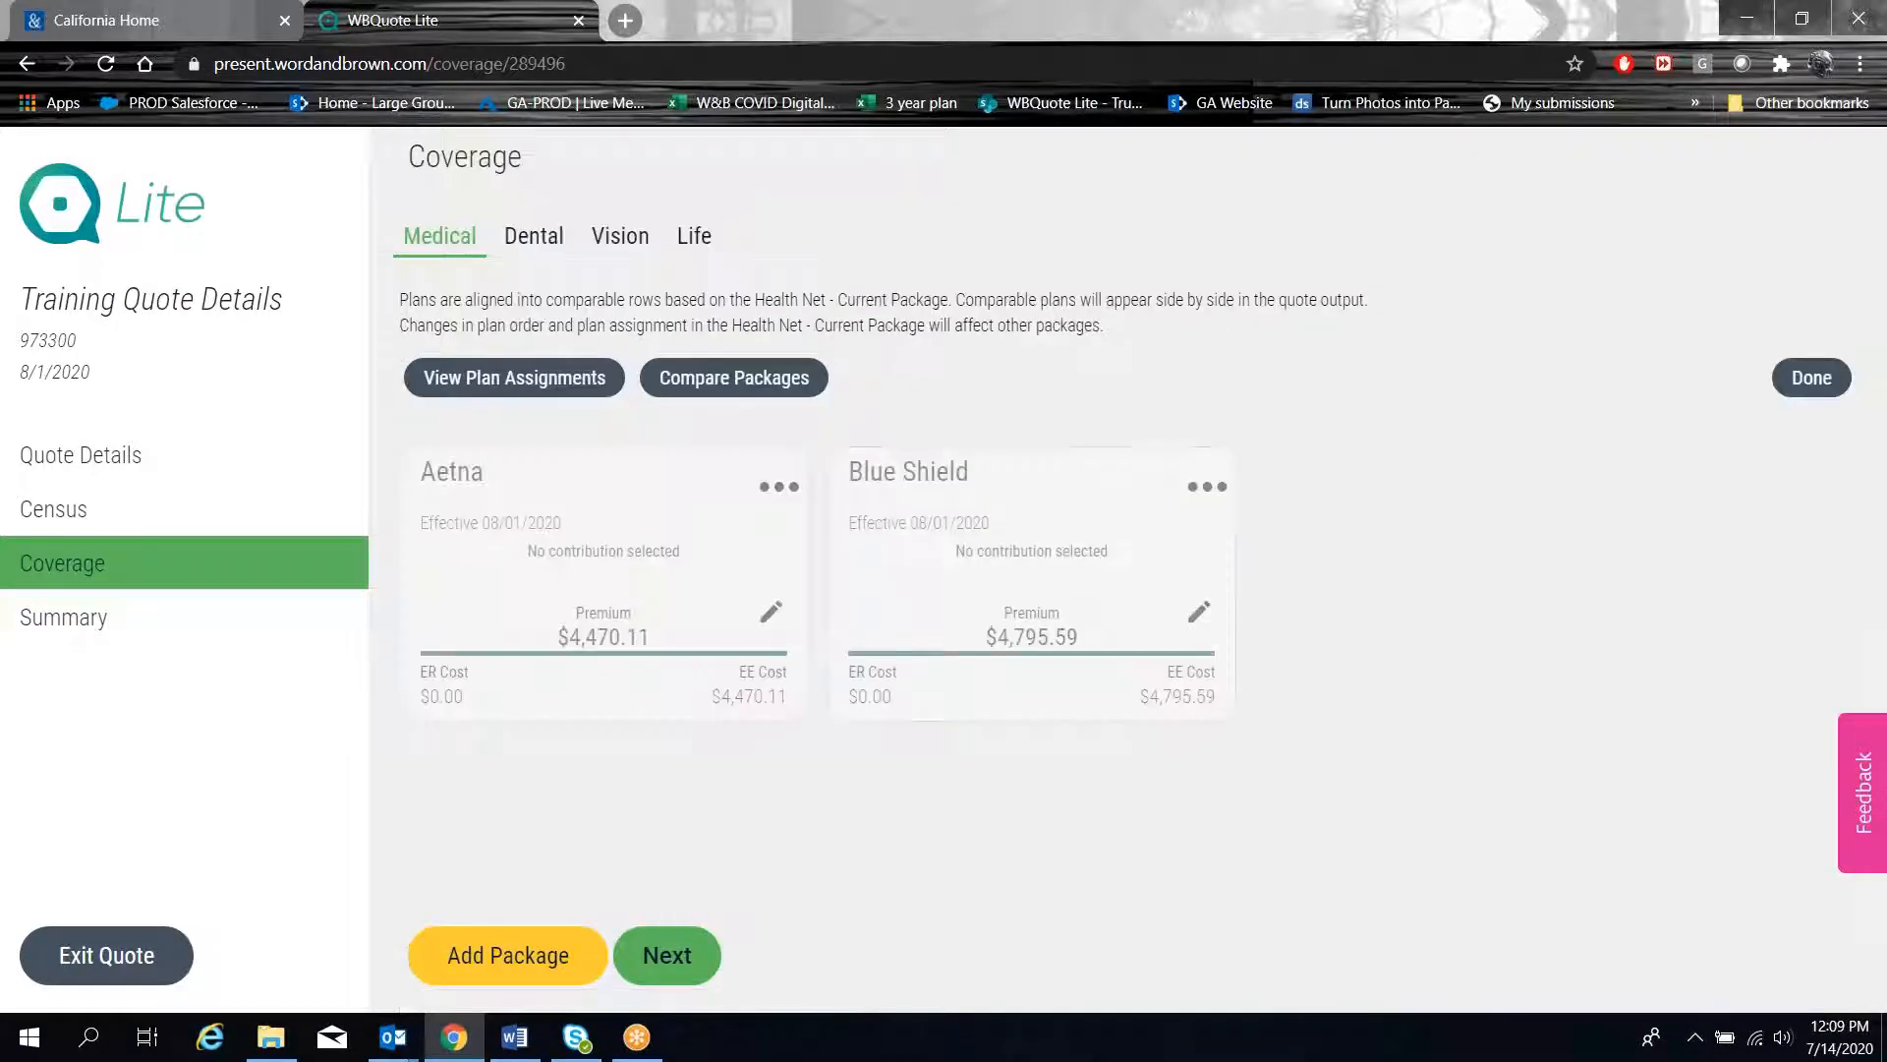
left_click_drag(1001, 499, 536, 523)
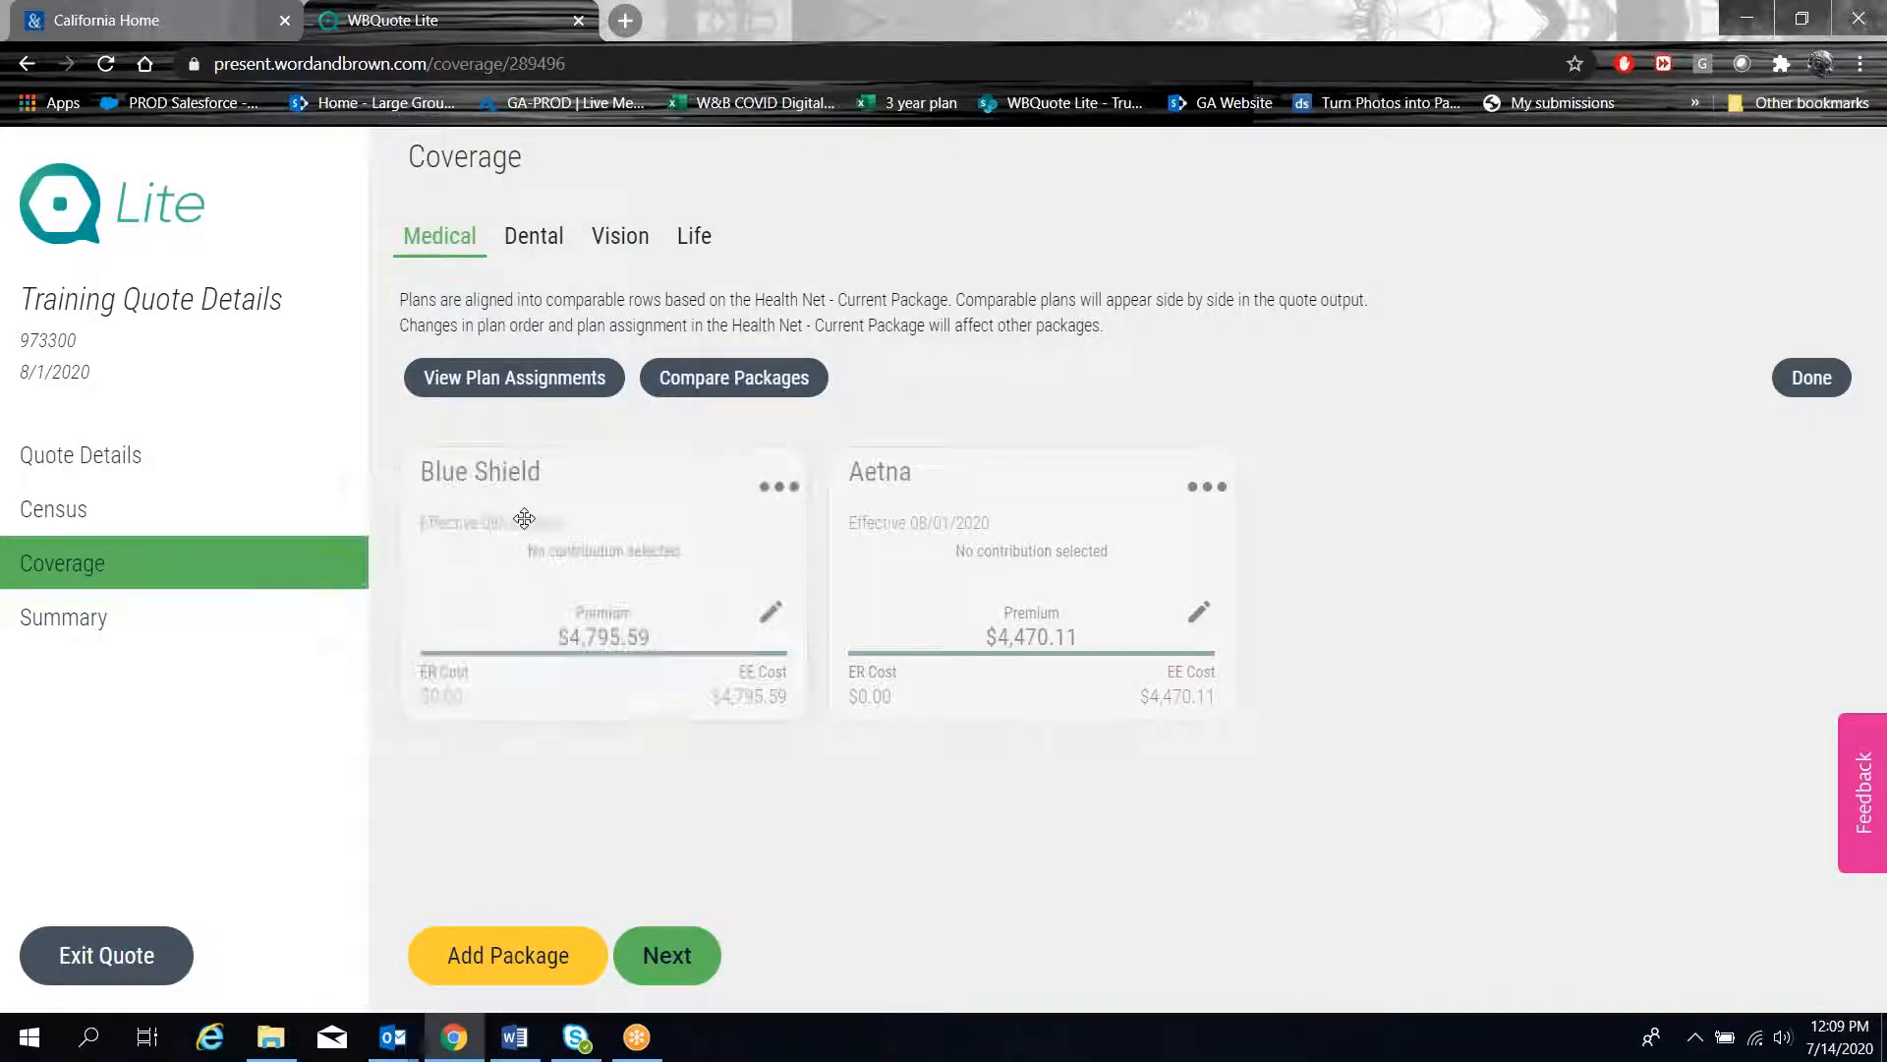
left_click_drag(1048, 539, 710, 515)
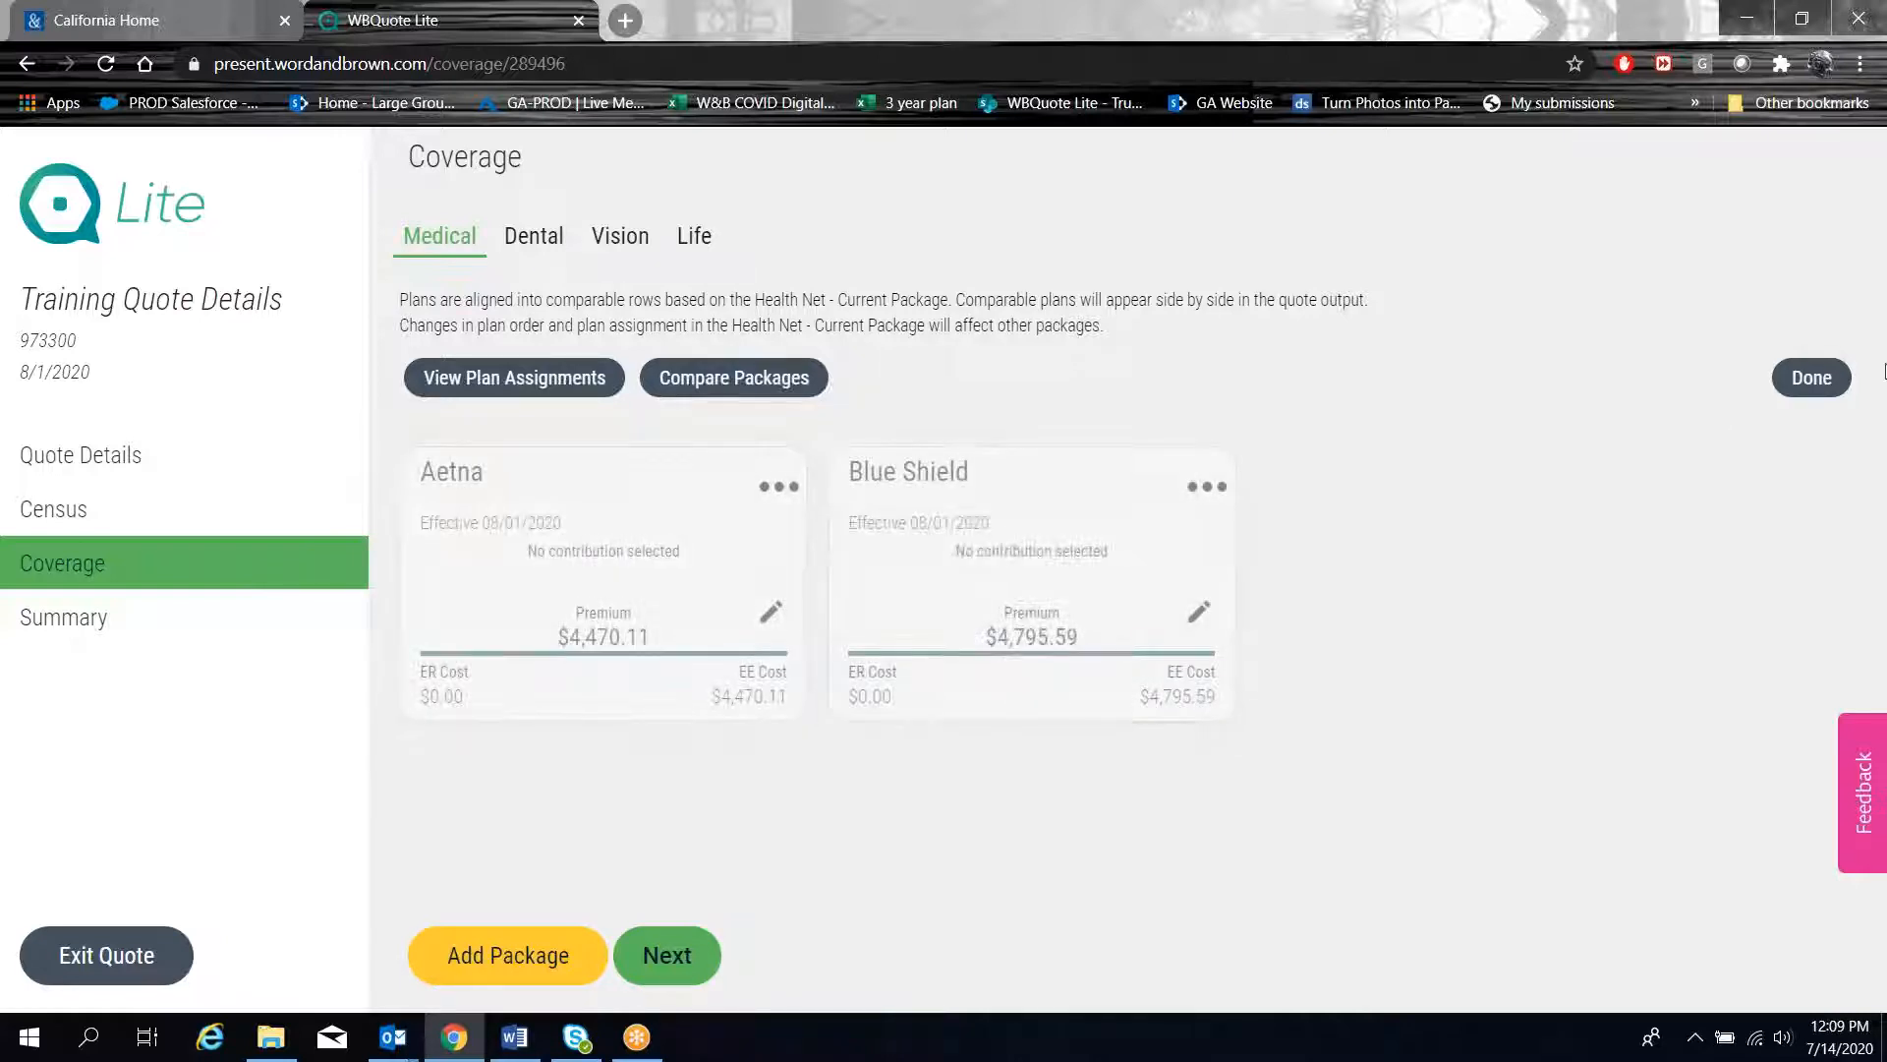
left_click(1814, 378)
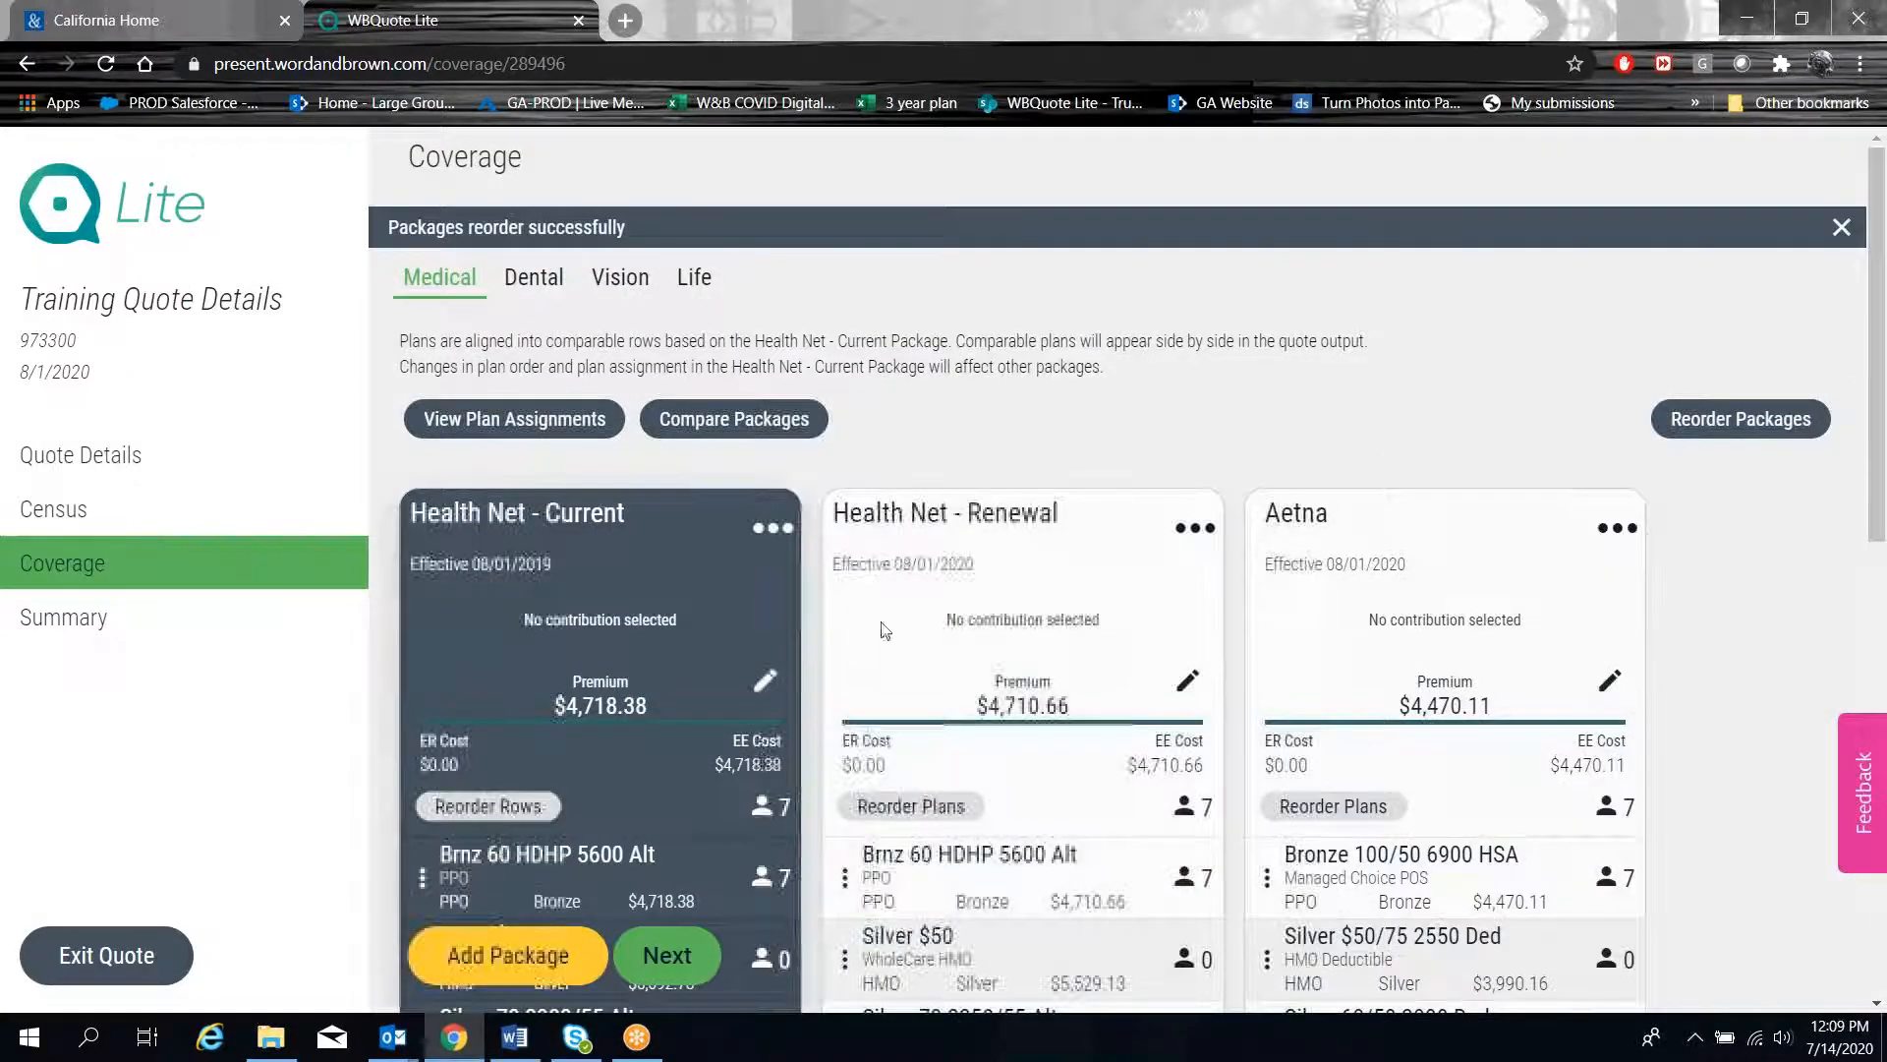
- Review the plan selection, plan assignment and contribution pages for adding a plan to Health Net - Current, keeping the existing choices
scroll(1056, 685, "down", 4)
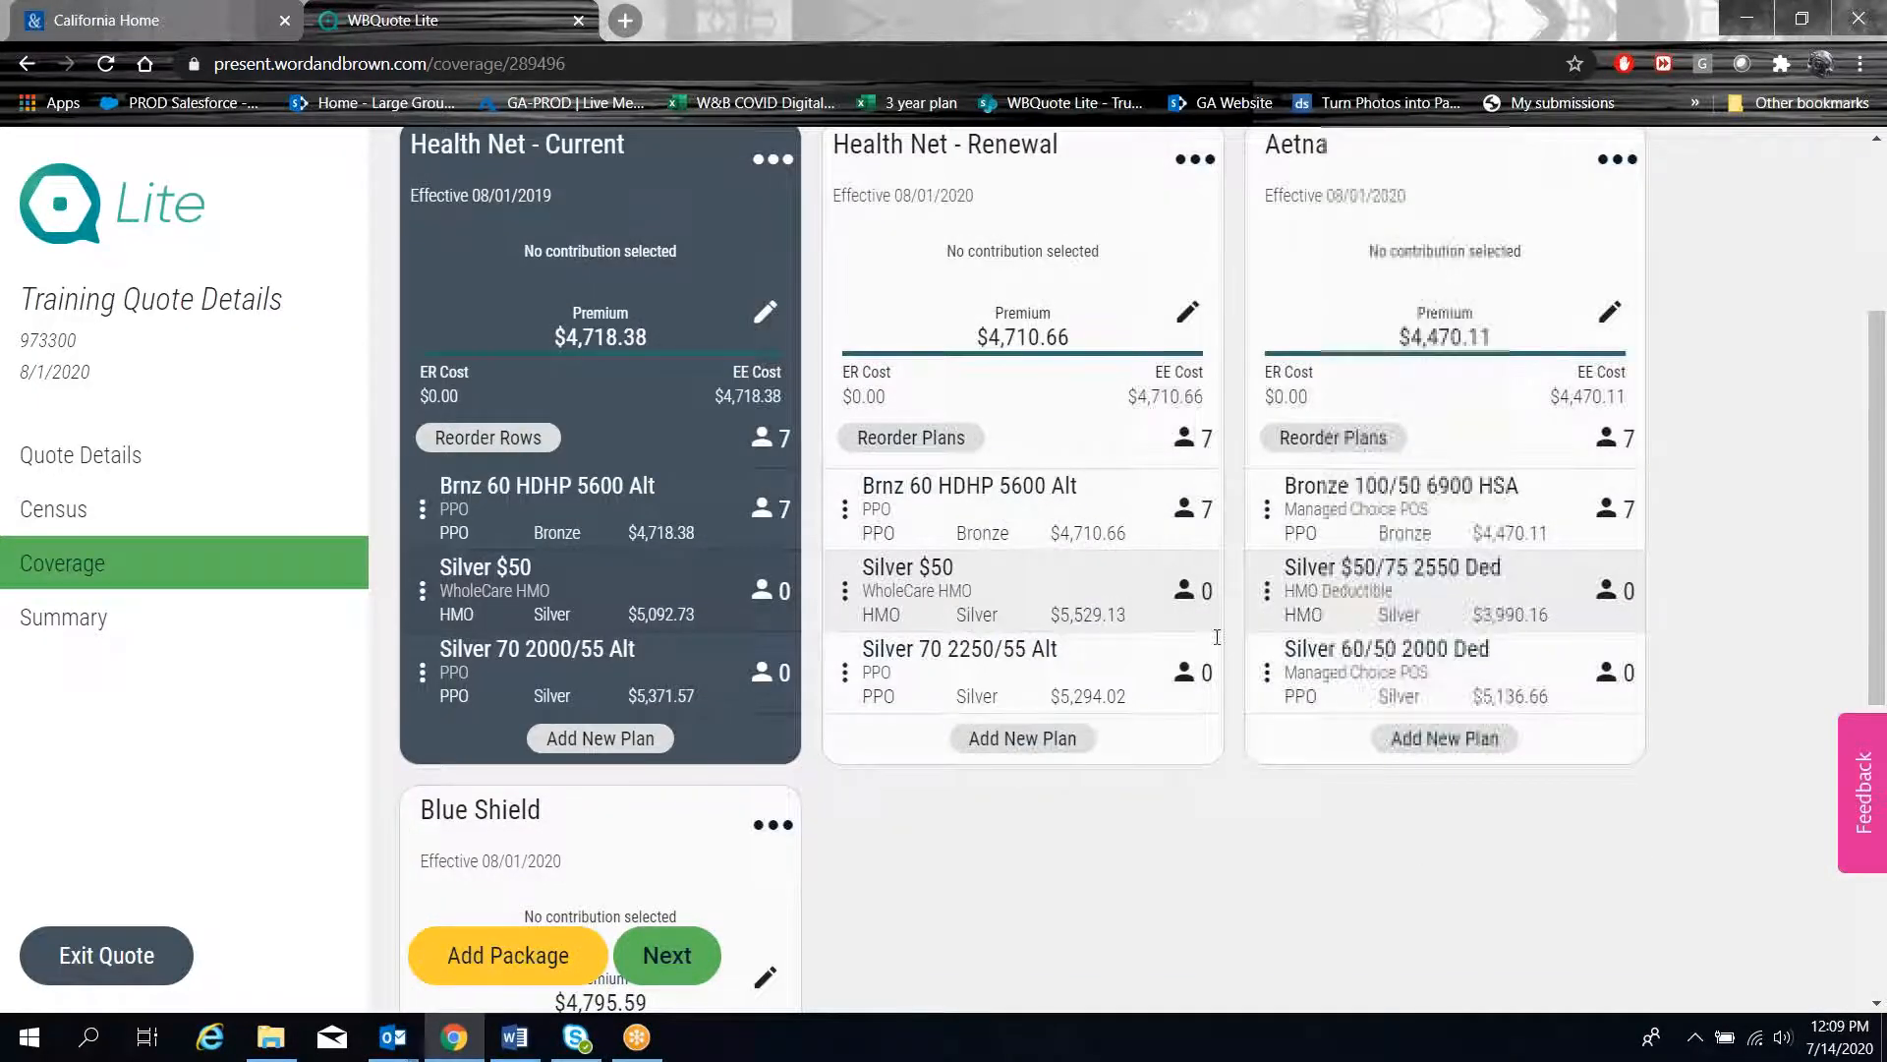
scroll(1138, 885, "up", 1)
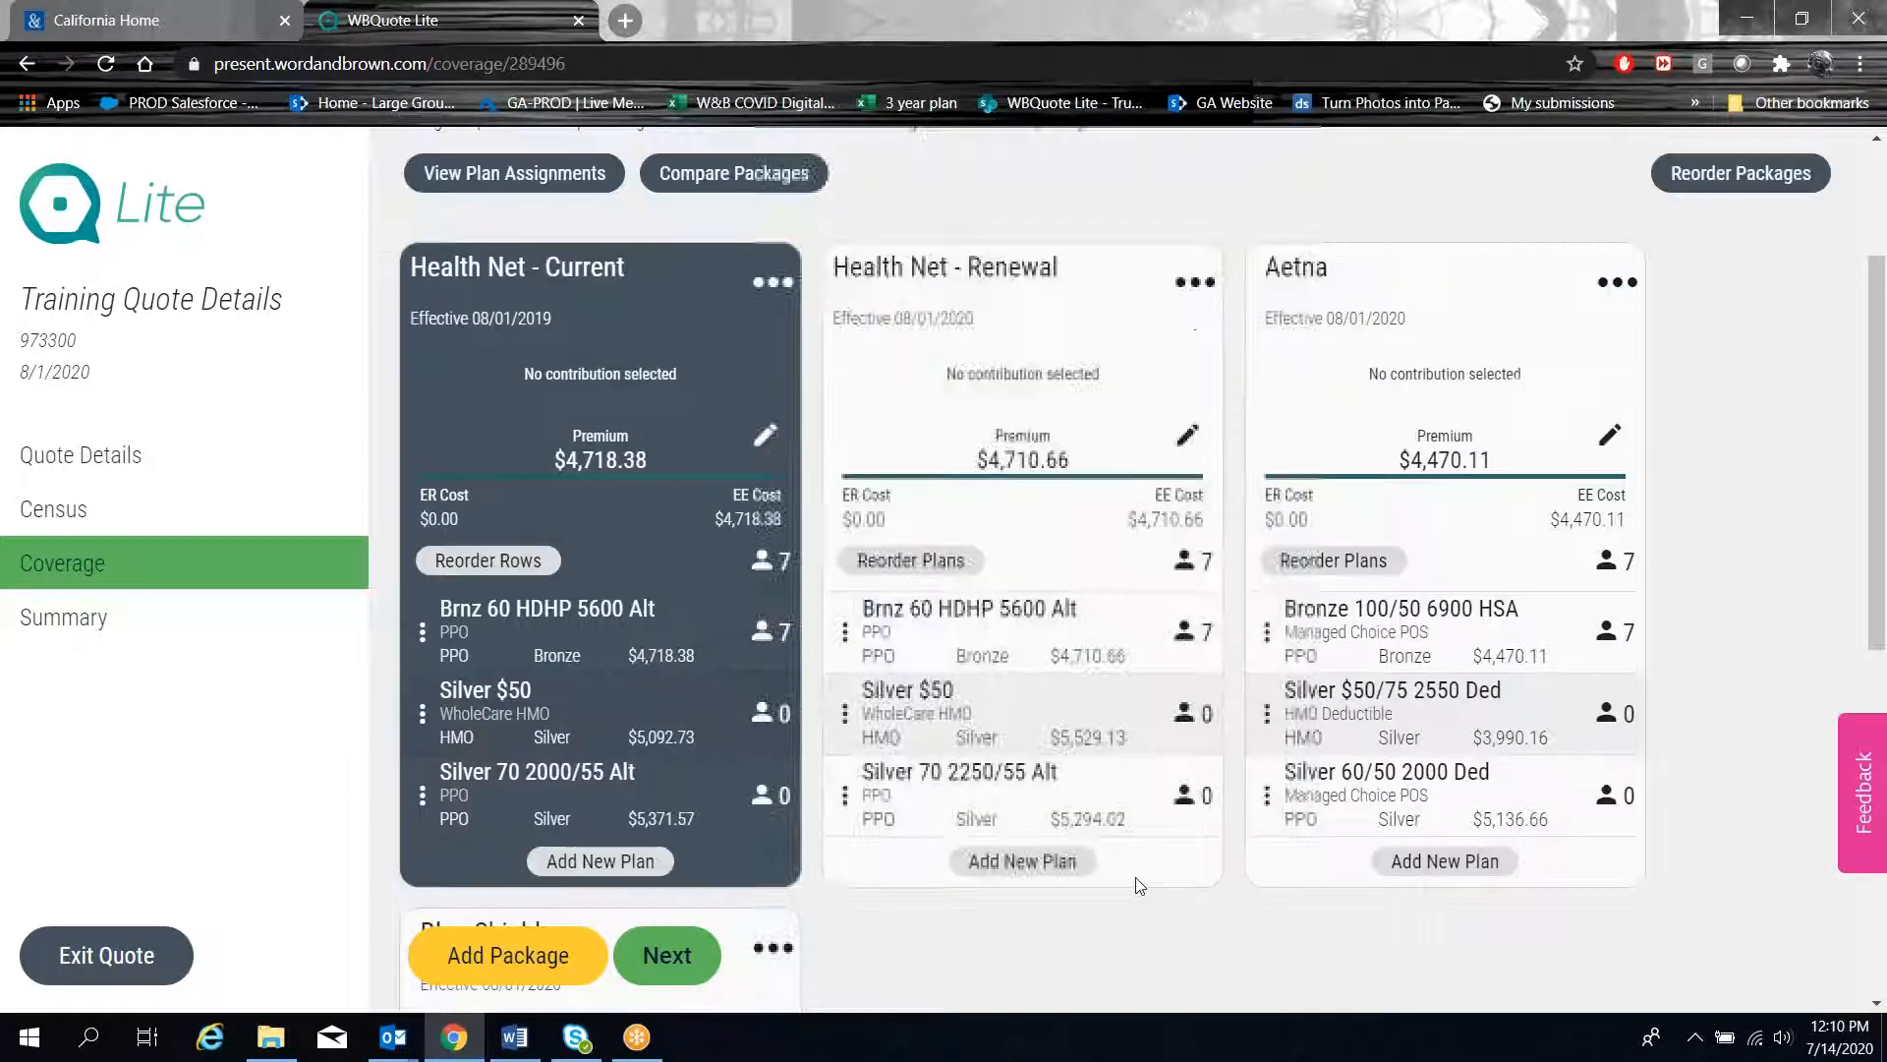
left_click(640, 870)
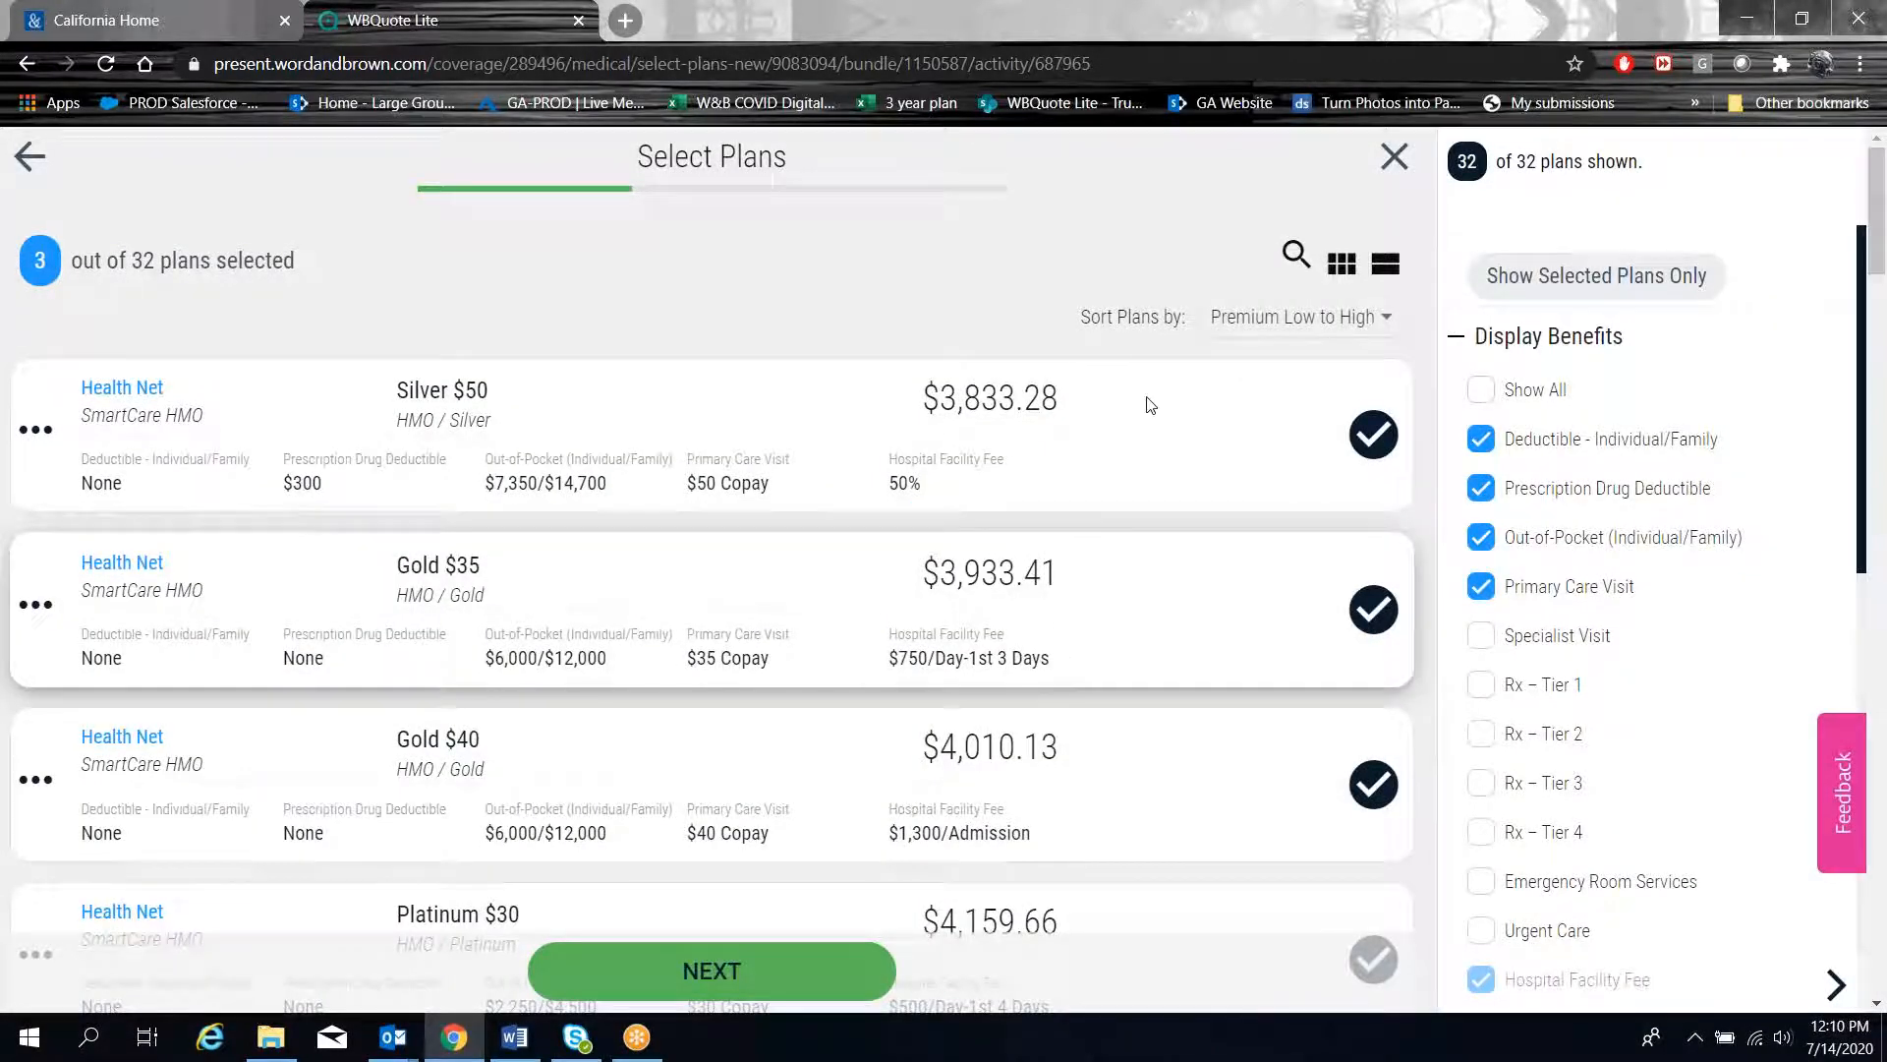
left_click(691, 976)
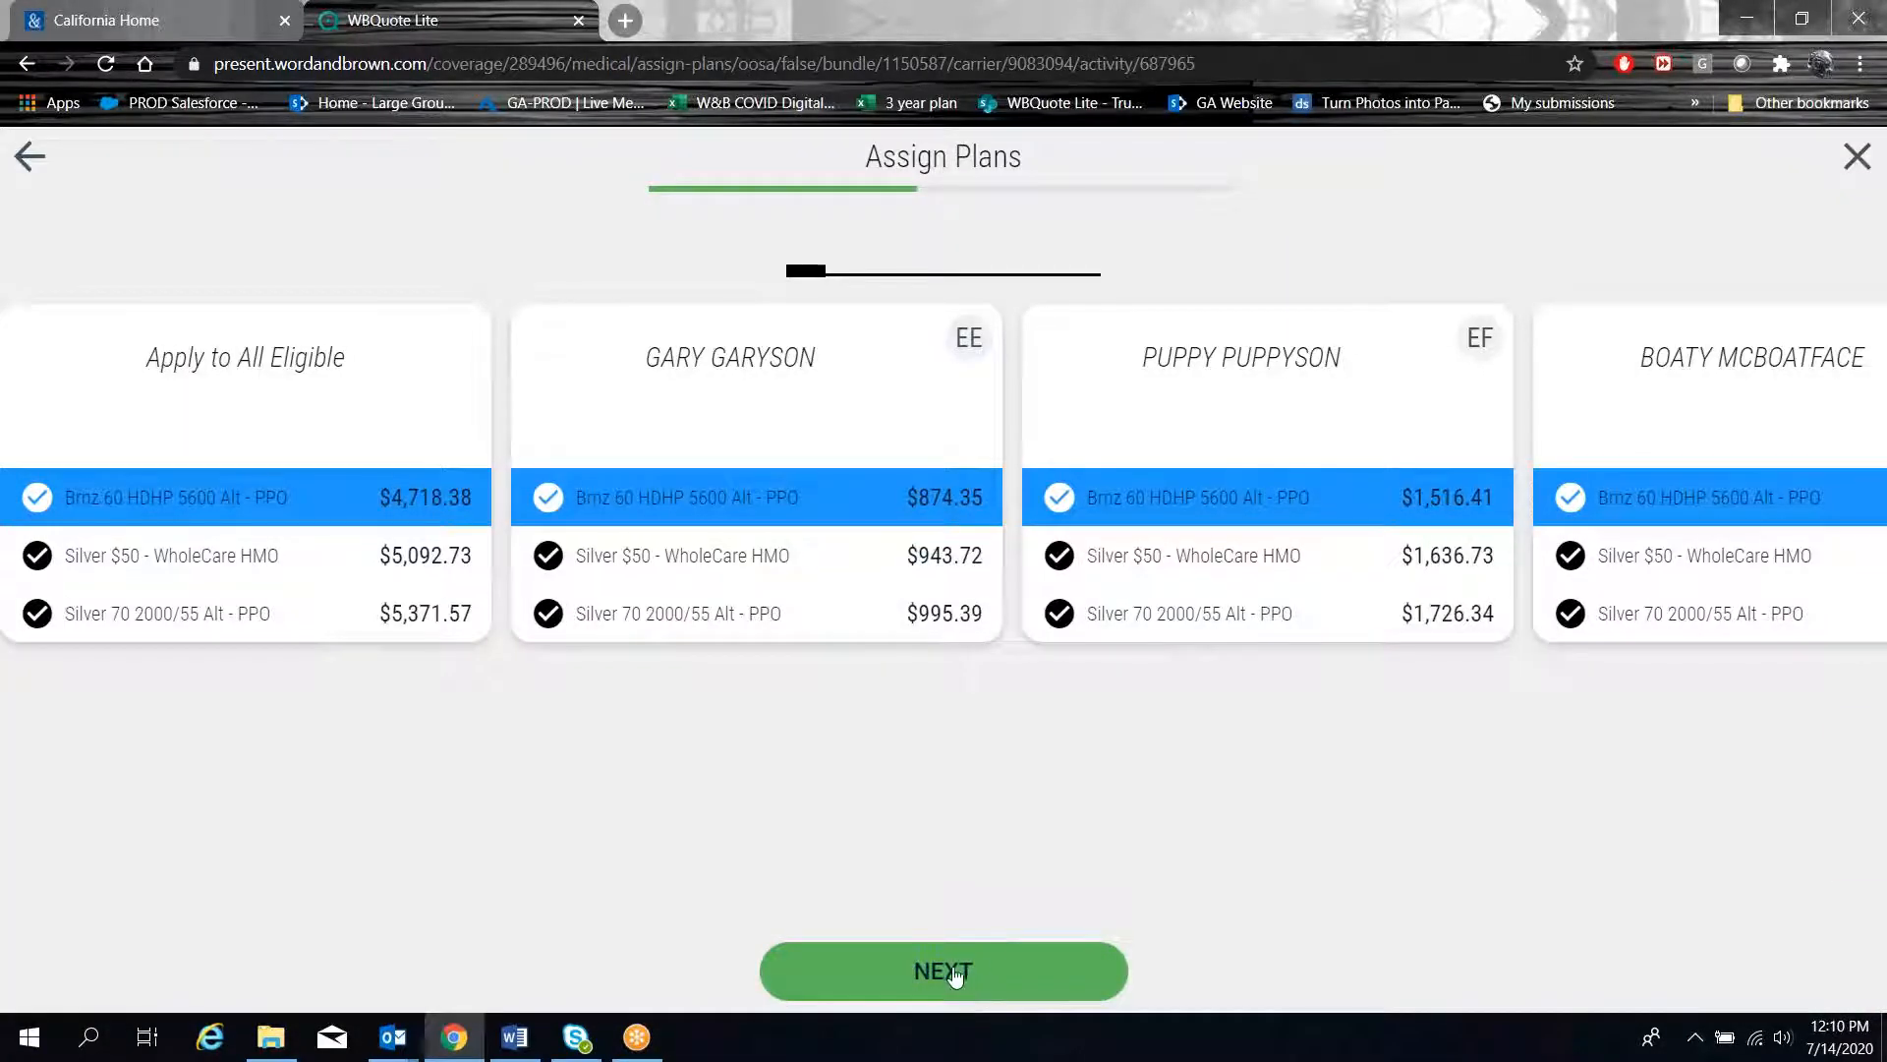
left_click(953, 973)
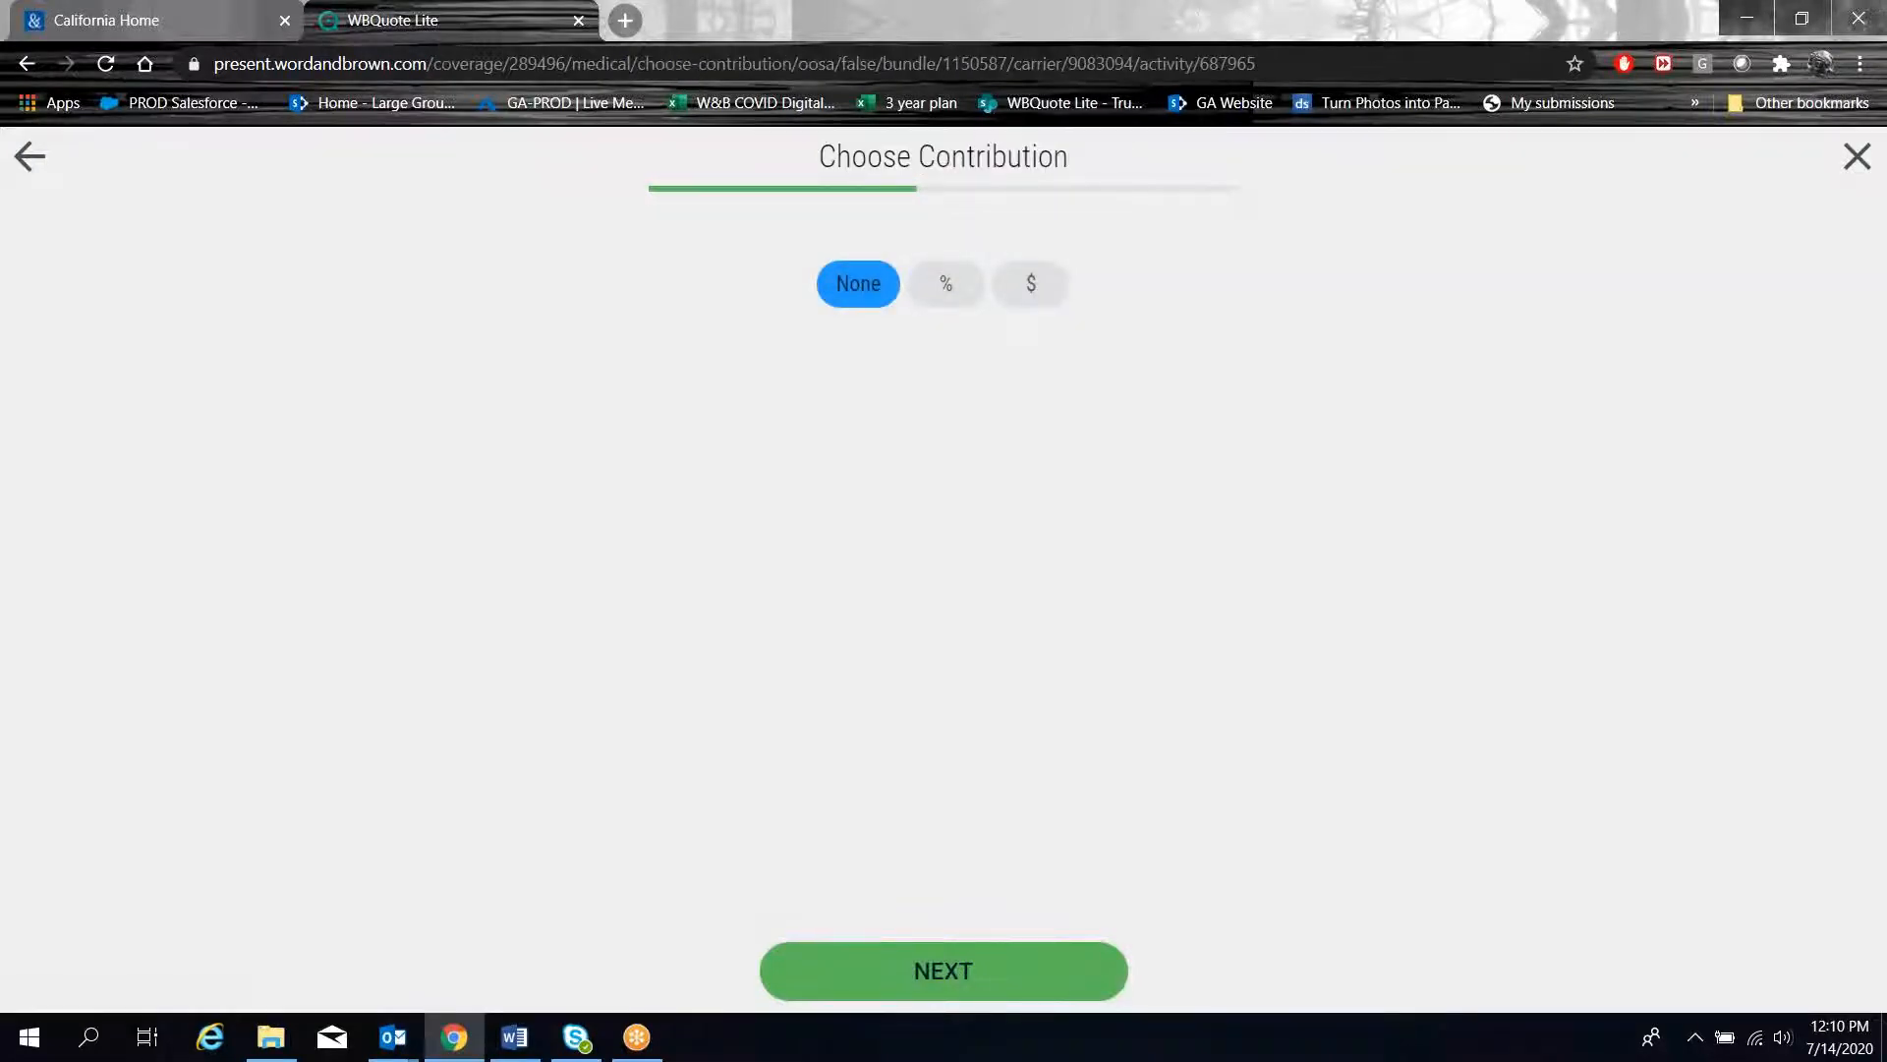
left_click(952, 972)
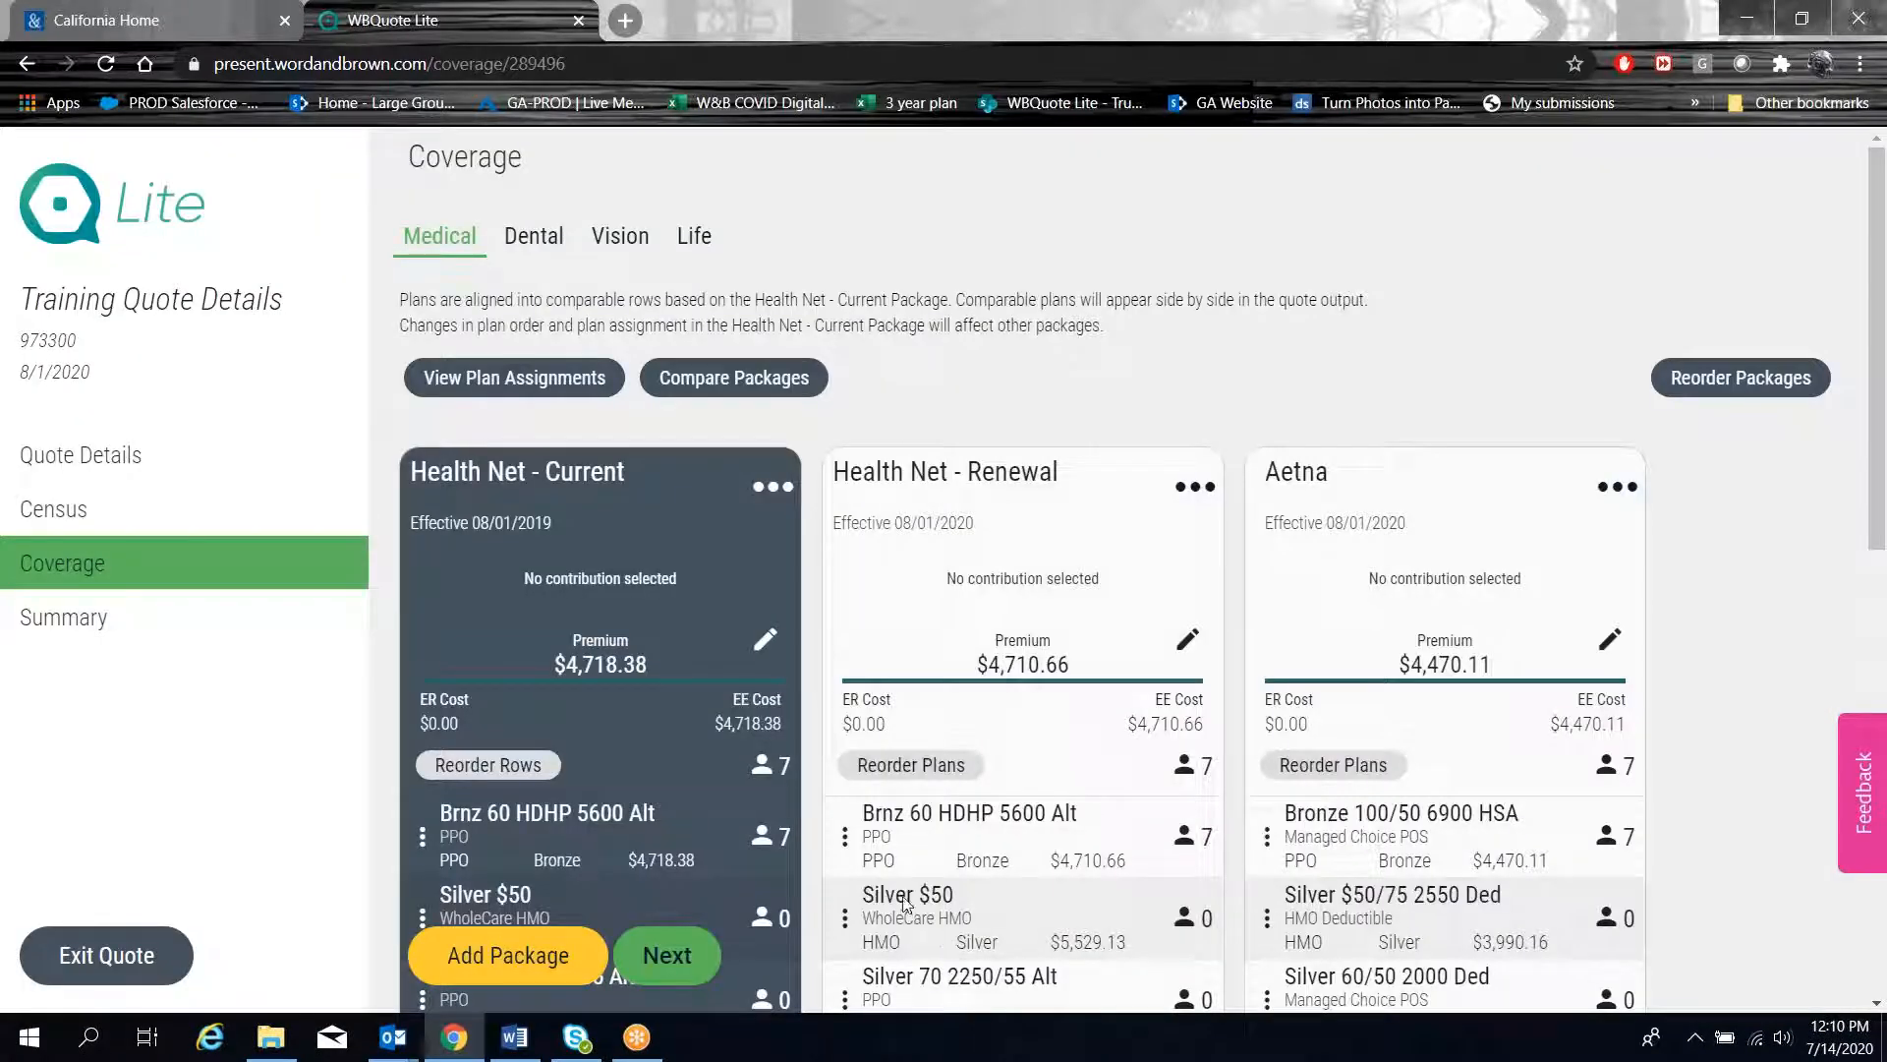
- In the Health Net - Current plan assignments, assign Silver $50 - WholeCare HMO to the first employee and Silver 70 2000/55 Alt - PPO to the second
left_click(473, 383)
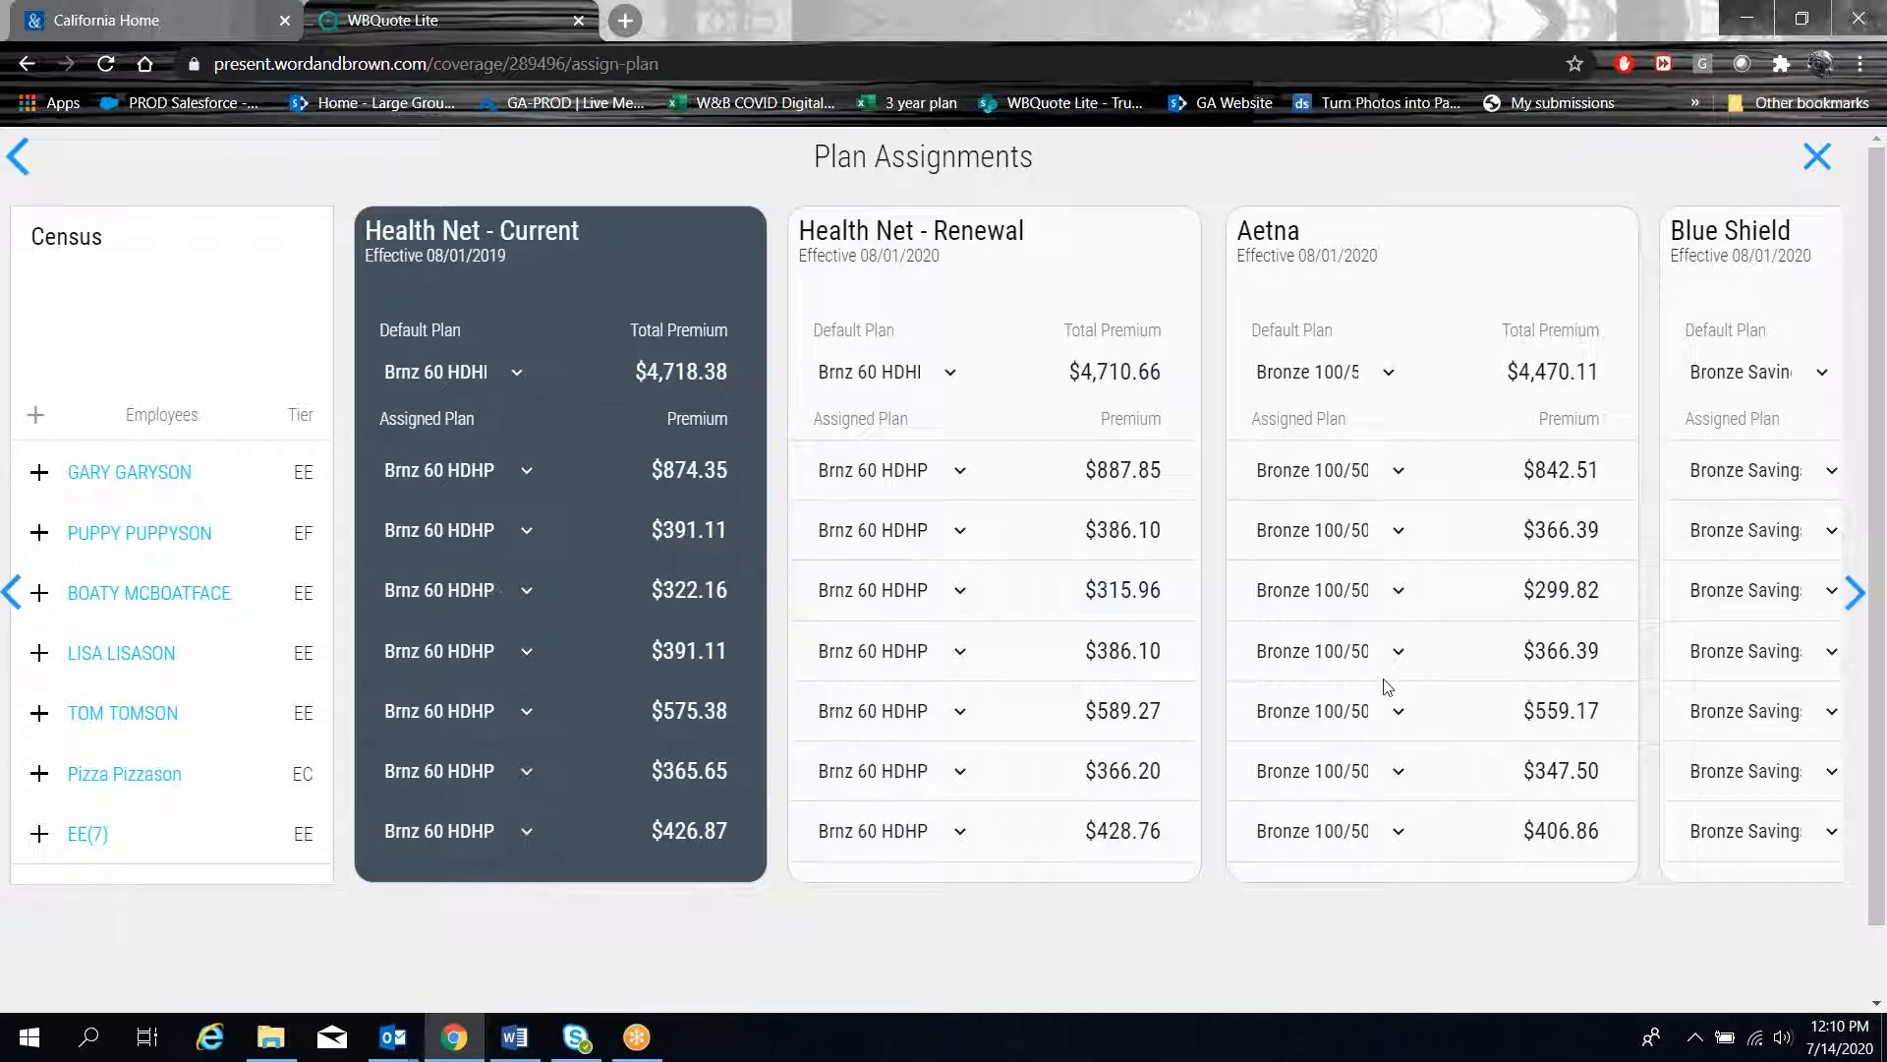
left_click(500, 479)
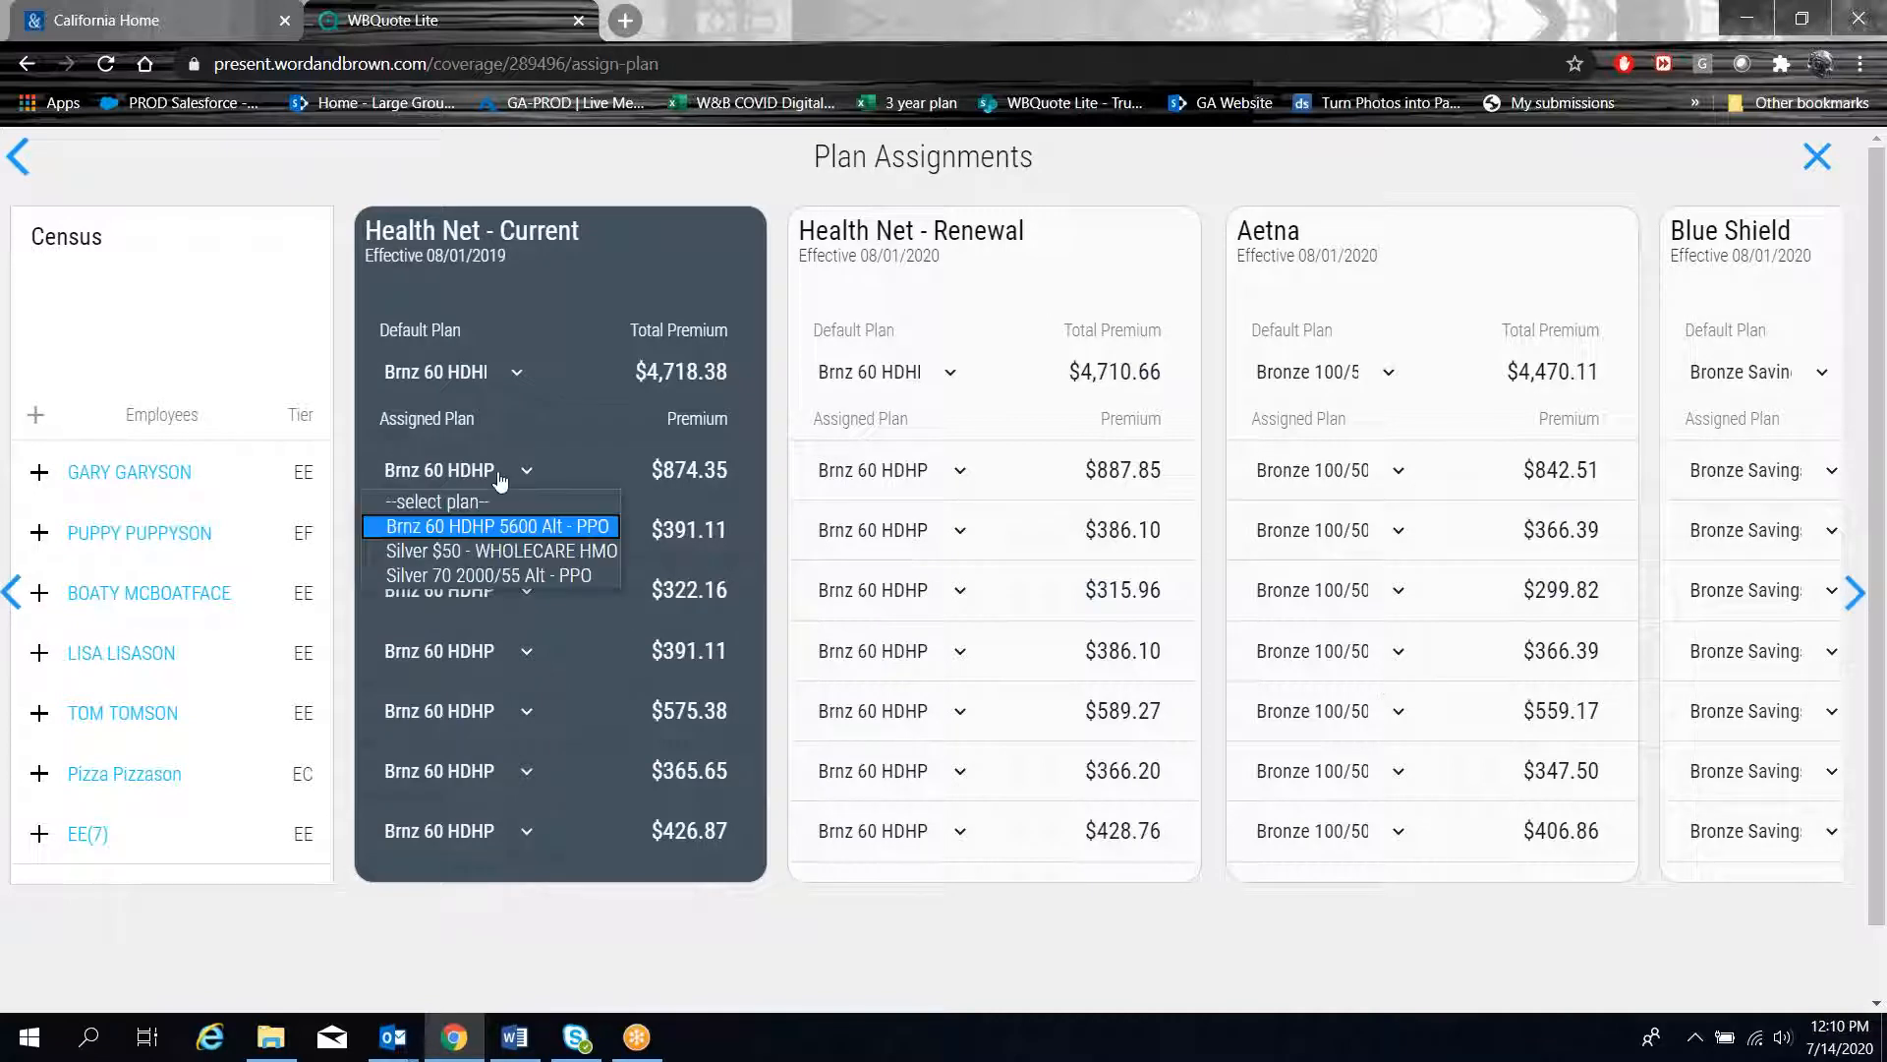
left_click(482, 554)
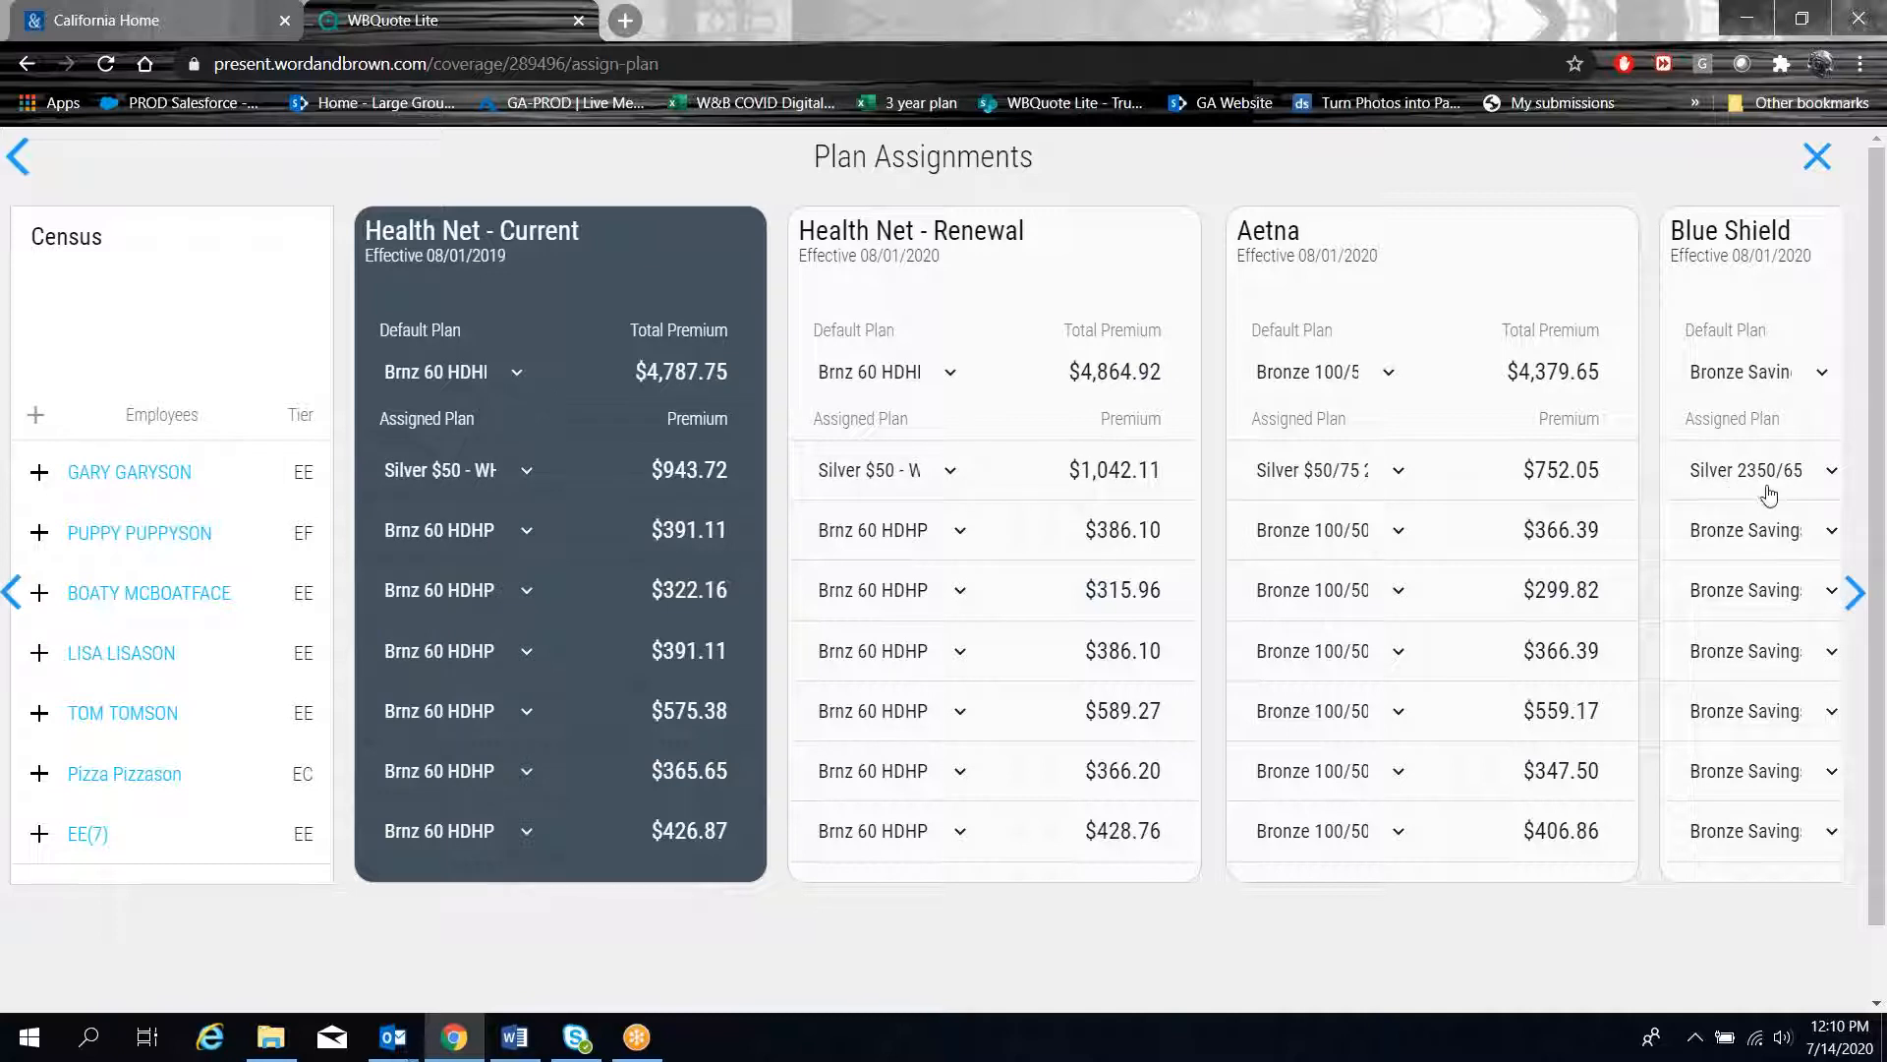
left_click(501, 532)
left_click(491, 635)
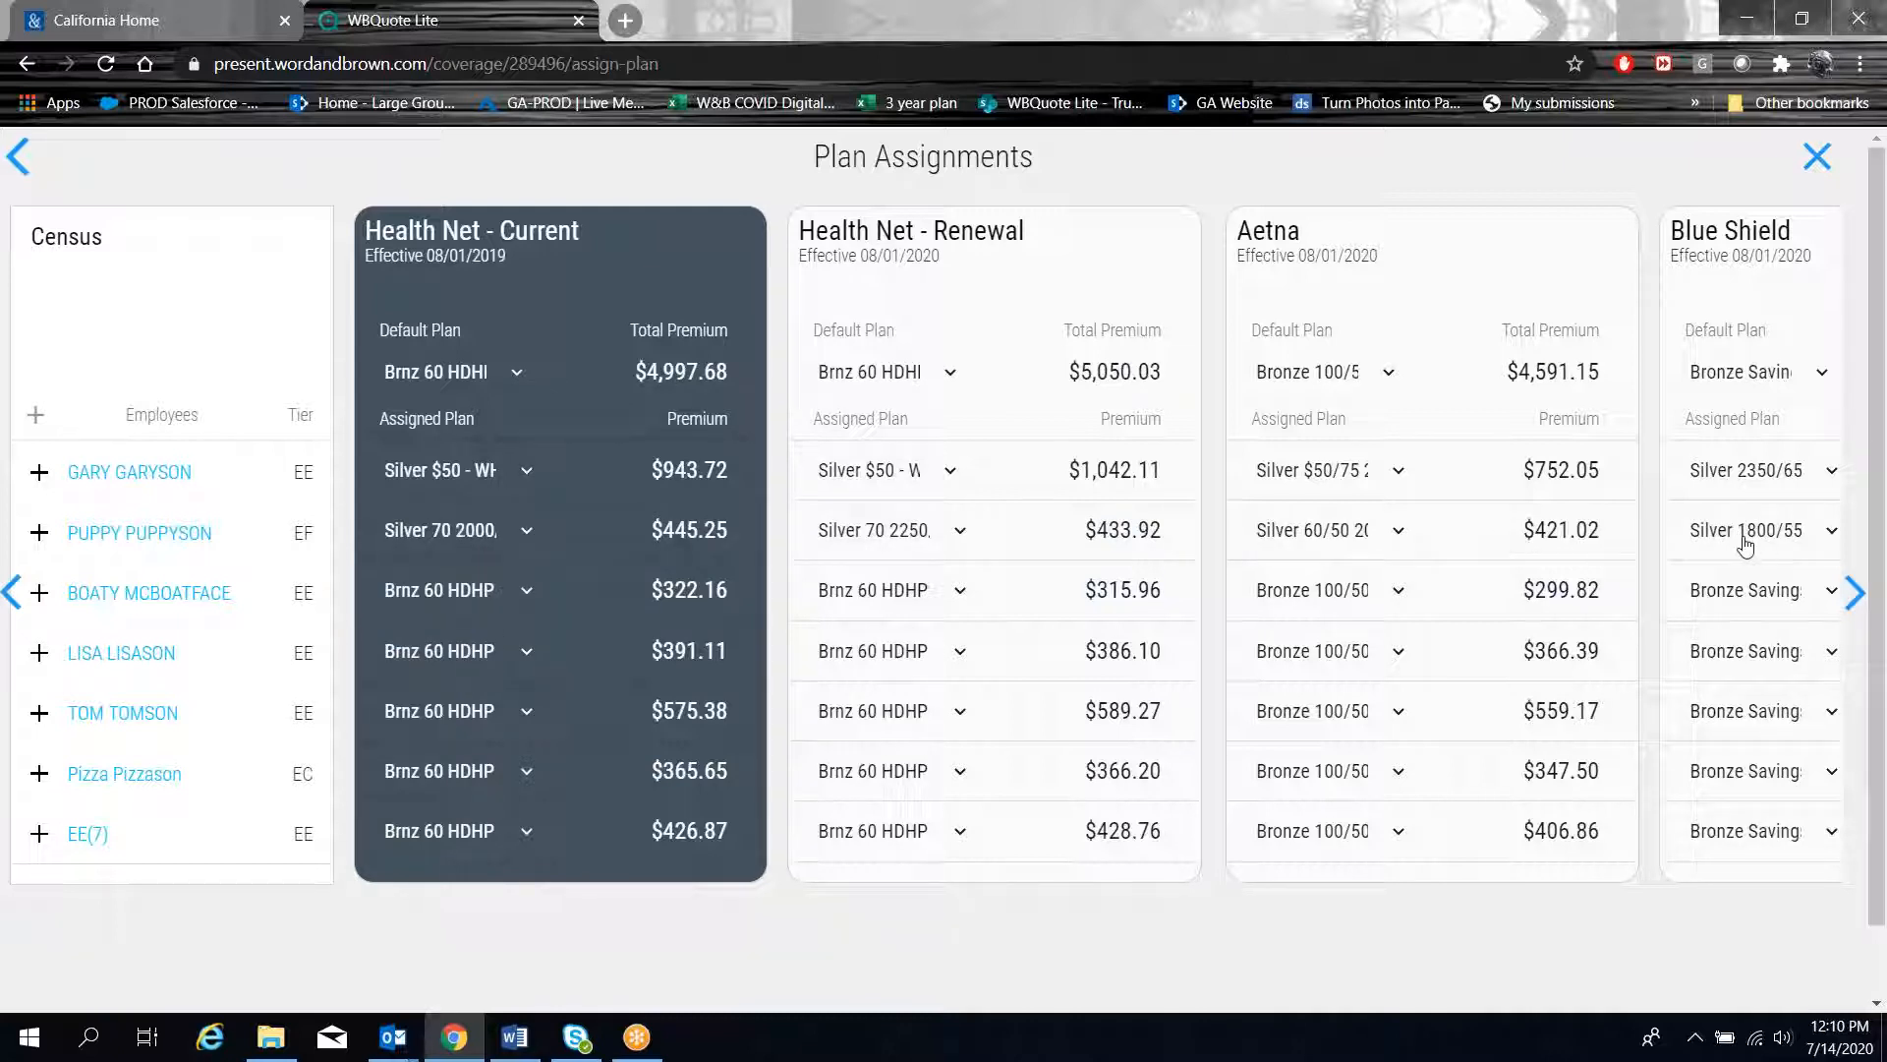
- Assign Silver $50 - WholeCare HMO to the third employee and Silver 70 2000/55 Alt - PPO to the fifth, and save the plan assignments
left_click(519, 588)
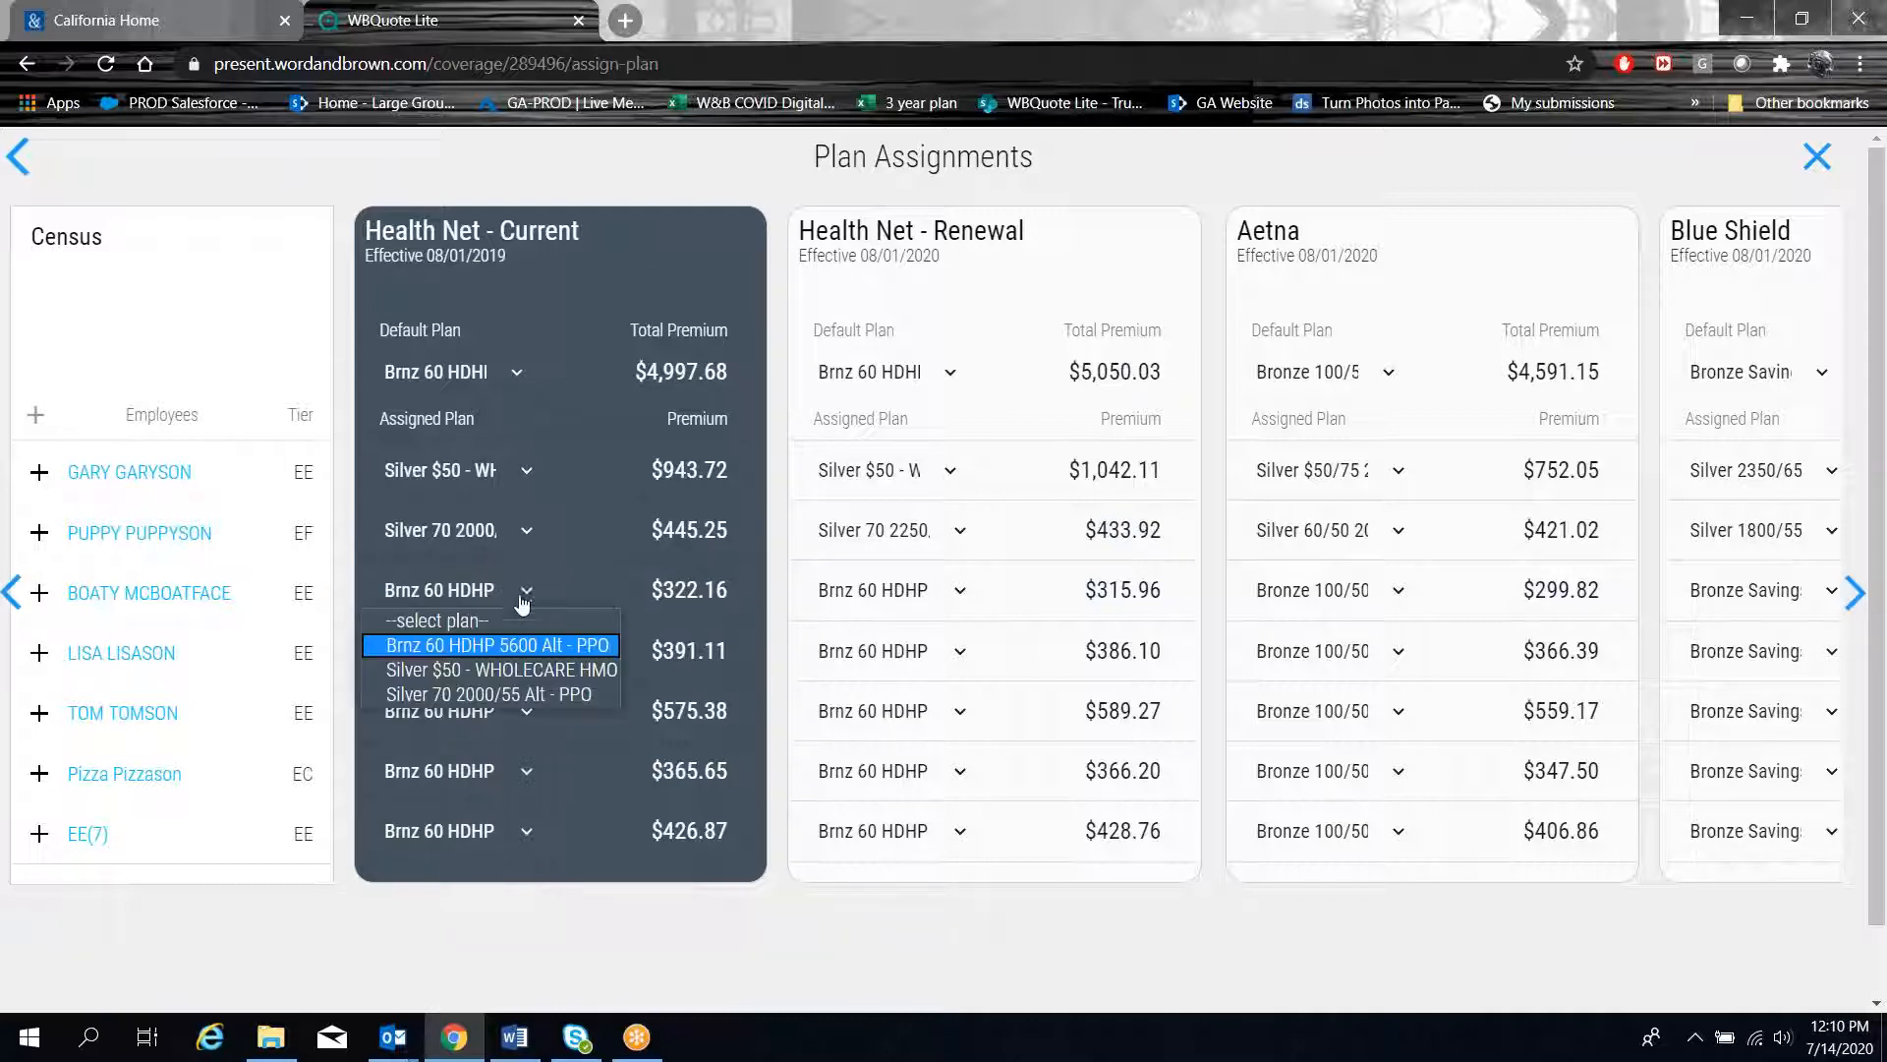
left_click(503, 664)
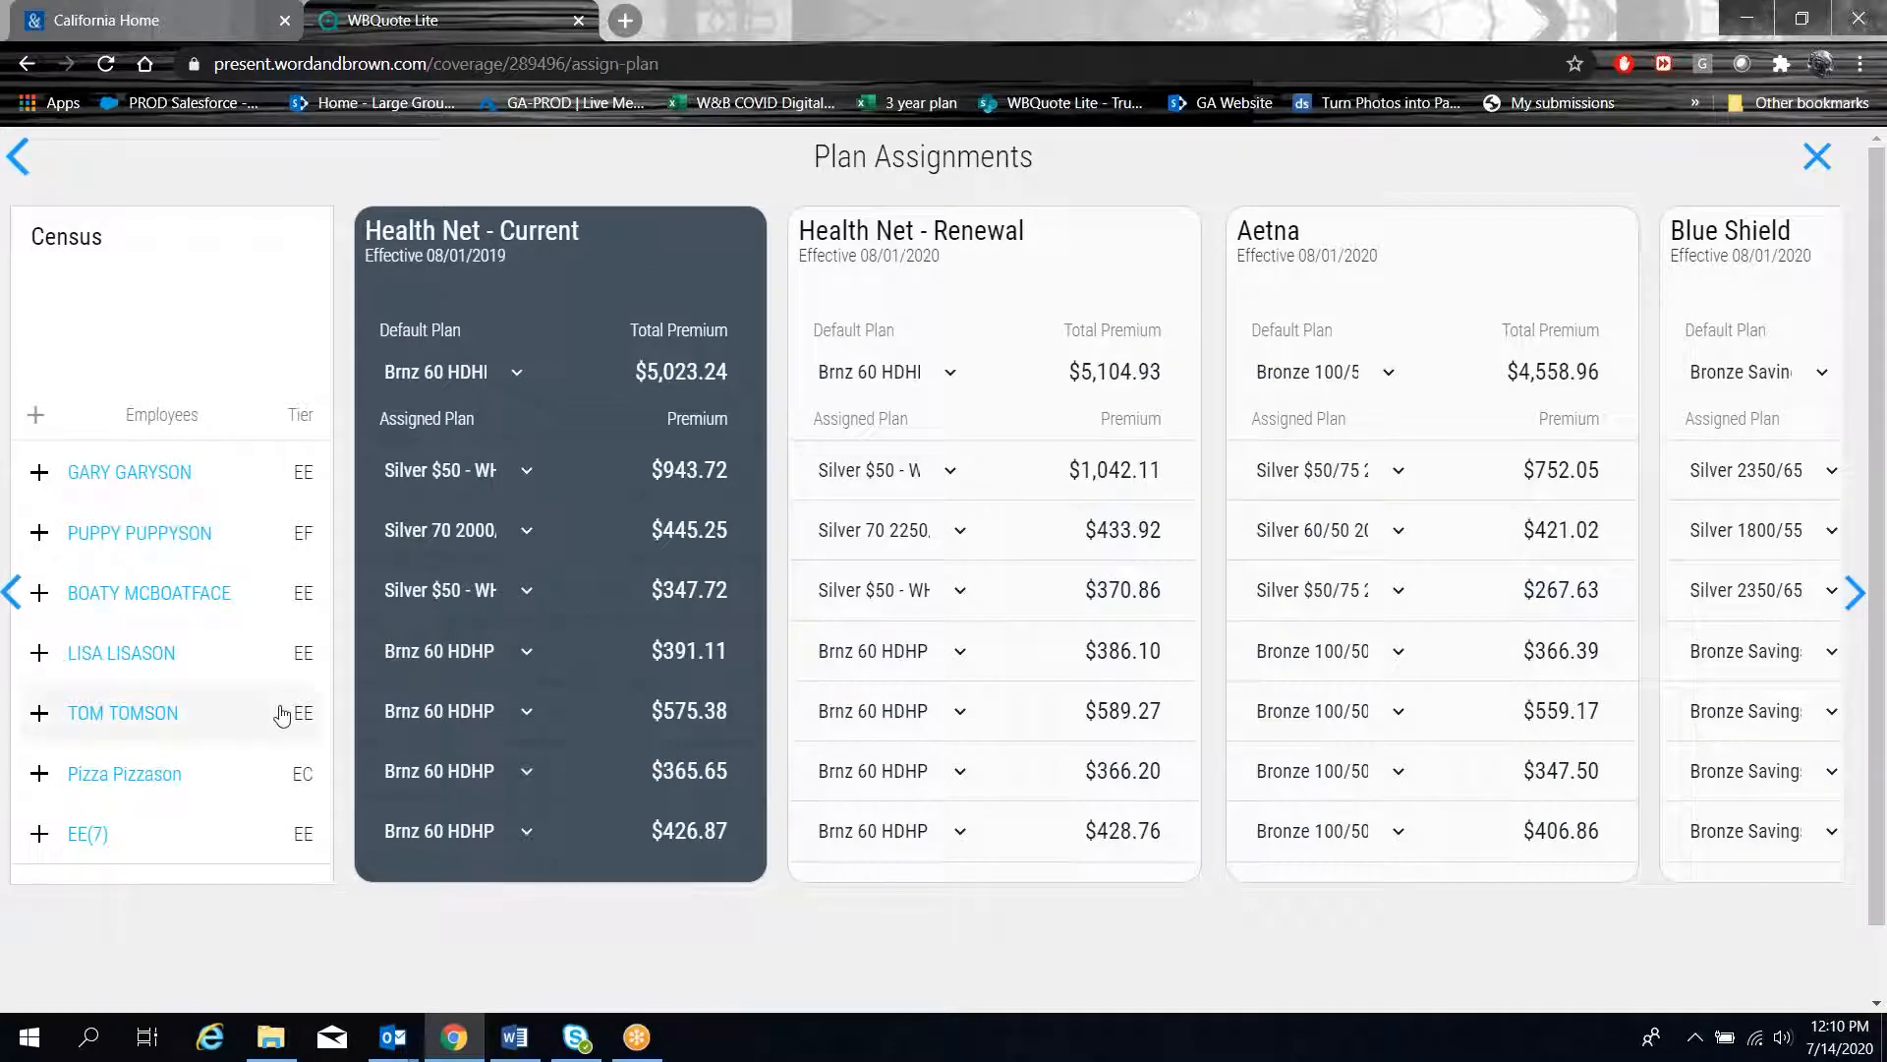
left_click(512, 721)
left_click(499, 816)
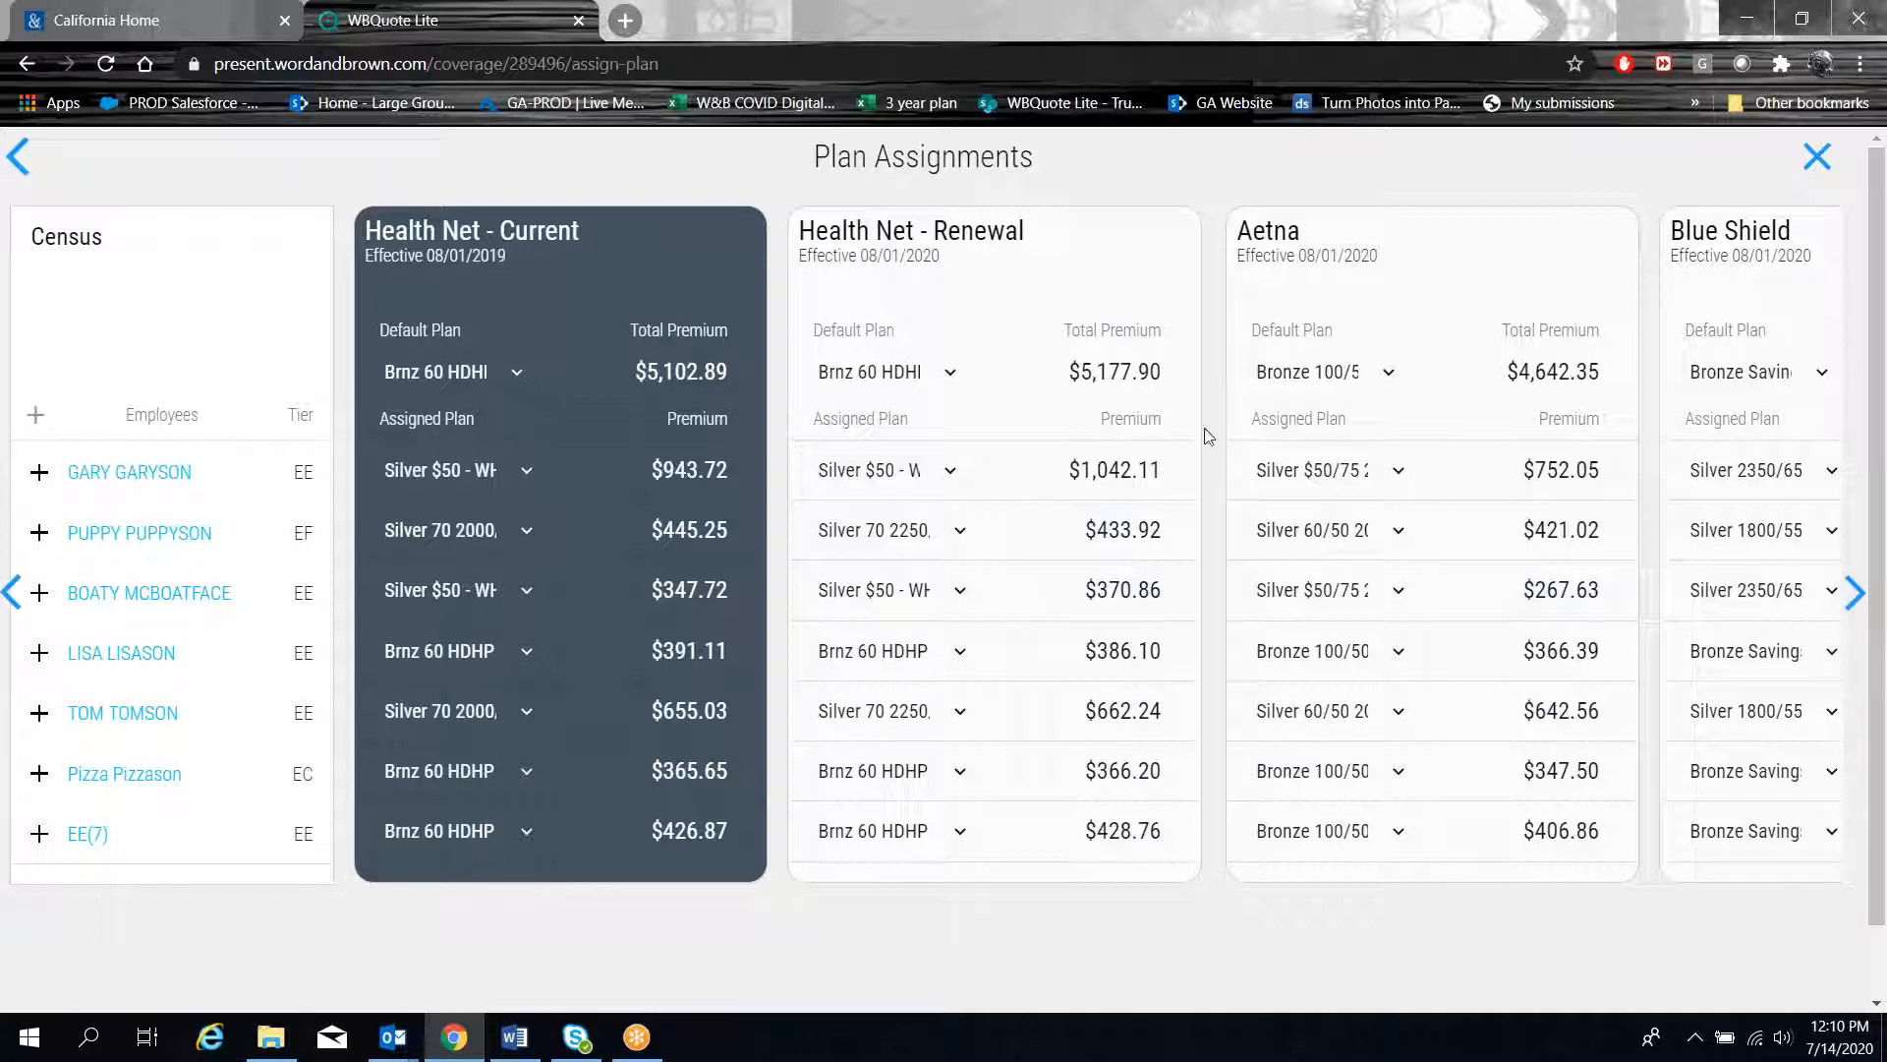
scroll(918, 855, "down", 1)
scroll(977, 640, "up", 1)
scroll(924, 980, "down", 1)
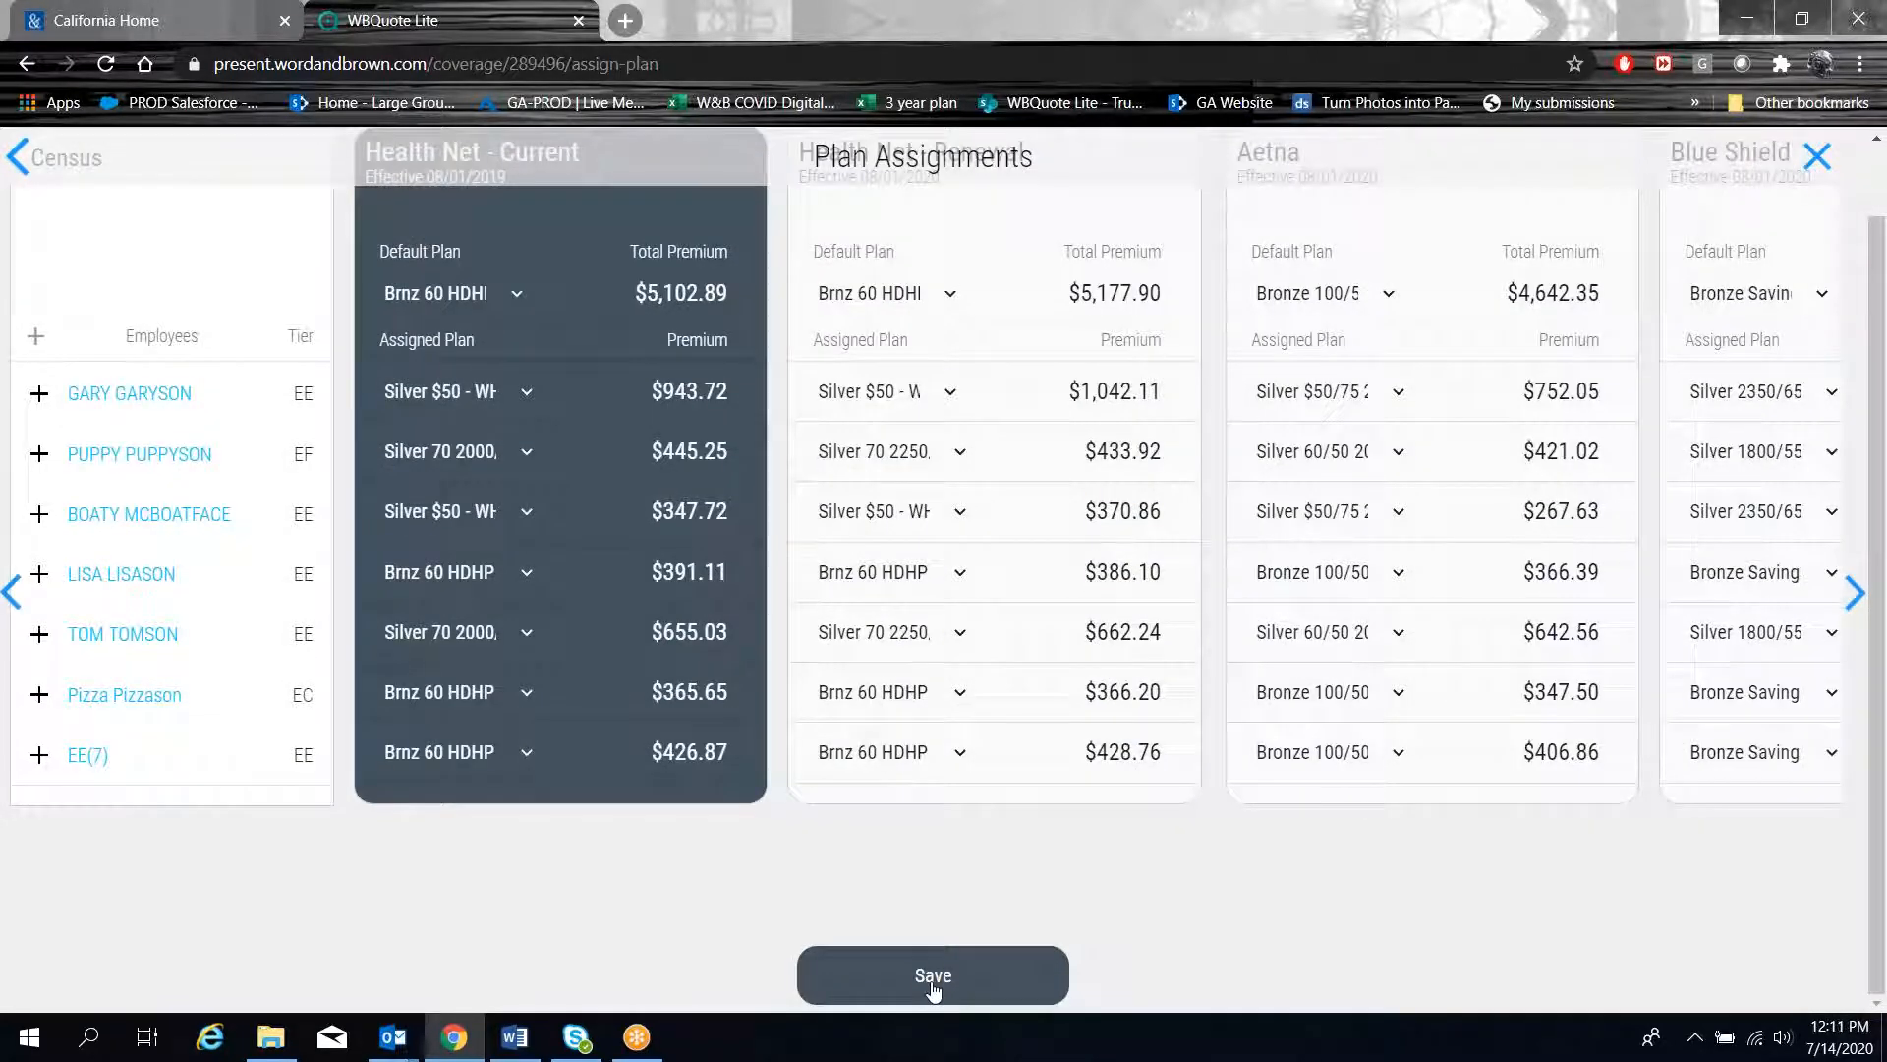
left_click(933, 976)
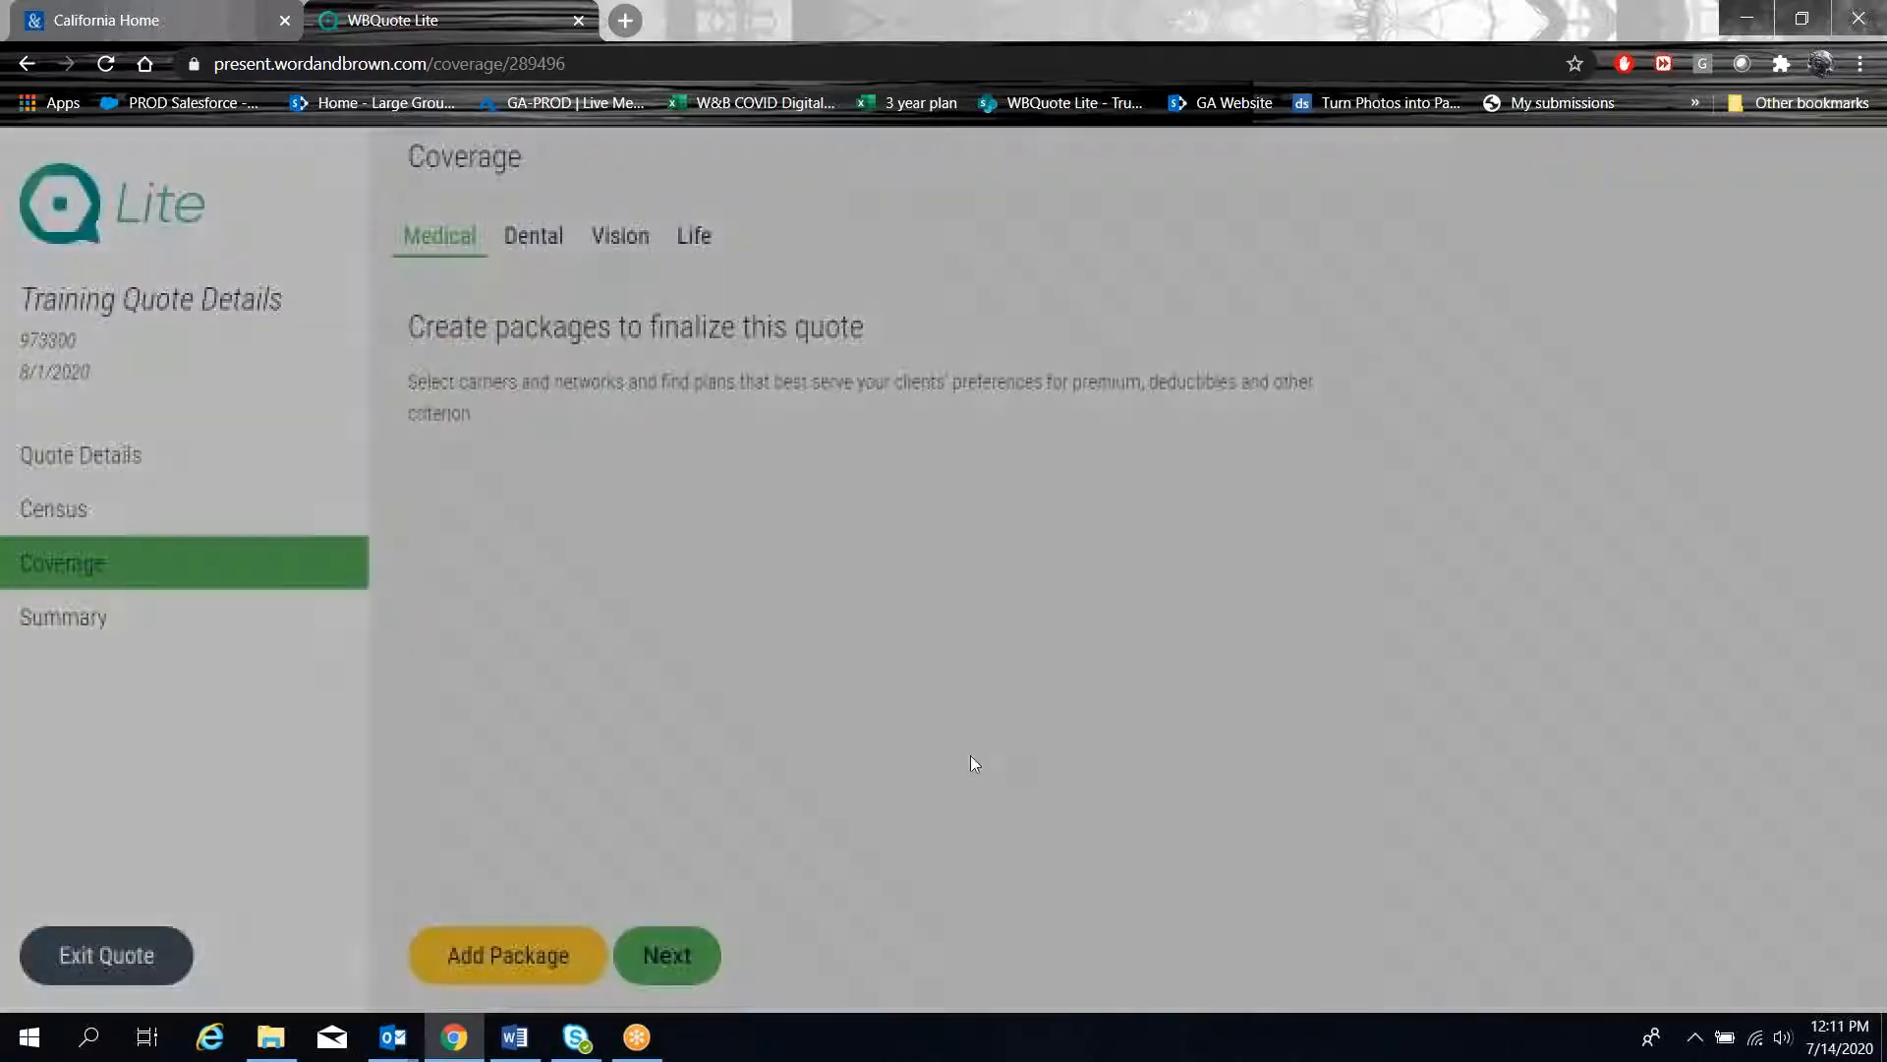
- Set the Health Net - Current package's contribution type to Percentage, based on the Lowest Cost Plan
scroll(787, 602, "down", 4)
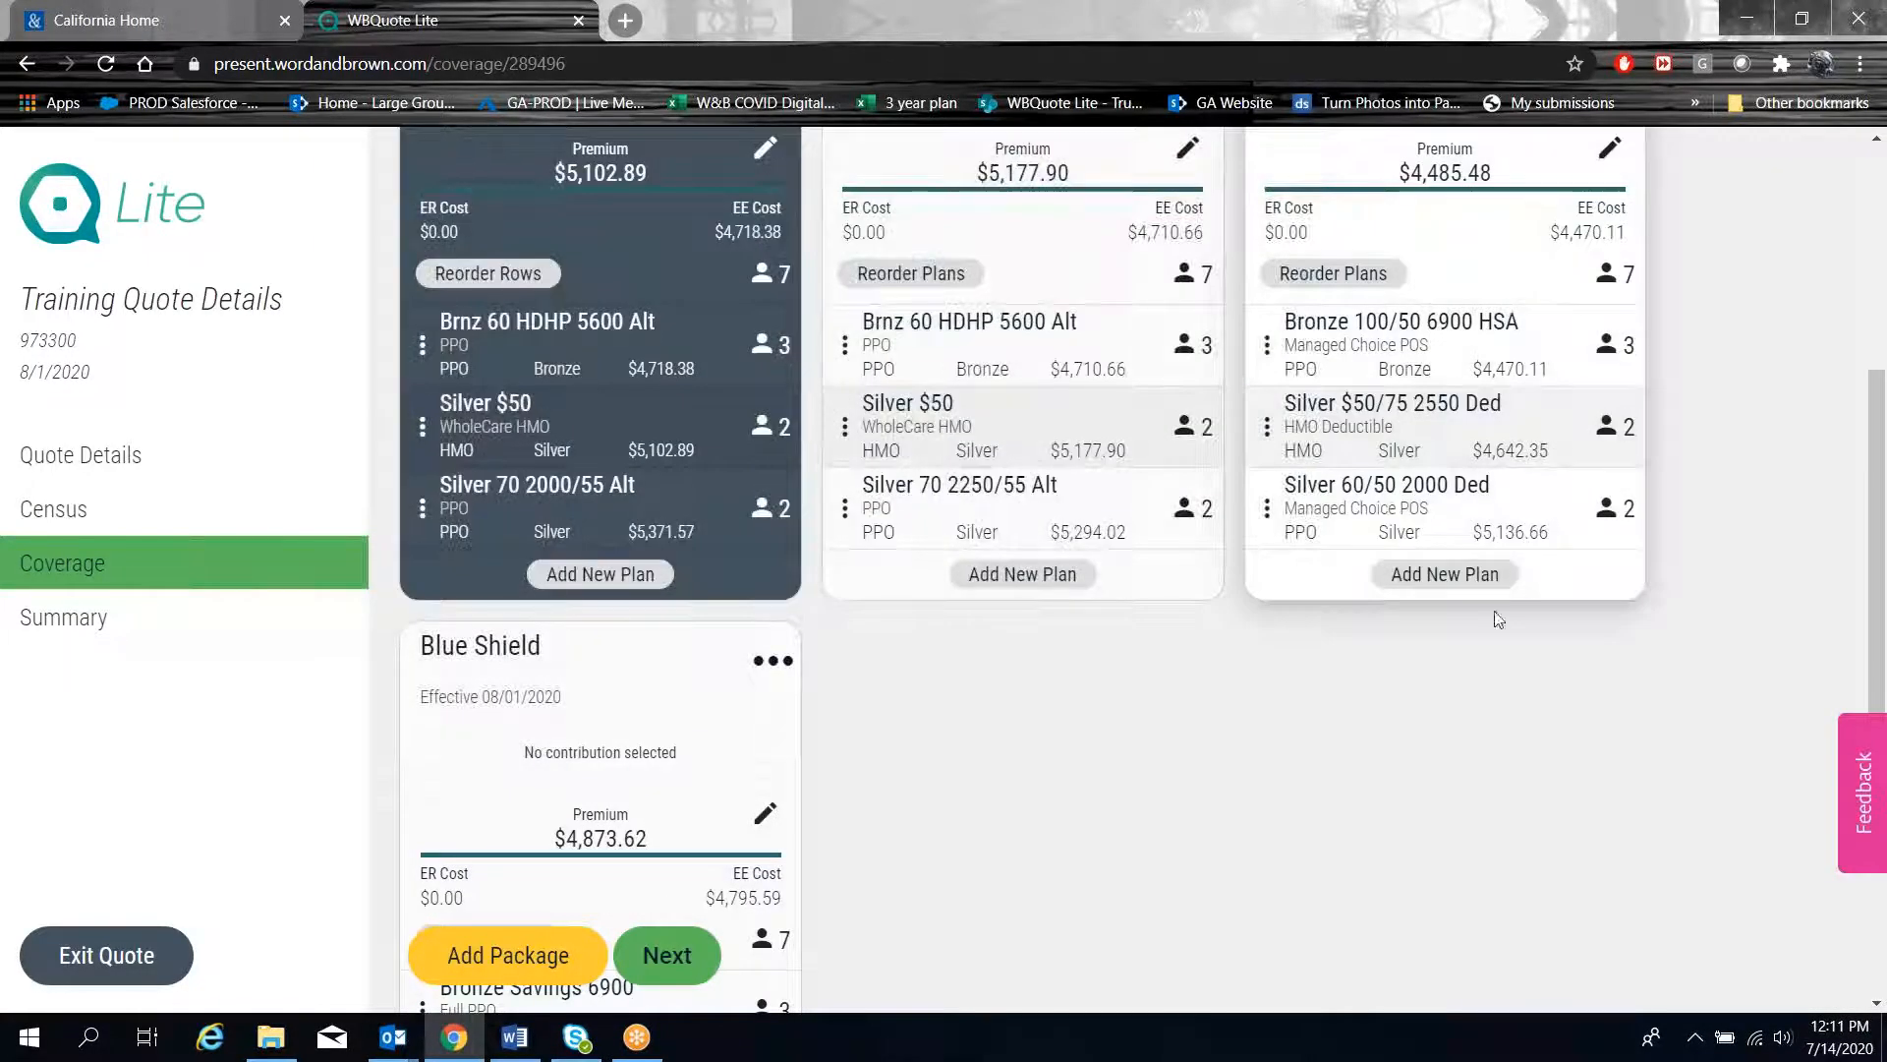
scroll(921, 528, "down", 4)
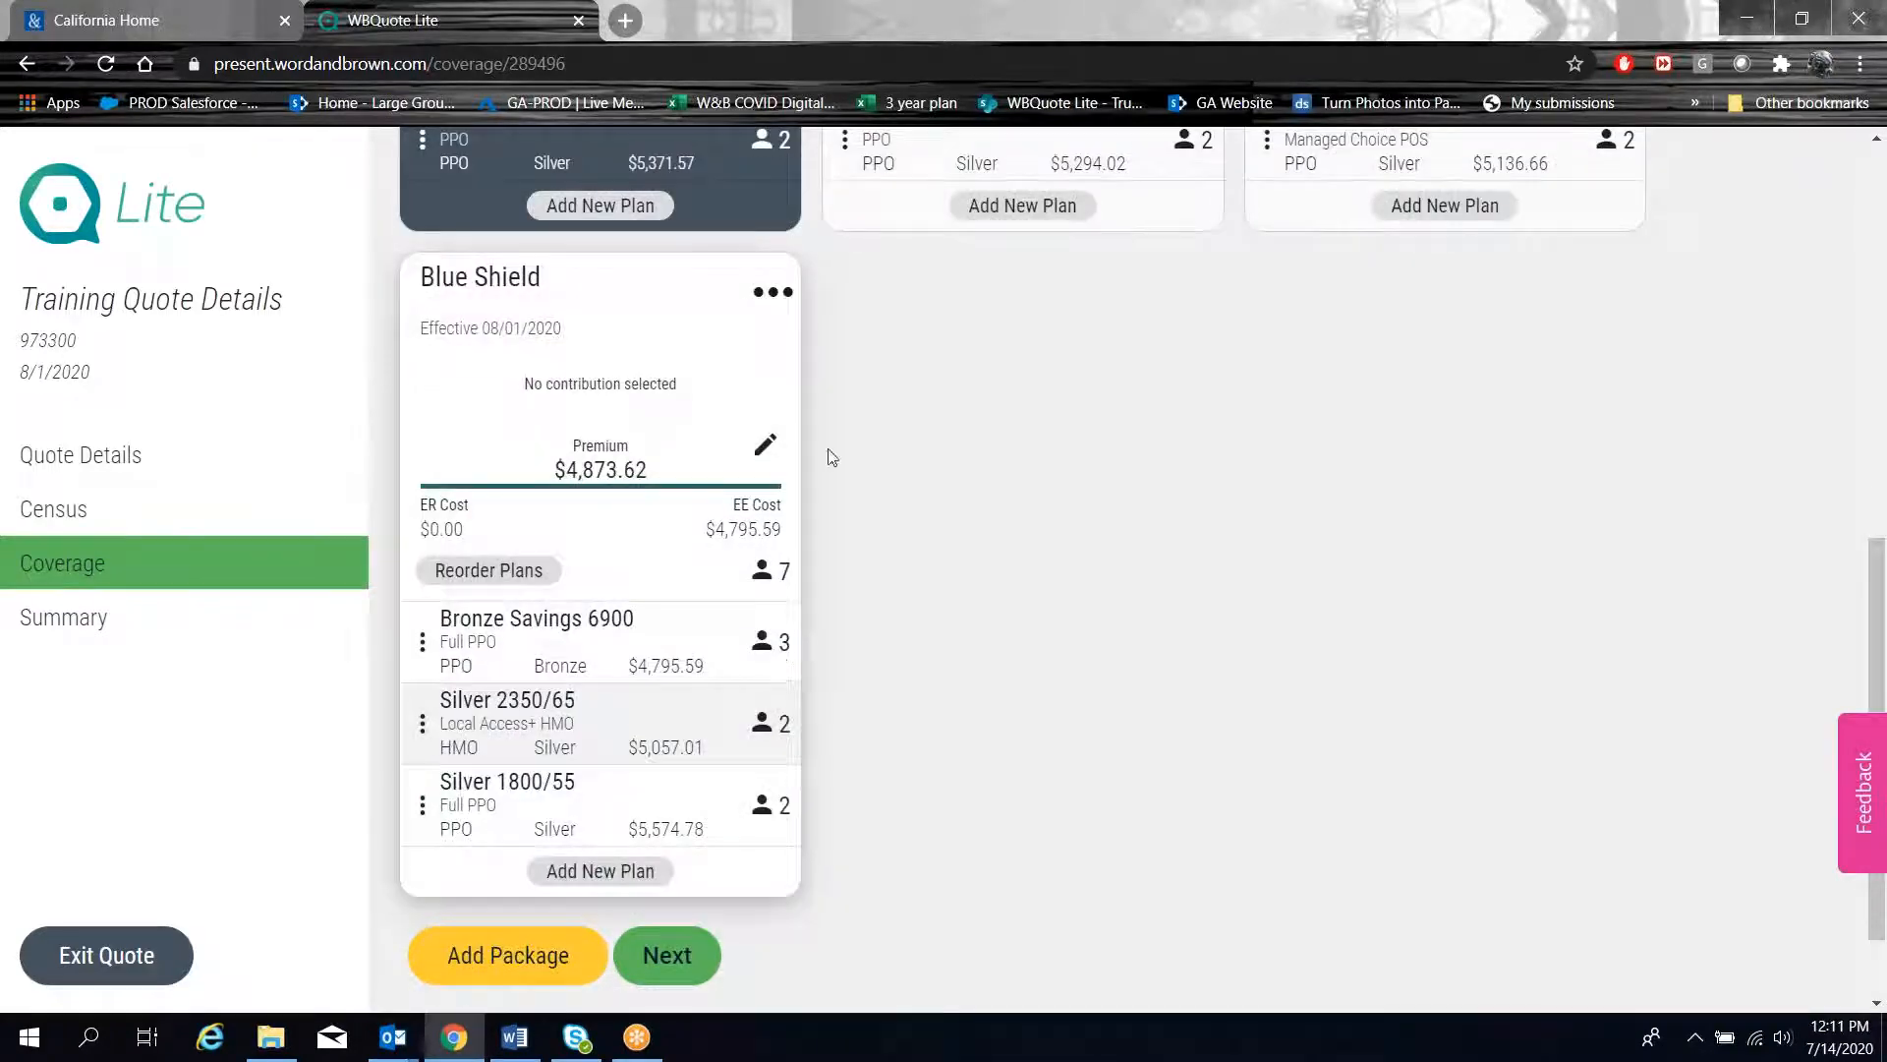
scroll(829, 457, "up", 9)
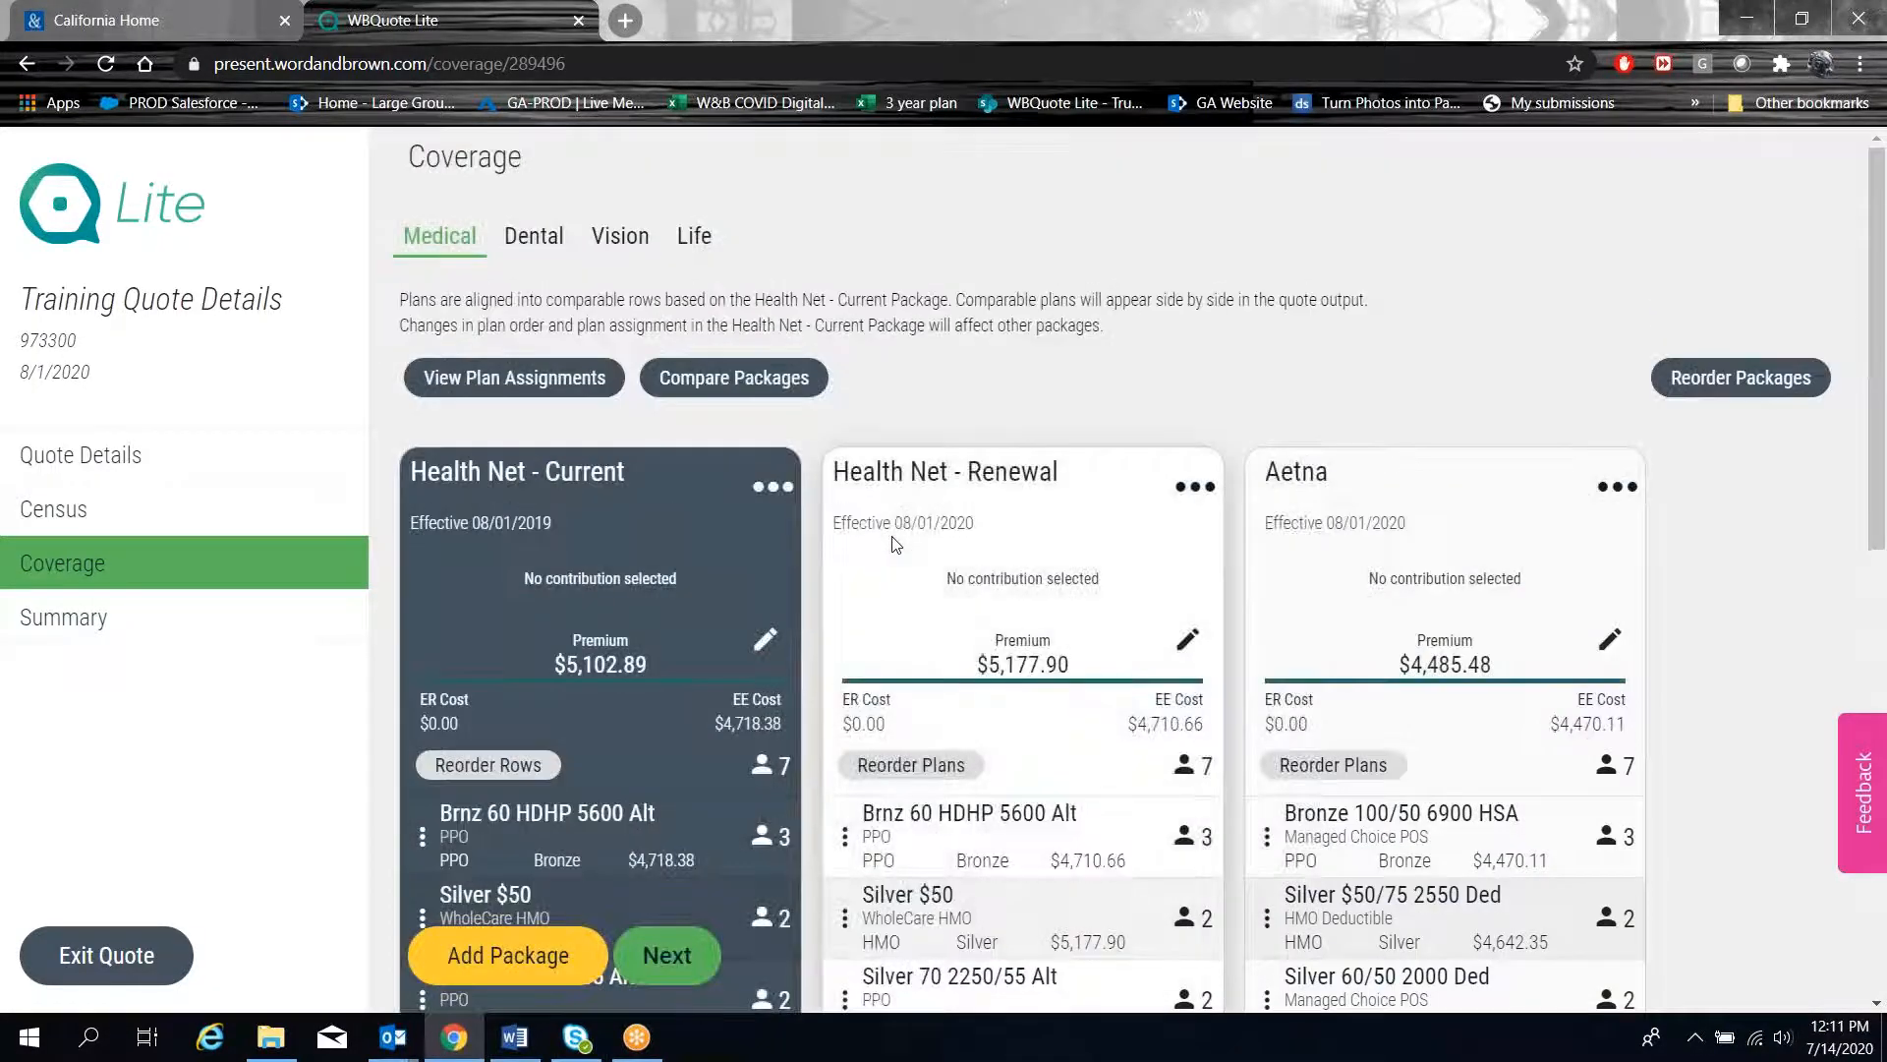
scroll(895, 543, "down", 3)
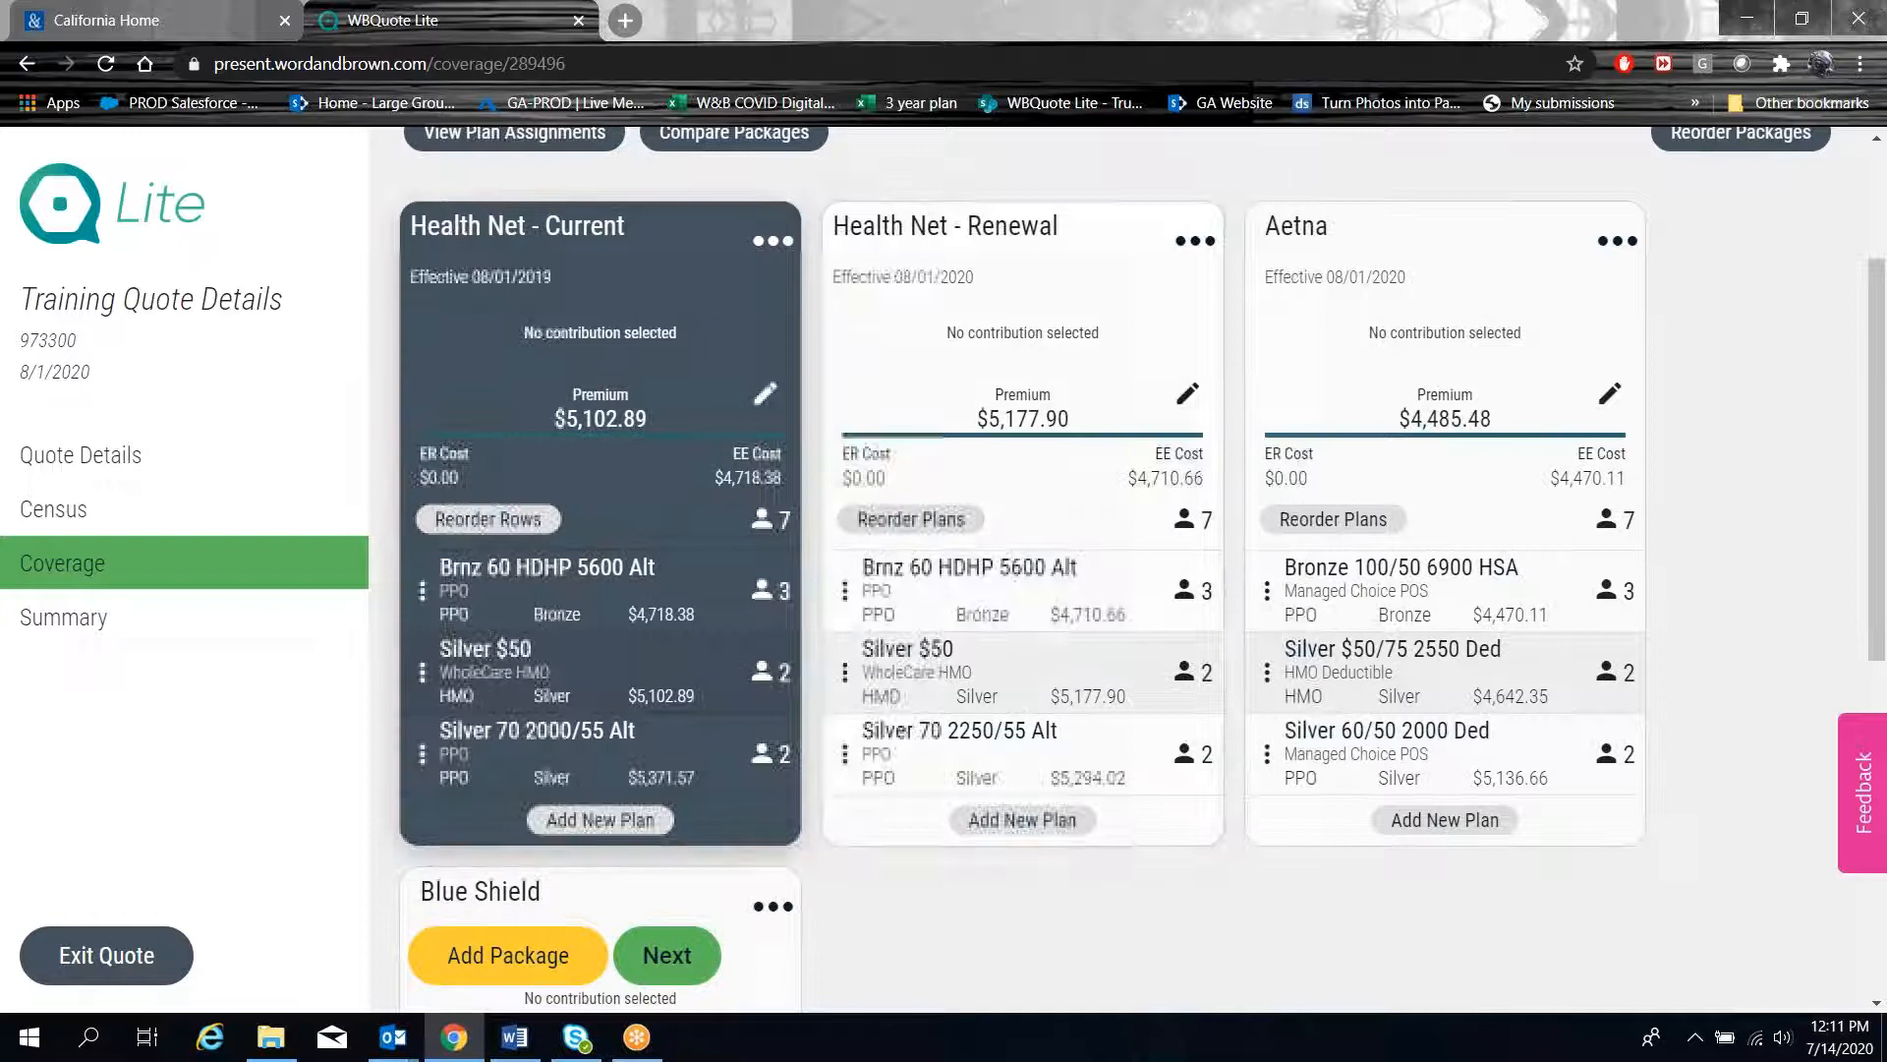
left_click(766, 395)
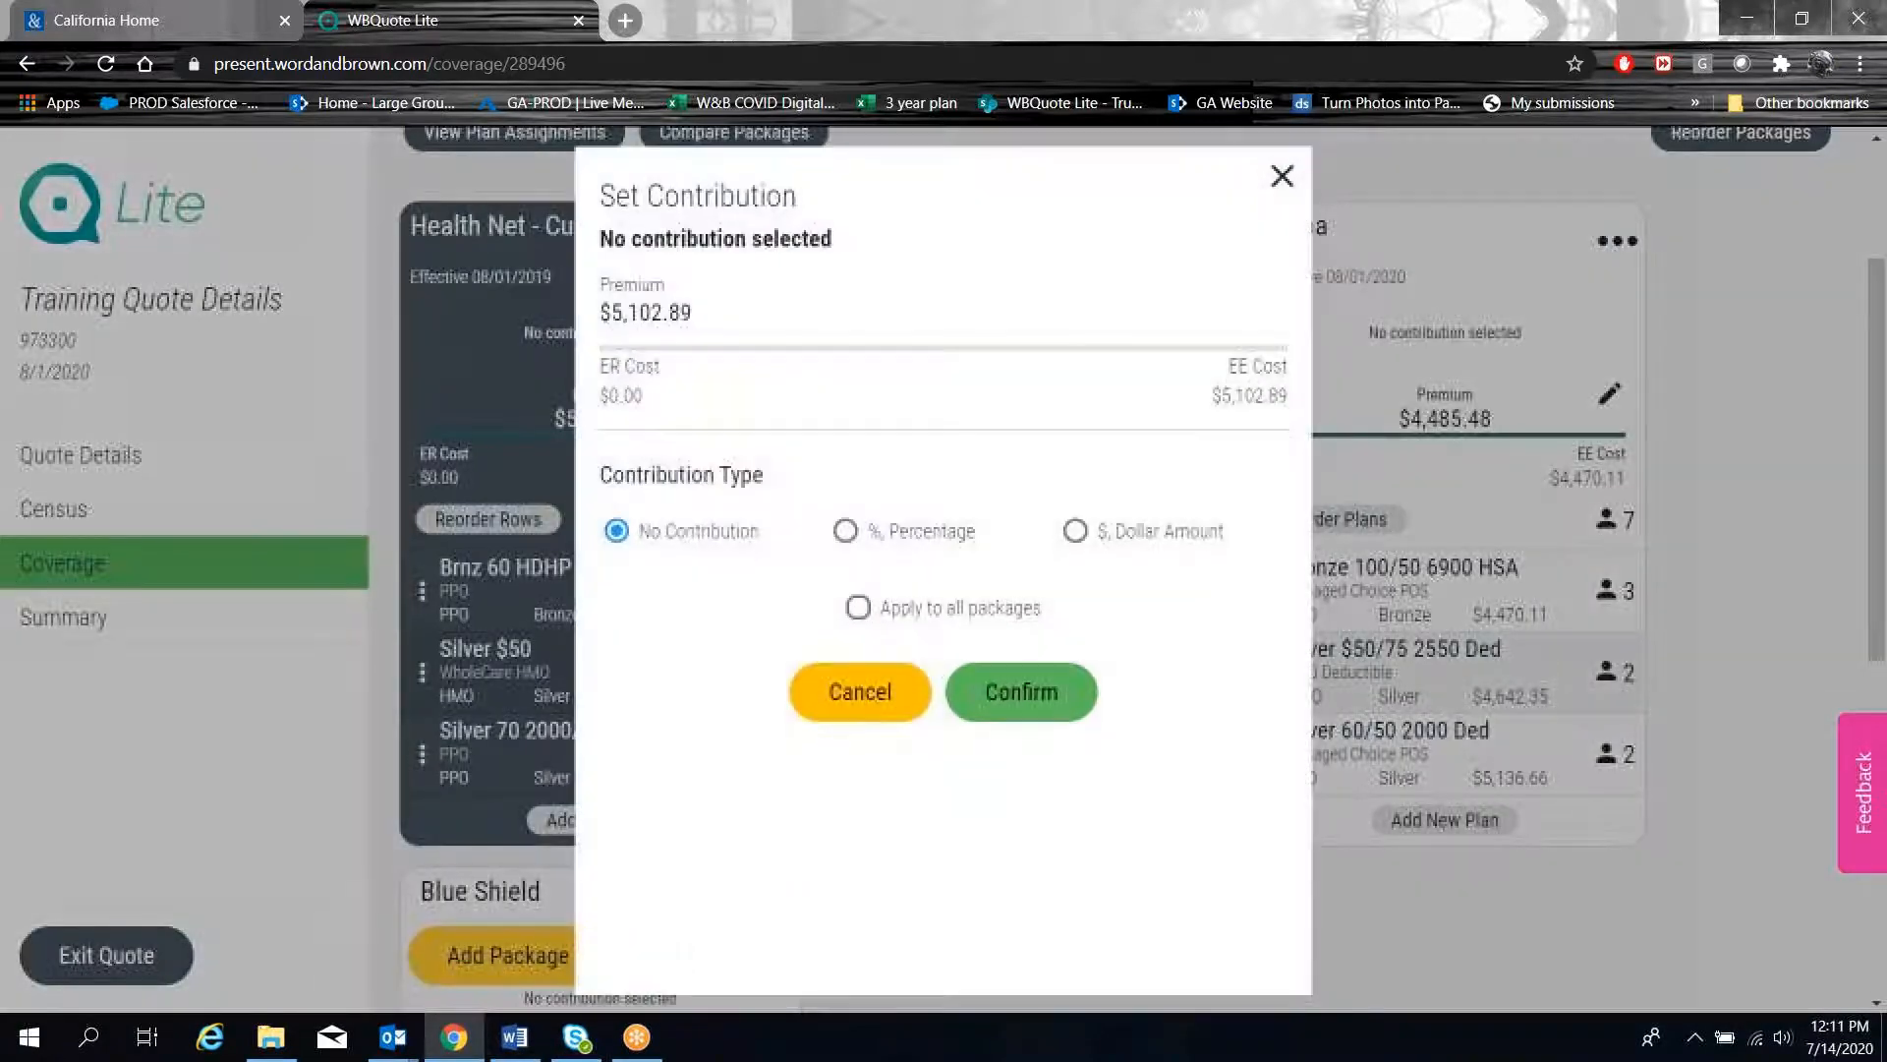
left_click(848, 533)
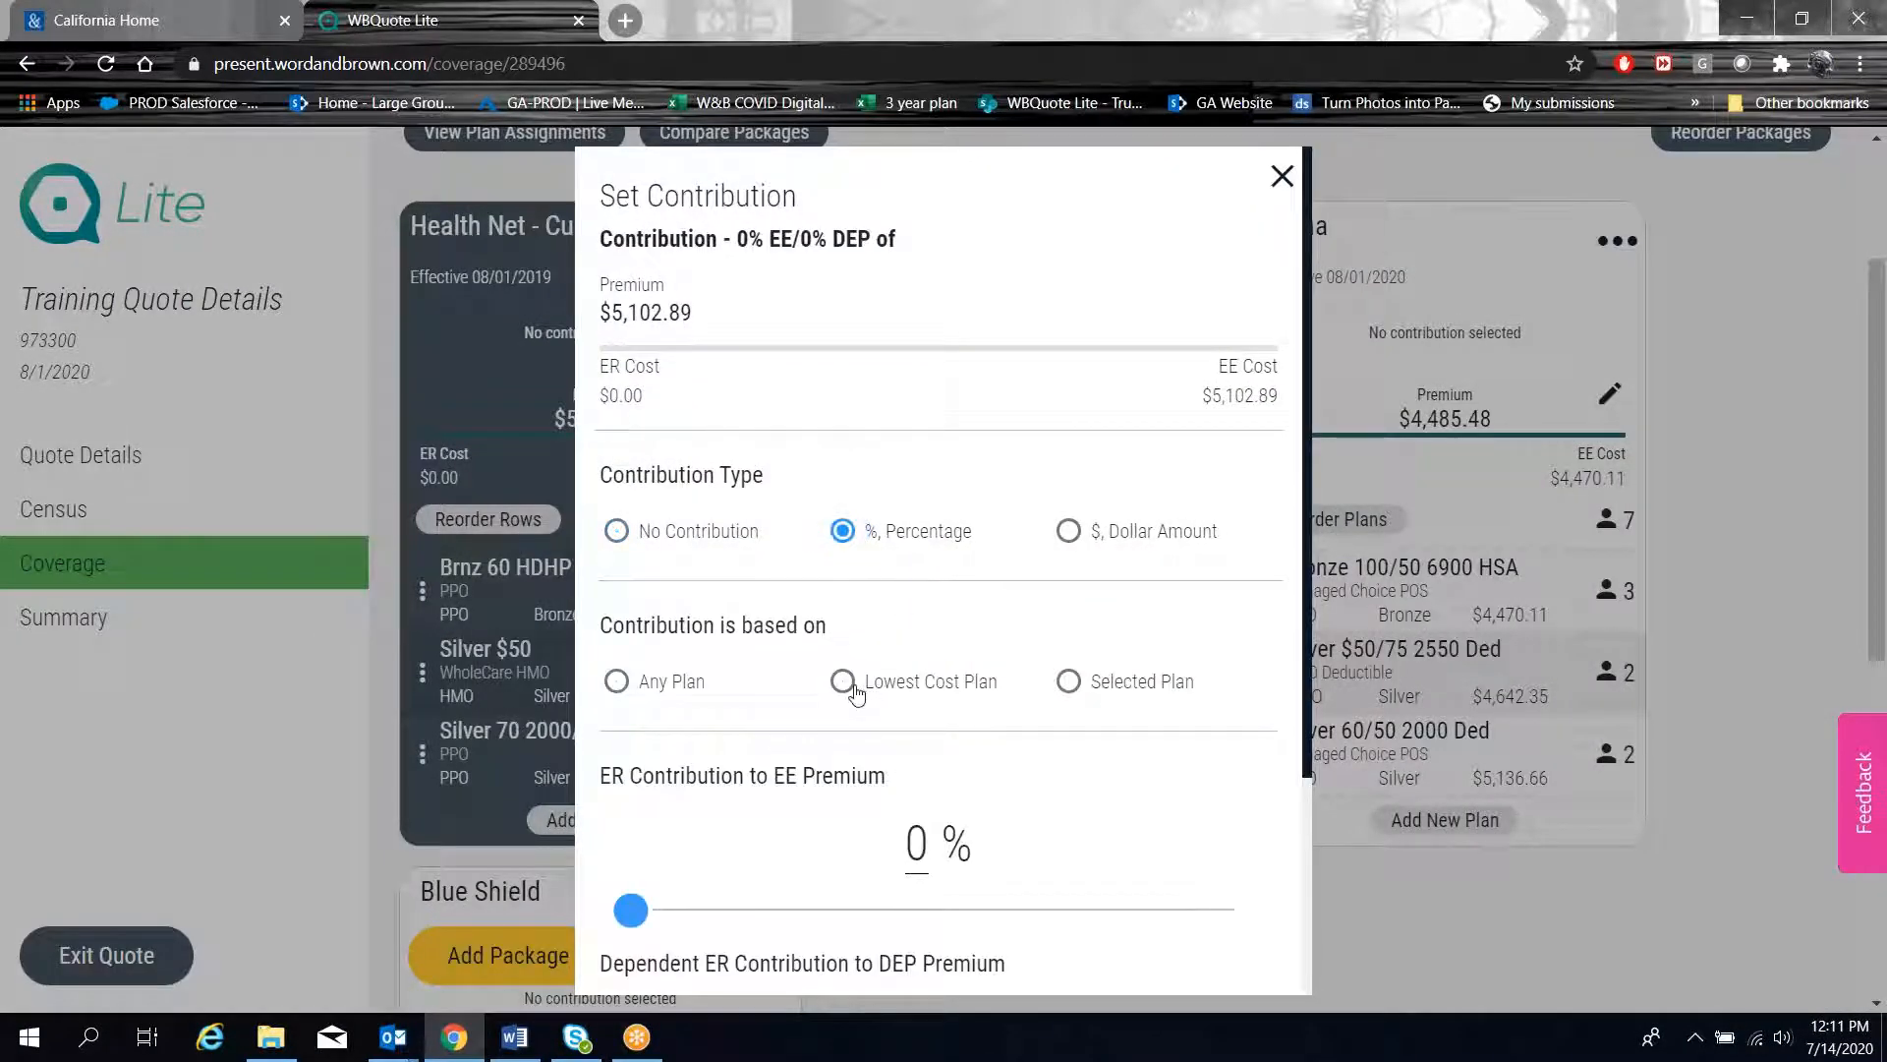
left_click(845, 681)
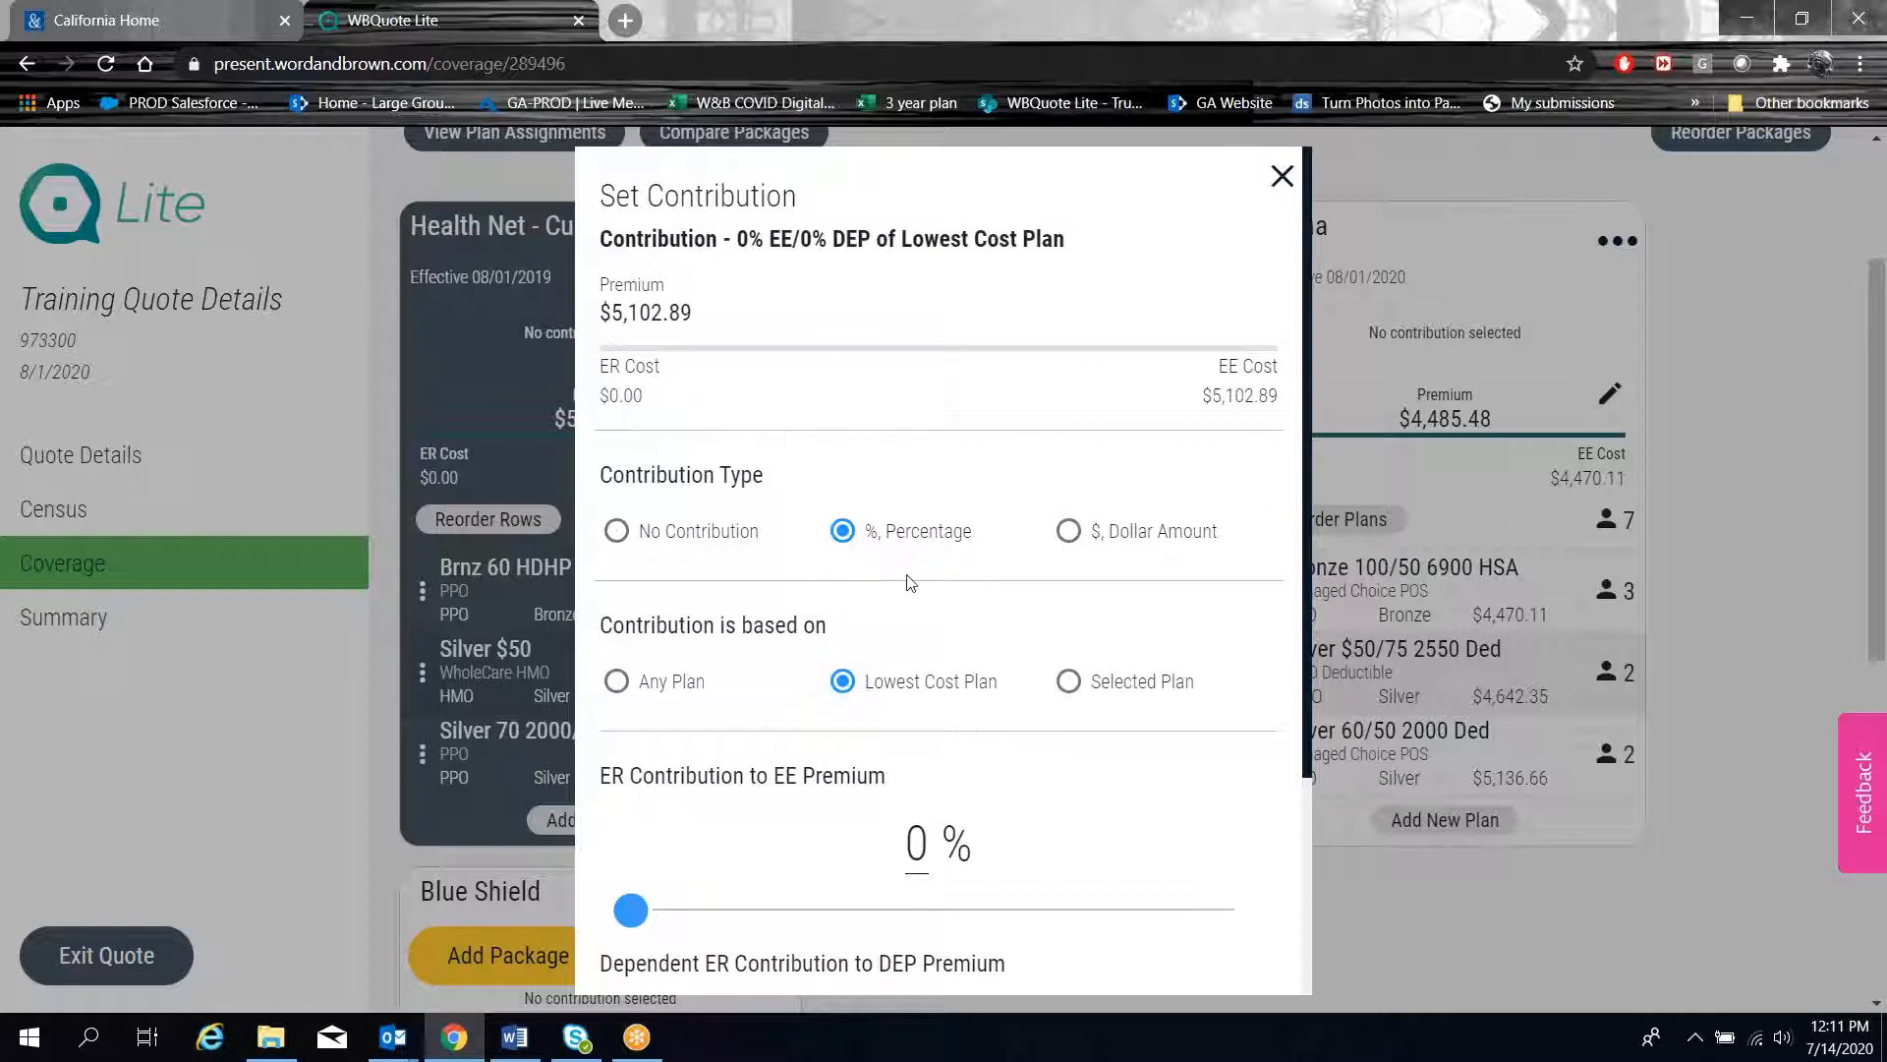
- Set the ER contribution to the EE premium to 75%
scroll(909, 582, "down", 3)
left_click(920, 618)
left_click_drag(922, 594, 896, 608)
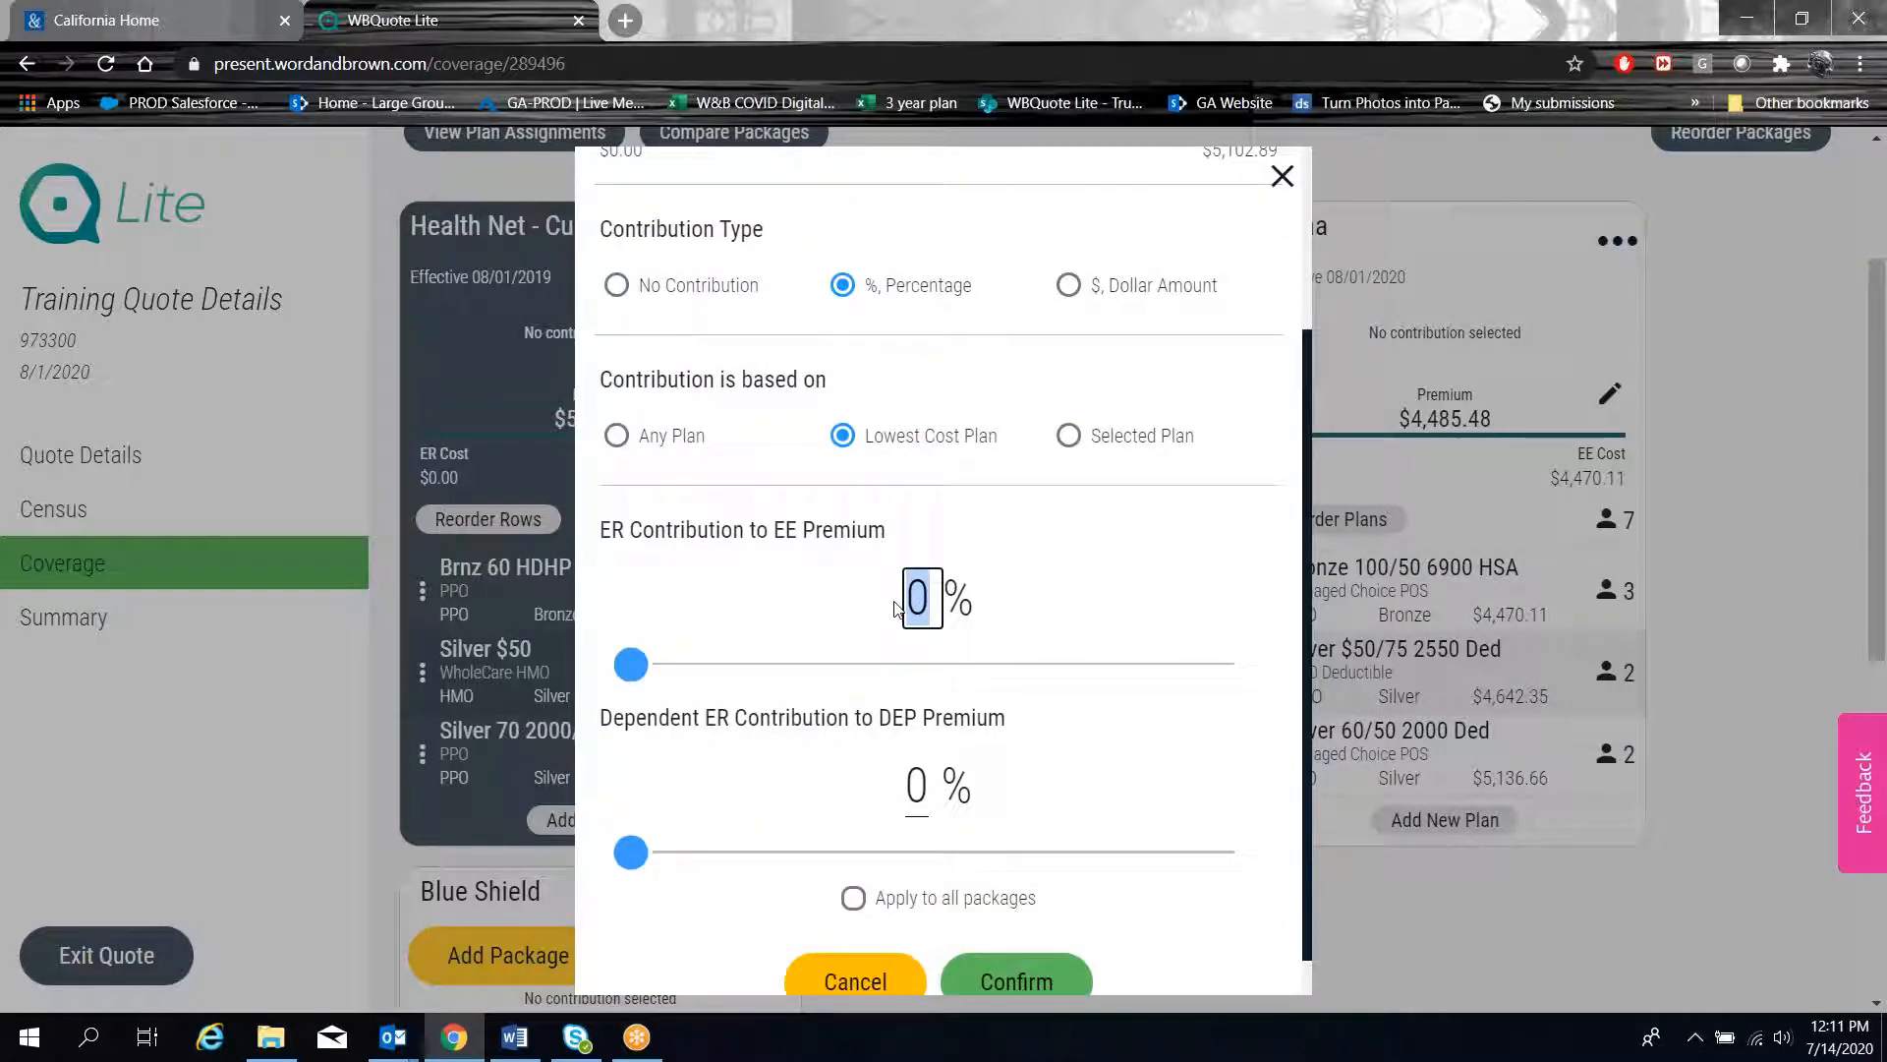
type("75")
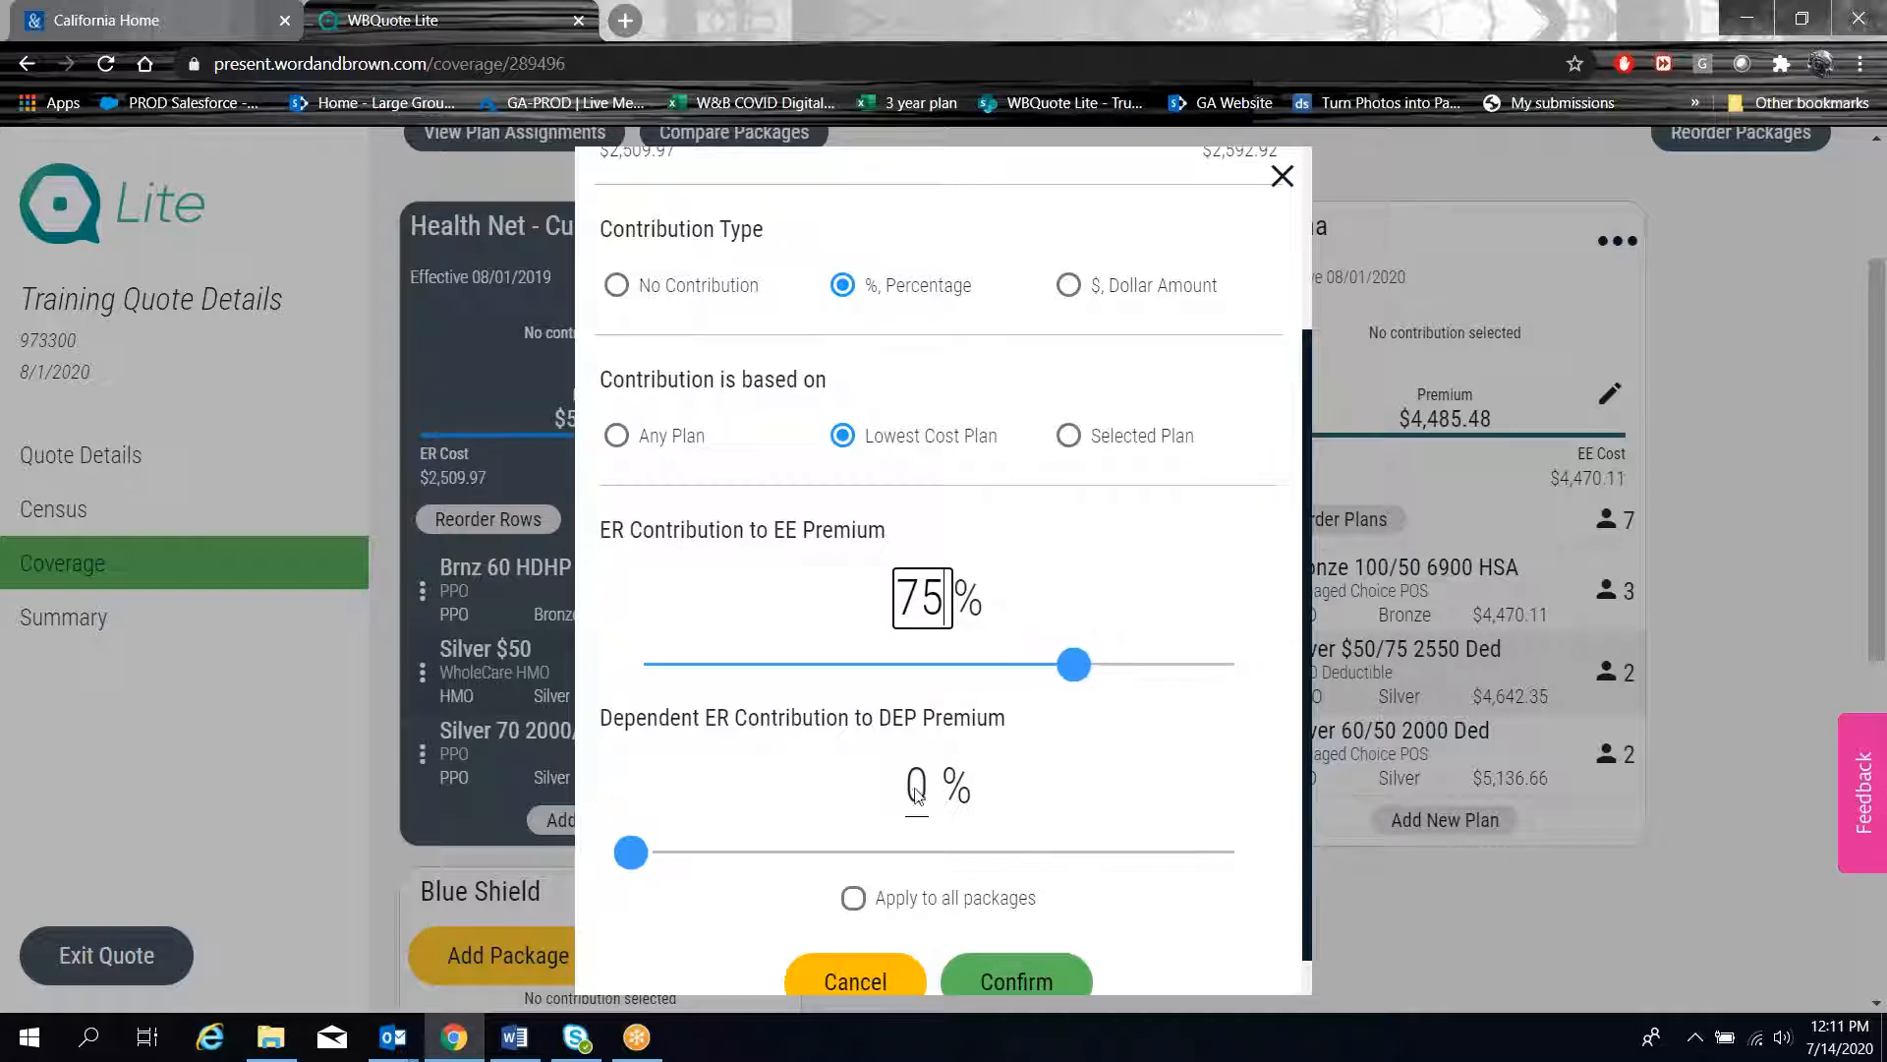
- Set the dependent ER contribution to the DEP premium to 75% and apply the contribution to all packages
left_click_drag(629, 852, 1087, 886)
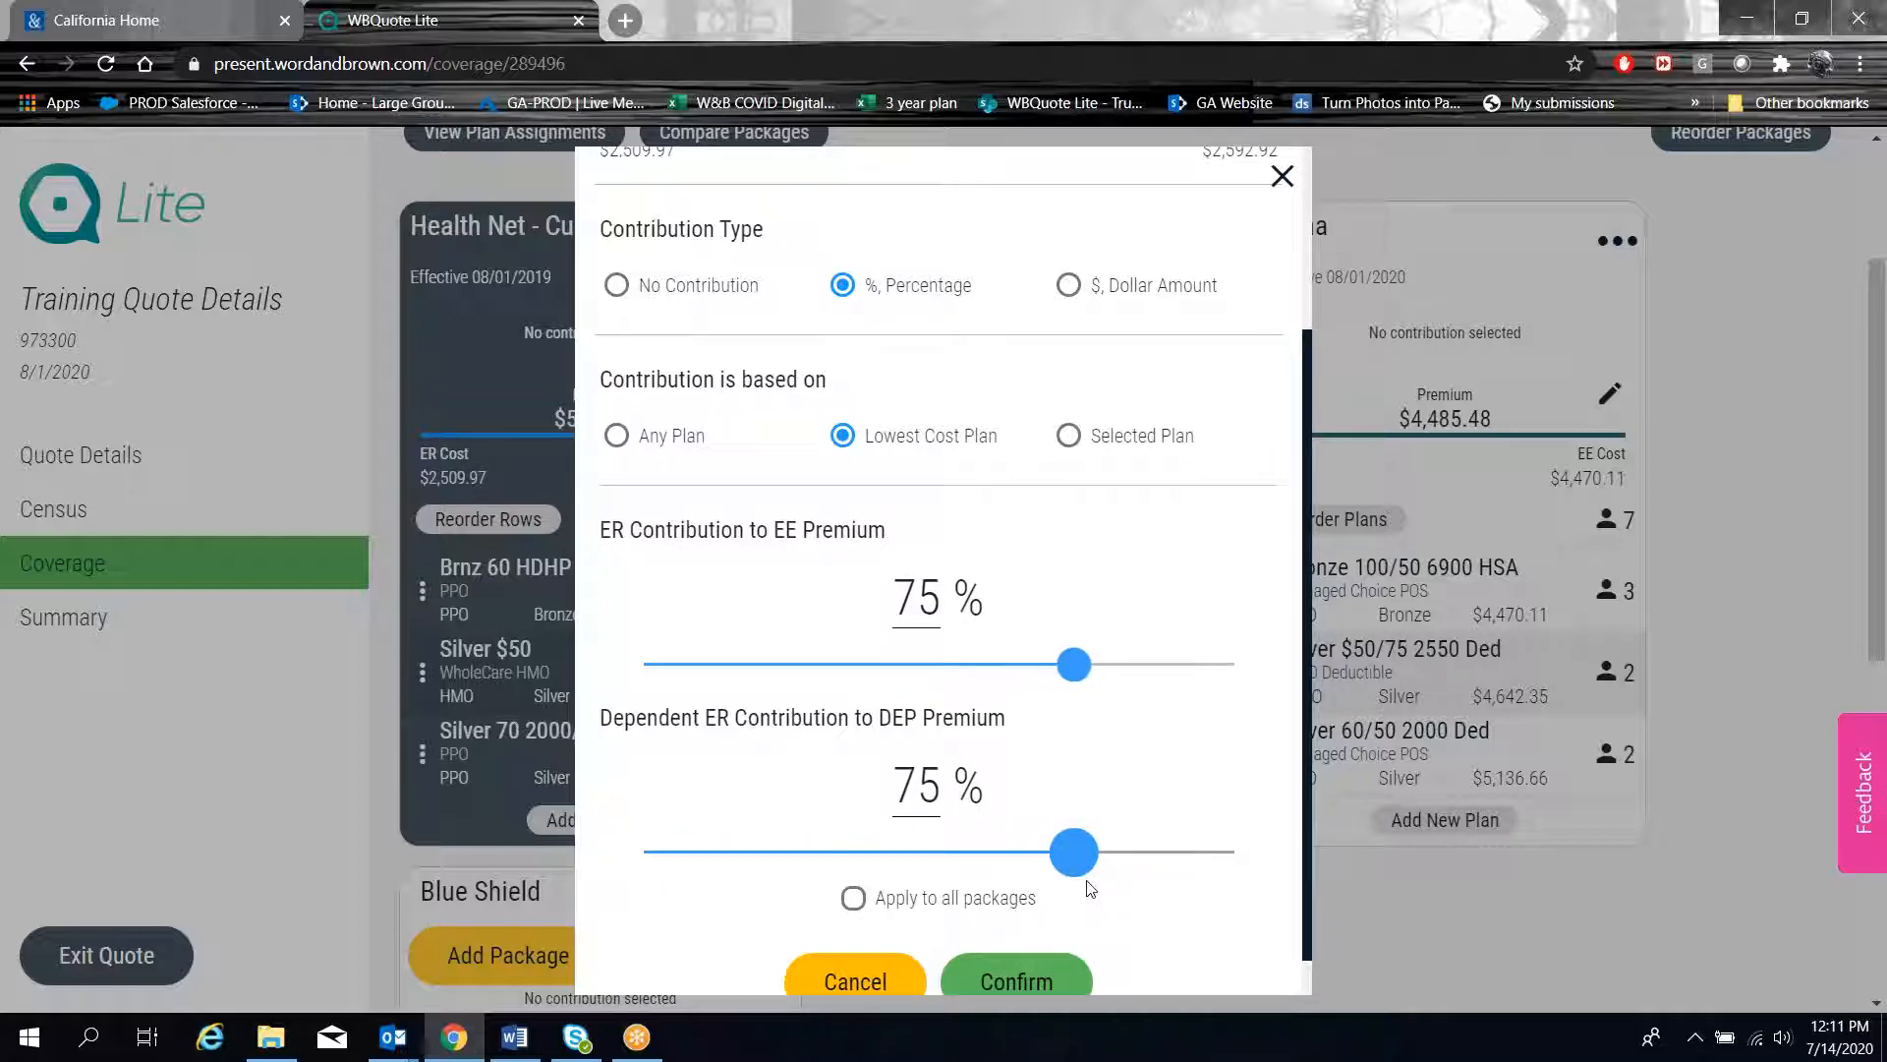
left_click(855, 899)
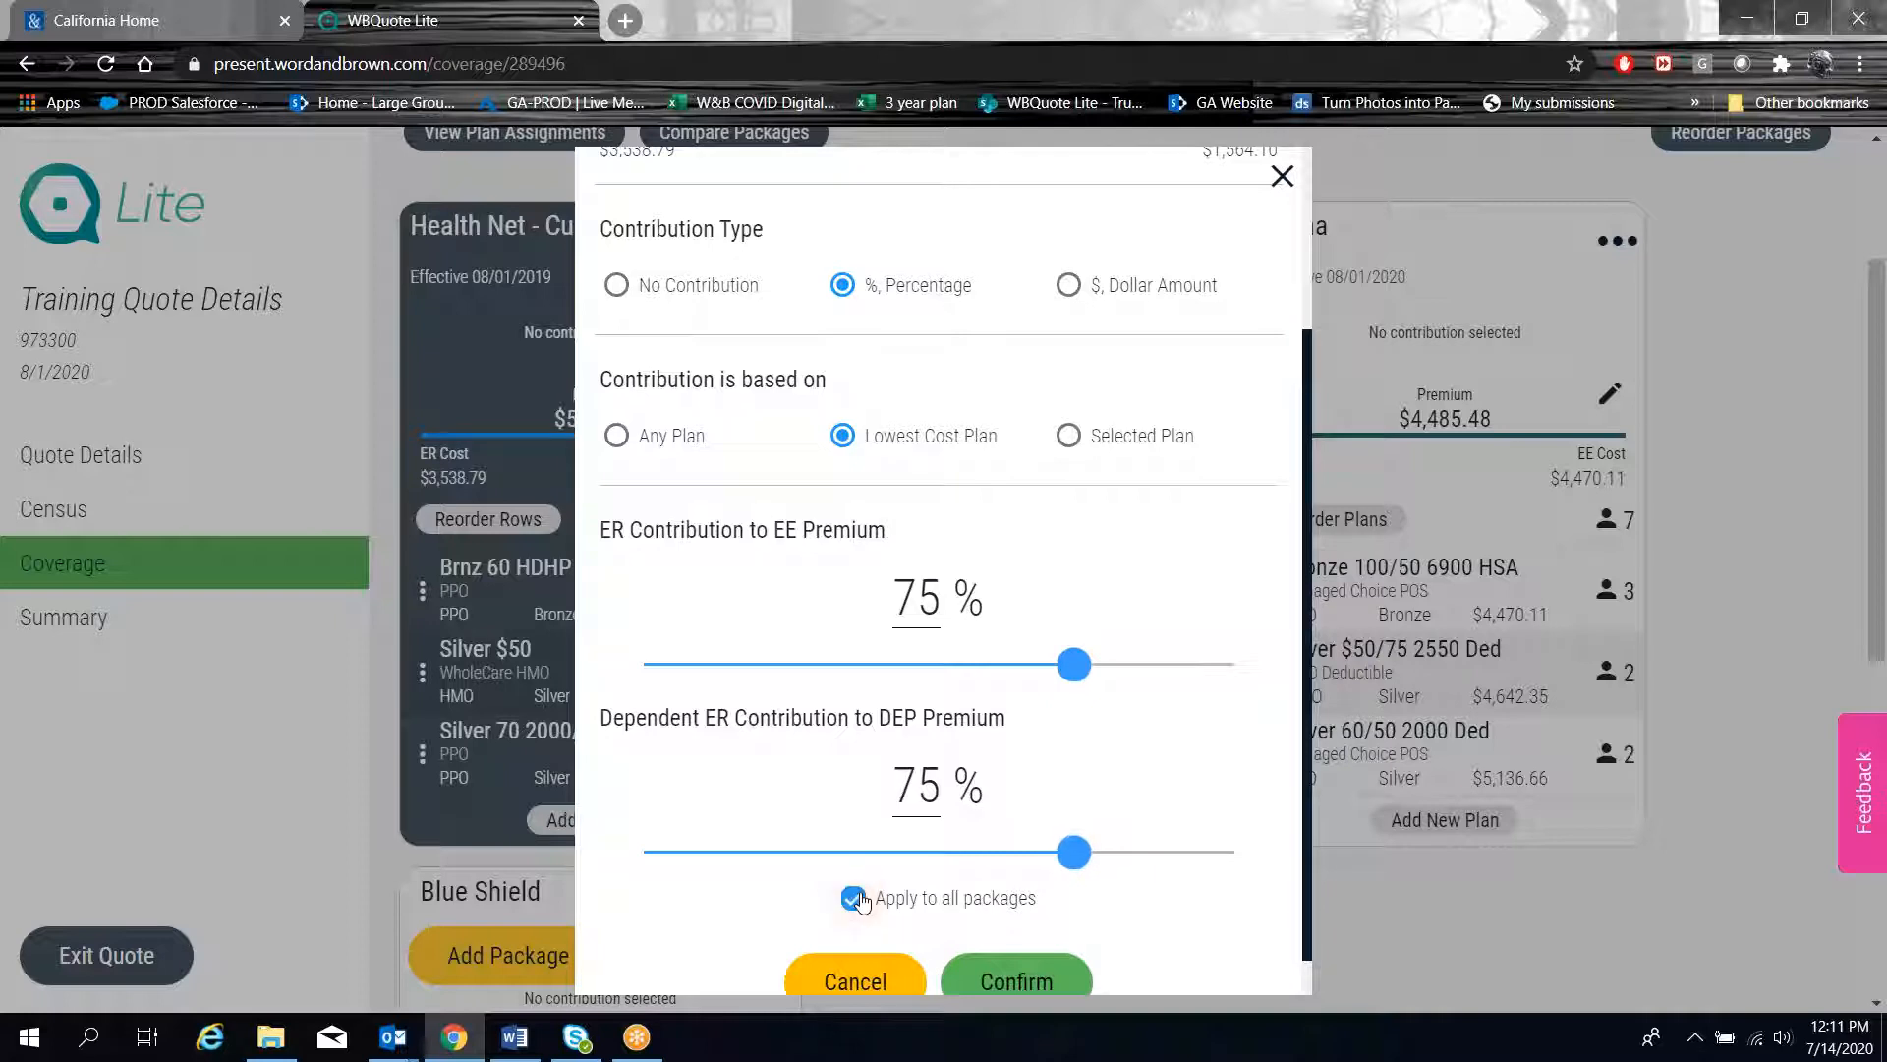
left_click(1017, 984)
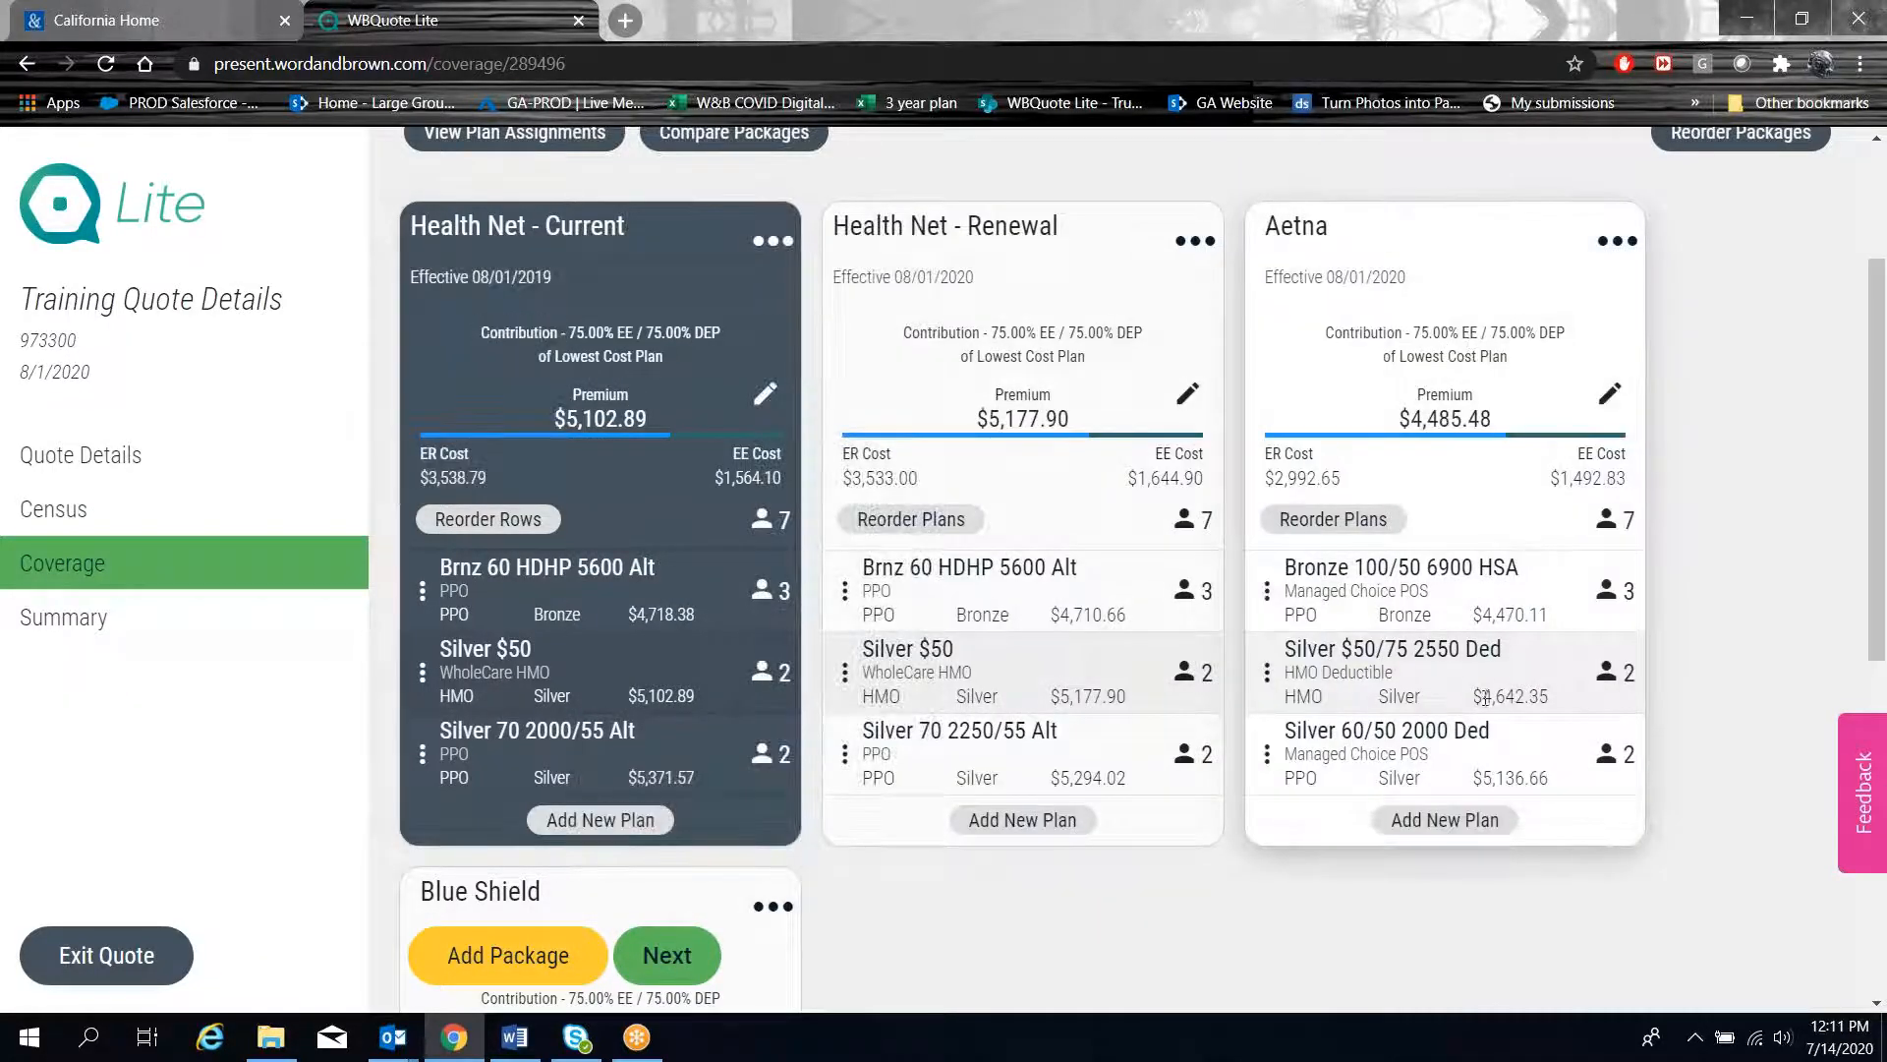
- Duplicate the Health Net - Renewal medical package as an additional Health Net package
scroll(772, 541, "down", 4)
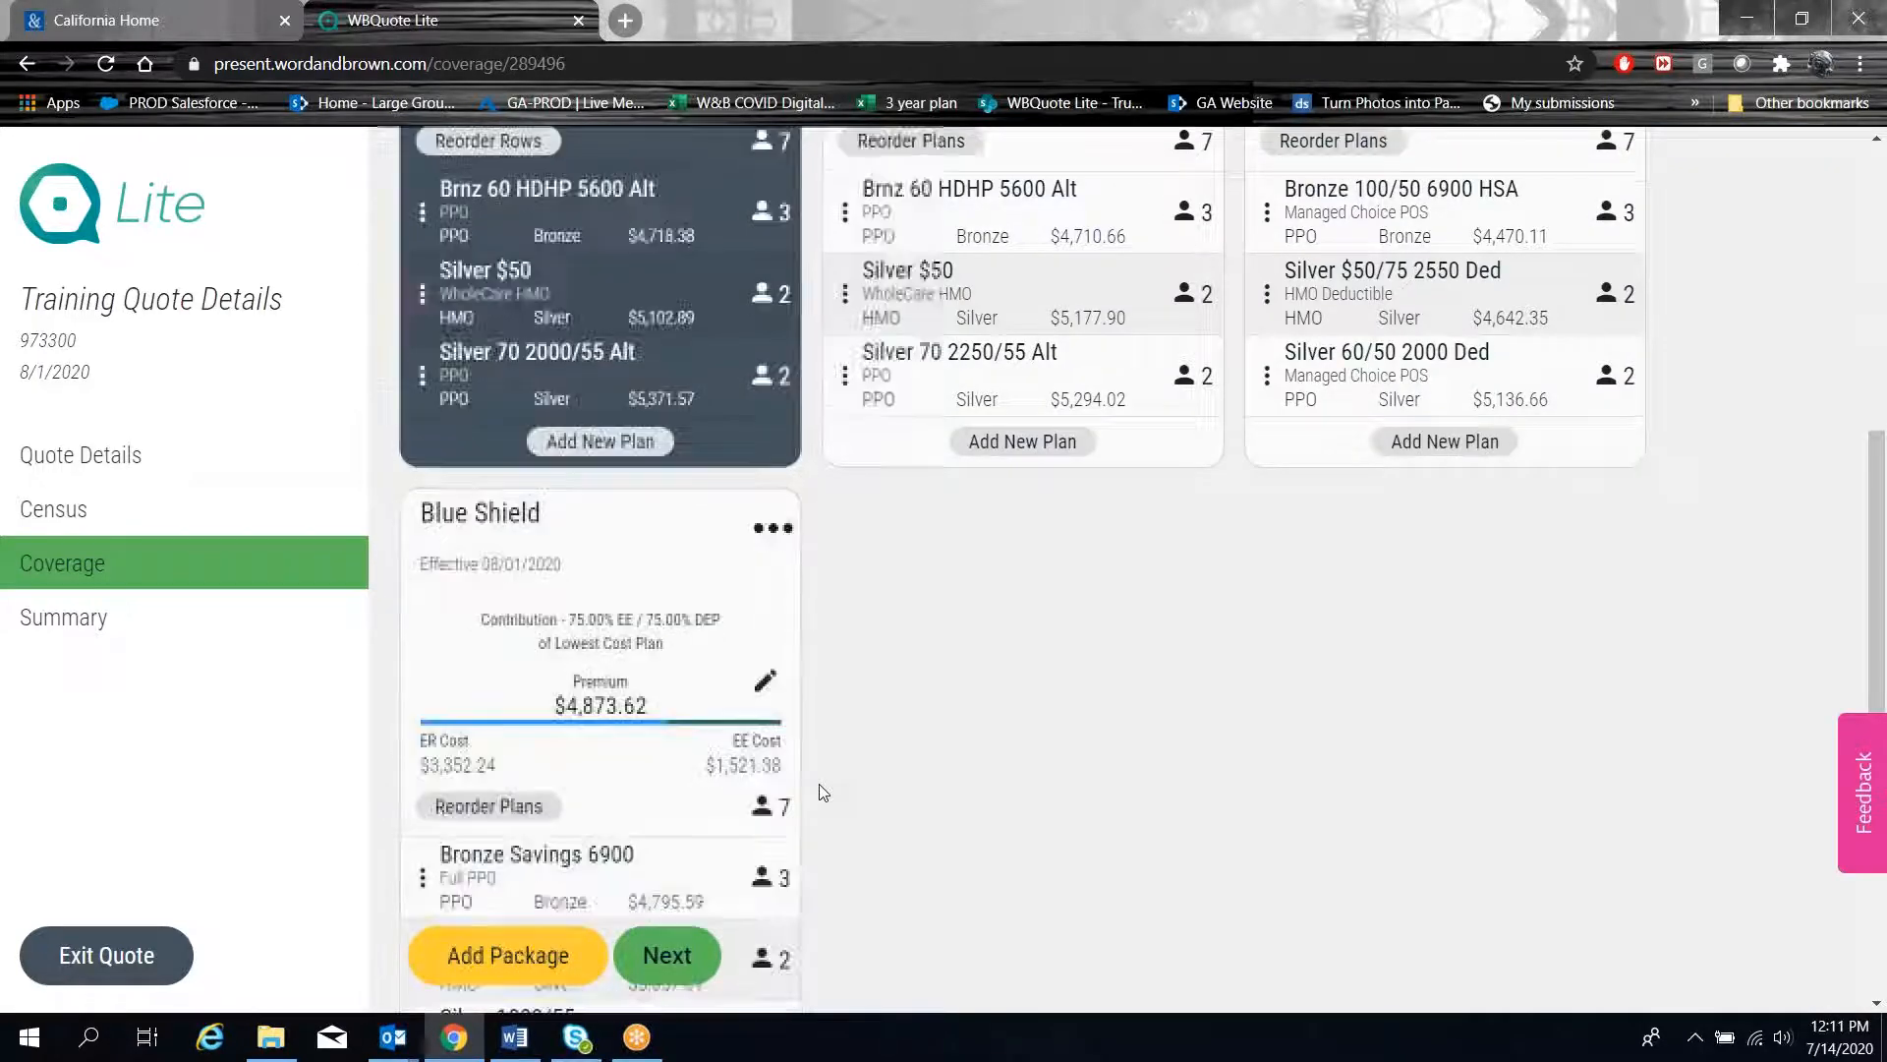
scroll(823, 791, "down", 4)
scroll(823, 792, "up", 10)
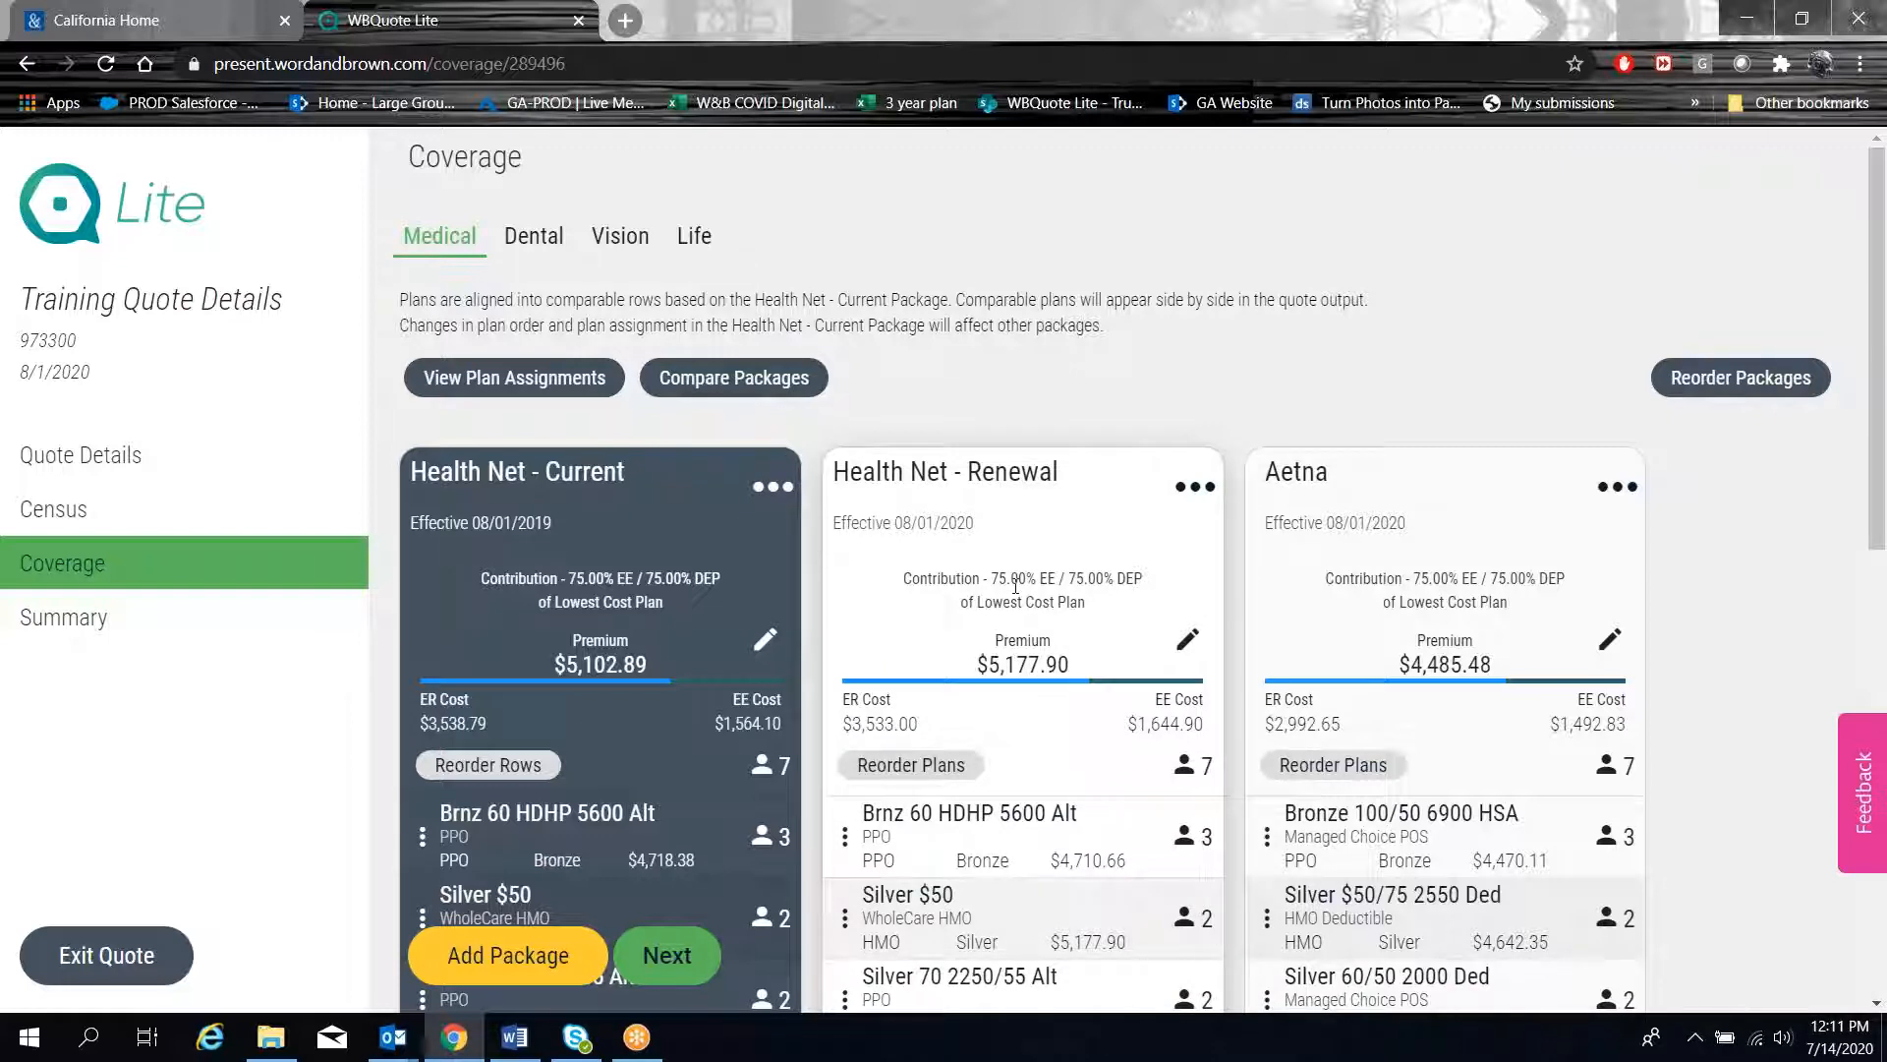
left_click(1195, 486)
left_click(1268, 647)
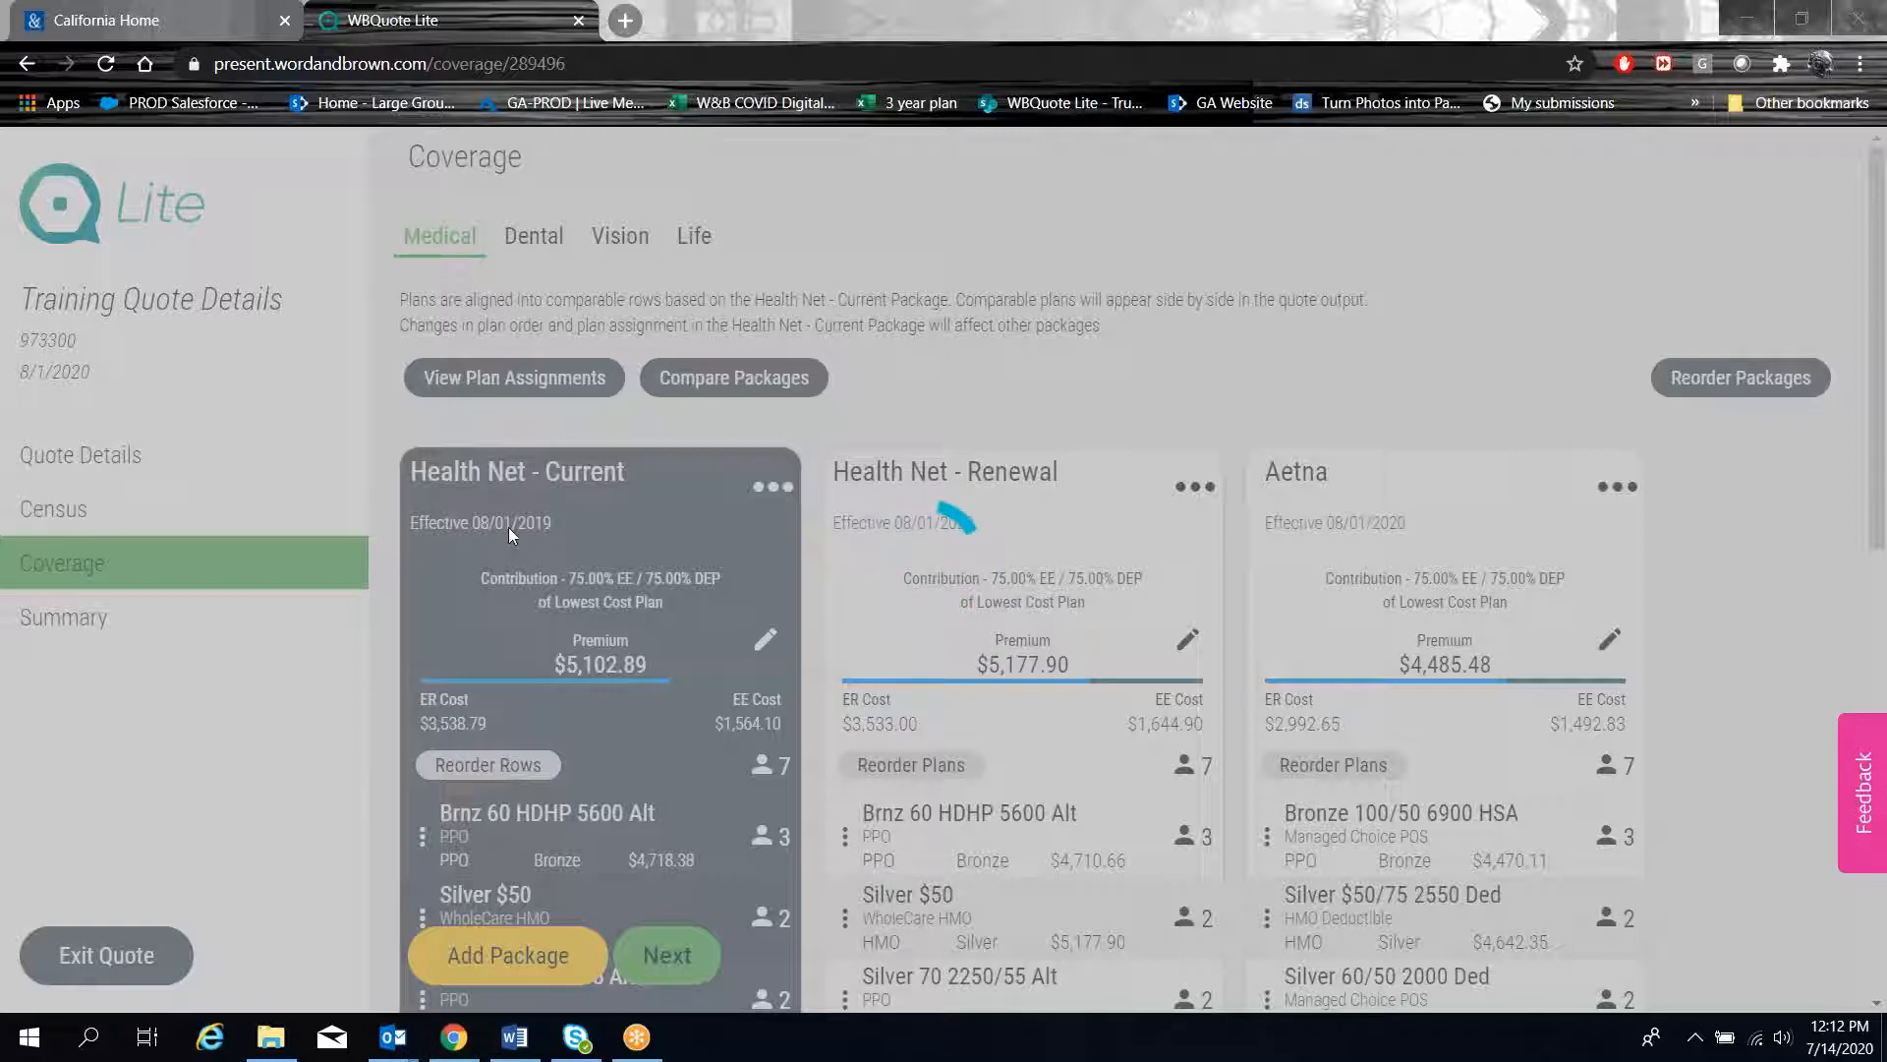
- Set the additional Health Net package's ER contributions to the employee and dependent premiums to 70% each
scroll(1168, 644, "down", 5)
scroll(1168, 643, "down", 4)
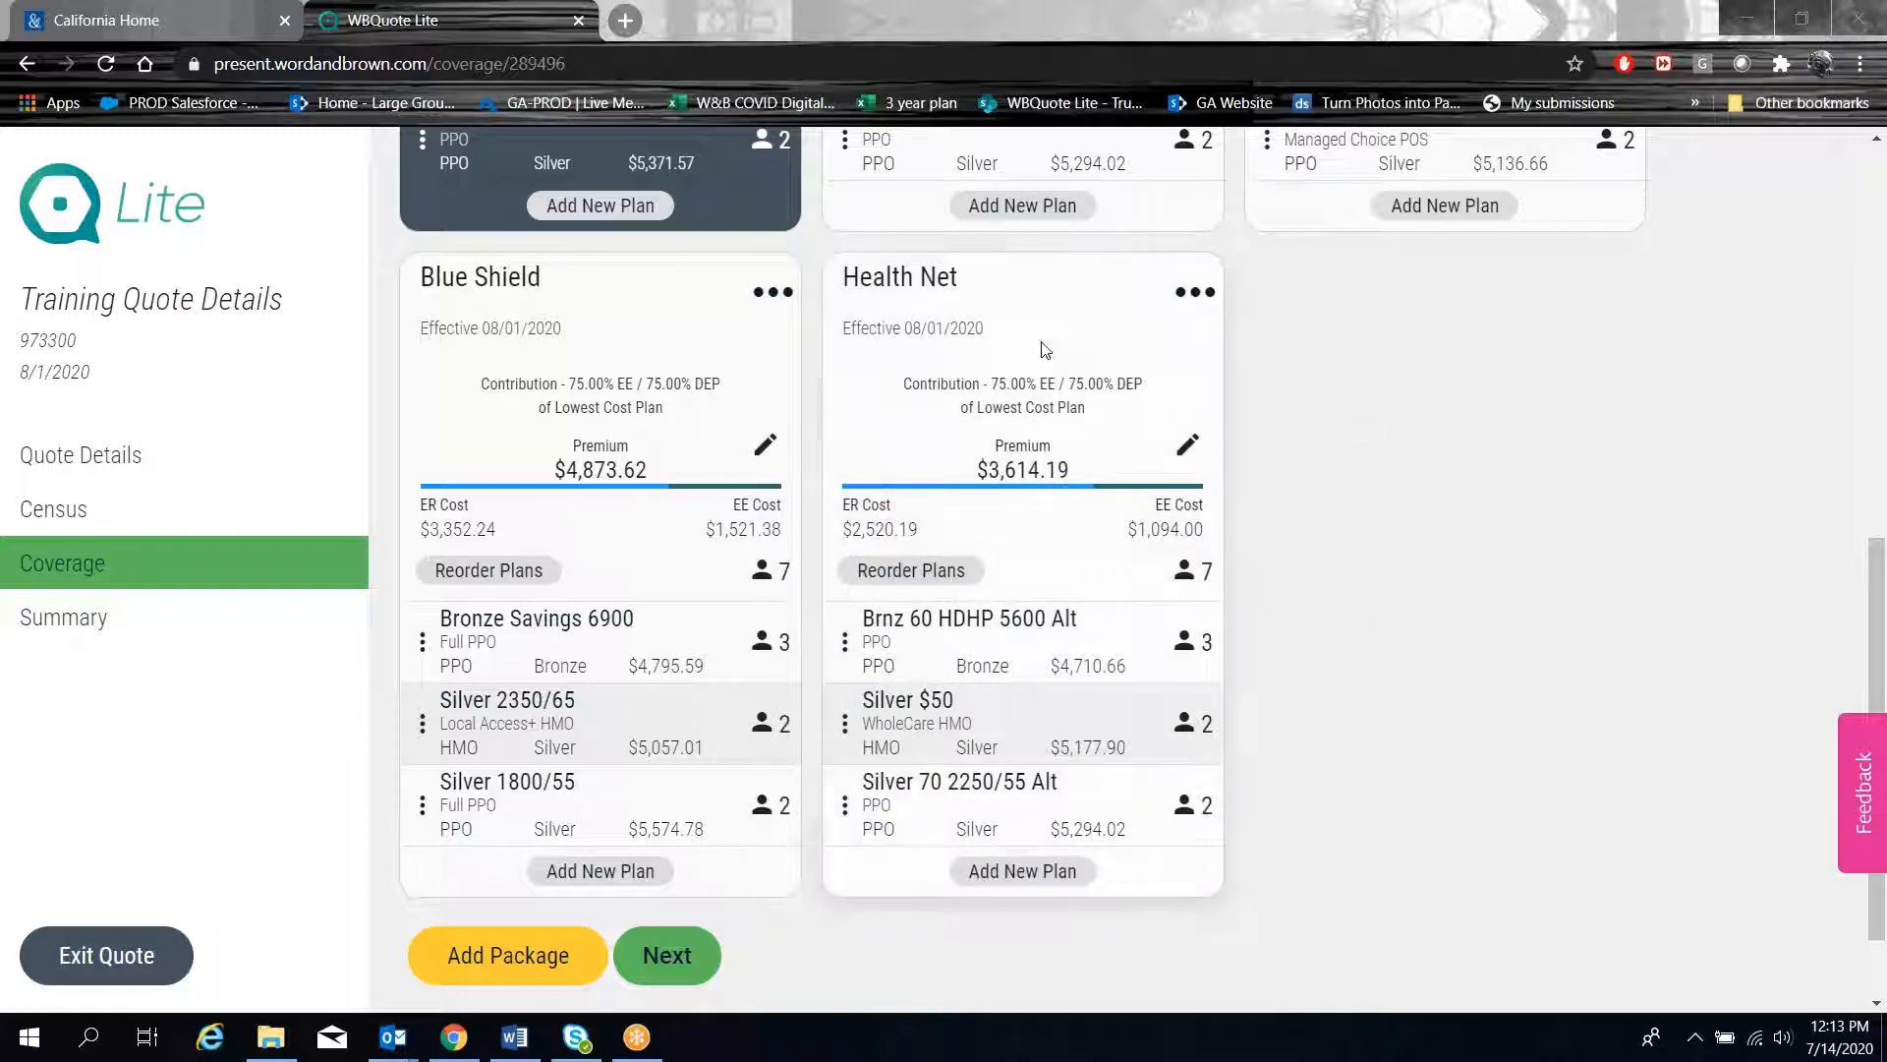
left_click(1186, 447)
scroll(1087, 688, "down", 3)
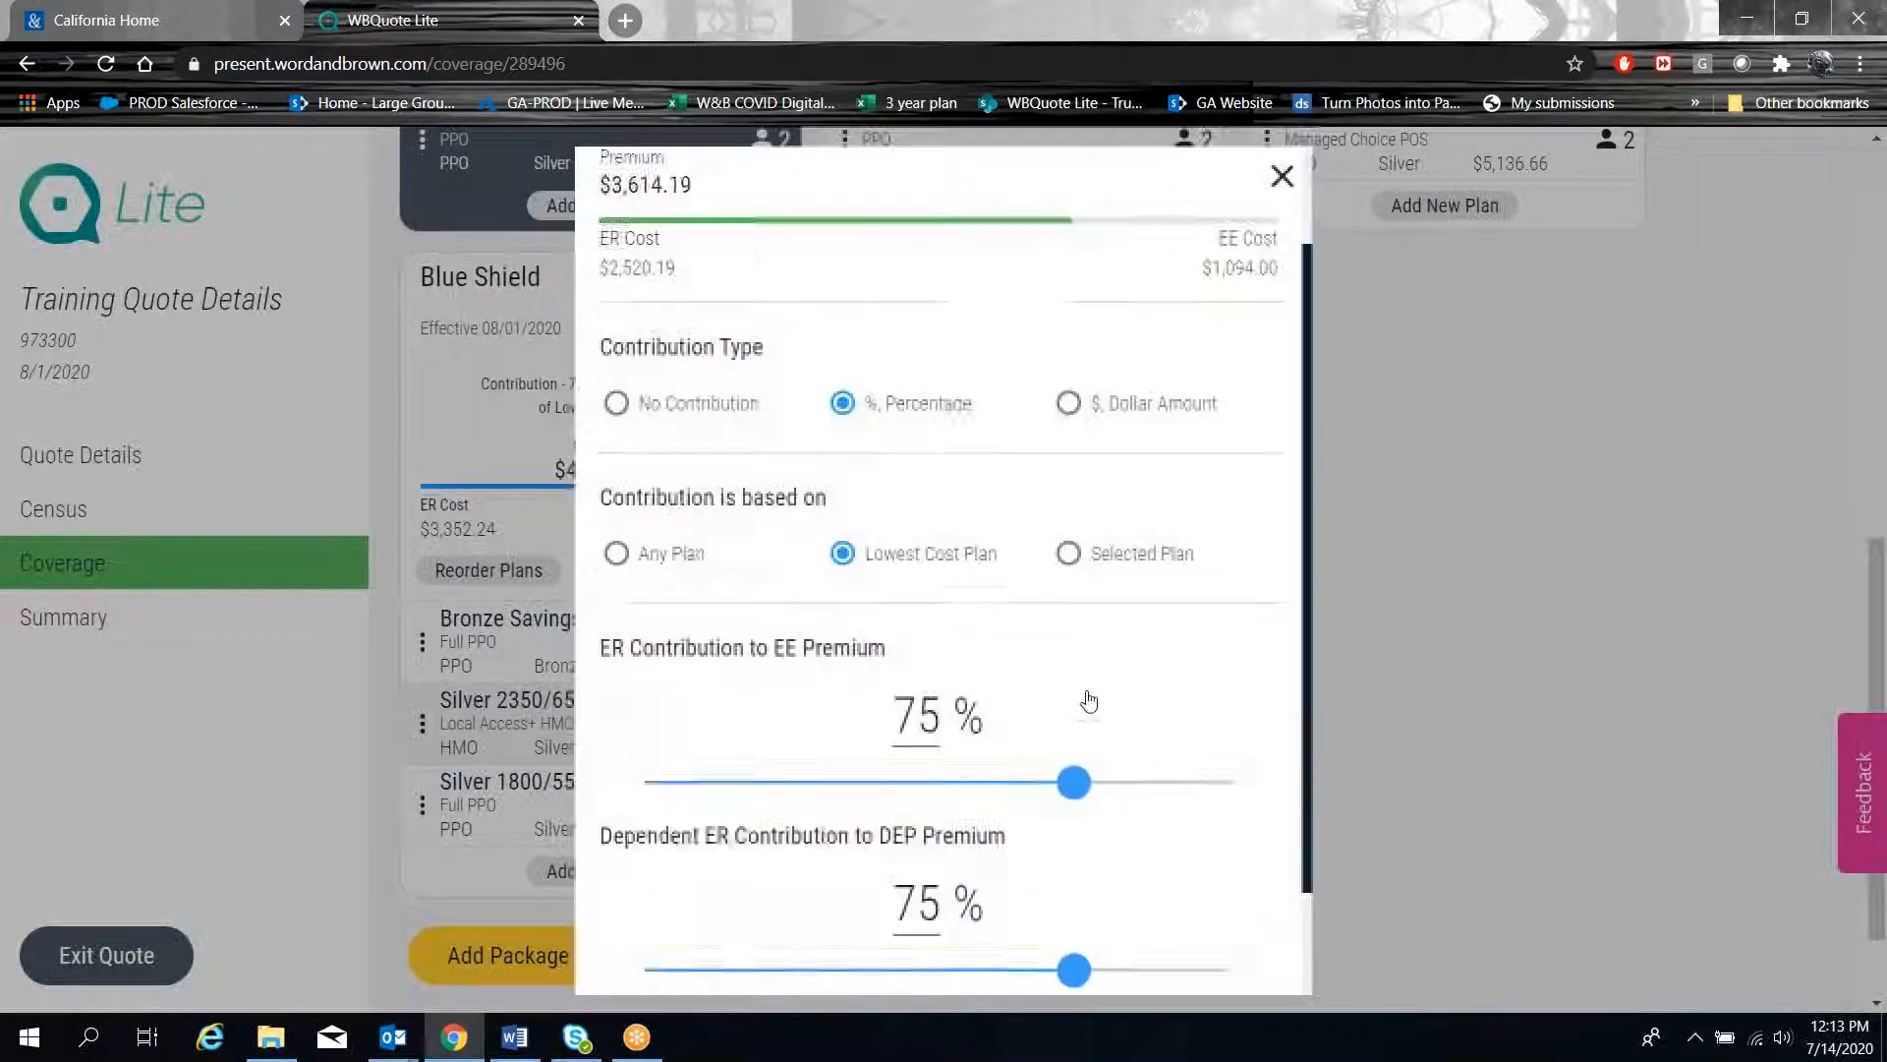
left_click_drag(1080, 649, 1059, 649)
mouse_move(1070, 837)
left_mouse_down()
mouse_move(1036, 836)
mouse_move(1055, 845)
left_mouse_up()
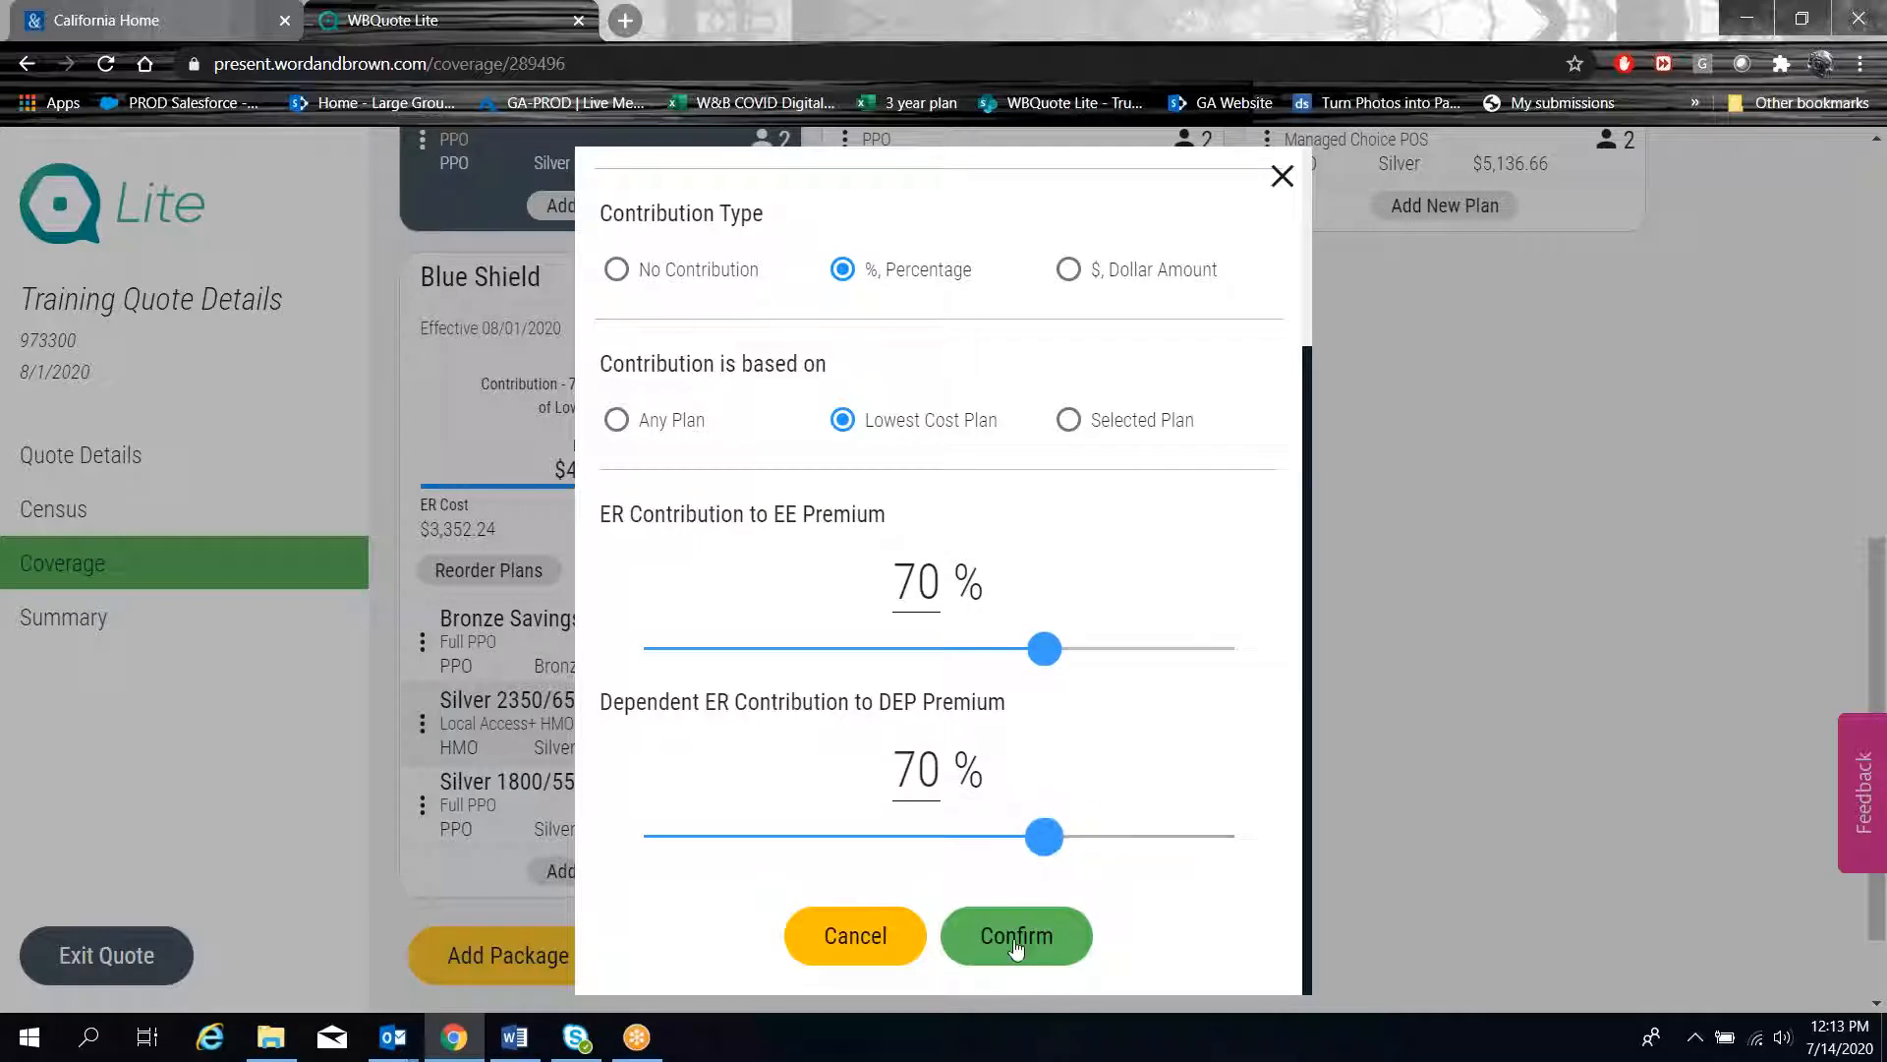
left_click(1018, 939)
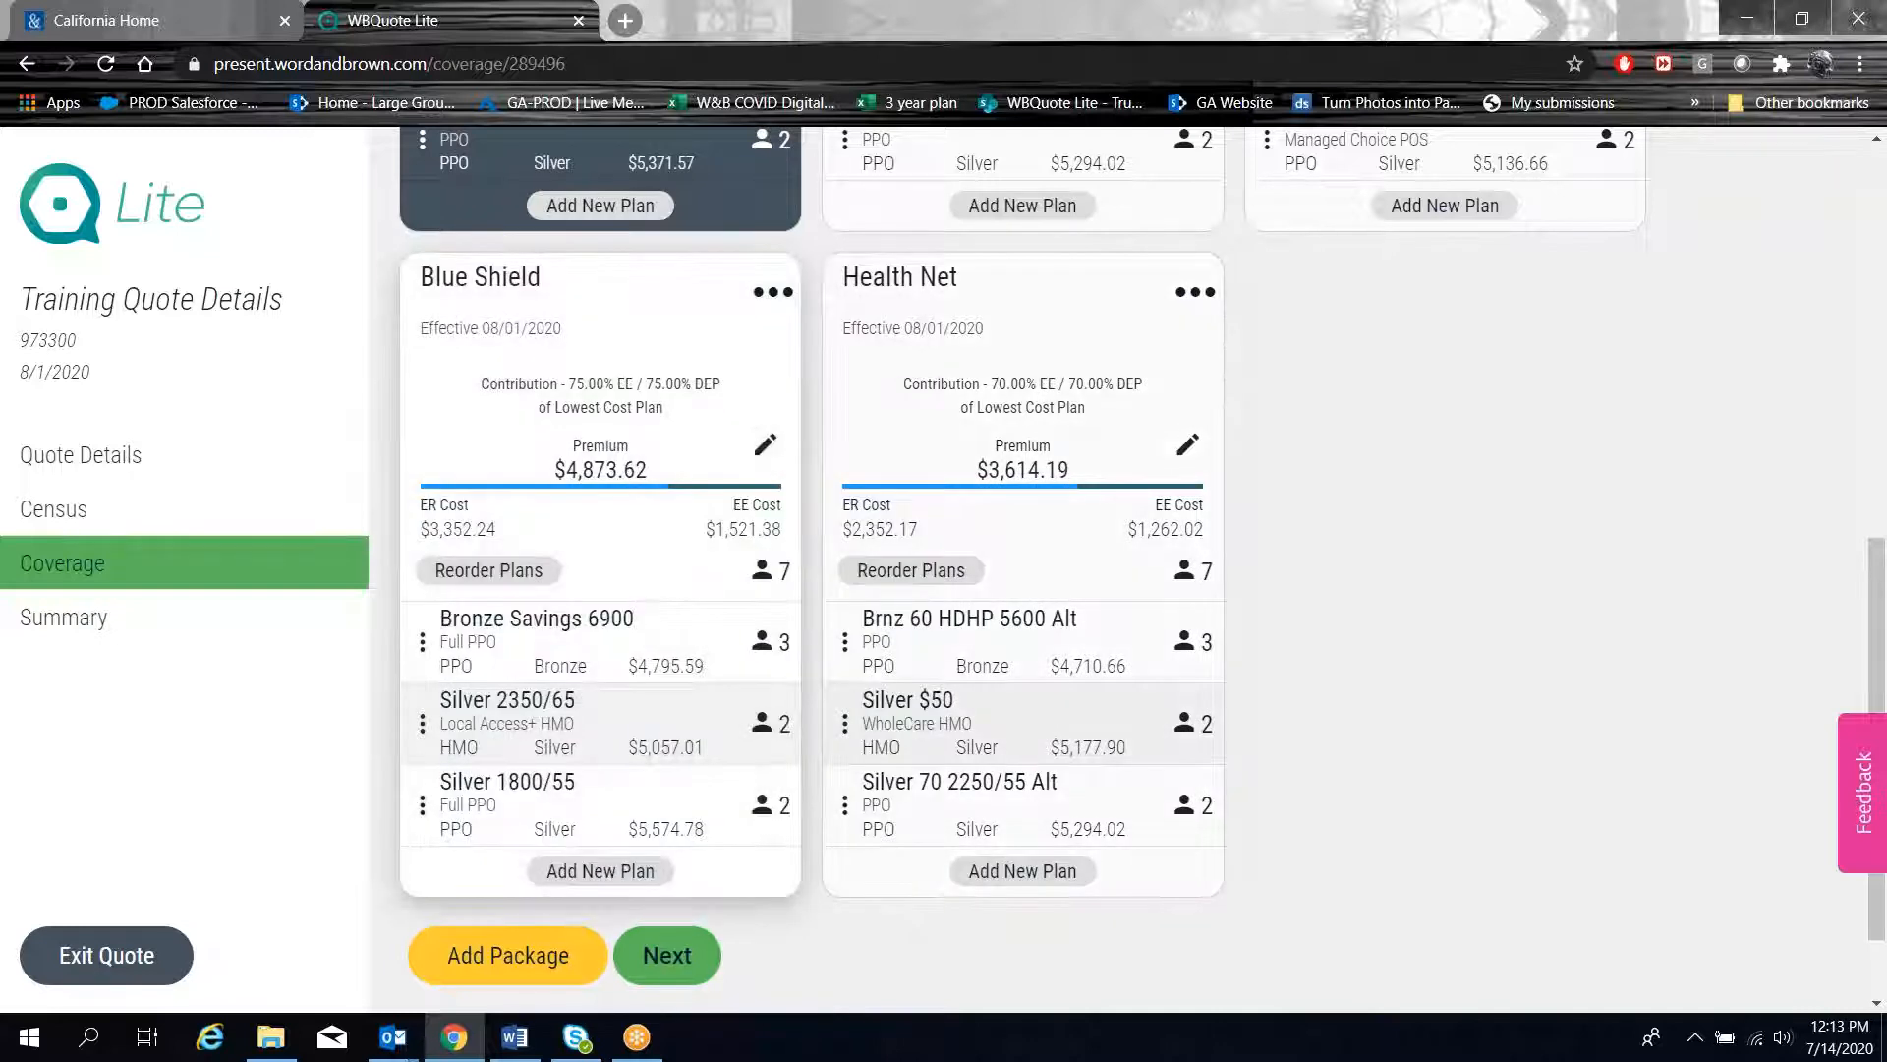
- Compare all the medical packages side by side against the Health Net - Current package, including the additional Health Net package
scroll(933, 483, "up", 6)
scroll(1113, 366, "up", 1)
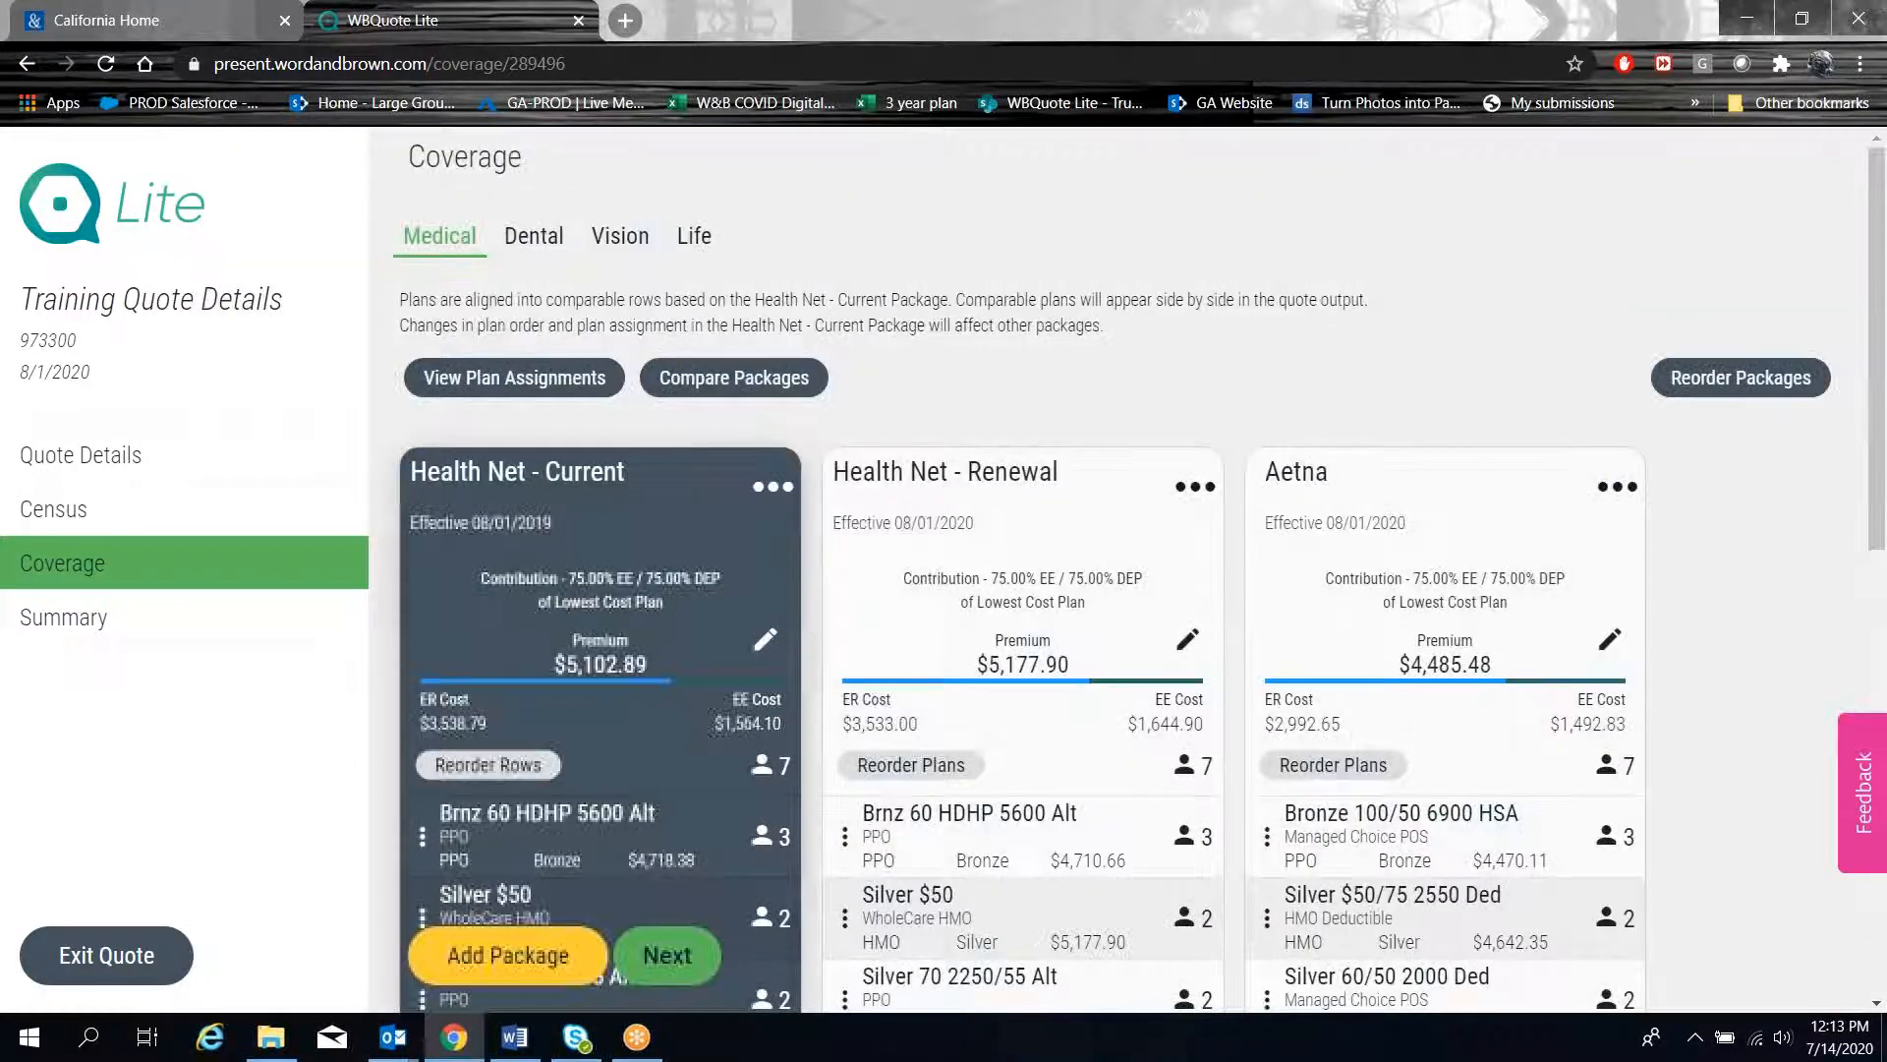
left_click(767, 390)
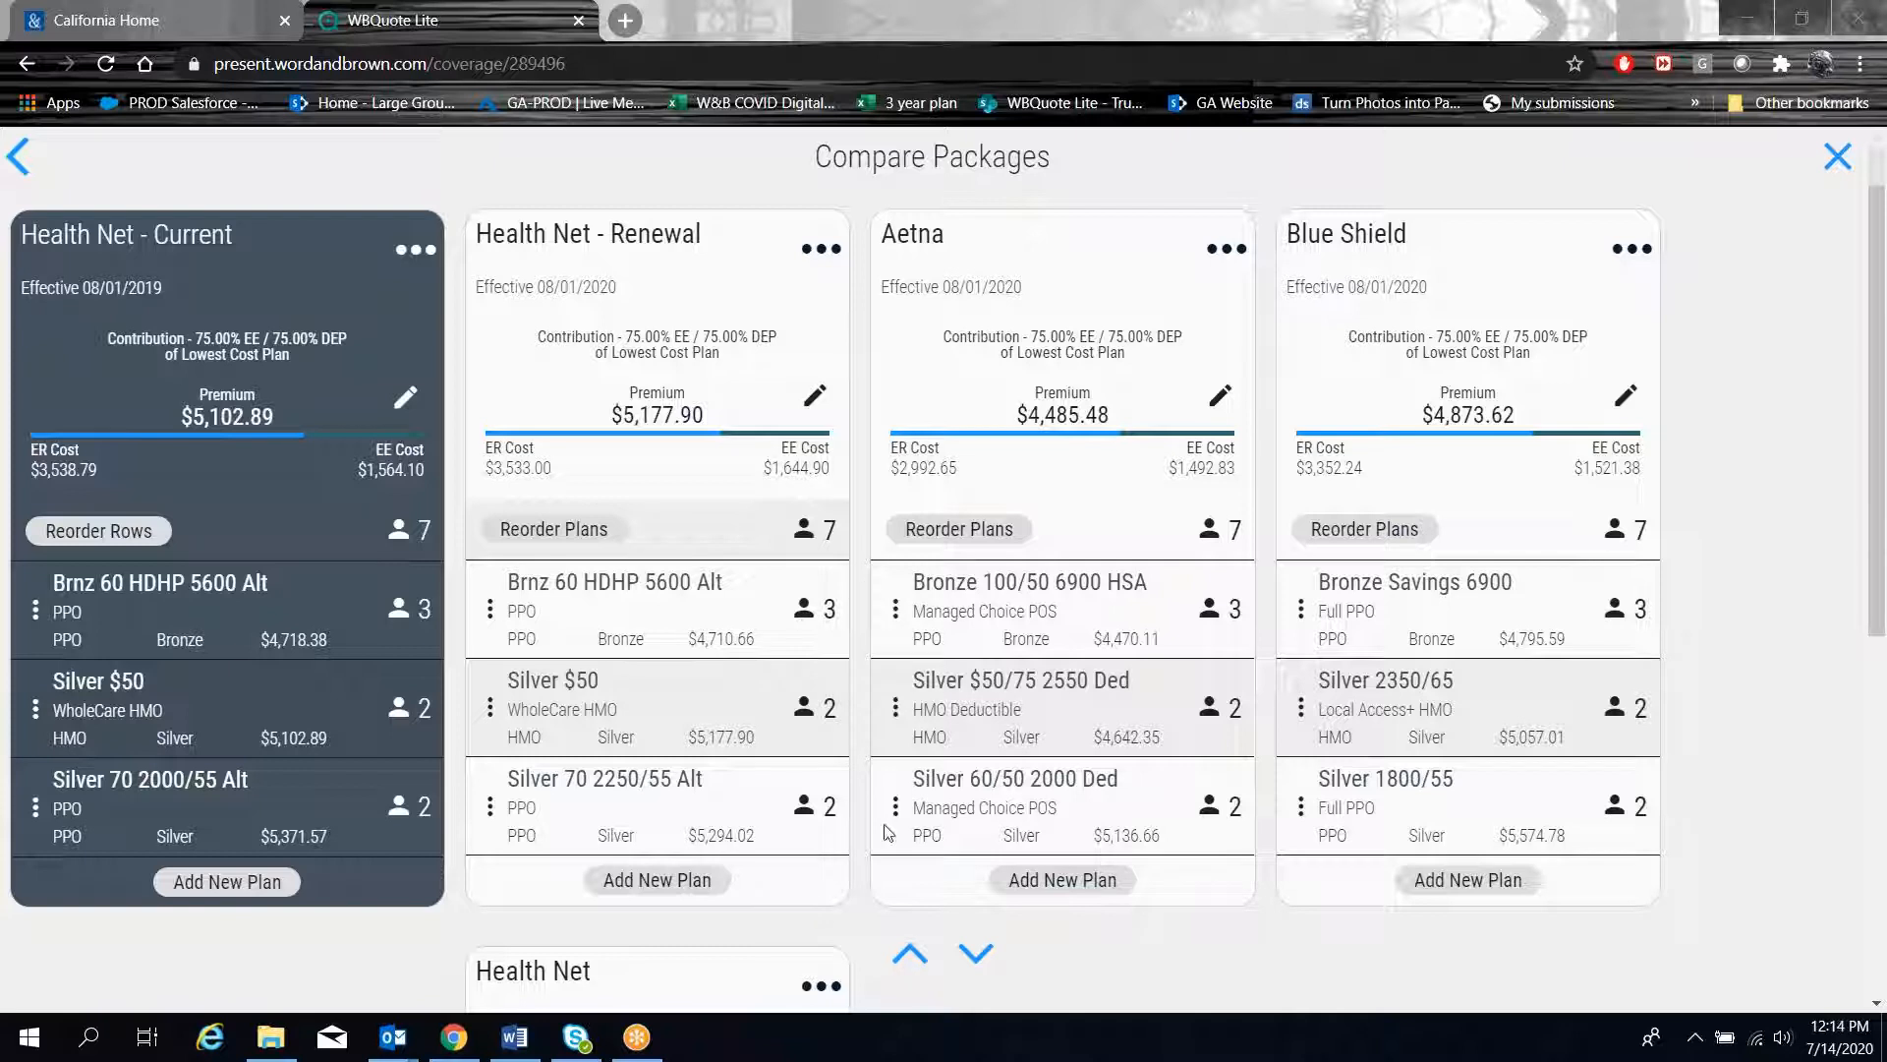
left_click(974, 954)
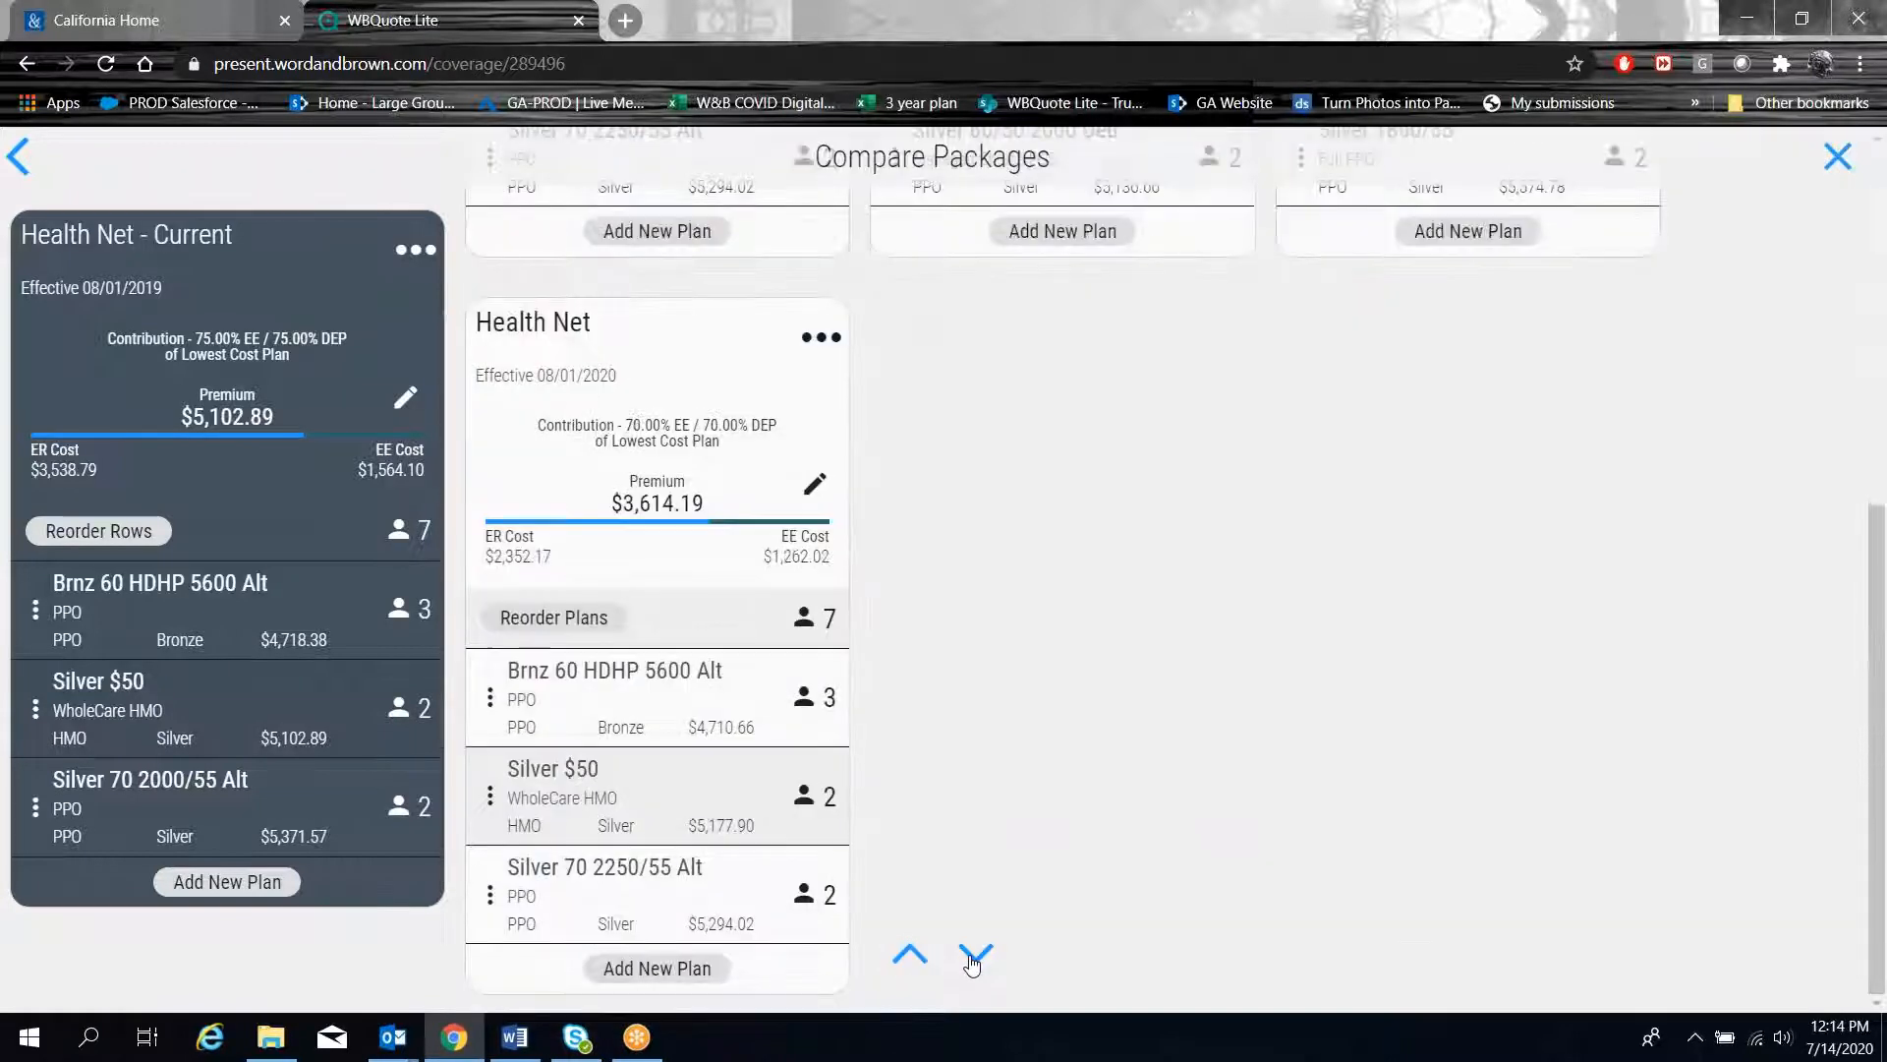
left_click(910, 955)
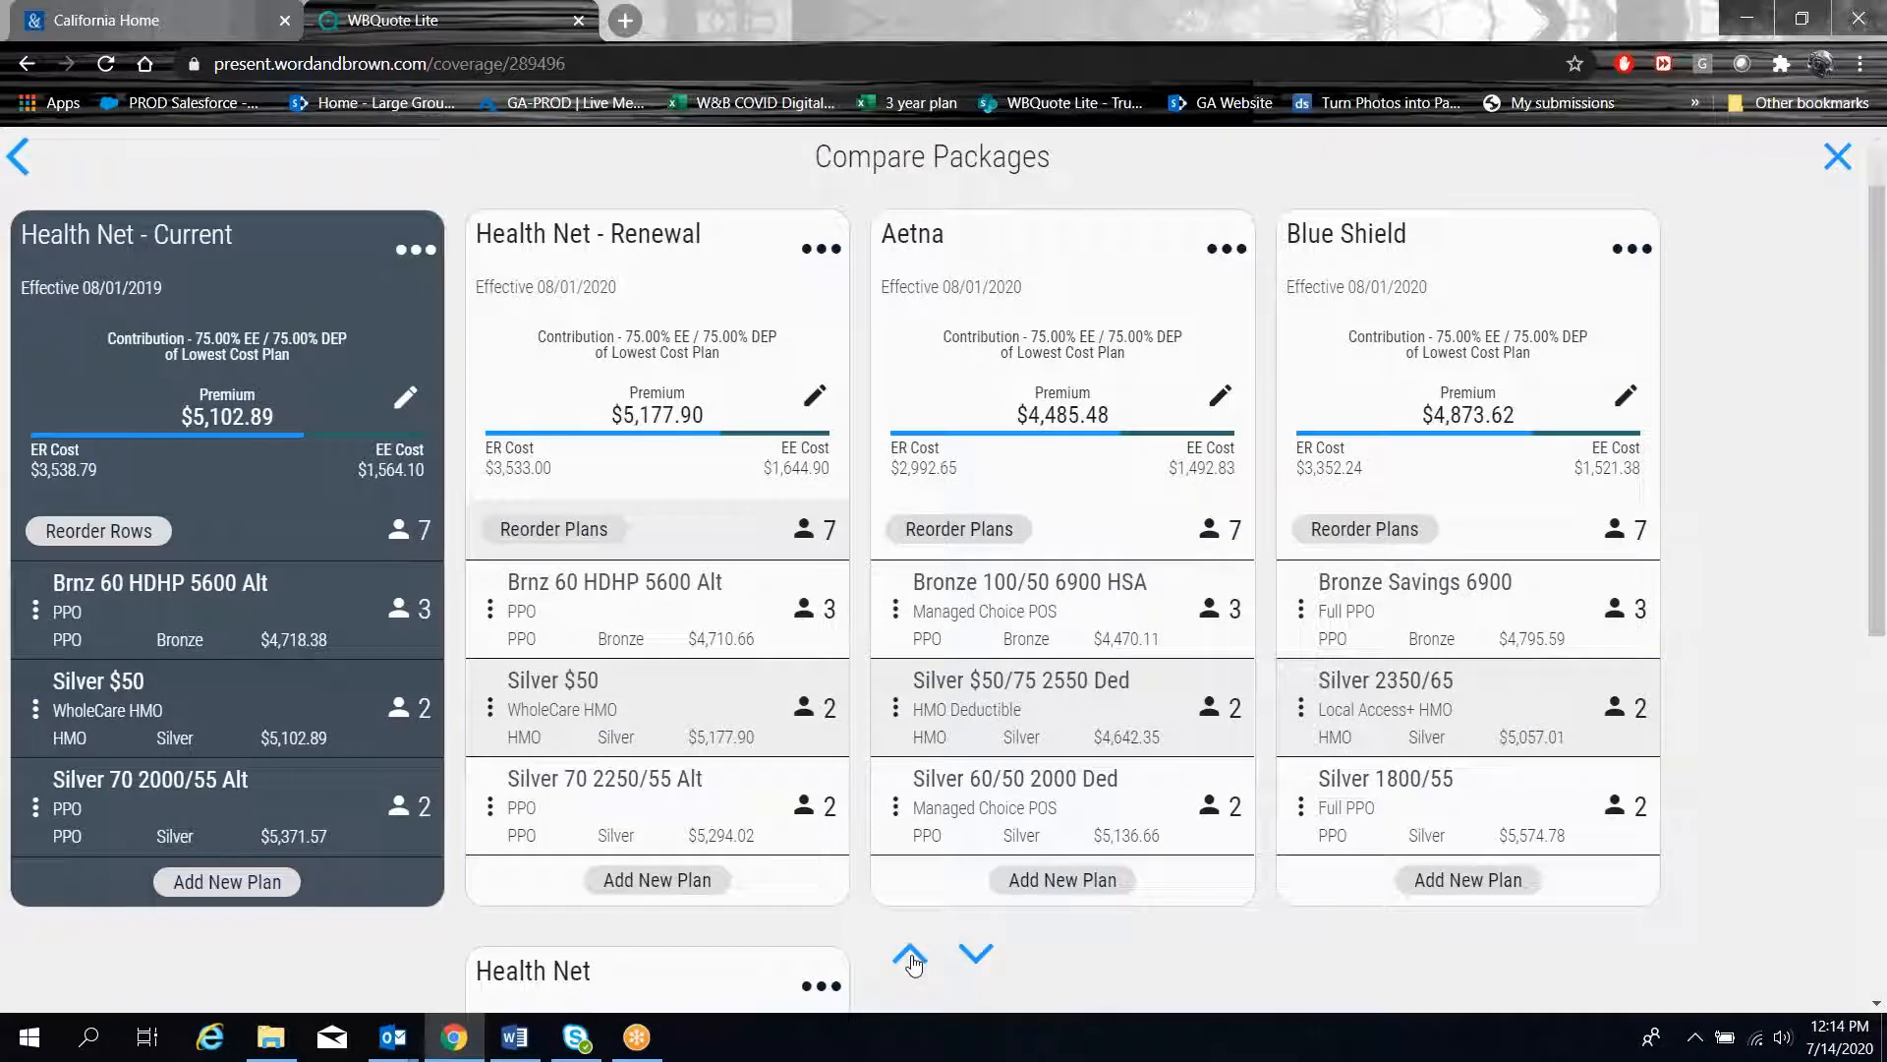
left_click(1854, 156)
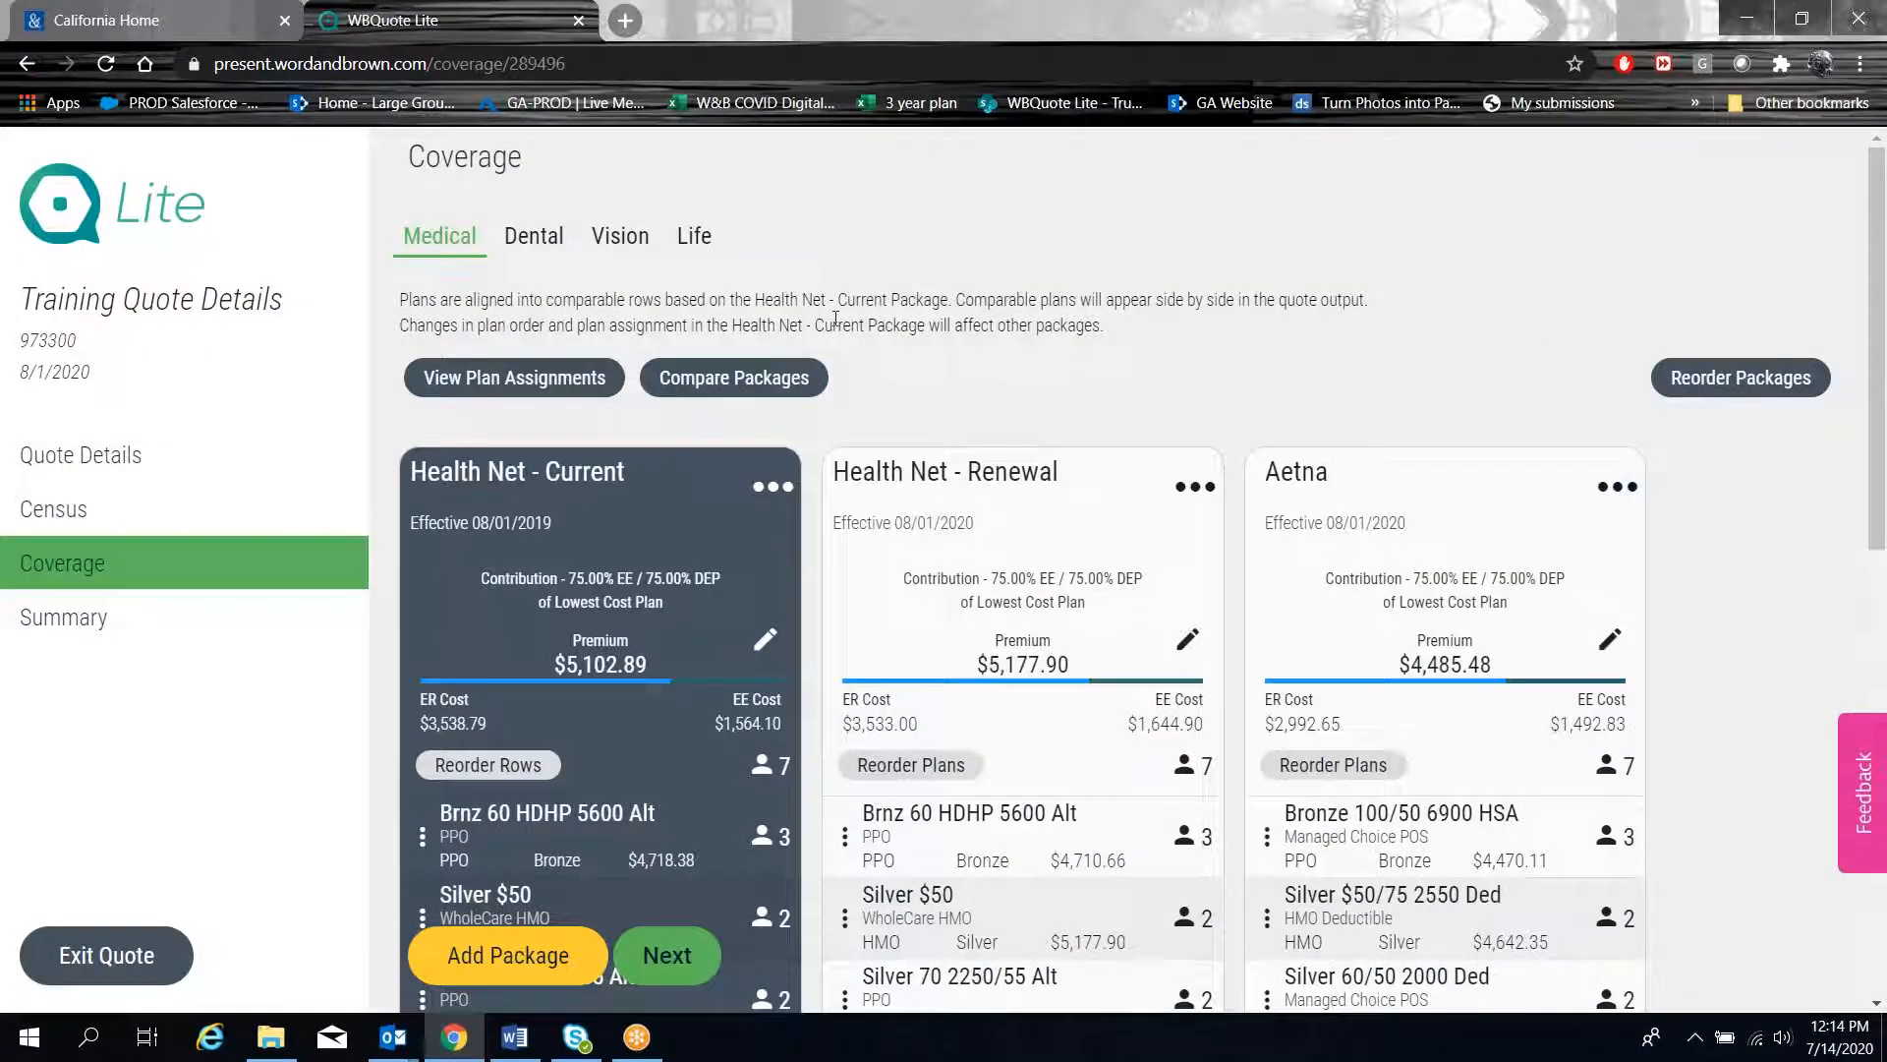
scroll(835, 318, "down", 5)
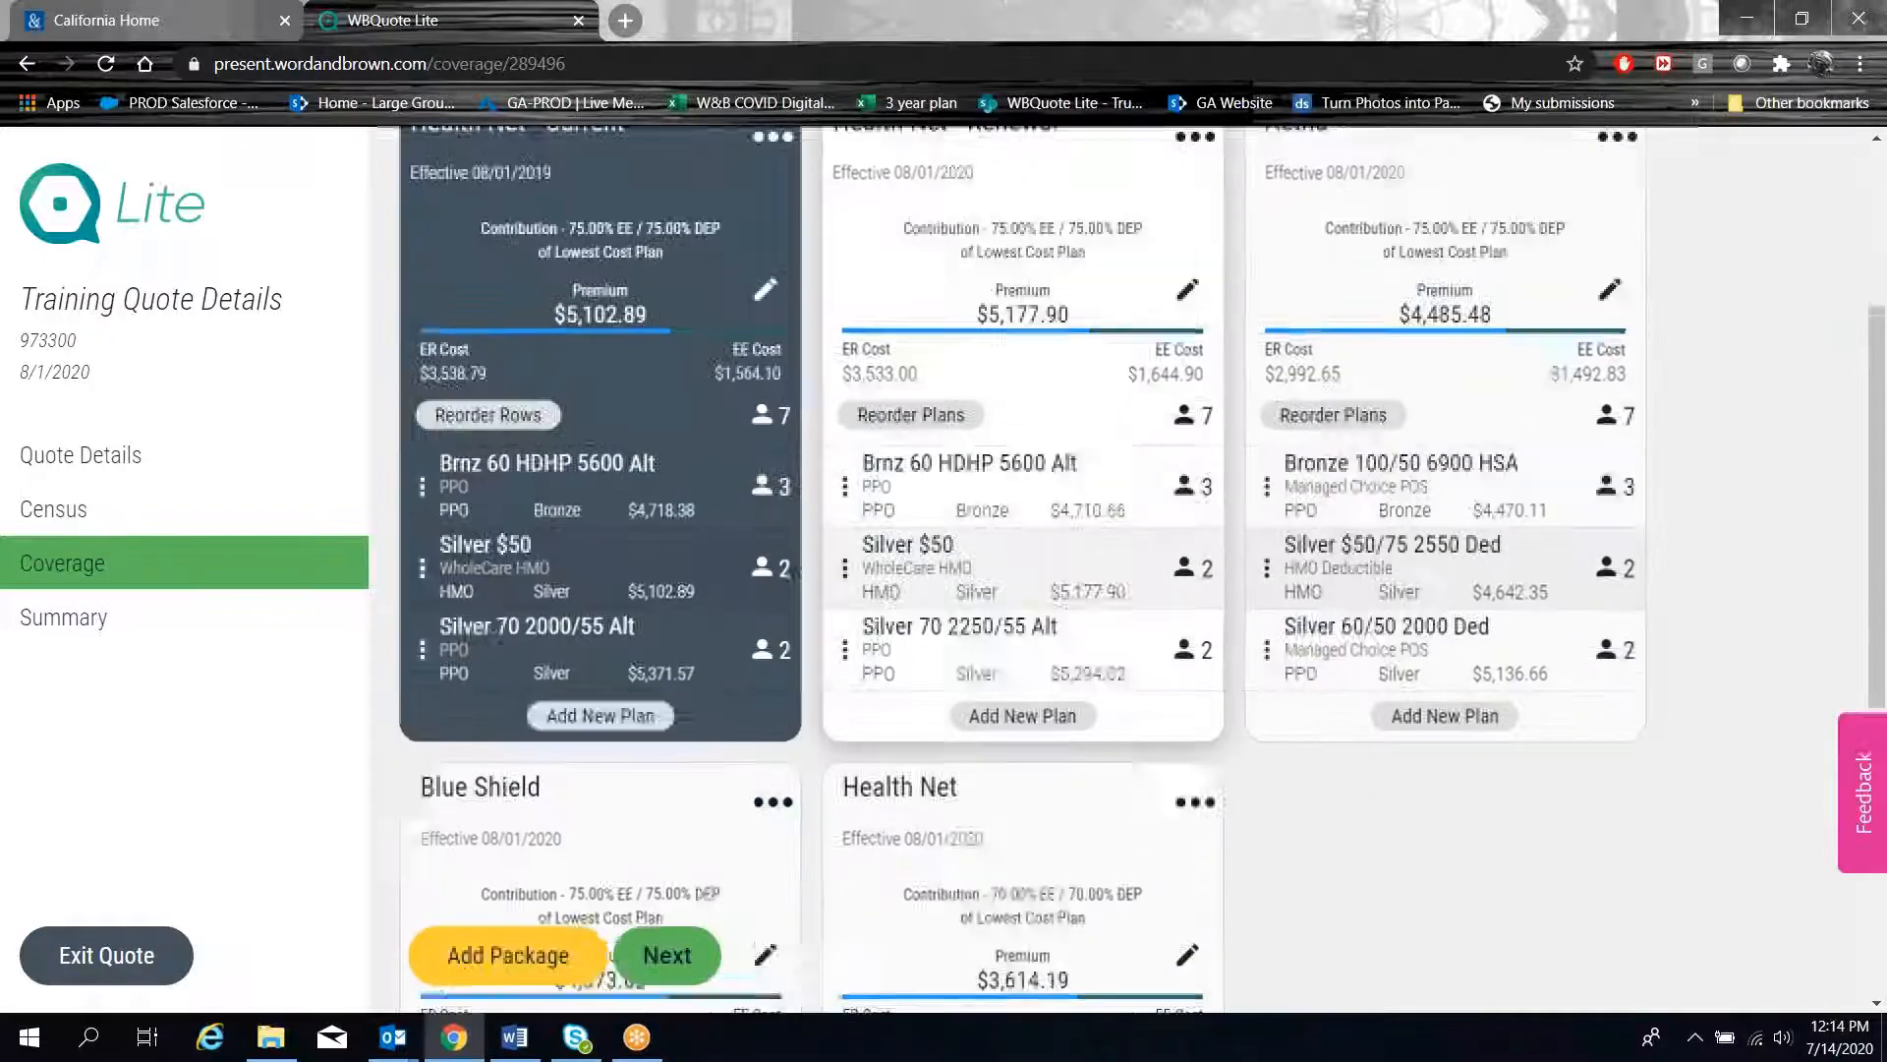
scroll(834, 318, "up", 5)
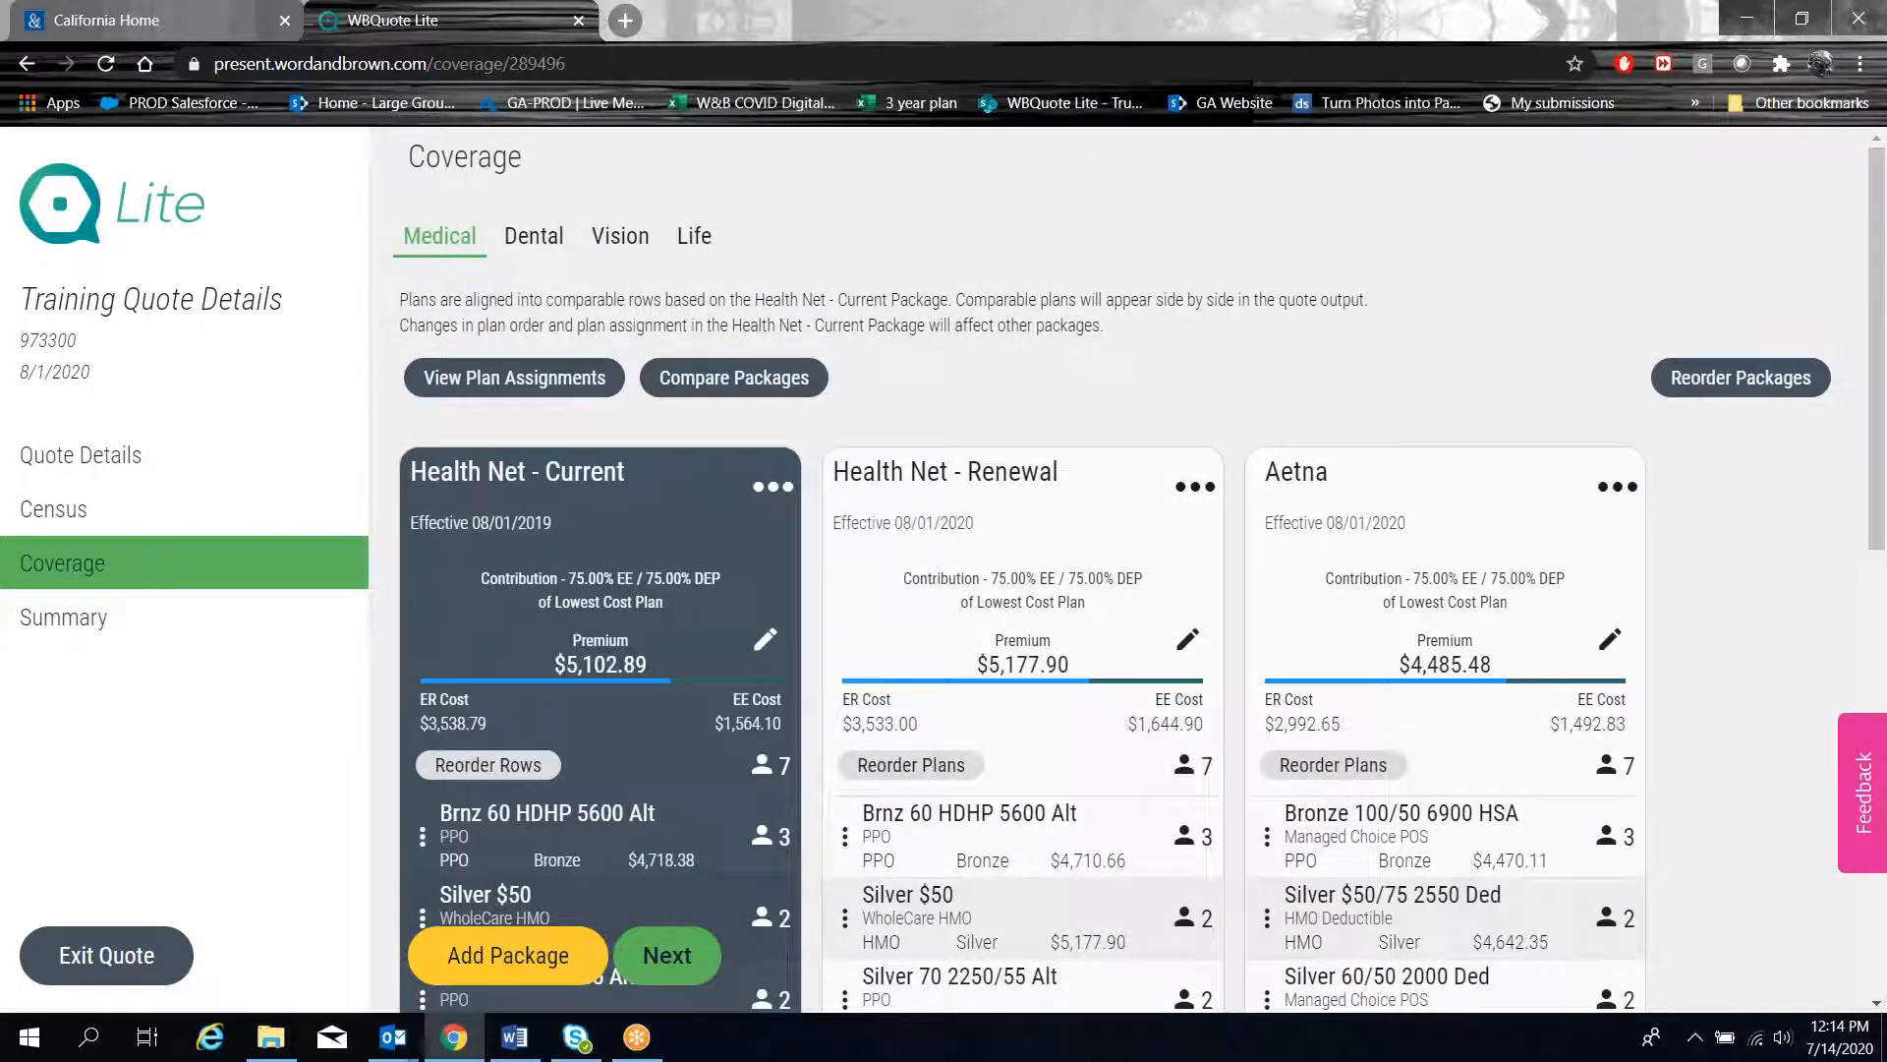
- Add a package to the Dental coverage with Health Net as the carrier
left_click(530, 248)
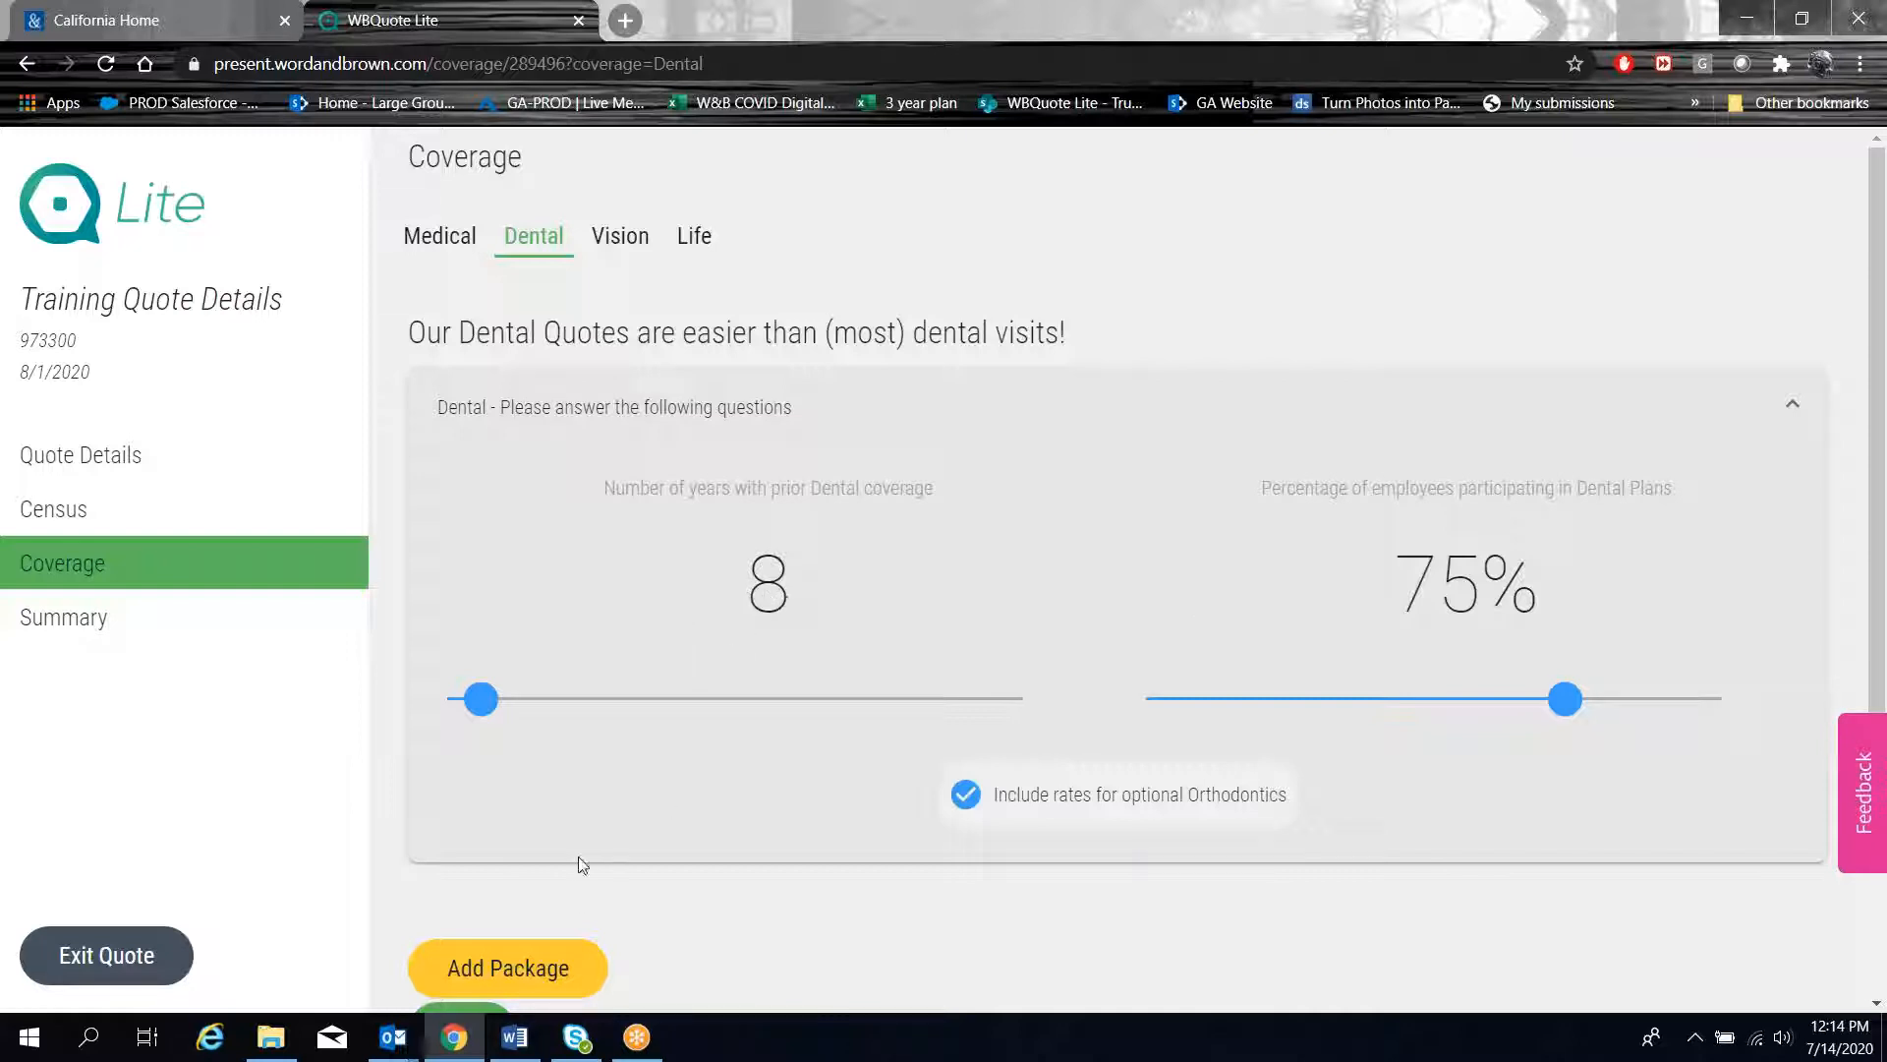
scroll(580, 862, "down", 2)
left_click(529, 812)
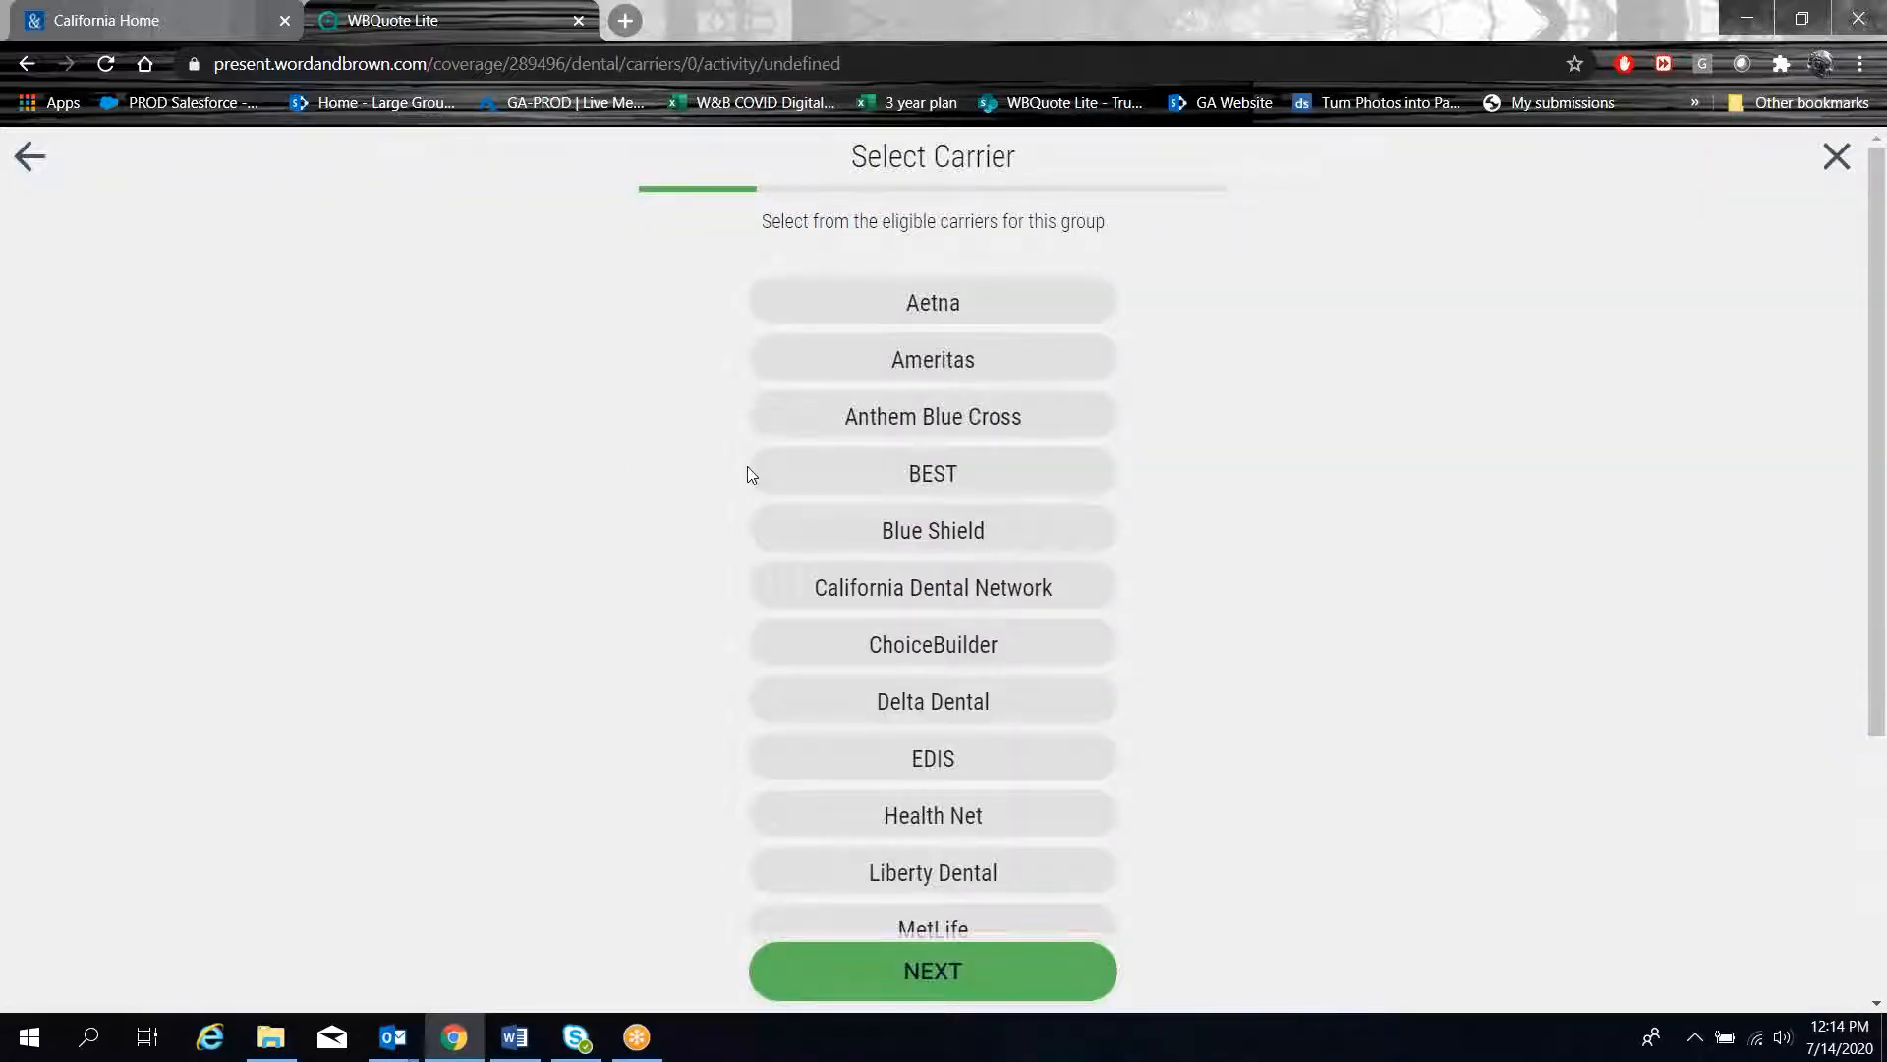
left_click(922, 821)
scroll(579, 527, "down", 4)
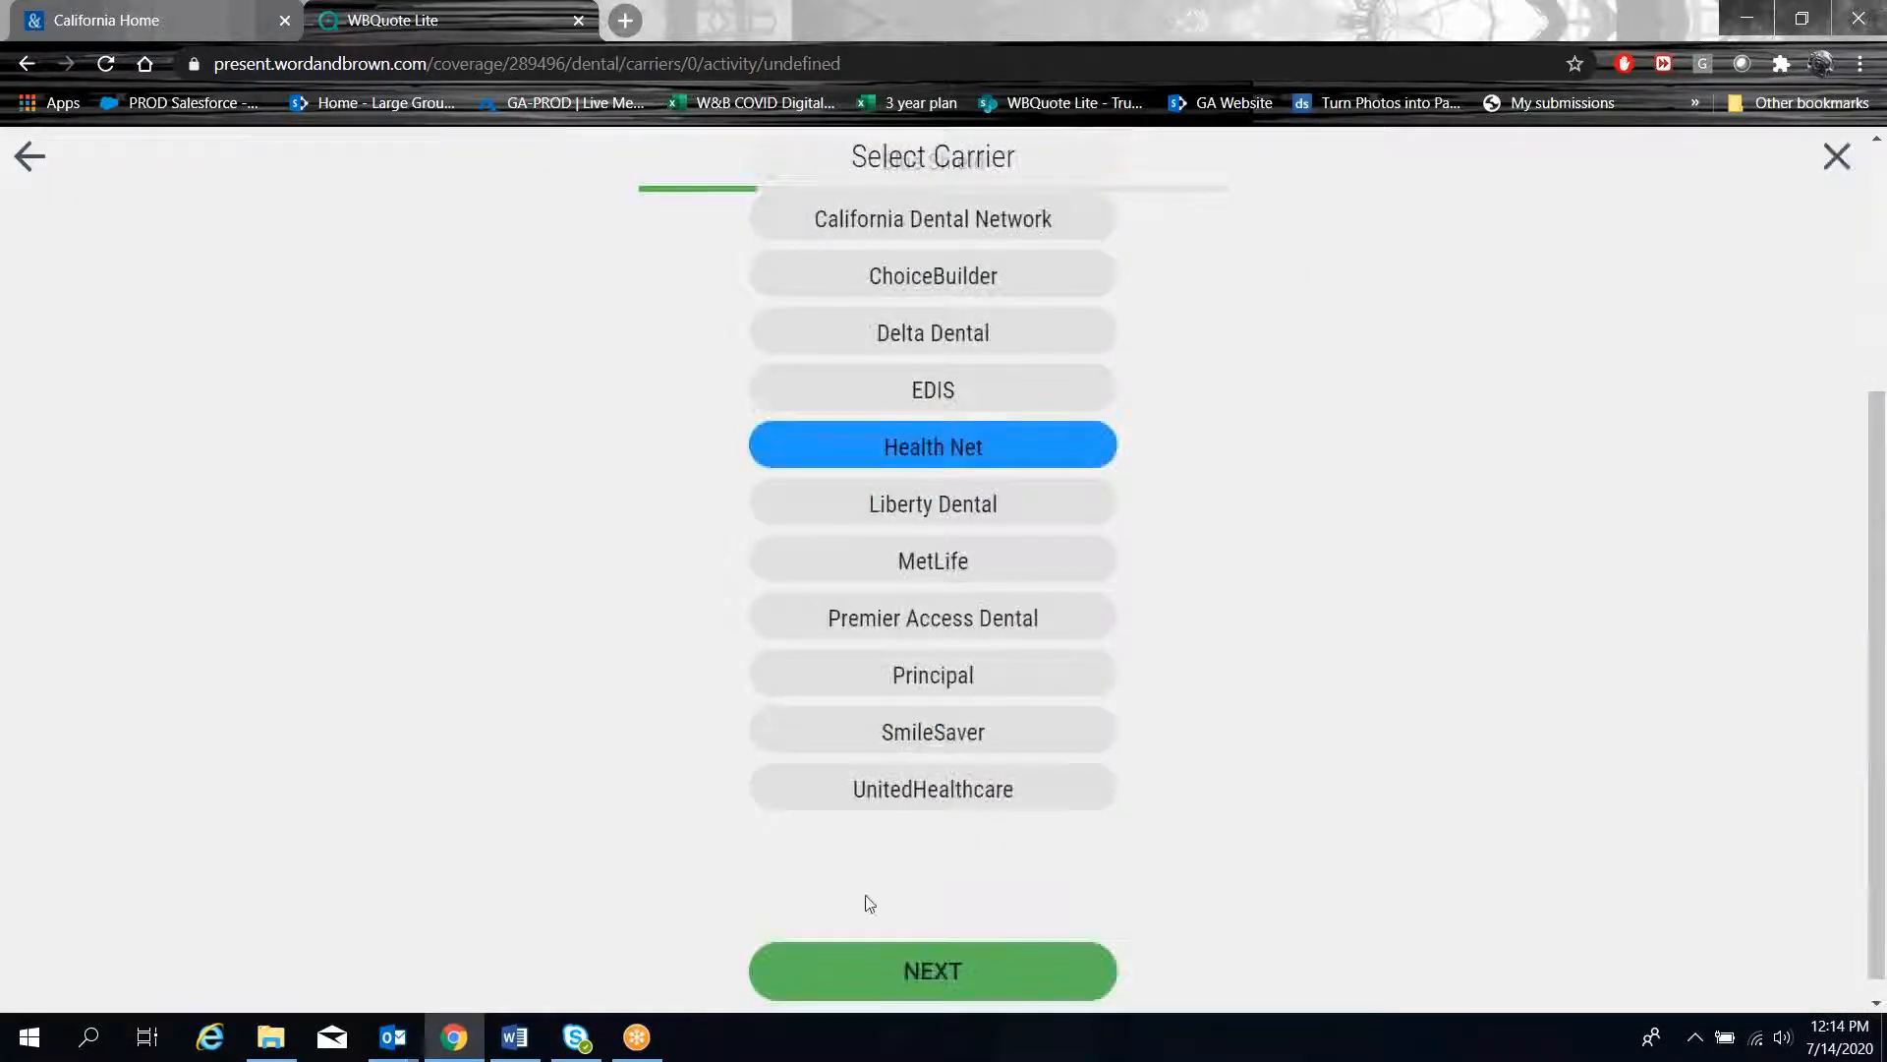
left_click(931, 966)
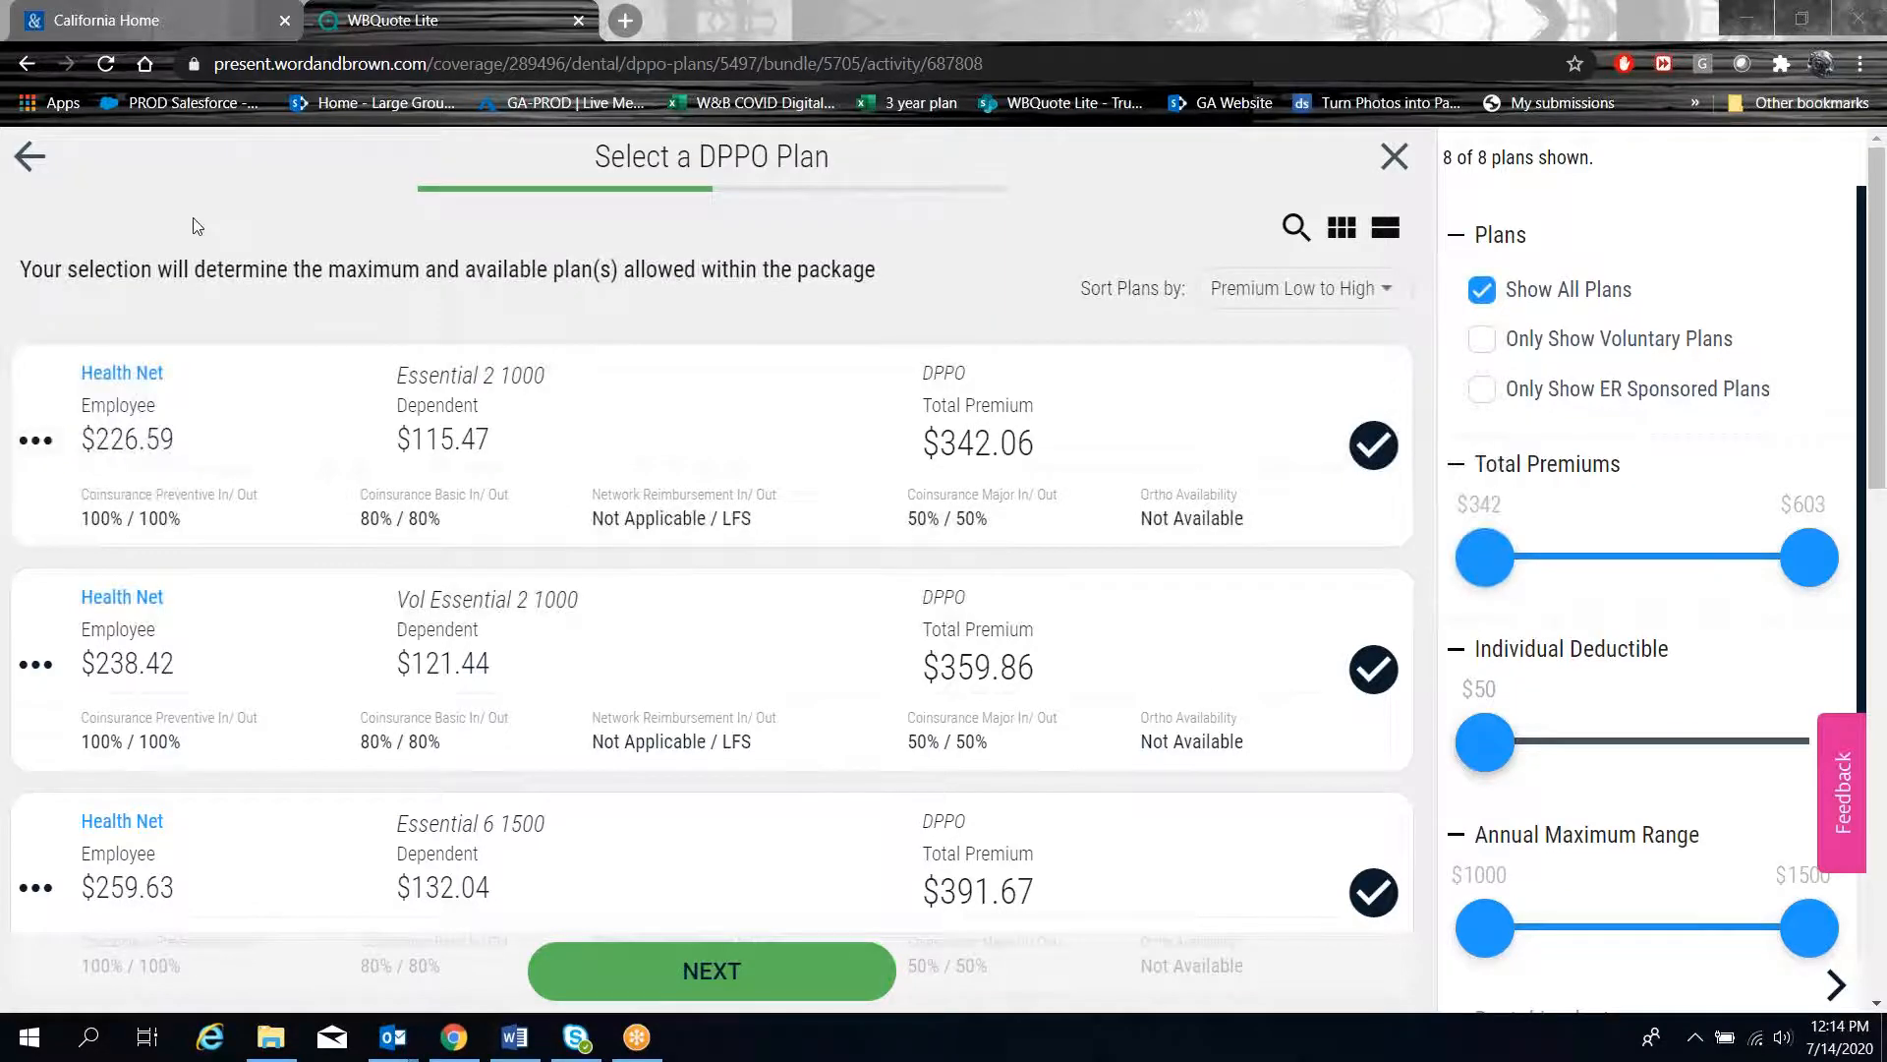
- Select the Essential 6 1500 DPPO plan and the Plus DHMO 150-S DHMO plan for the dental package
scroll(1373, 625, "down", 4)
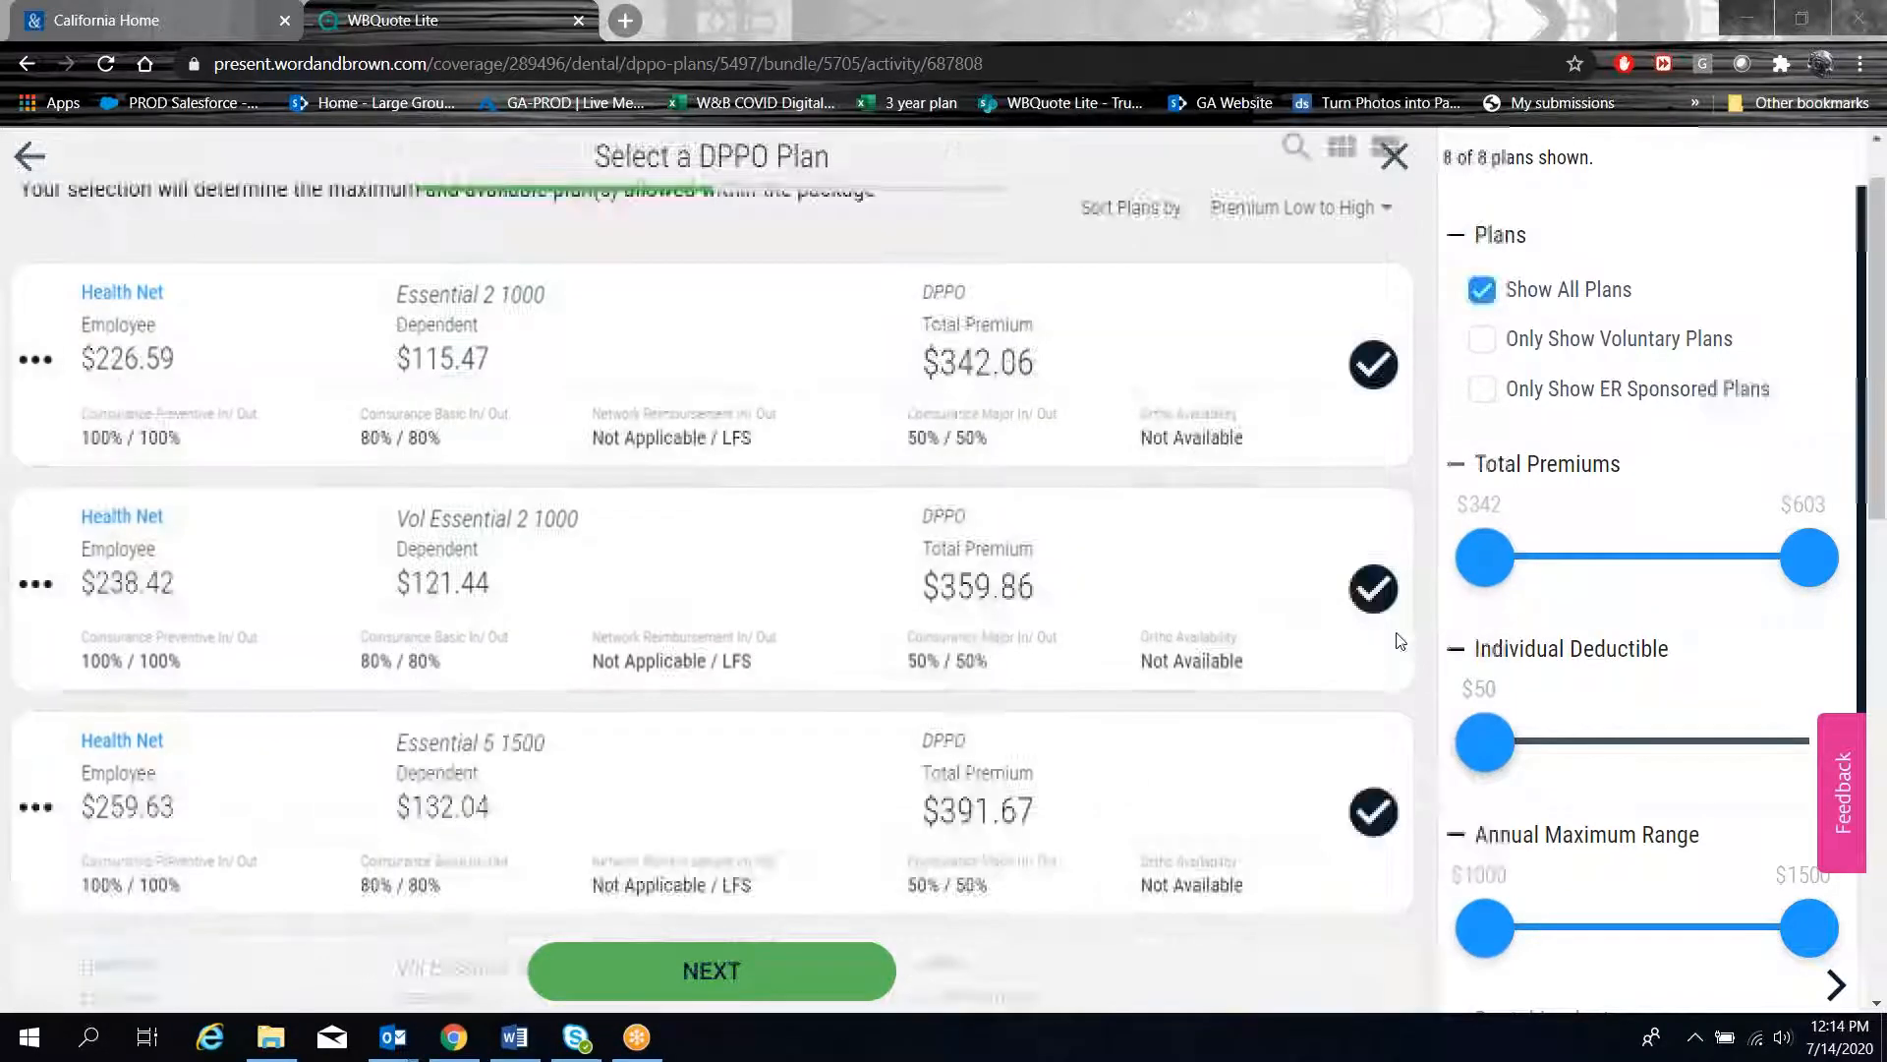
left_click(1374, 524)
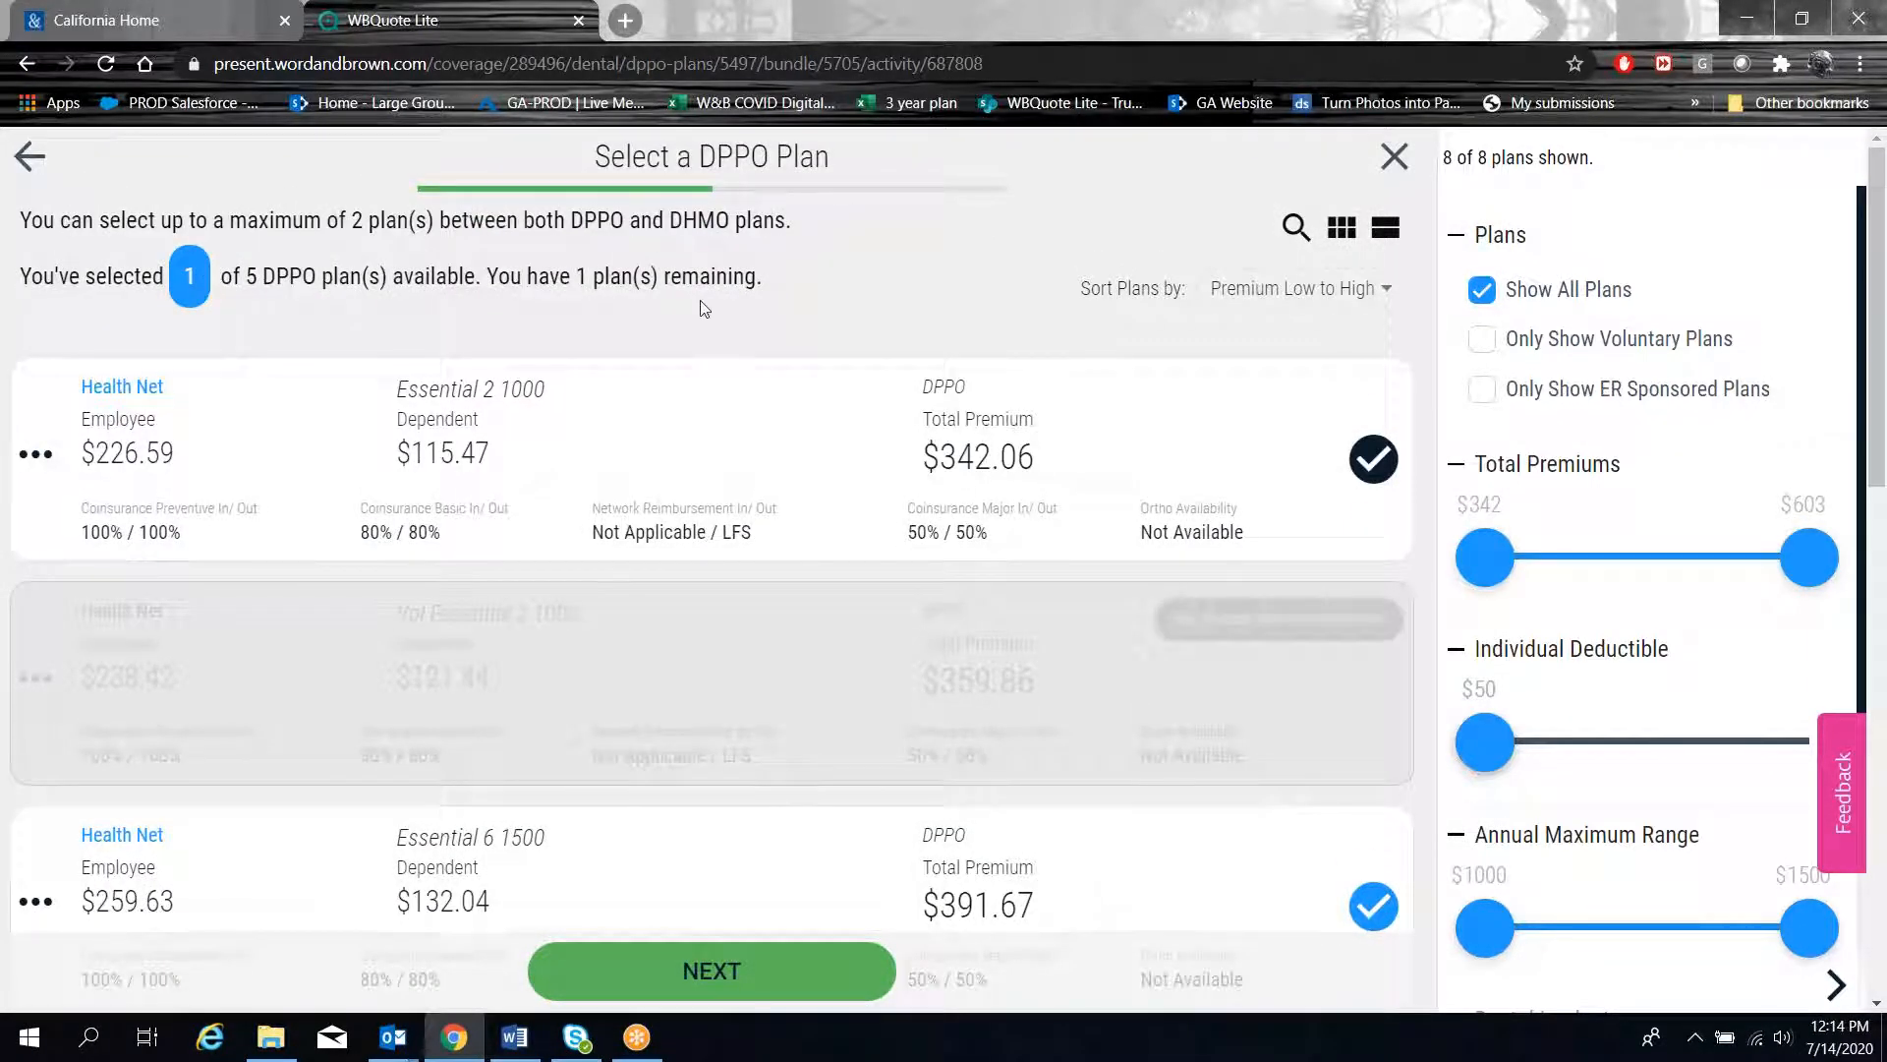
scroll(699, 298, "down", 12)
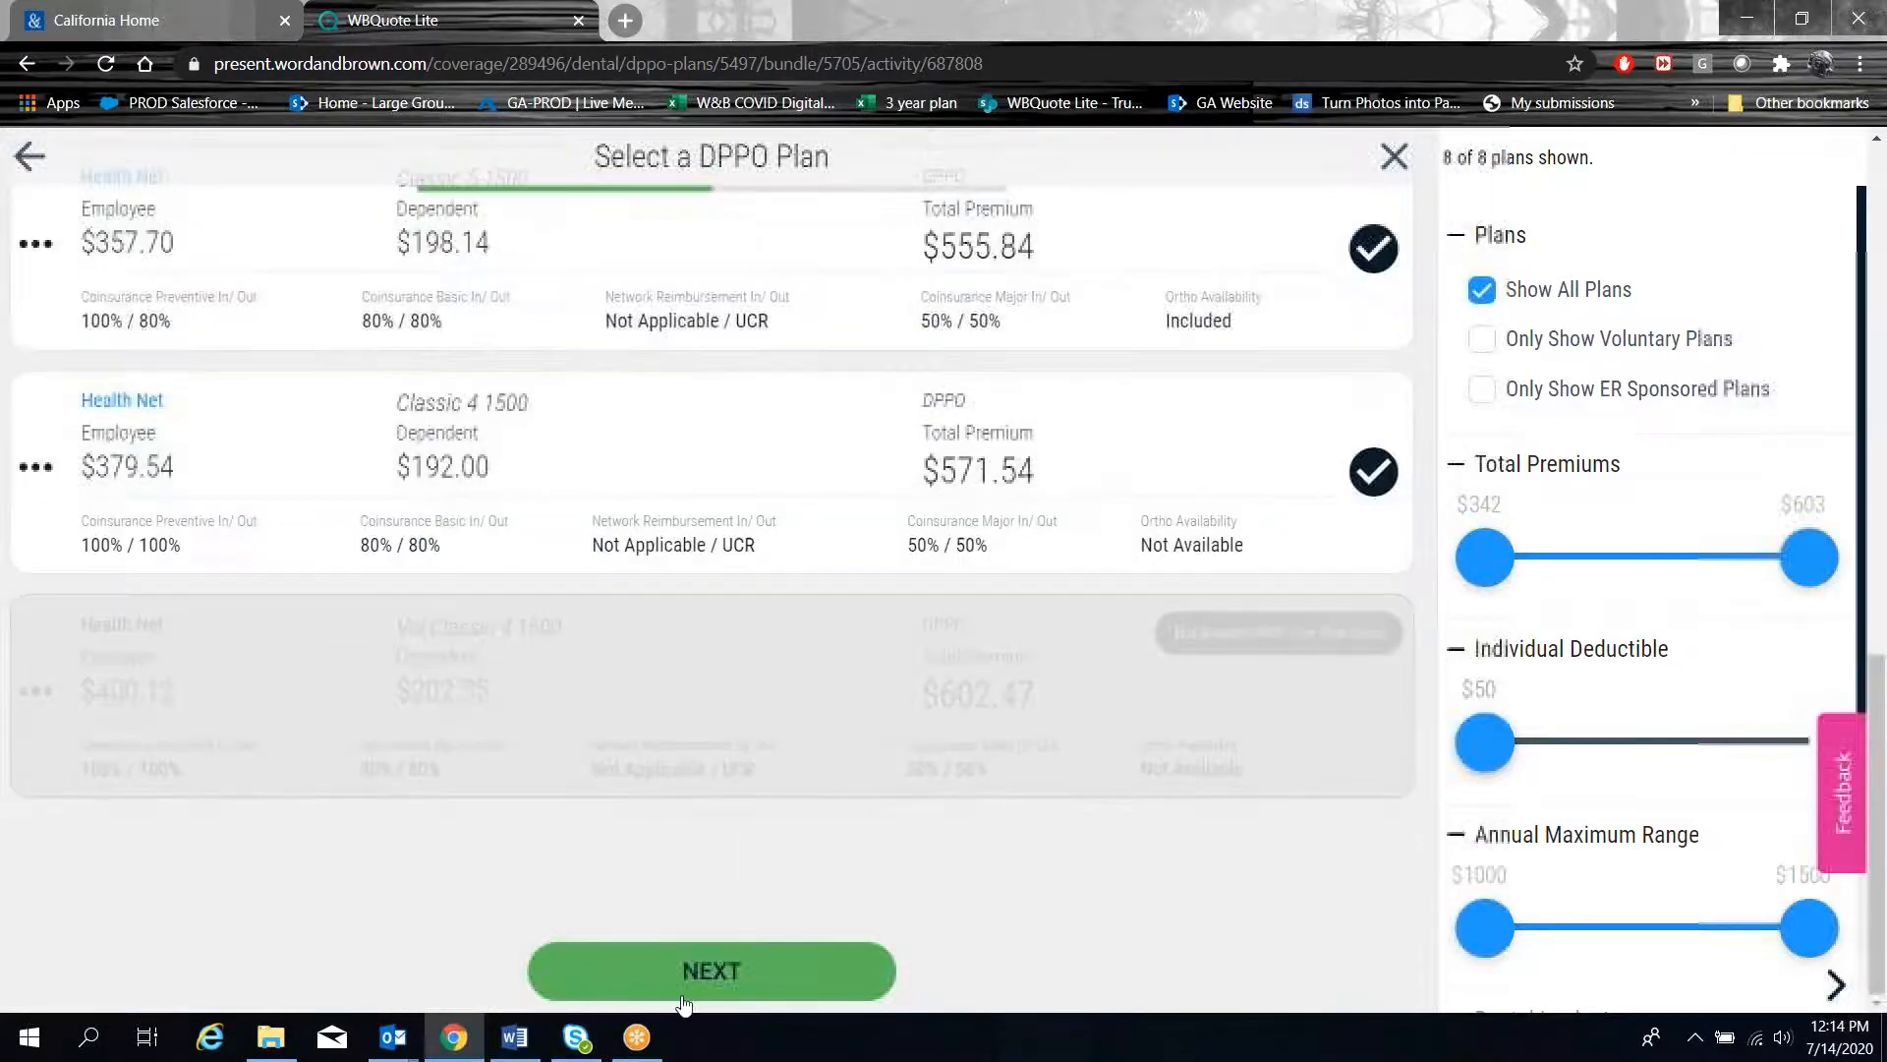
left_click(685, 1003)
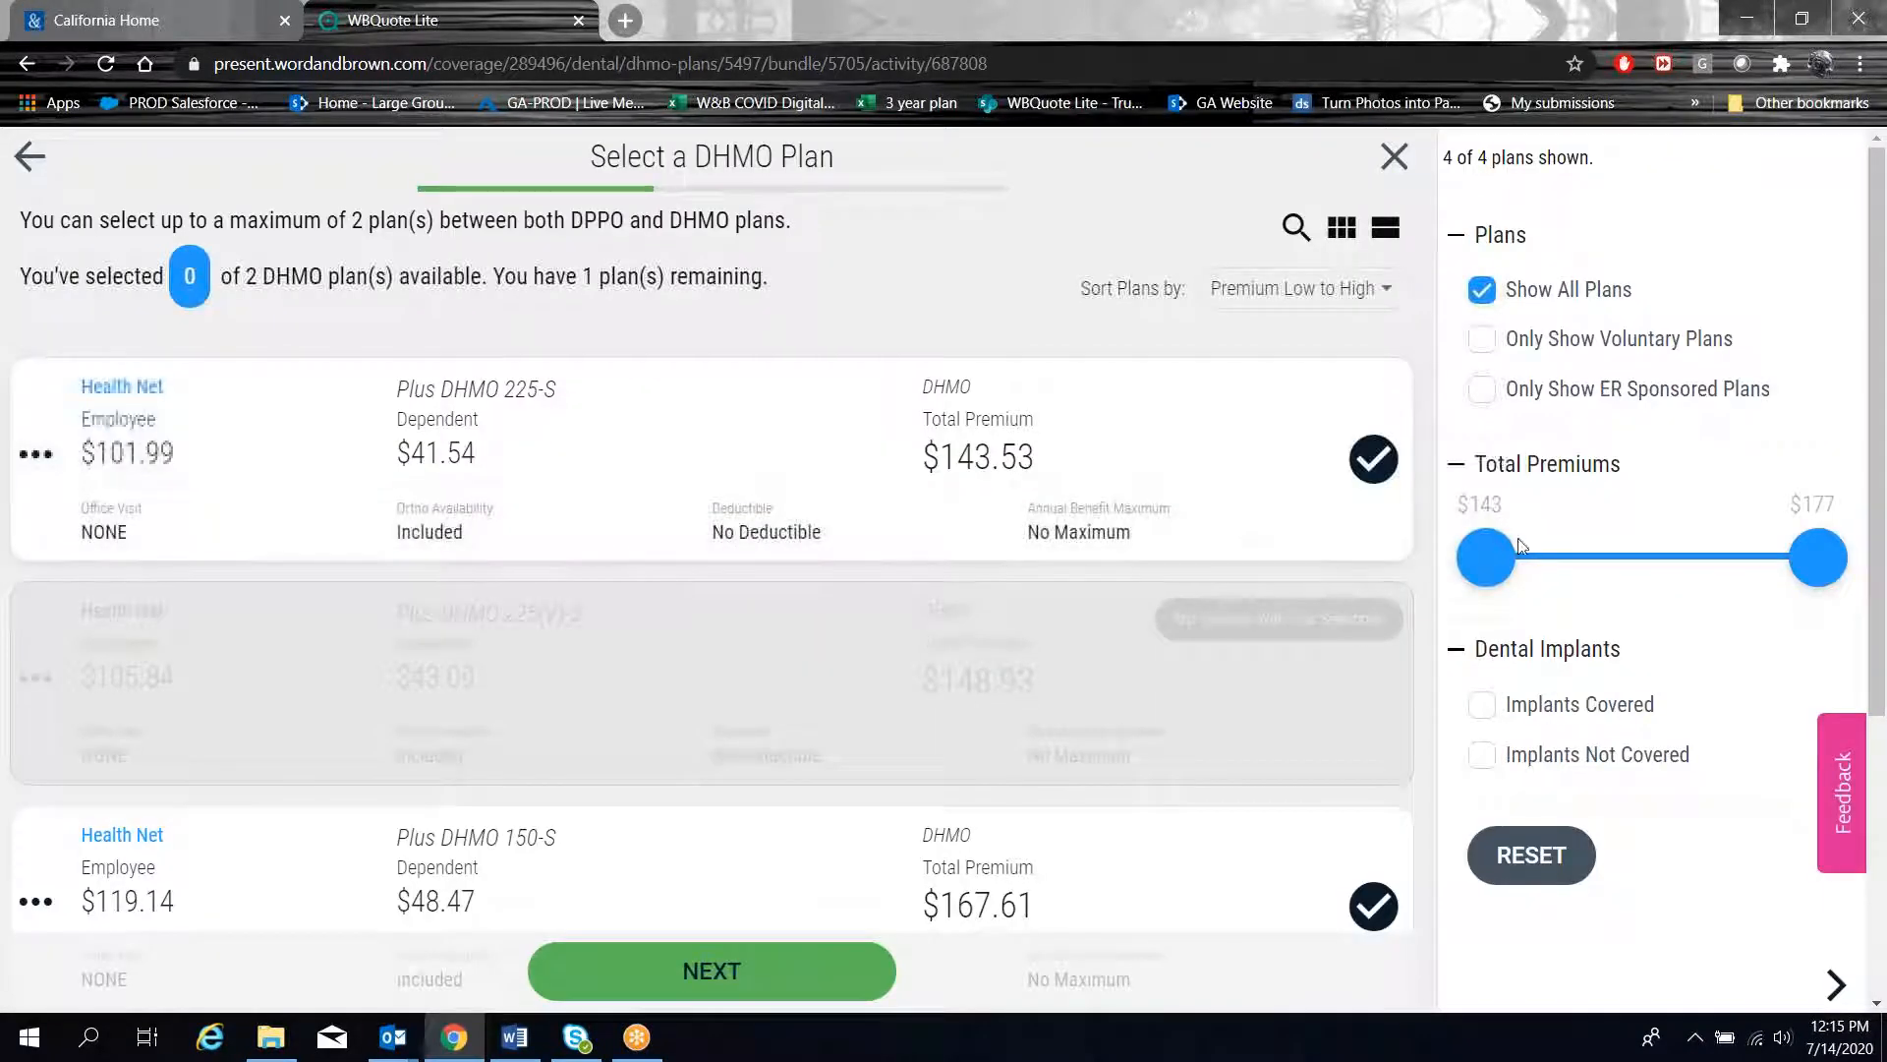
scroll(1315, 556, "down", 4)
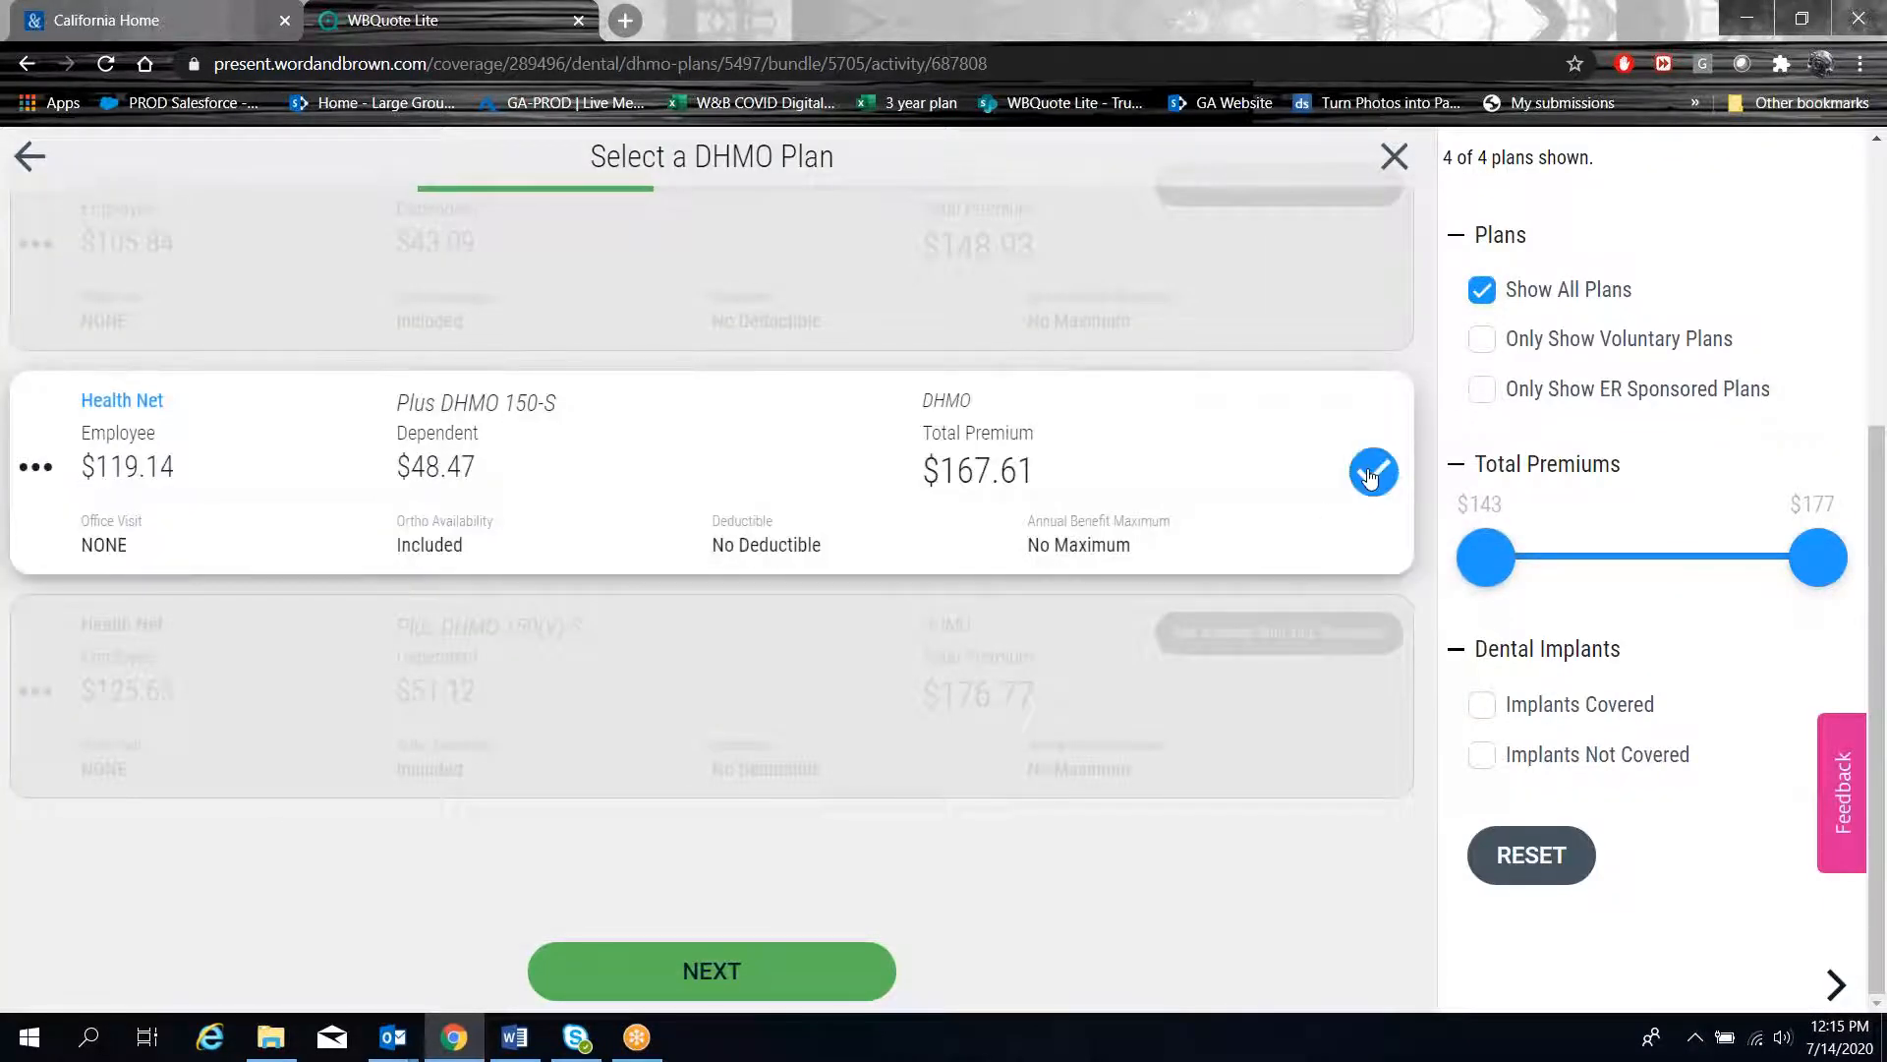
left_click(699, 983)
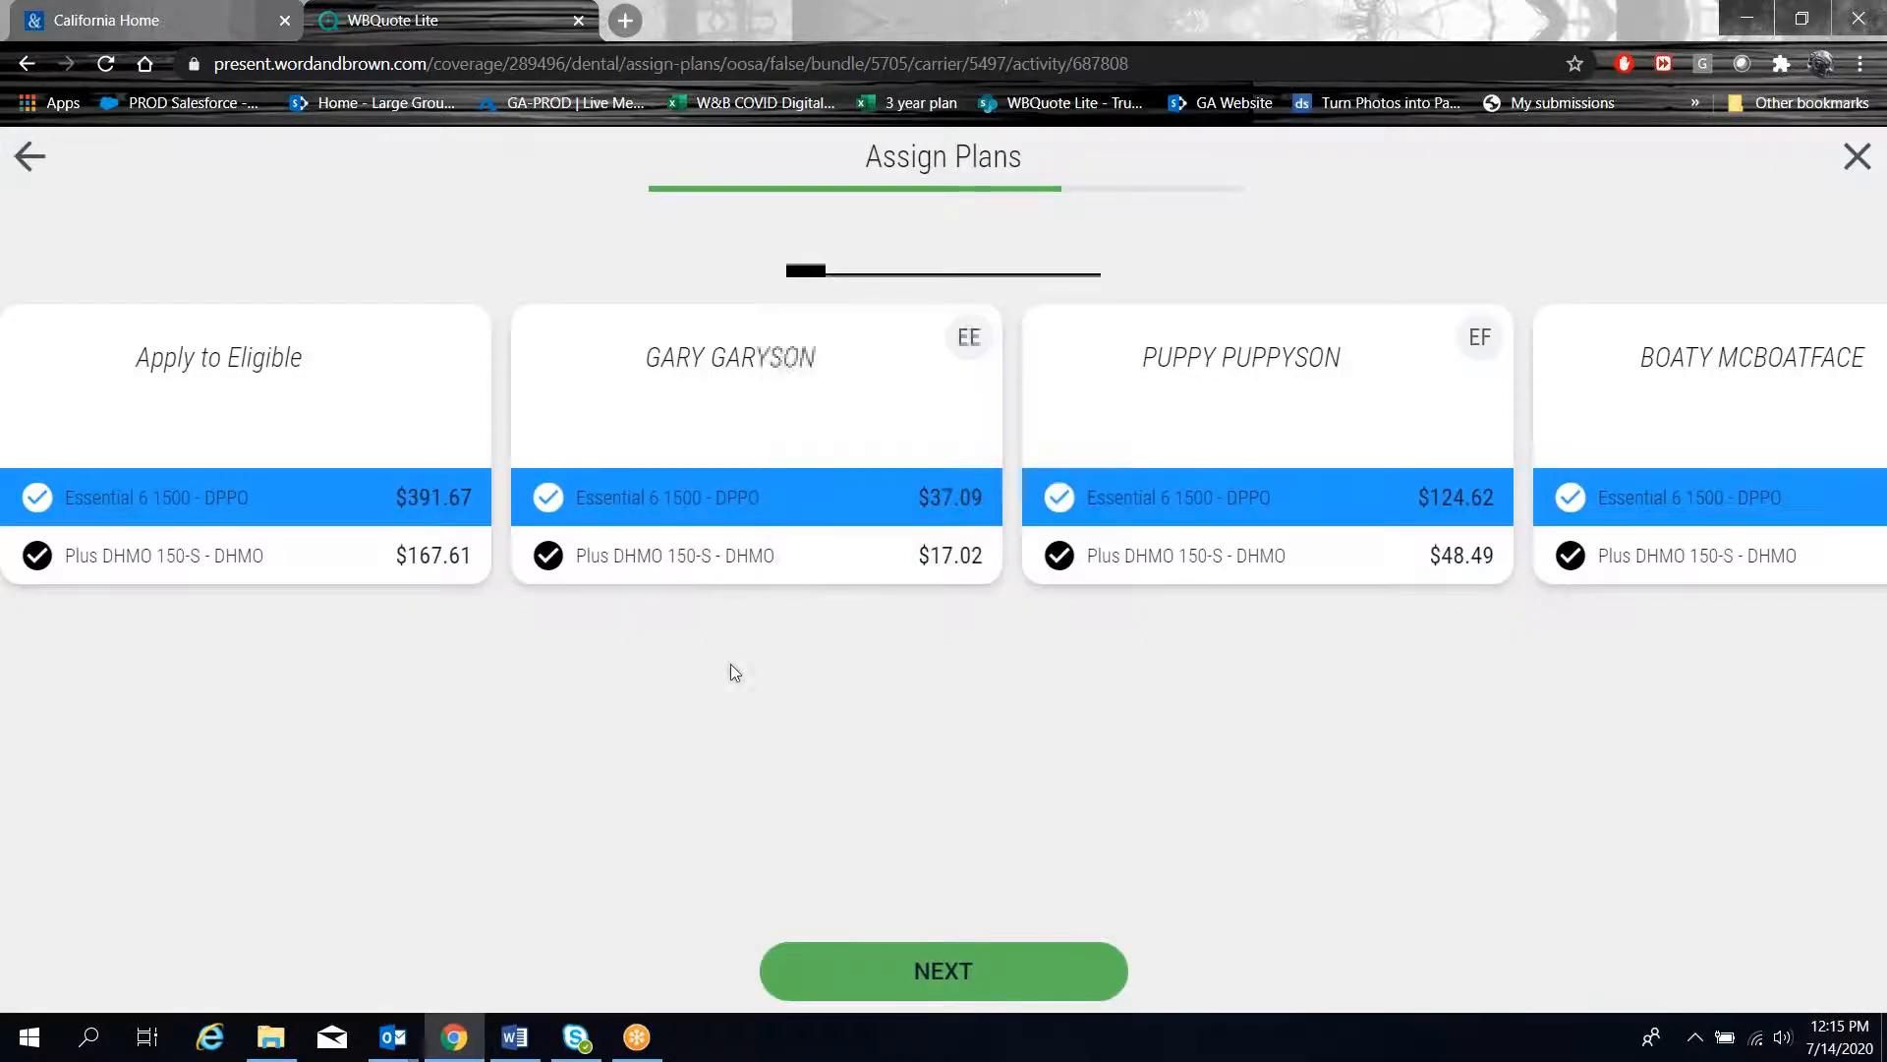
- Assign the Plus DHMO 150-S dental plan to the second and third employees
left_click(1225, 565)
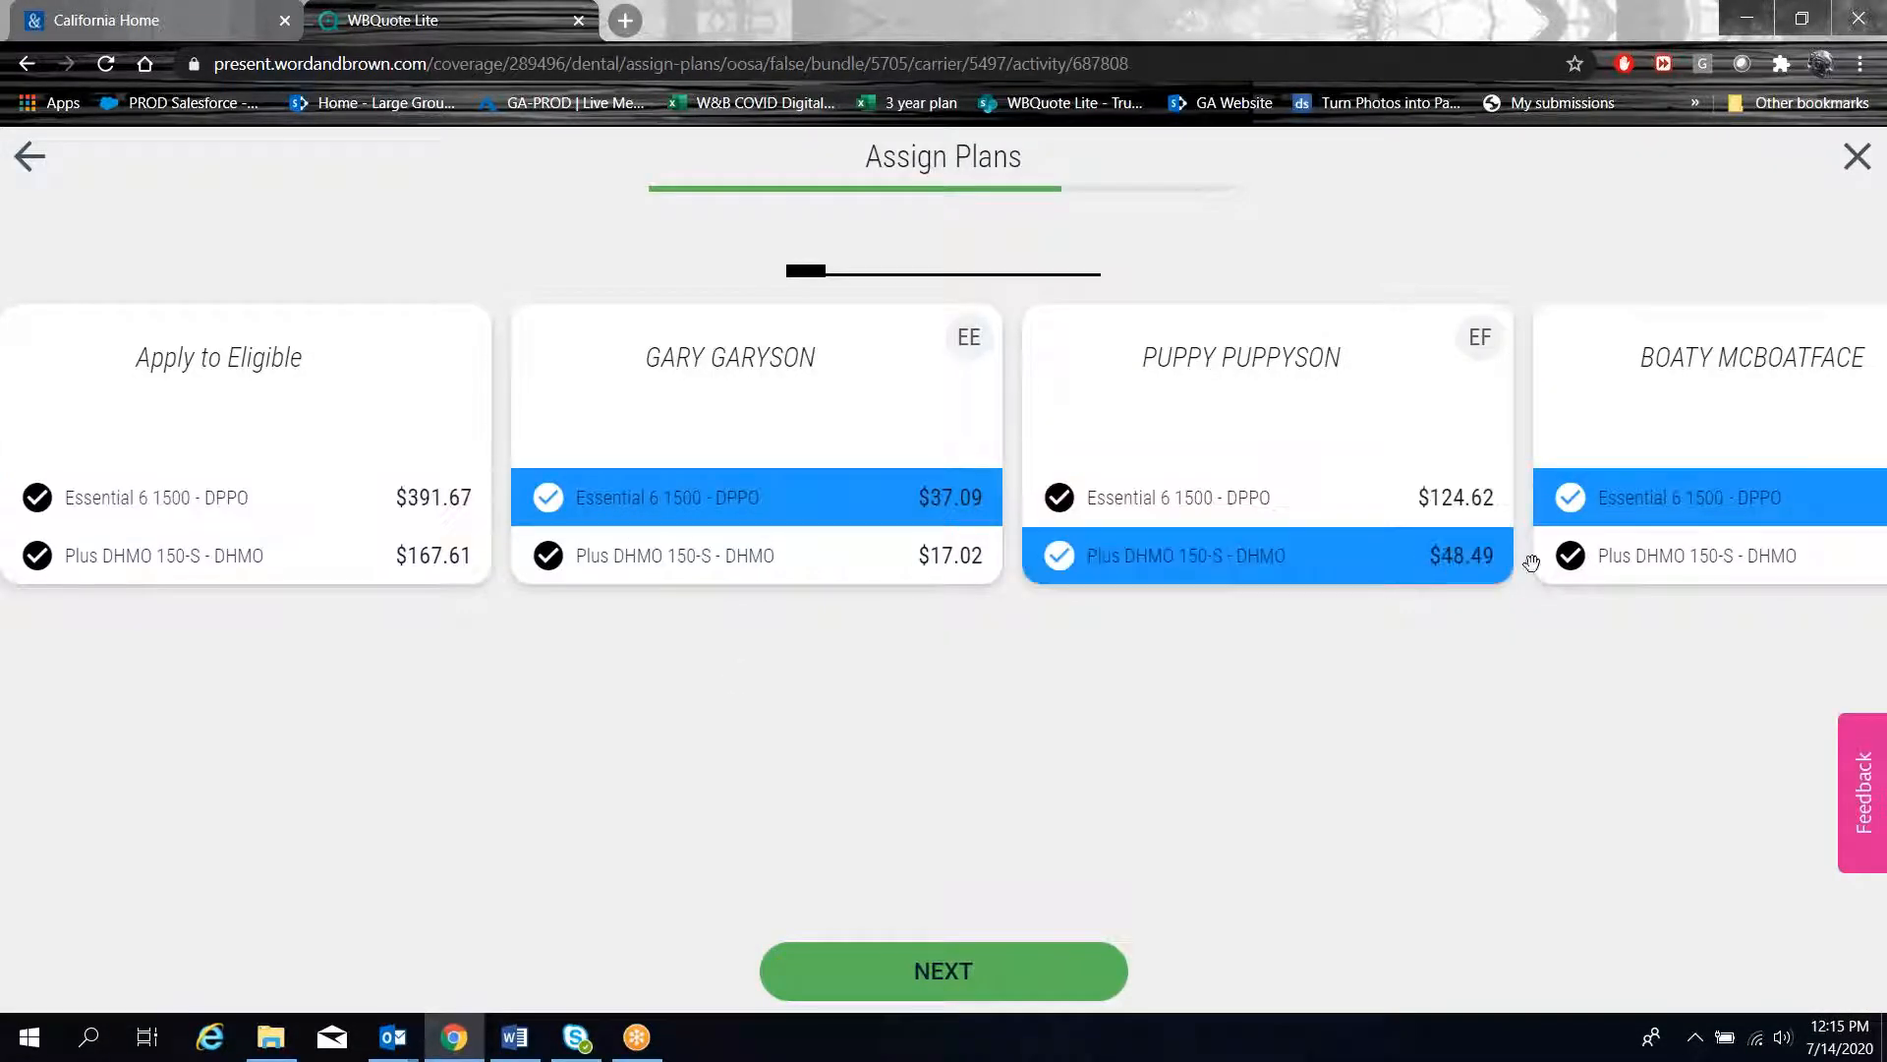
left_click(1593, 556)
left_click(965, 963)
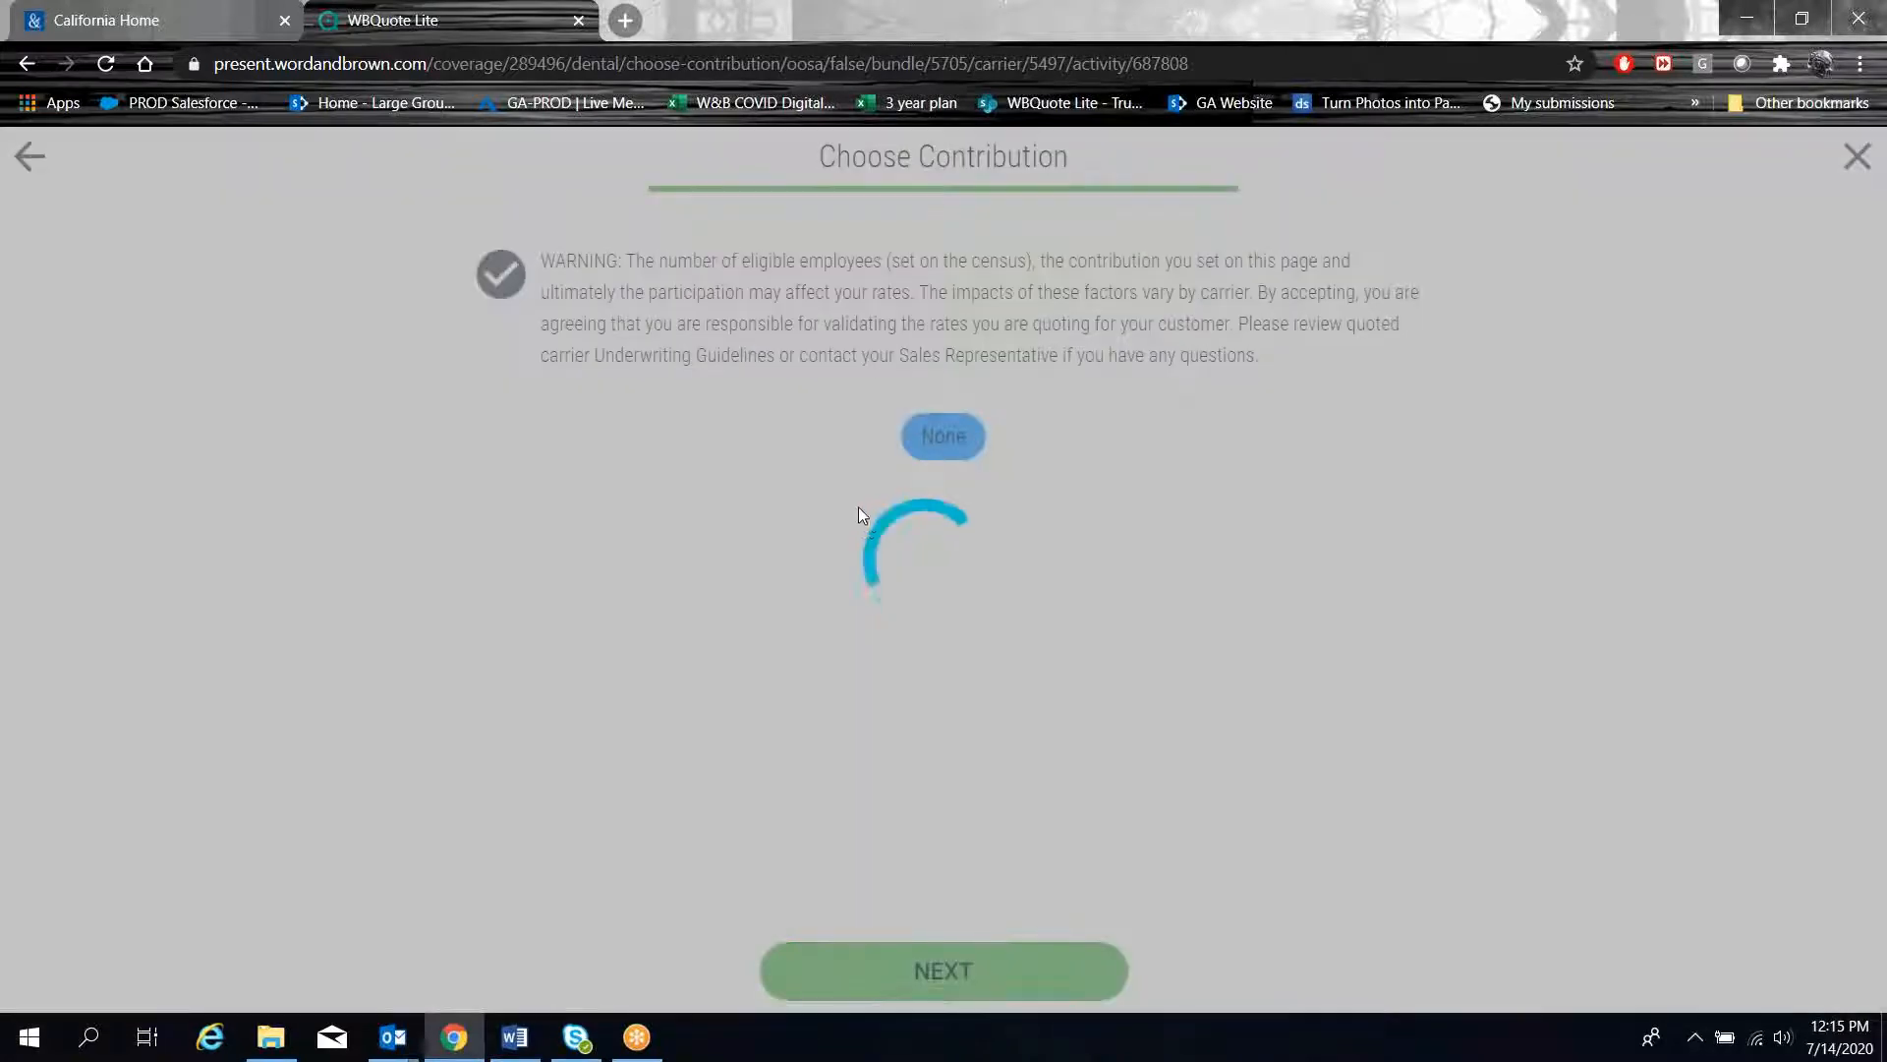
- Accept the contribution warning and choose a percentage dental contribution based on the Lowest Cost Plan
left_click(499, 273)
left_click(950, 441)
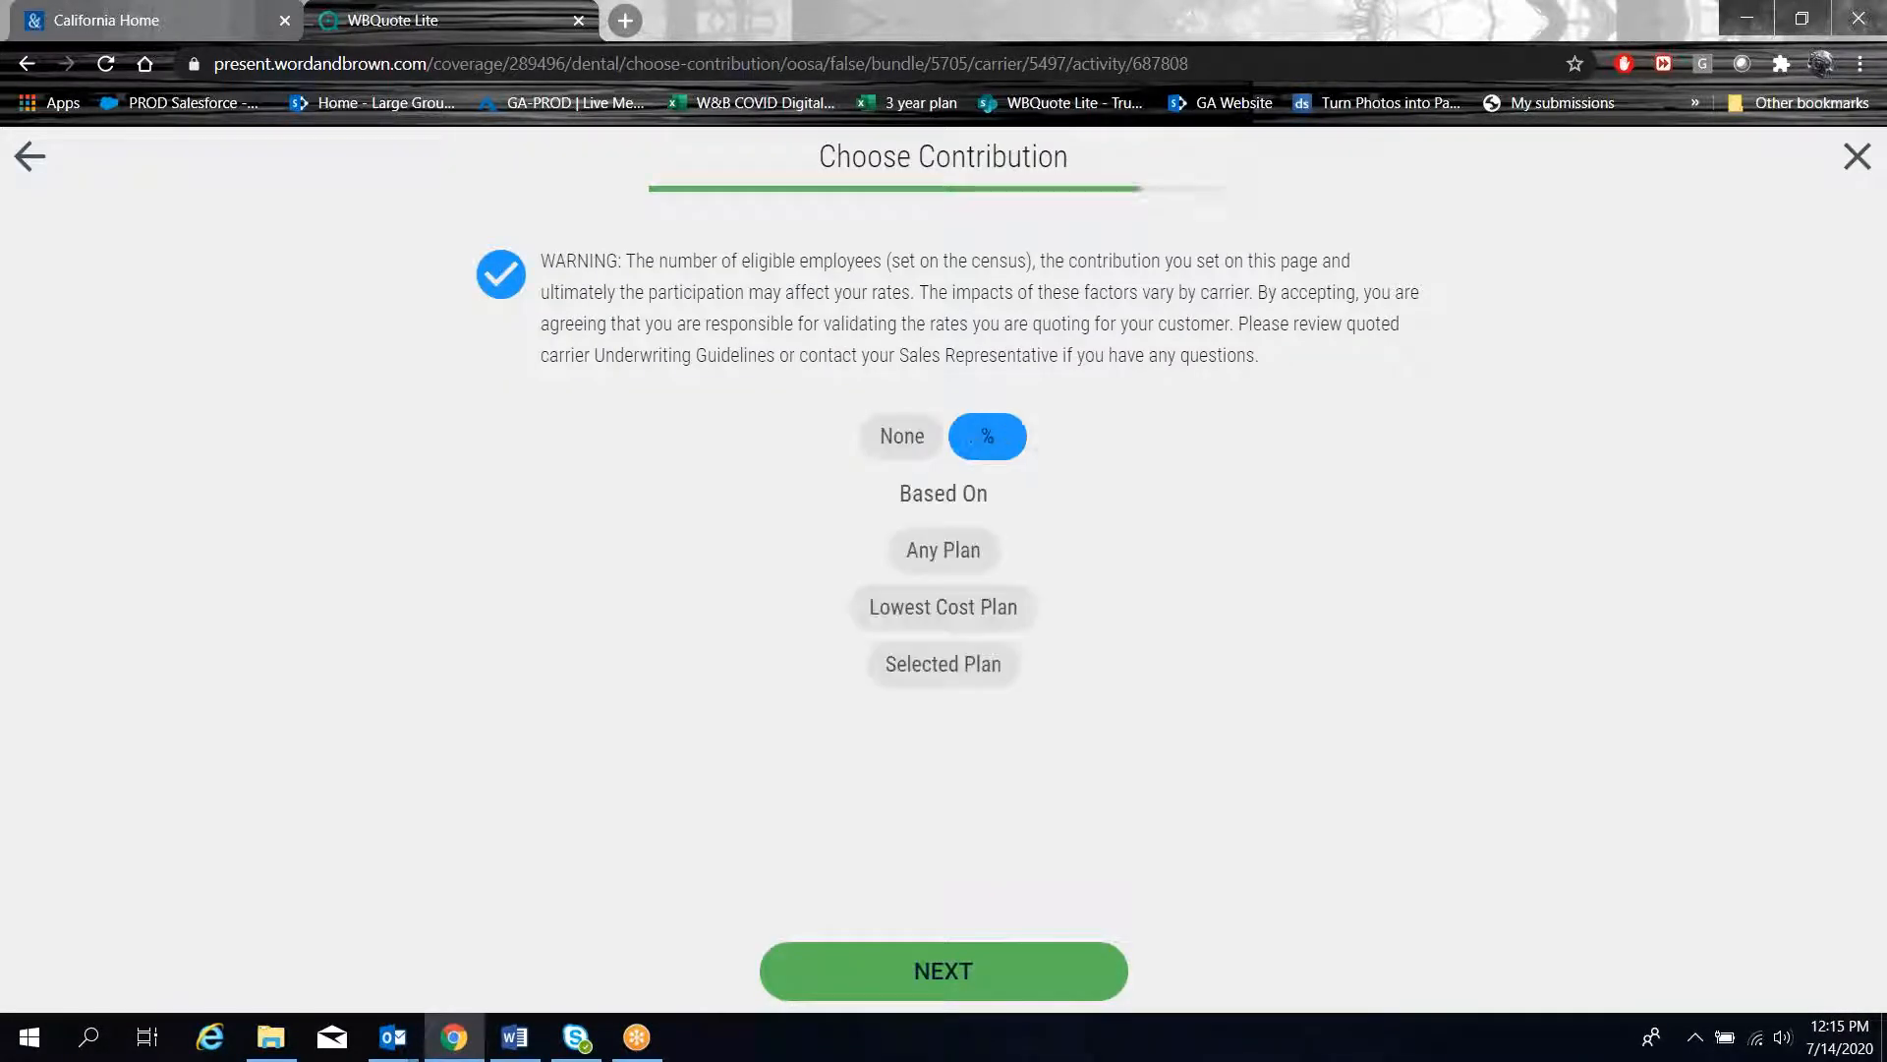
left_click(943, 612)
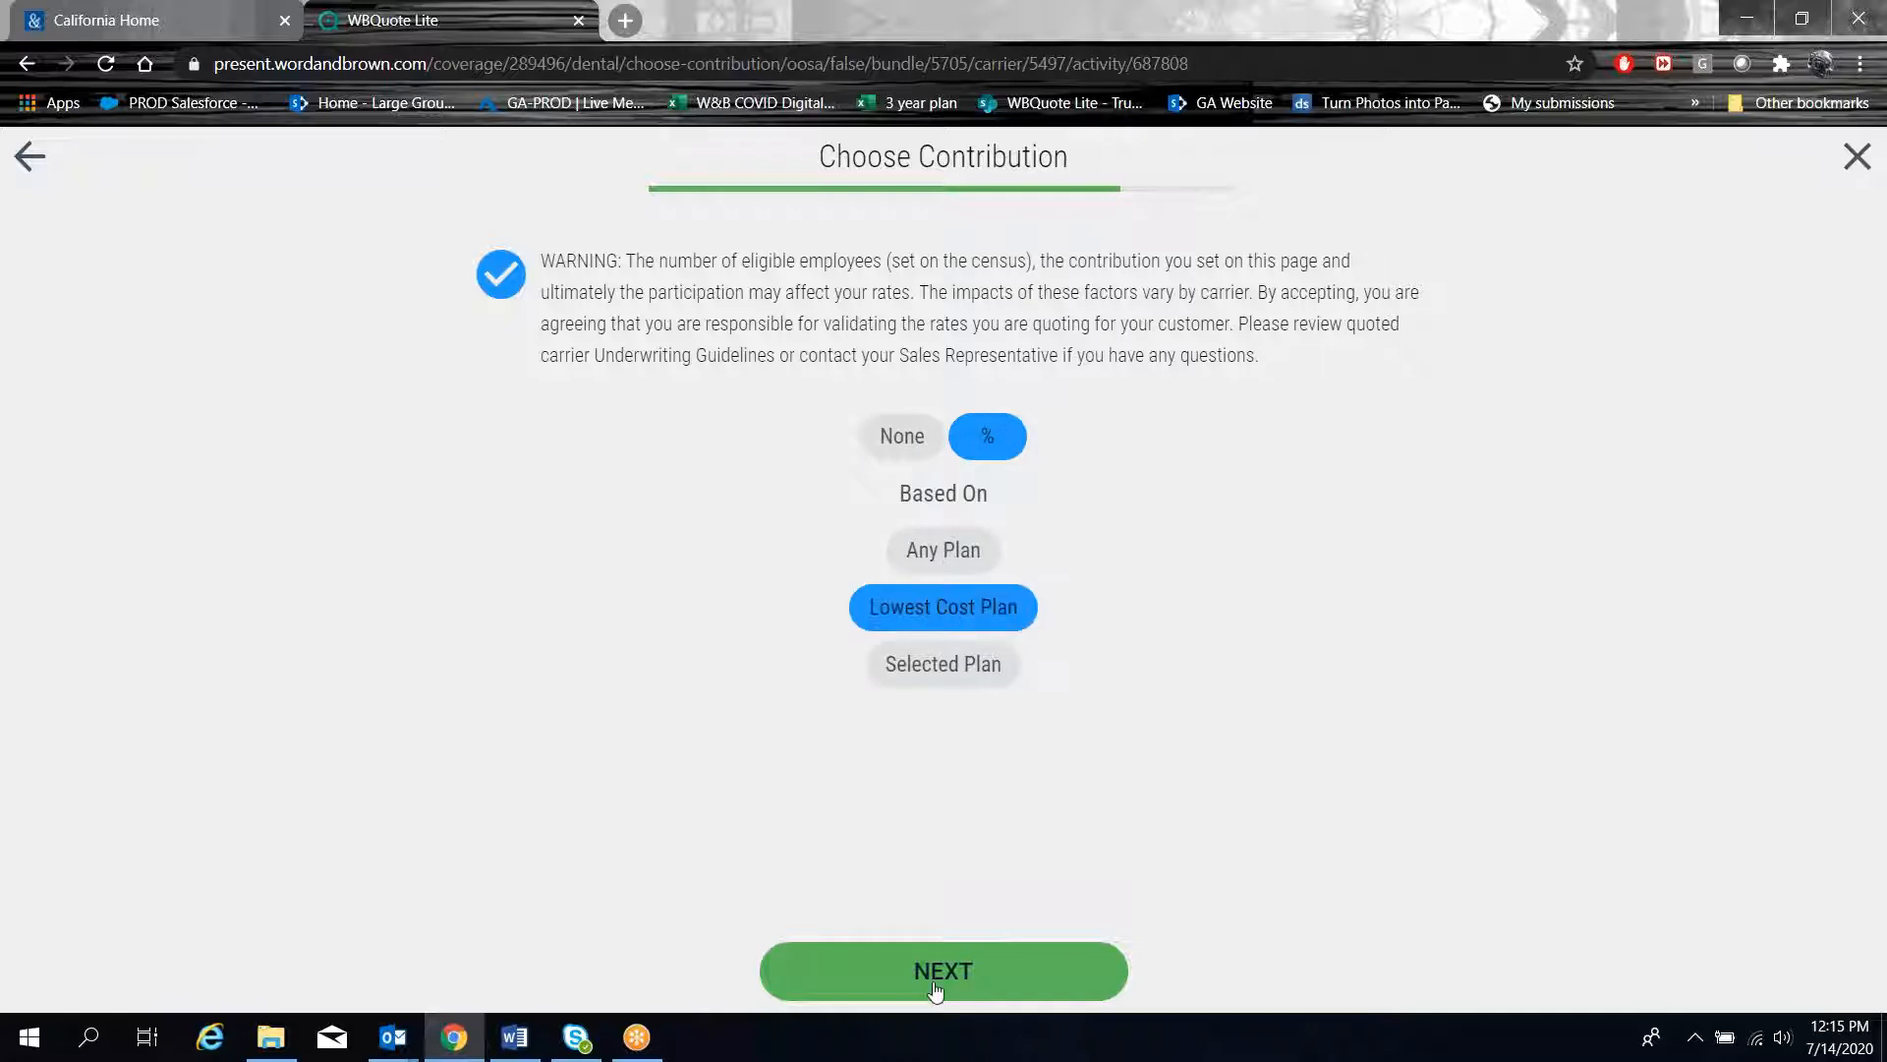
left_click(936, 990)
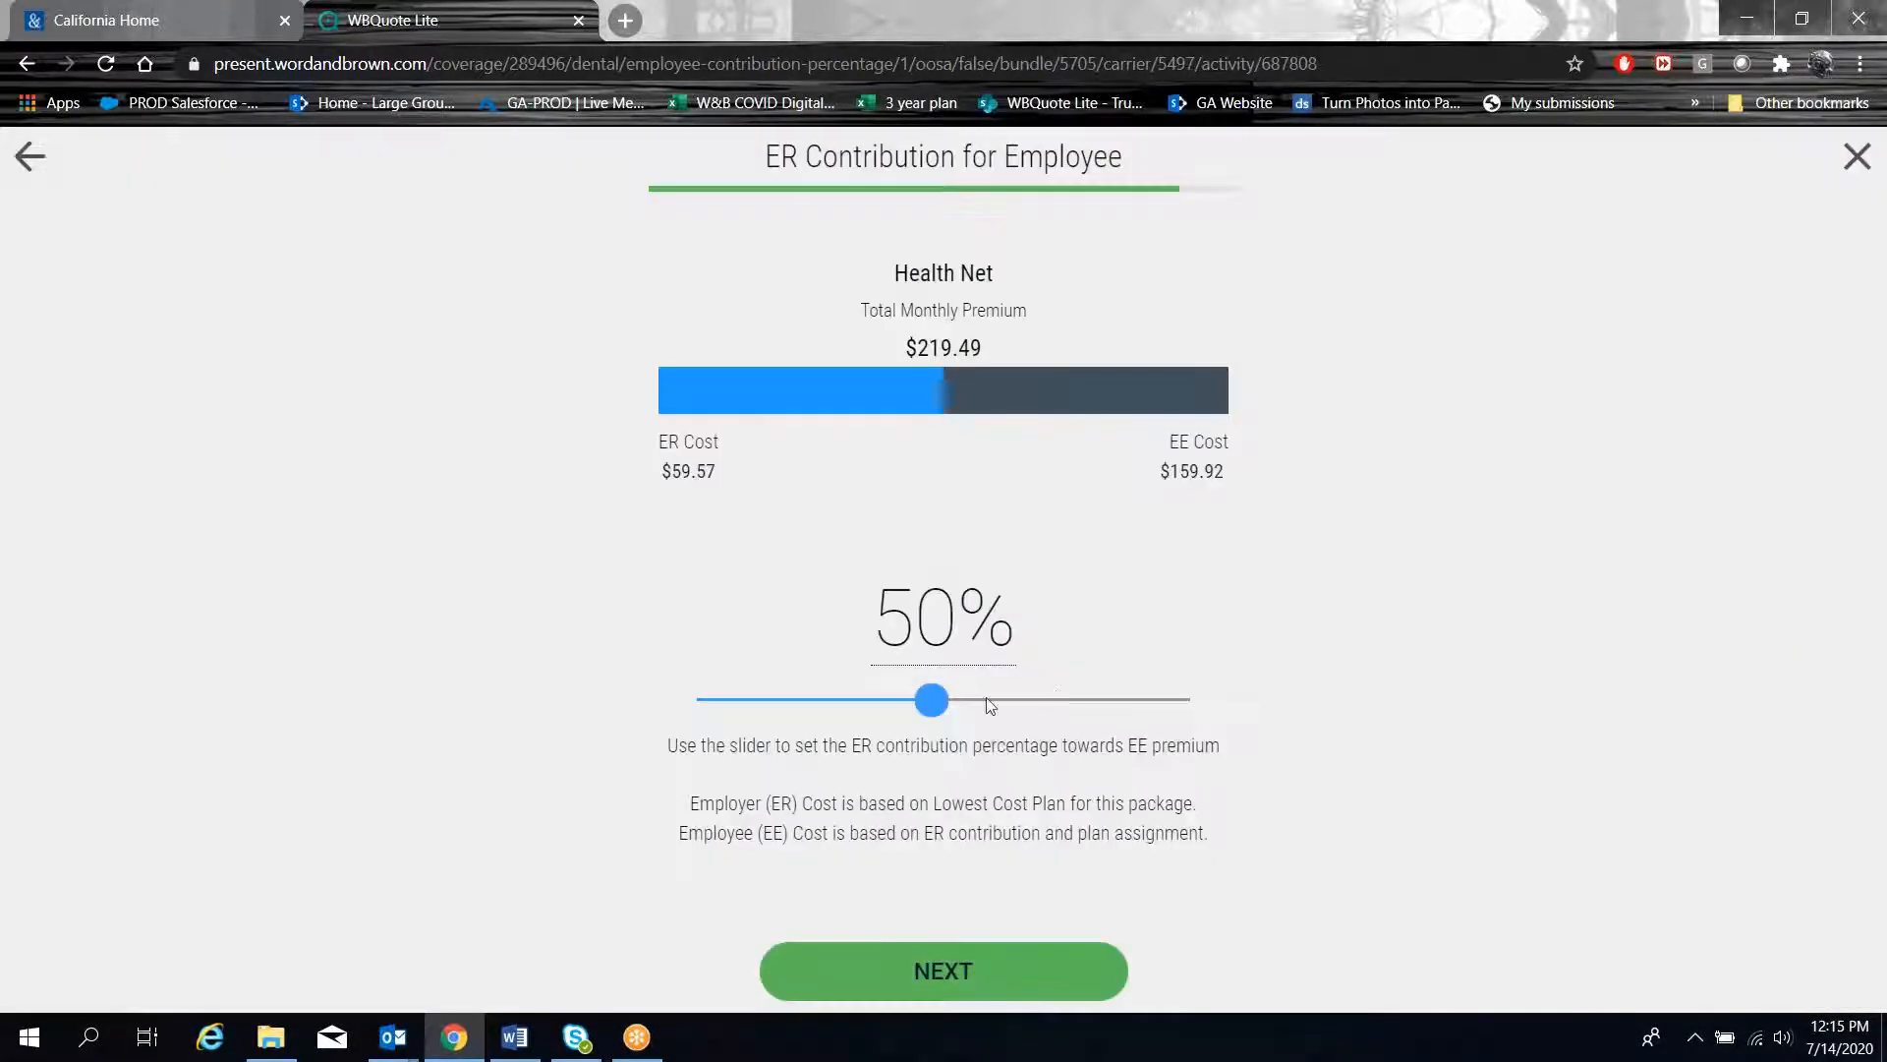
- Set the dental ER contribution to 75% for employees and 75% for dependents, completing the package
left_click_drag(987, 697, 1065, 699)
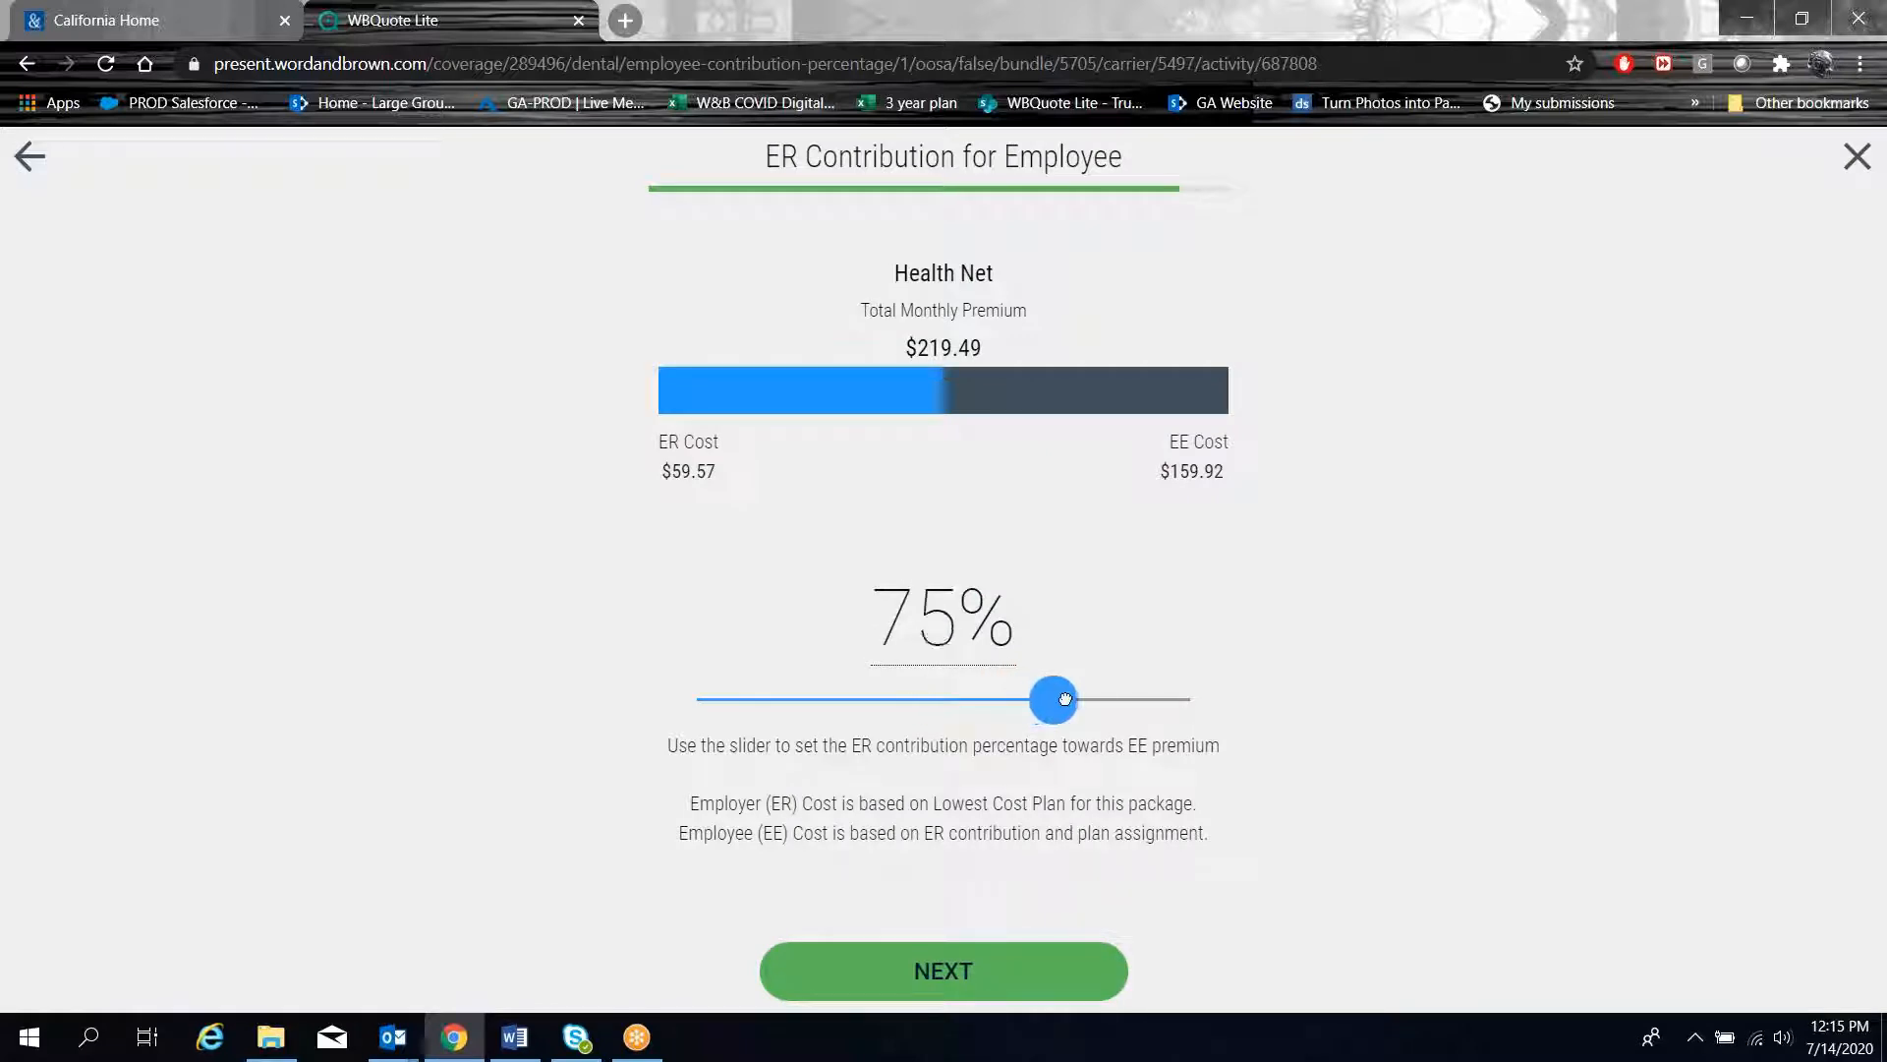
left_click(930, 983)
left_click(686, 701)
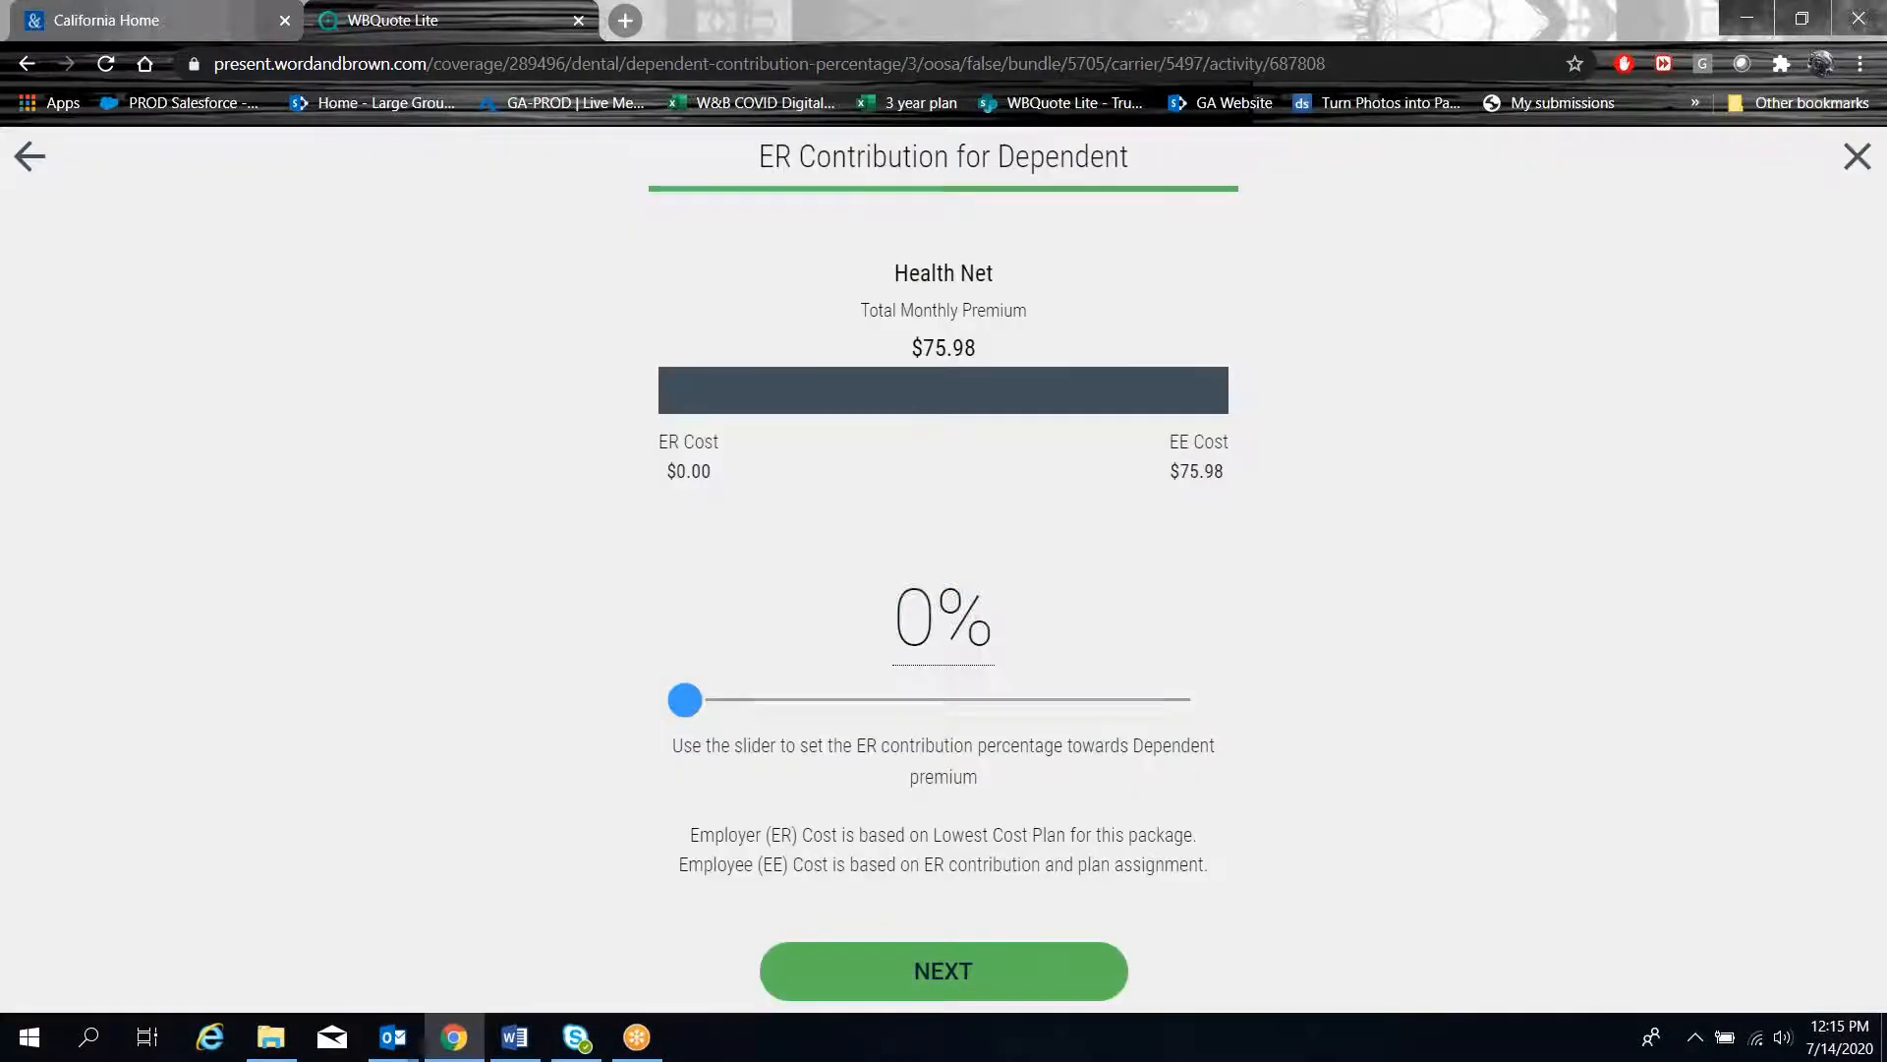
left_click_drag(733, 705, 1070, 715)
left_click(948, 968)
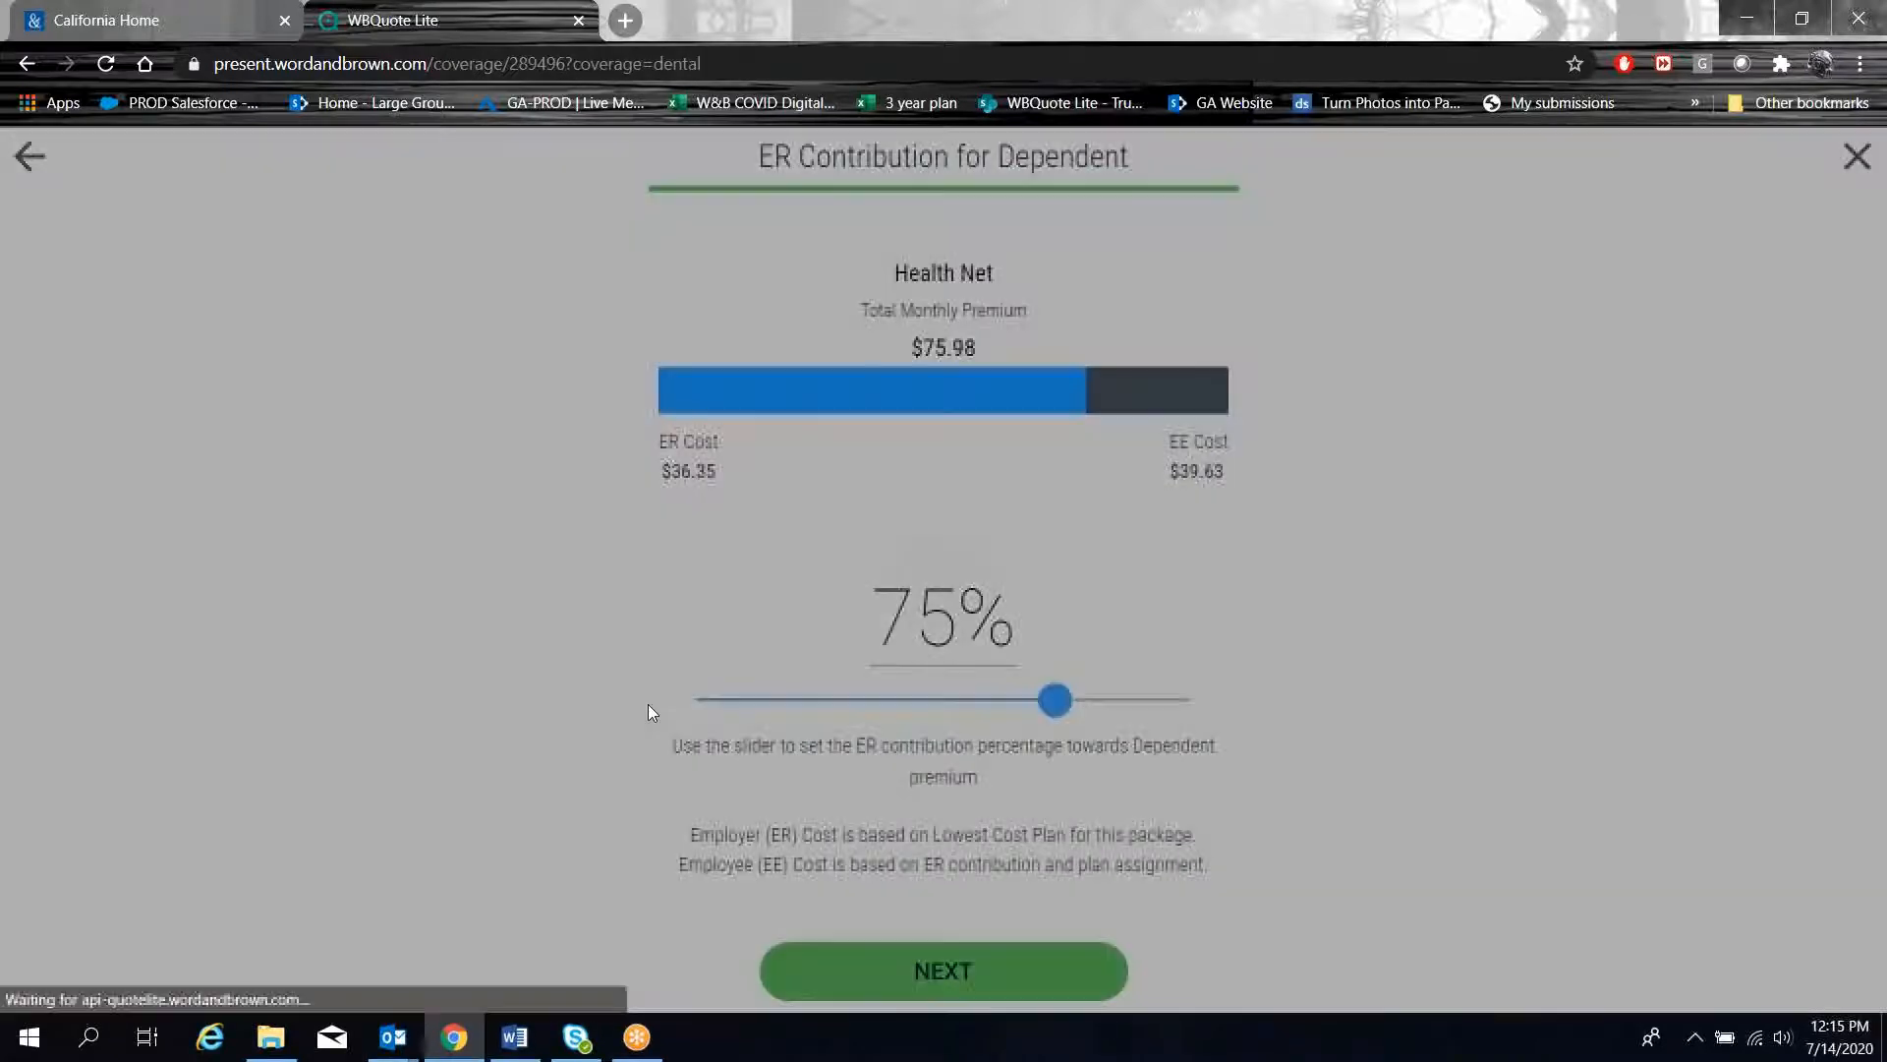
- Open the quote summary and start processing the quote
left_click(486, 824)
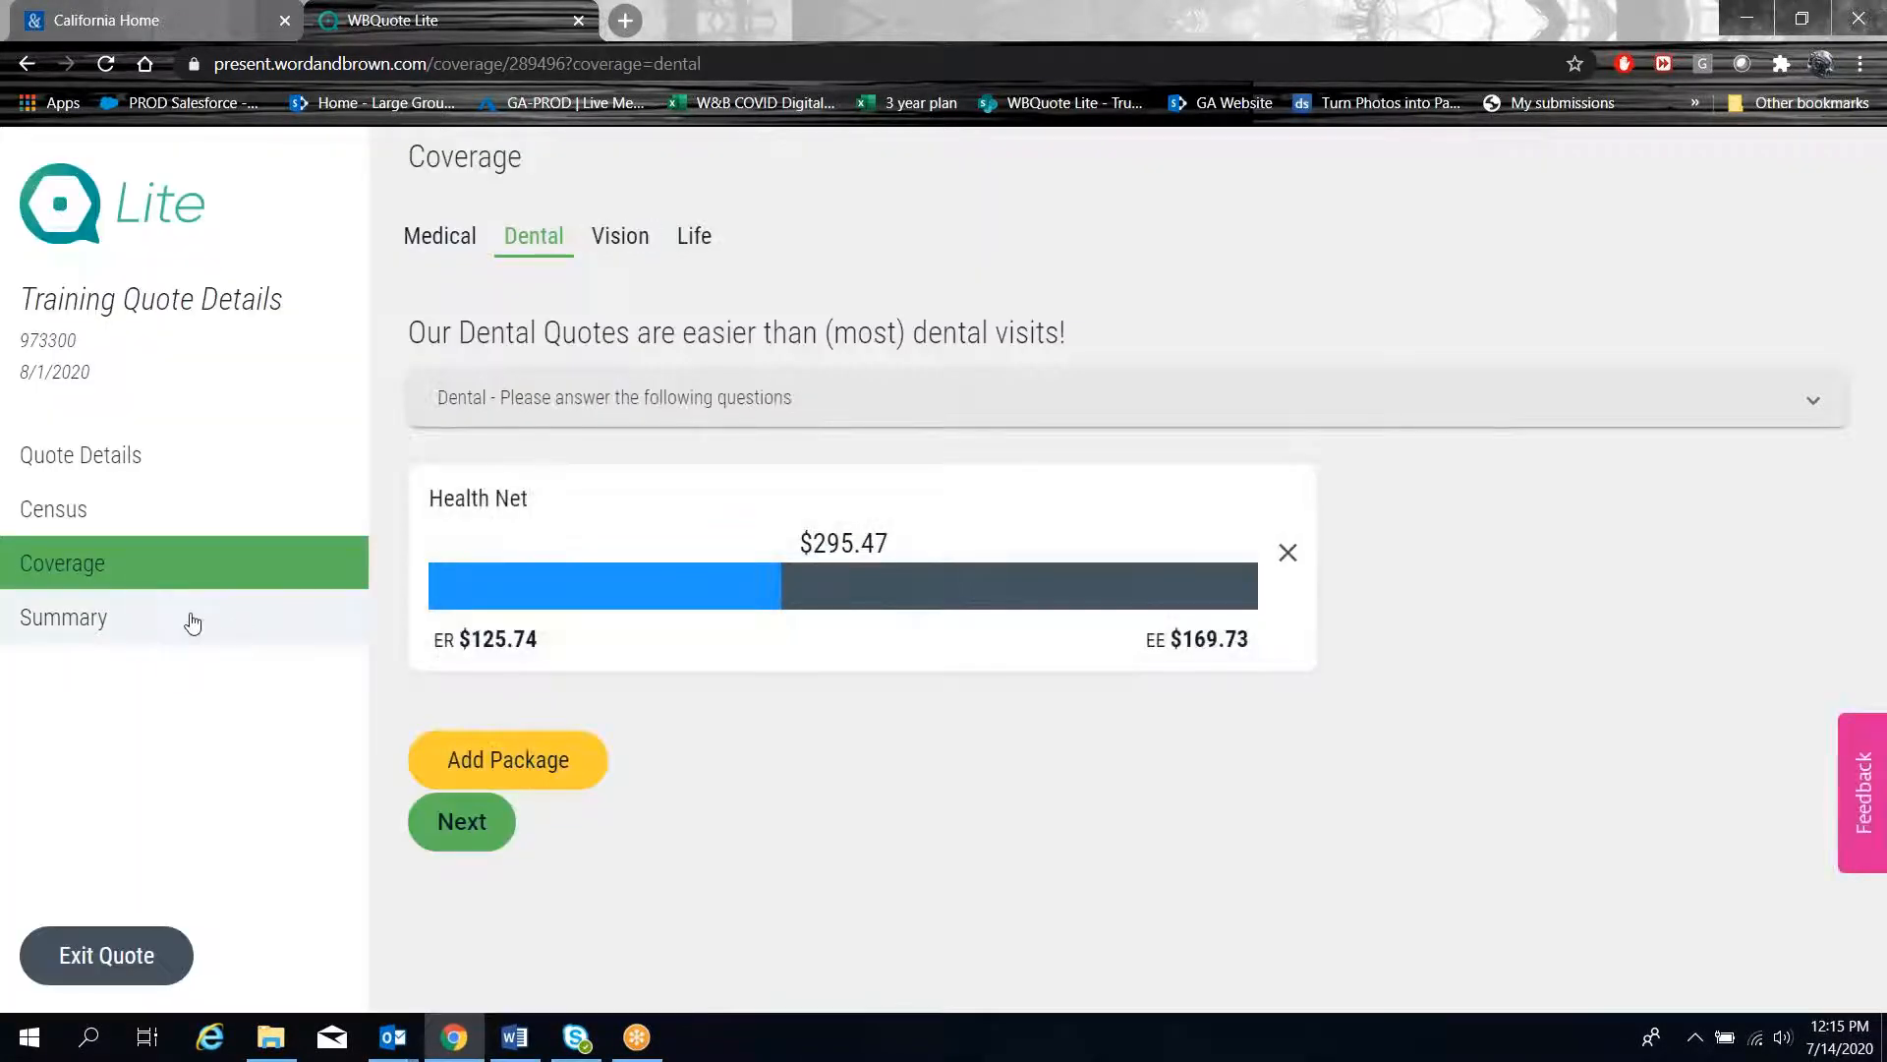
left_click(126, 619)
left_click(492, 657)
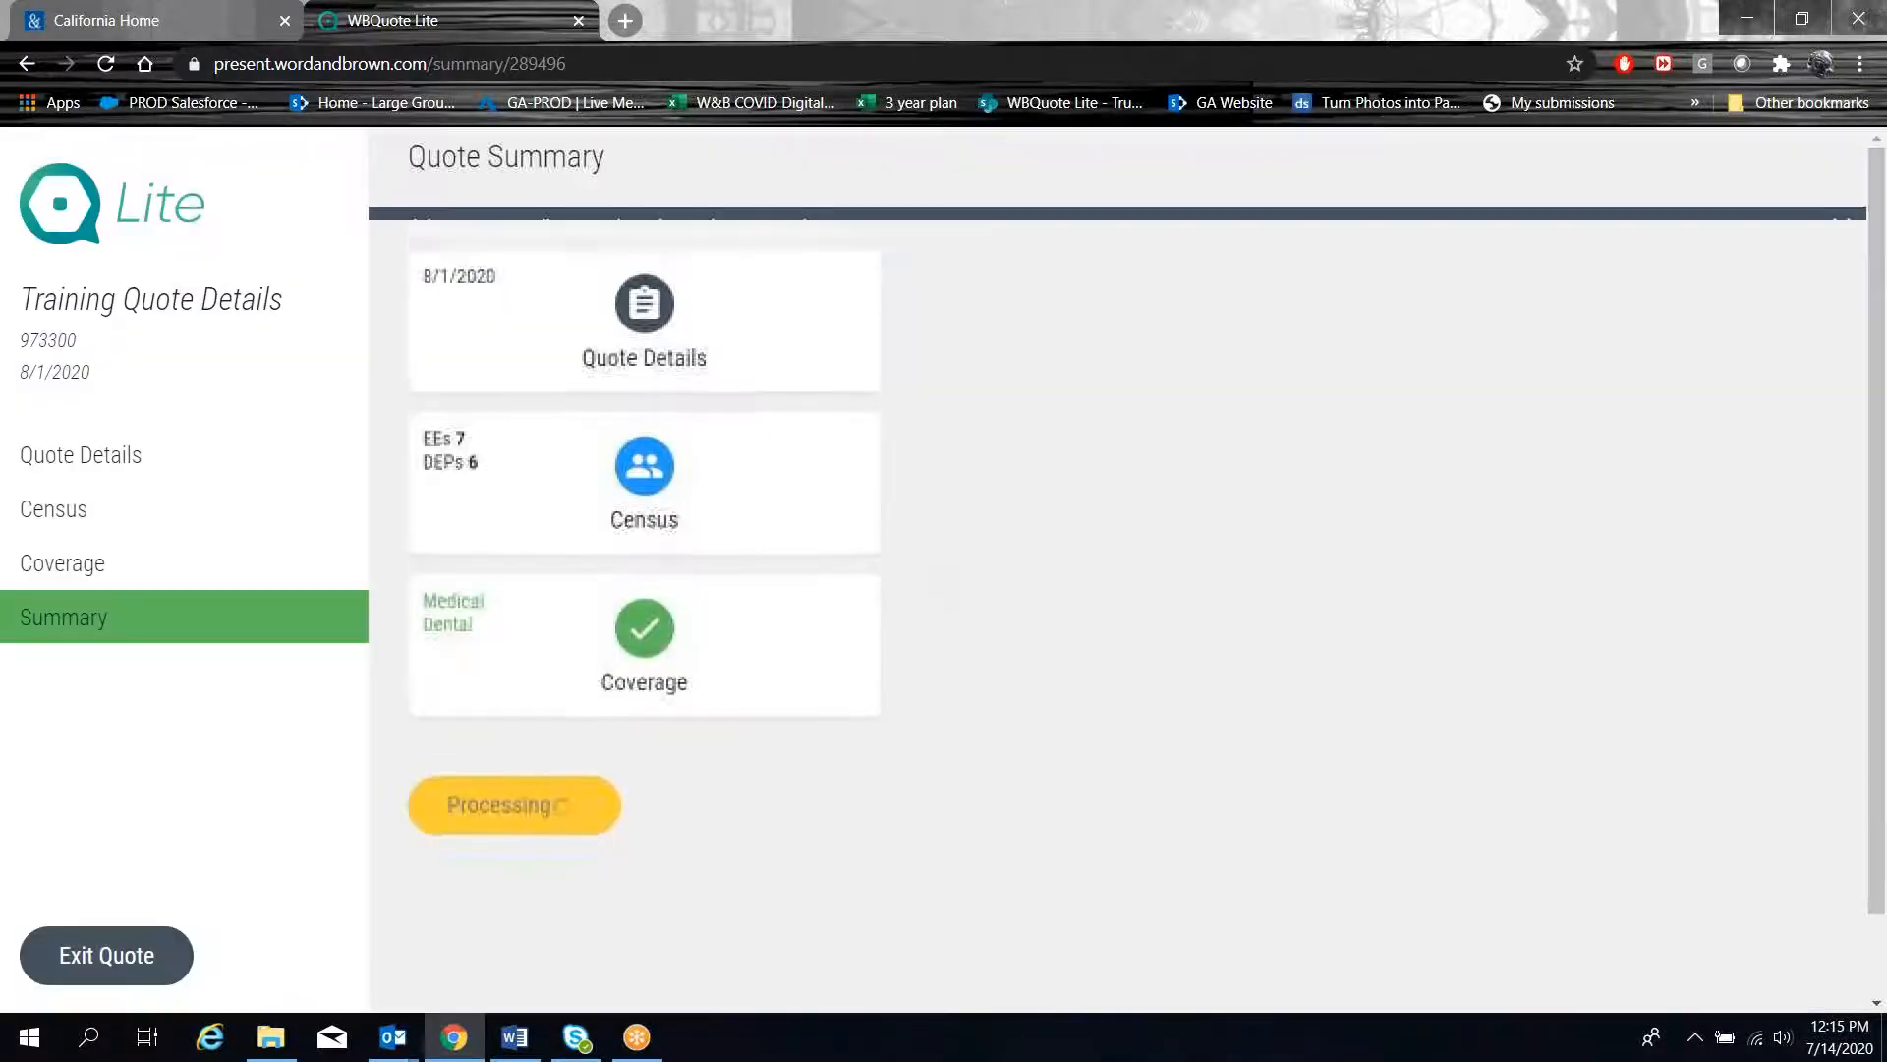